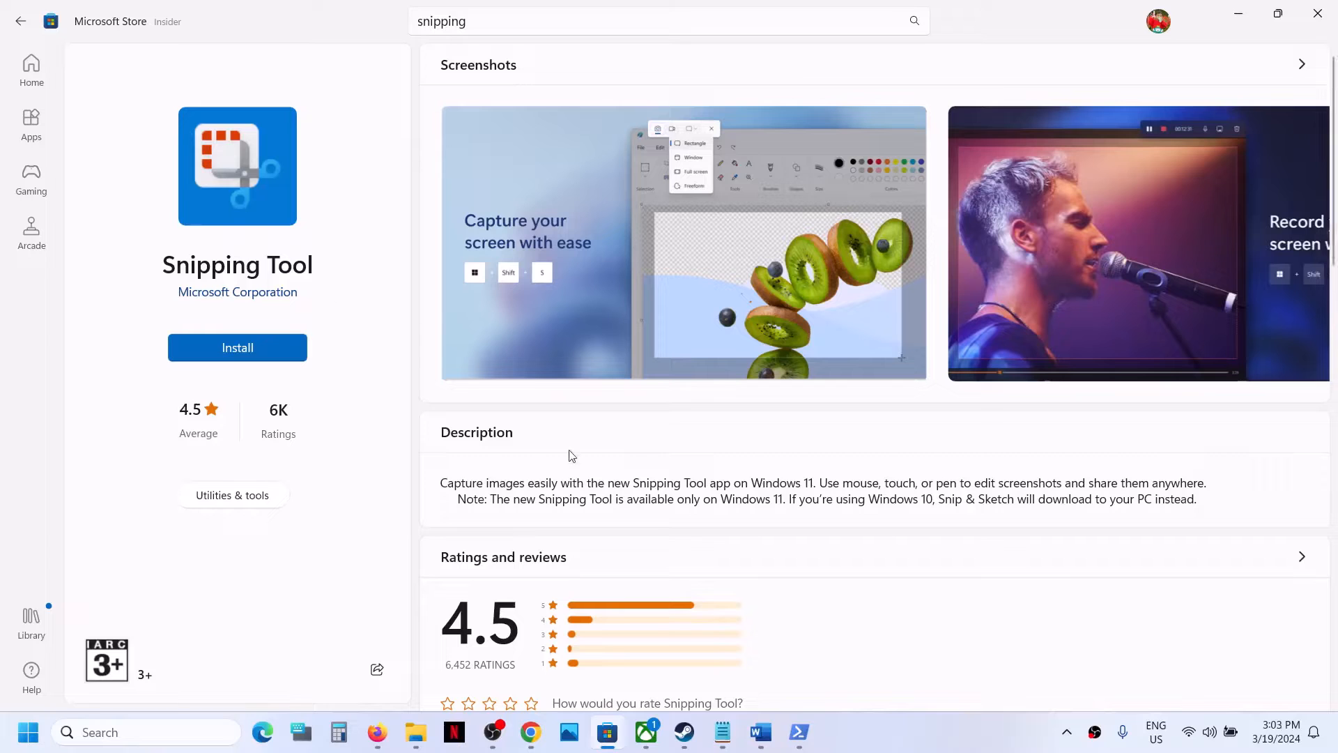
Step: Switch to the Word document and copy the selected winget install command for Snipping Tool, then clear the document out of view
left_click(761, 732)
right_click(382, 386)
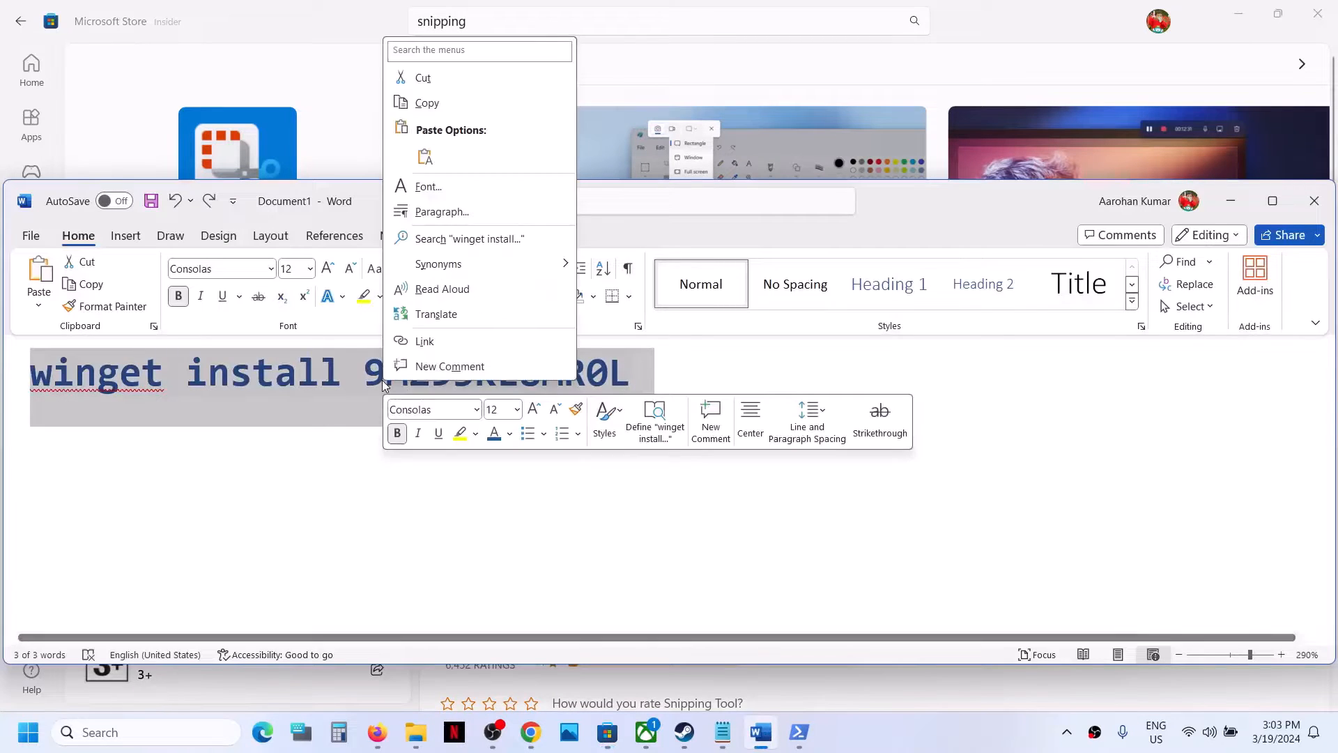
left_click(449, 103)
left_click(377, 110)
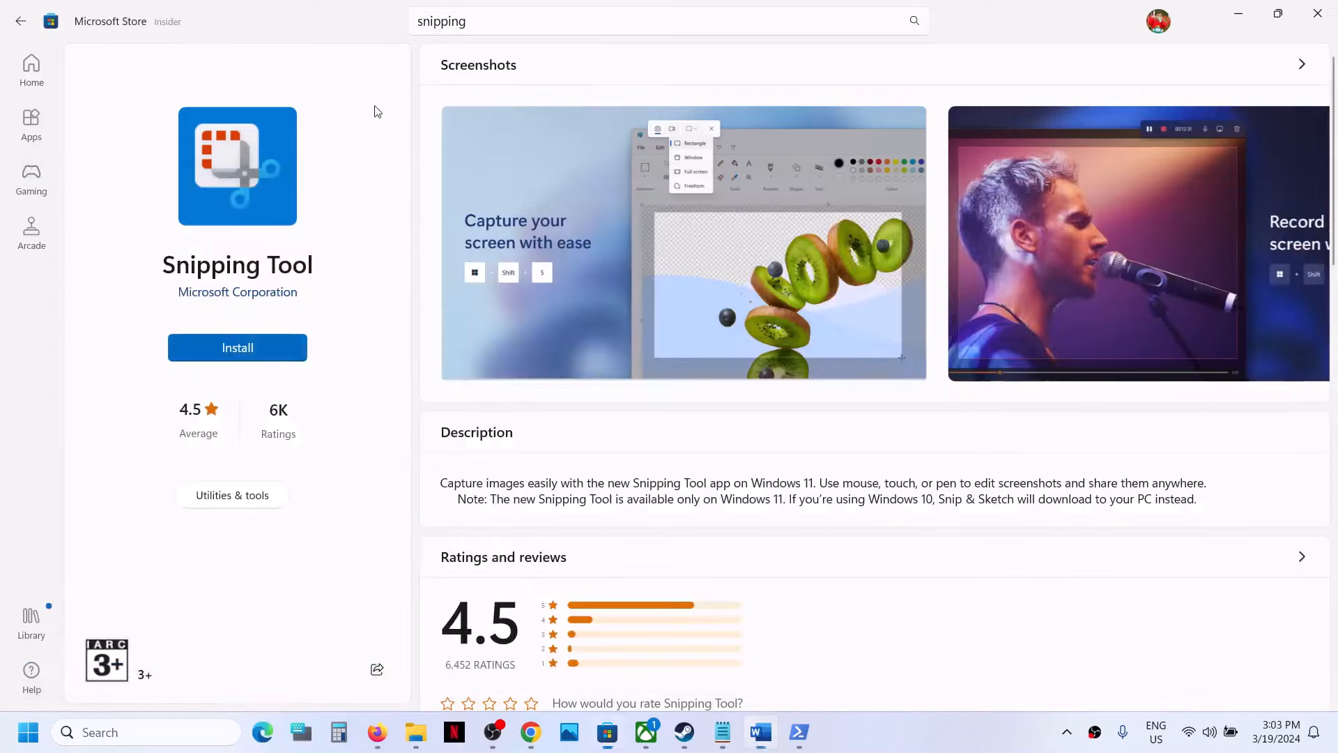
Step: Search Windows for "powershell" and run Windows PowerShell as administrator
left_click(171, 729)
type("powershell")
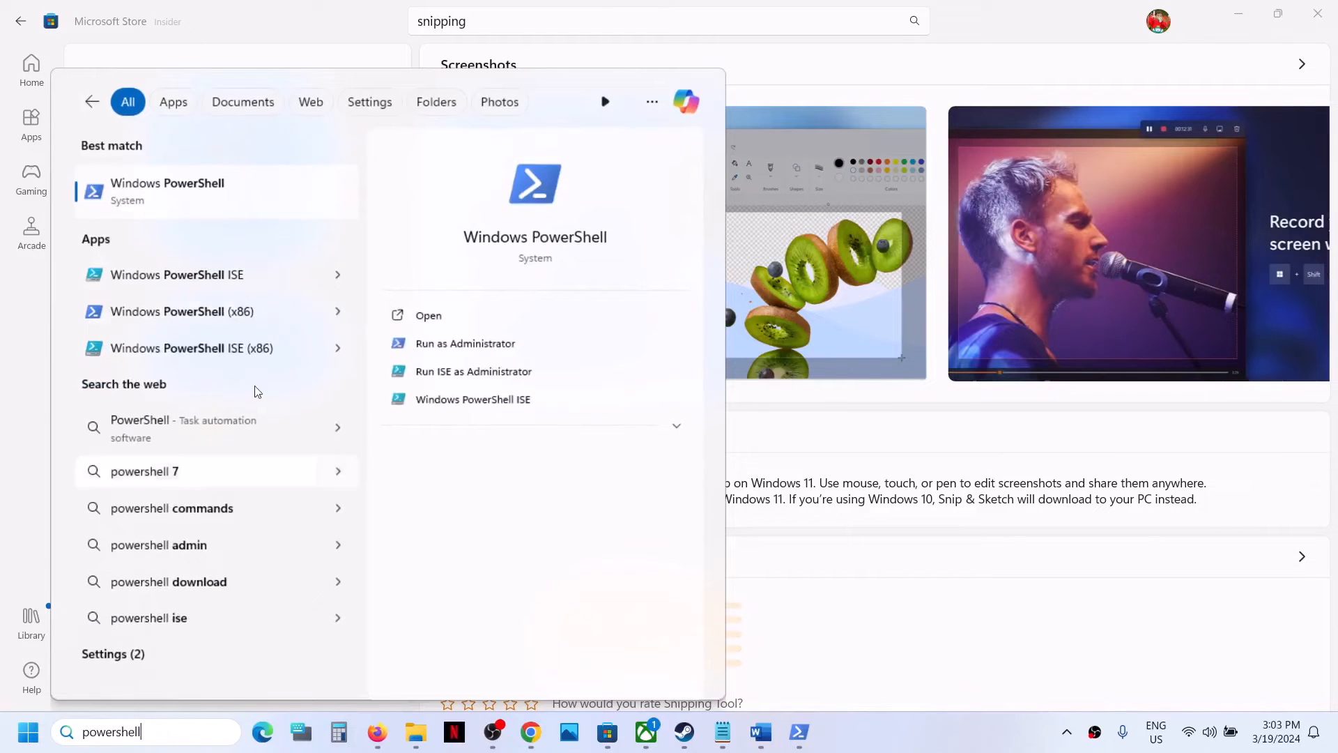
right_click(180, 202)
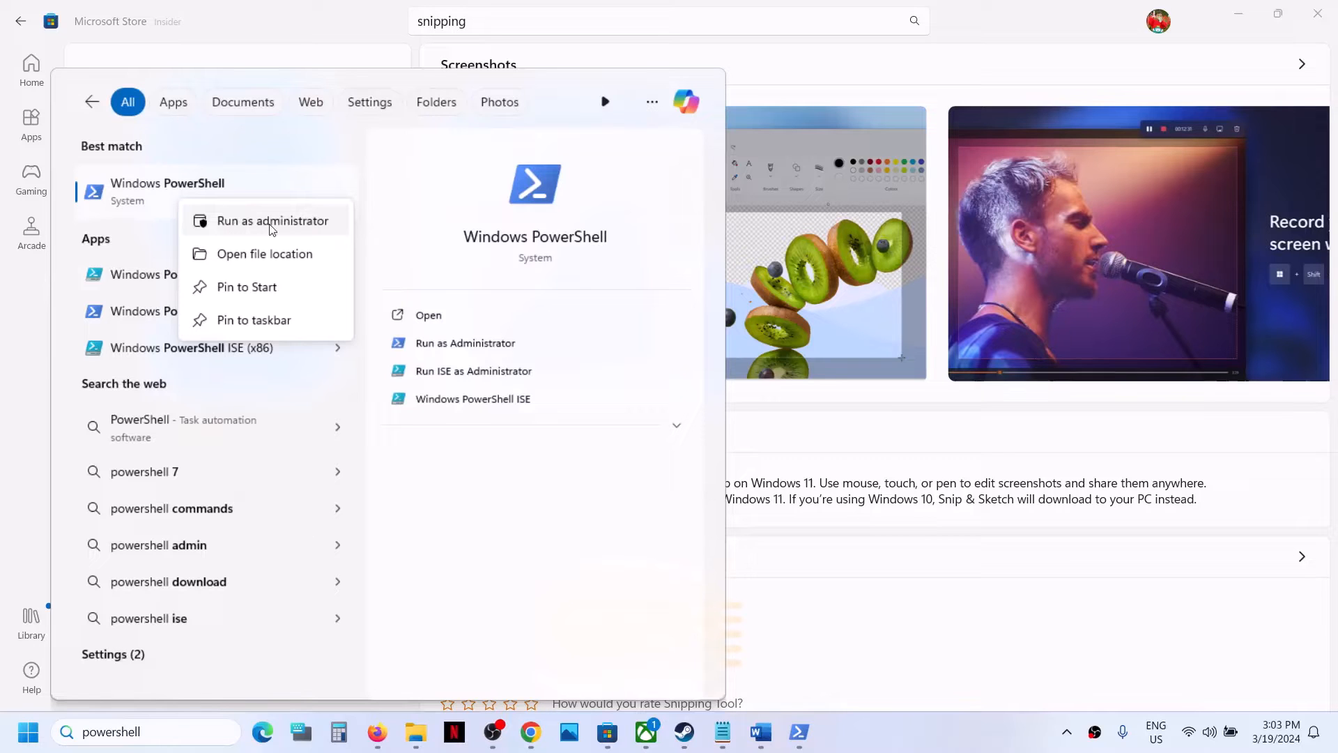
left_click(270, 224)
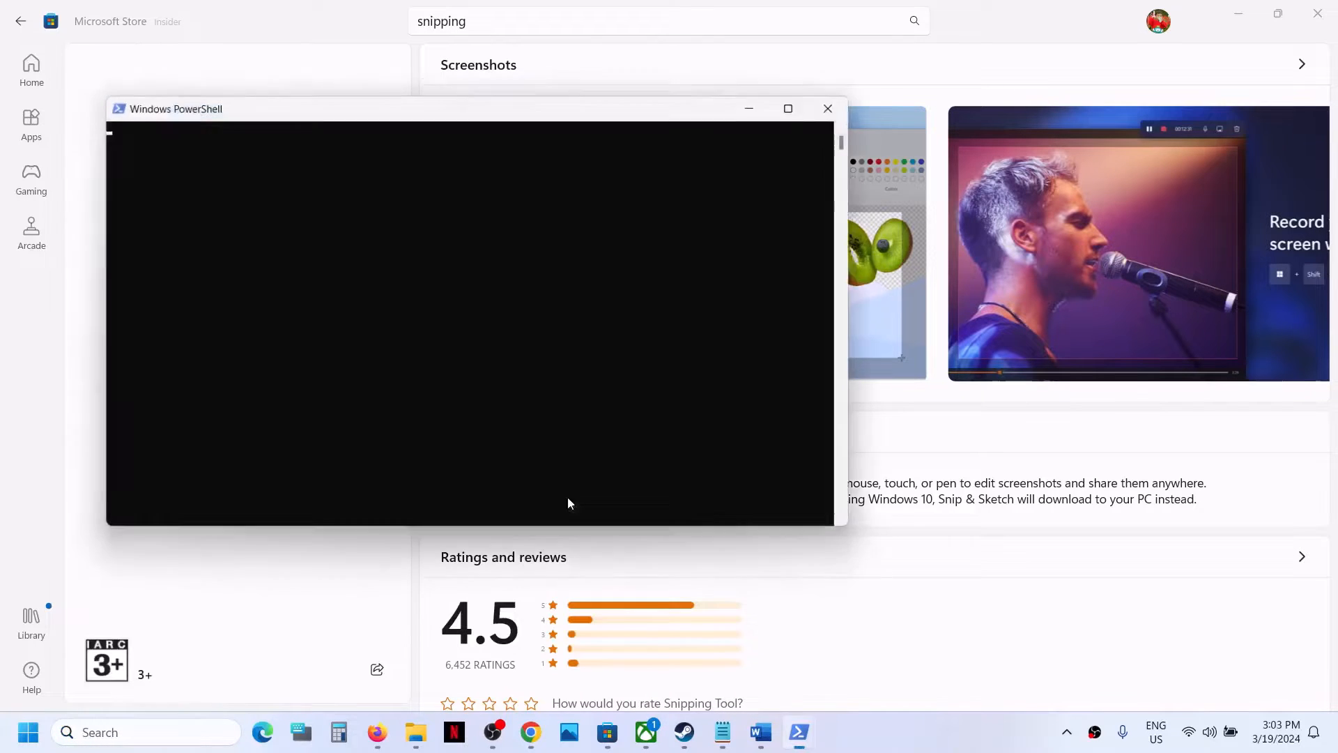
Step: Run "winget install 9MZ95KL8MR0L" and accept the agreement terms with Y to install Snipping Tool
key("ctrl+v")
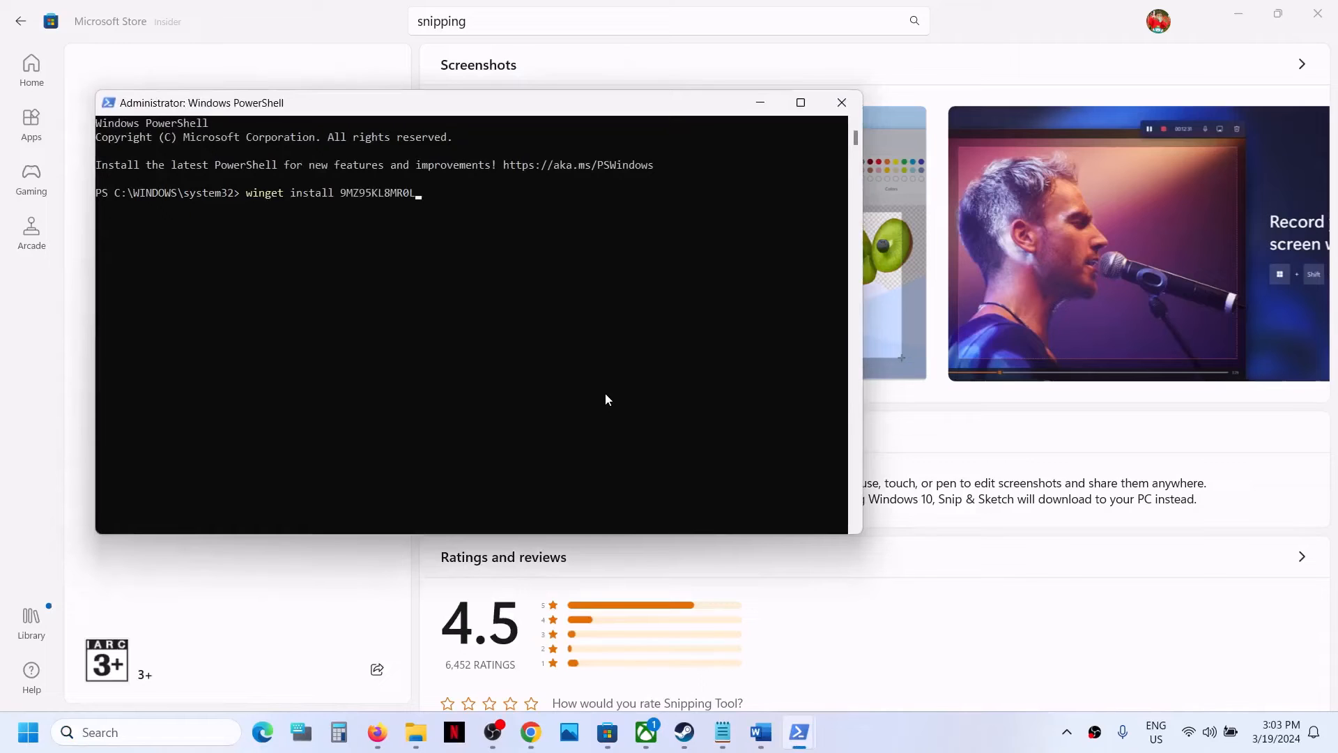
key("Return")
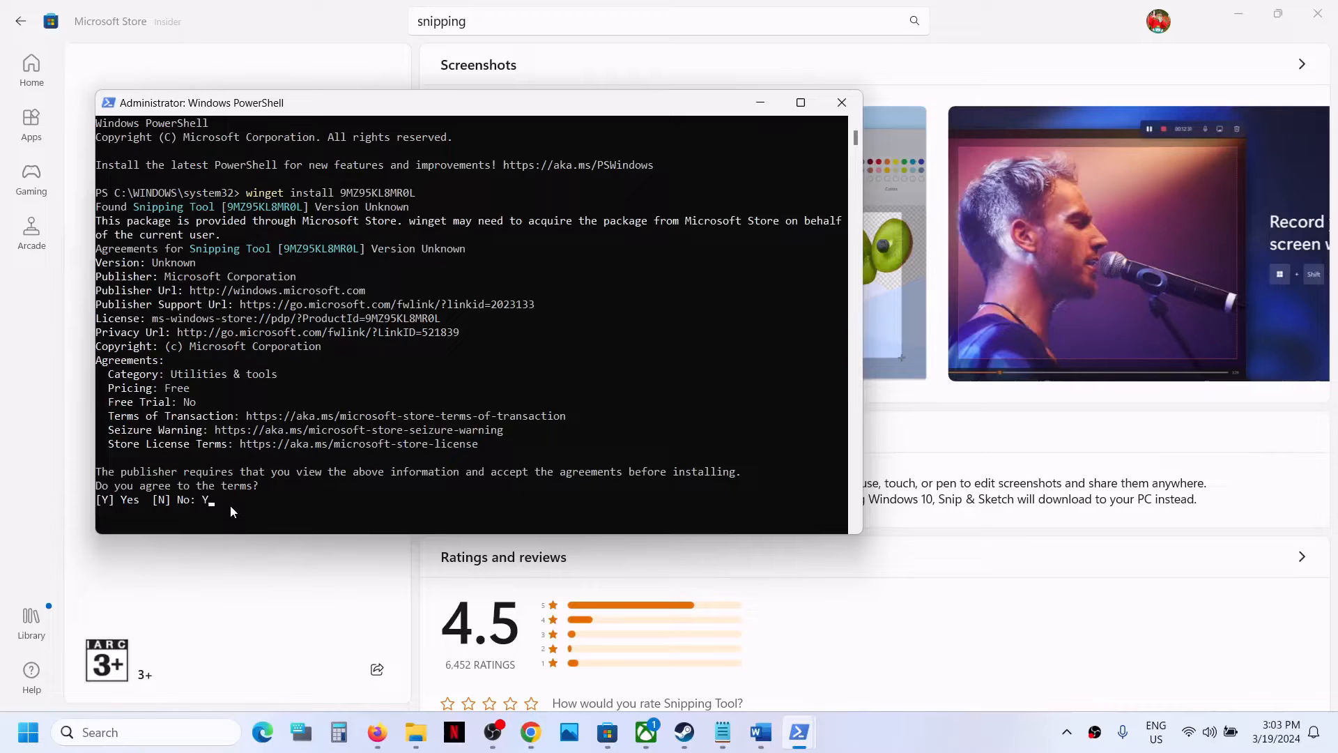
key("Return")
left_click_drag(358, 537, 364, 606)
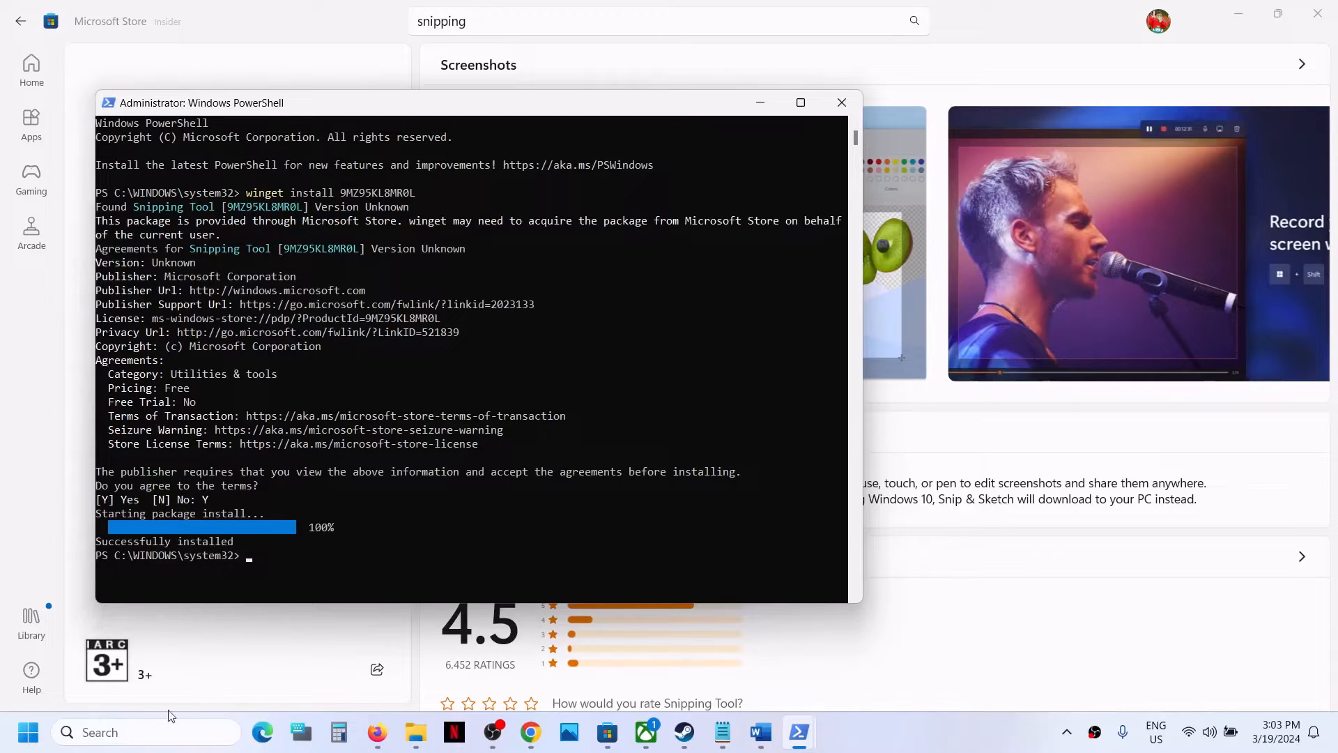
Step: Find Snipping Tool through Windows search and launch it
left_click(139, 733)
type("ni")
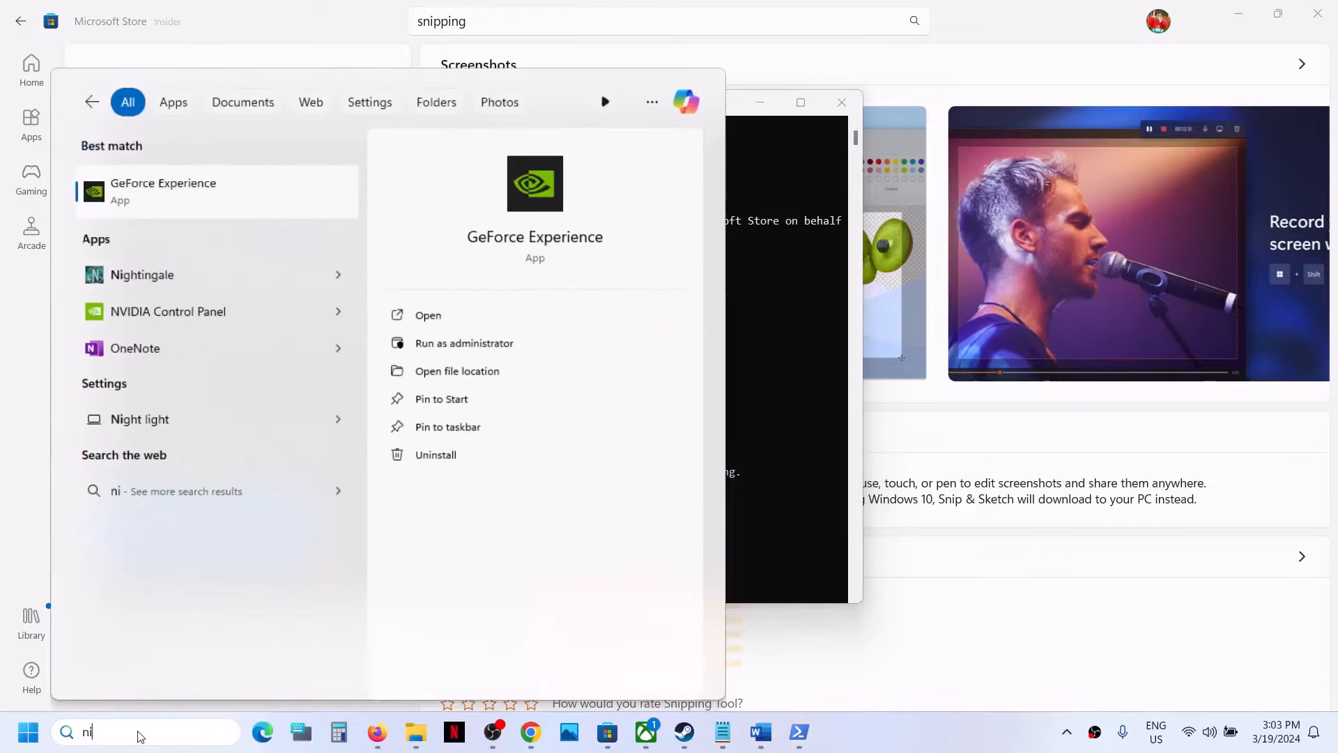
type("s")
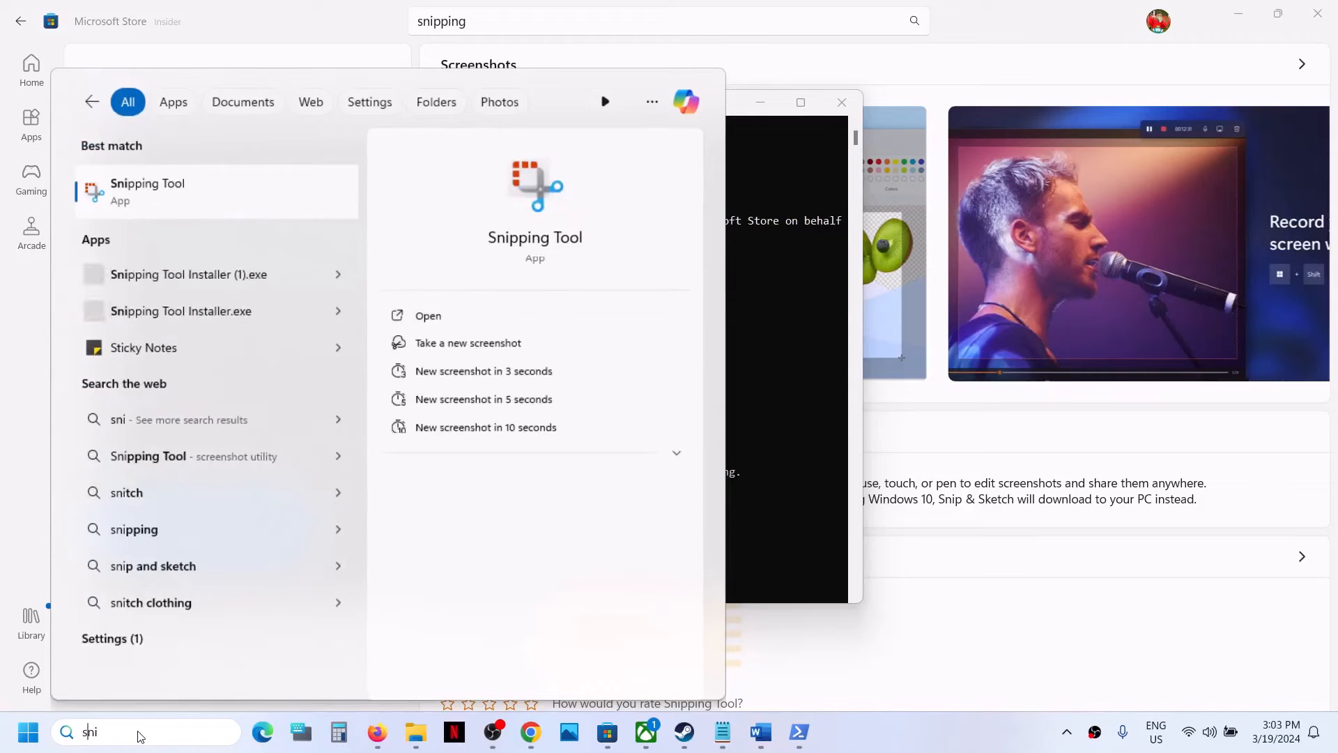
left_click(202, 198)
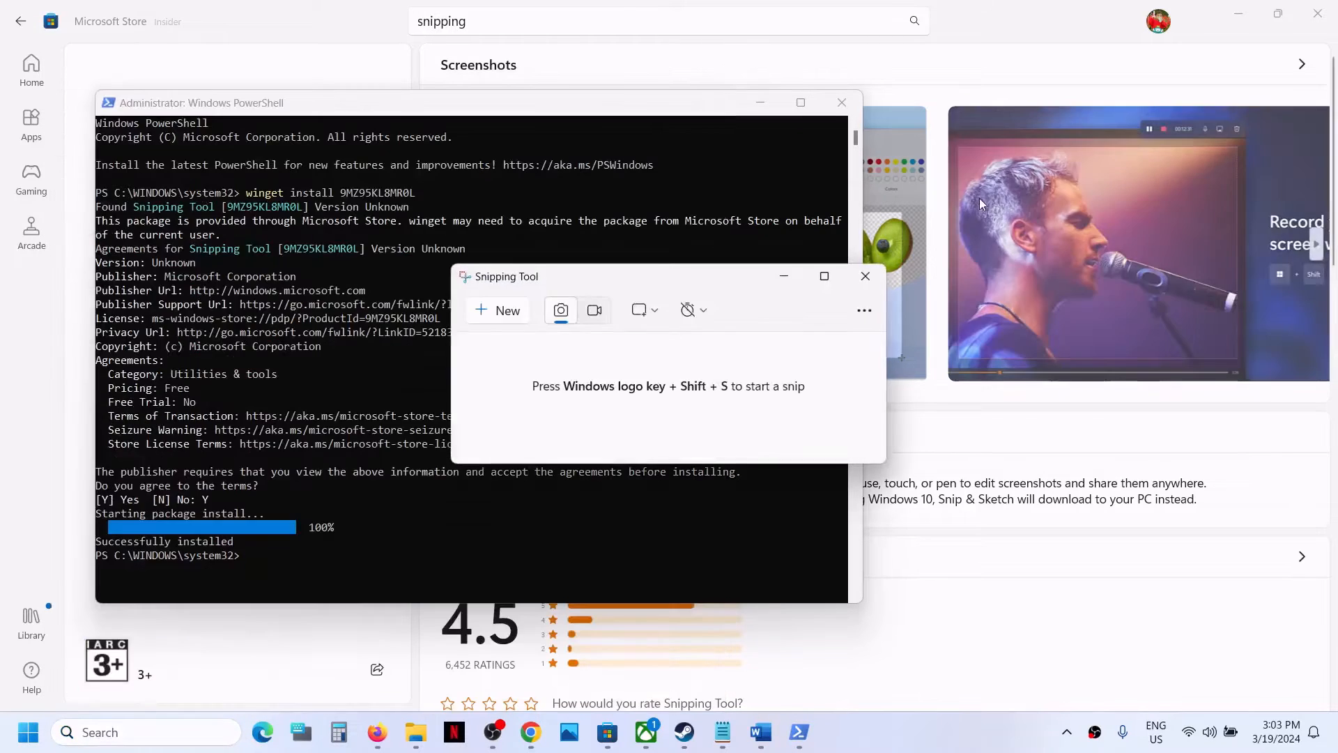
left_click(989, 68)
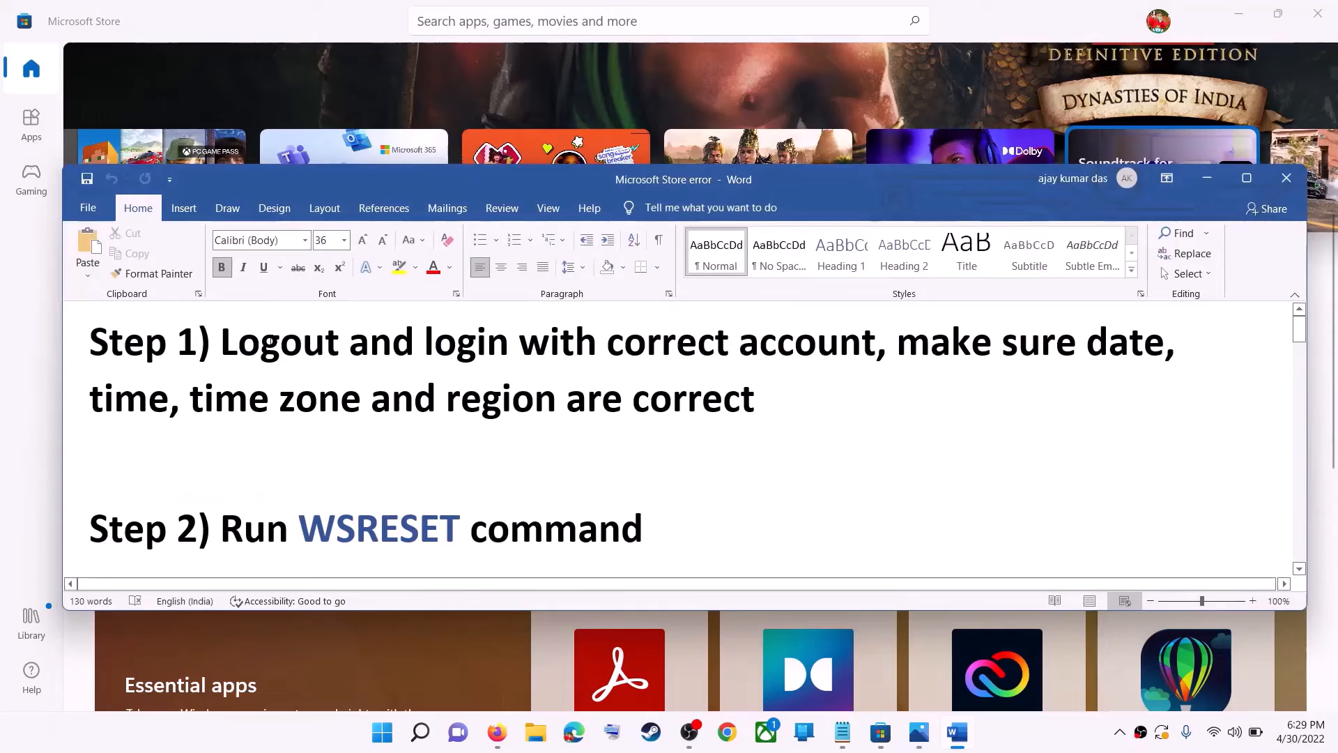
Step: Following Step 1 of the notes, sign out of Microsoft Store and sign back in with the first listed Microsoft account
left_click_drag(221, 343, 731, 348)
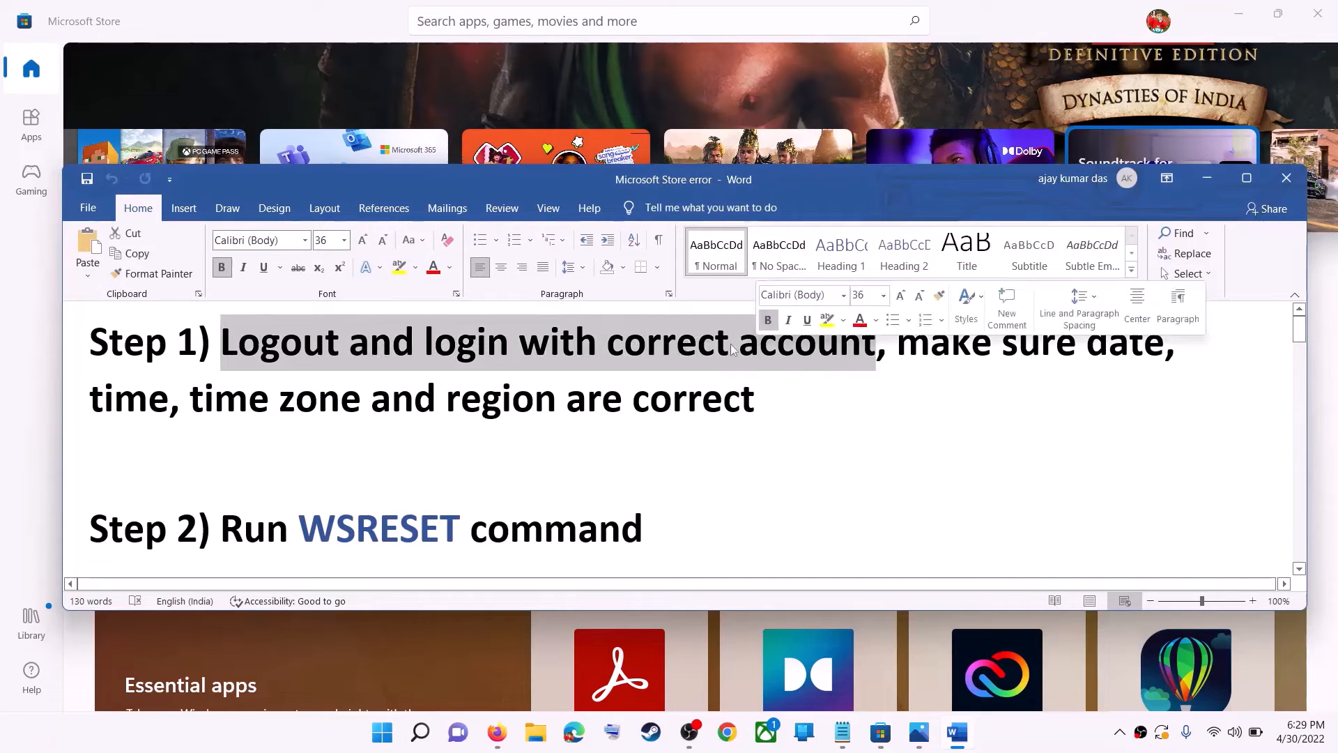
left_click(1209, 184)
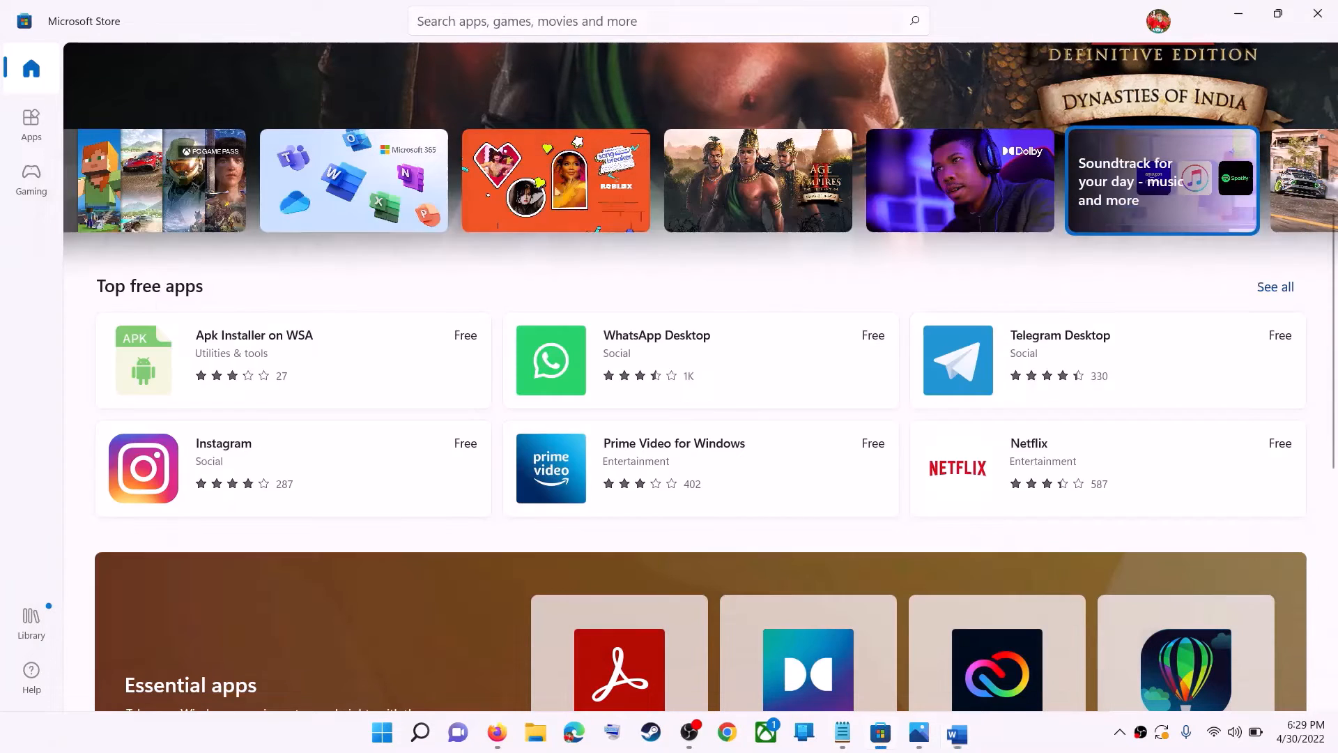
scroll(932, 349, "up", 4)
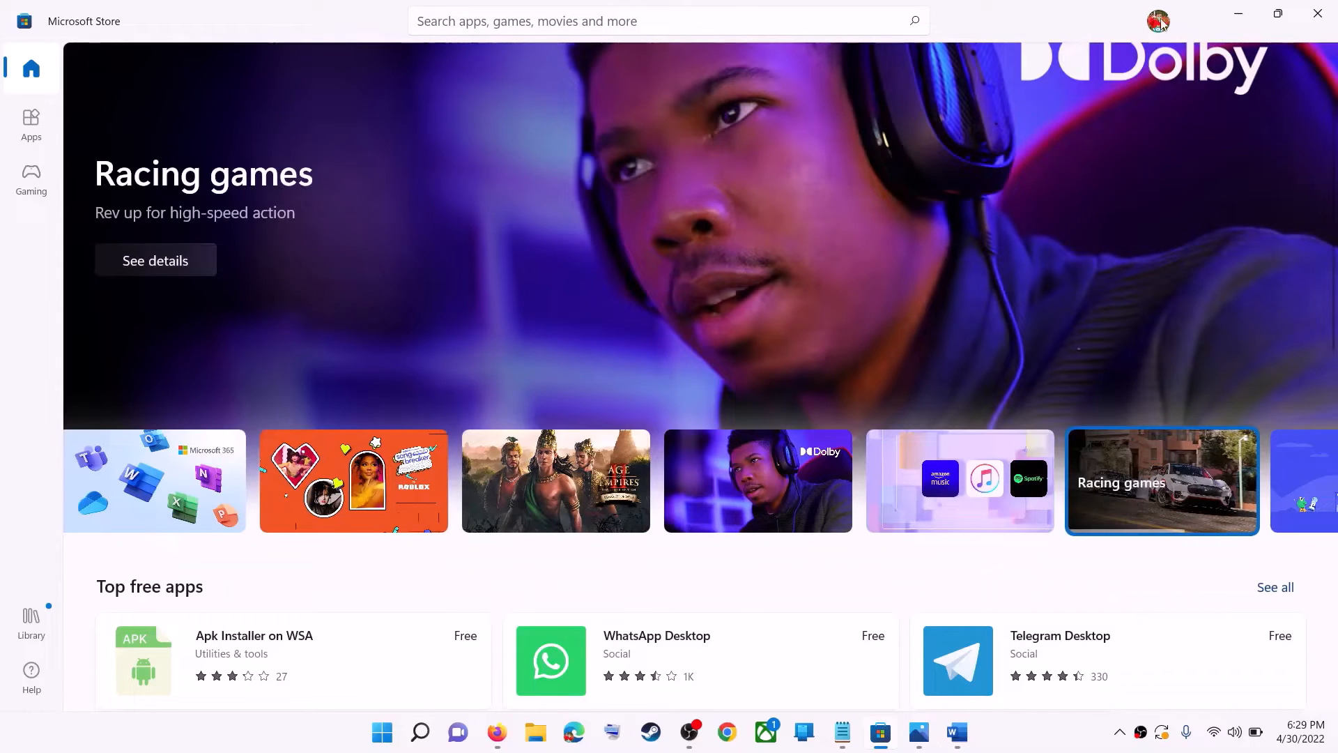
left_click(1160, 21)
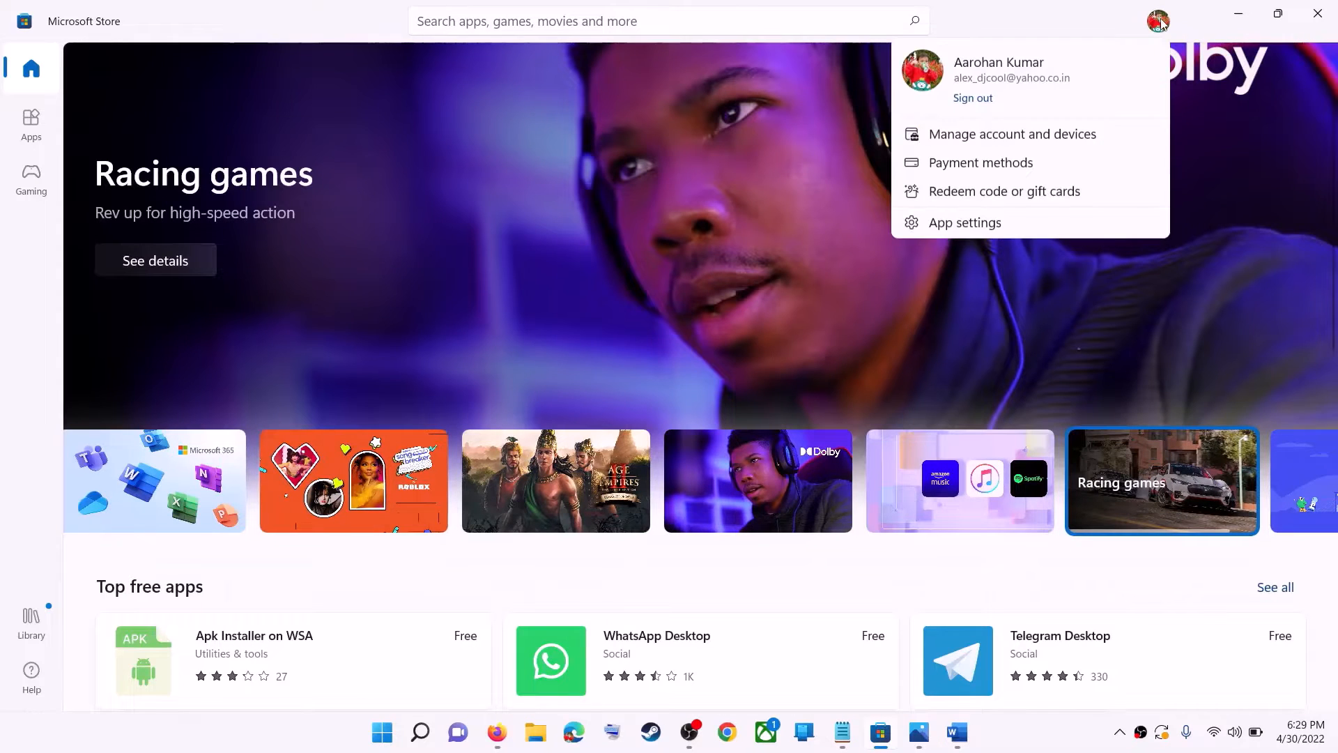
left_click(970, 99)
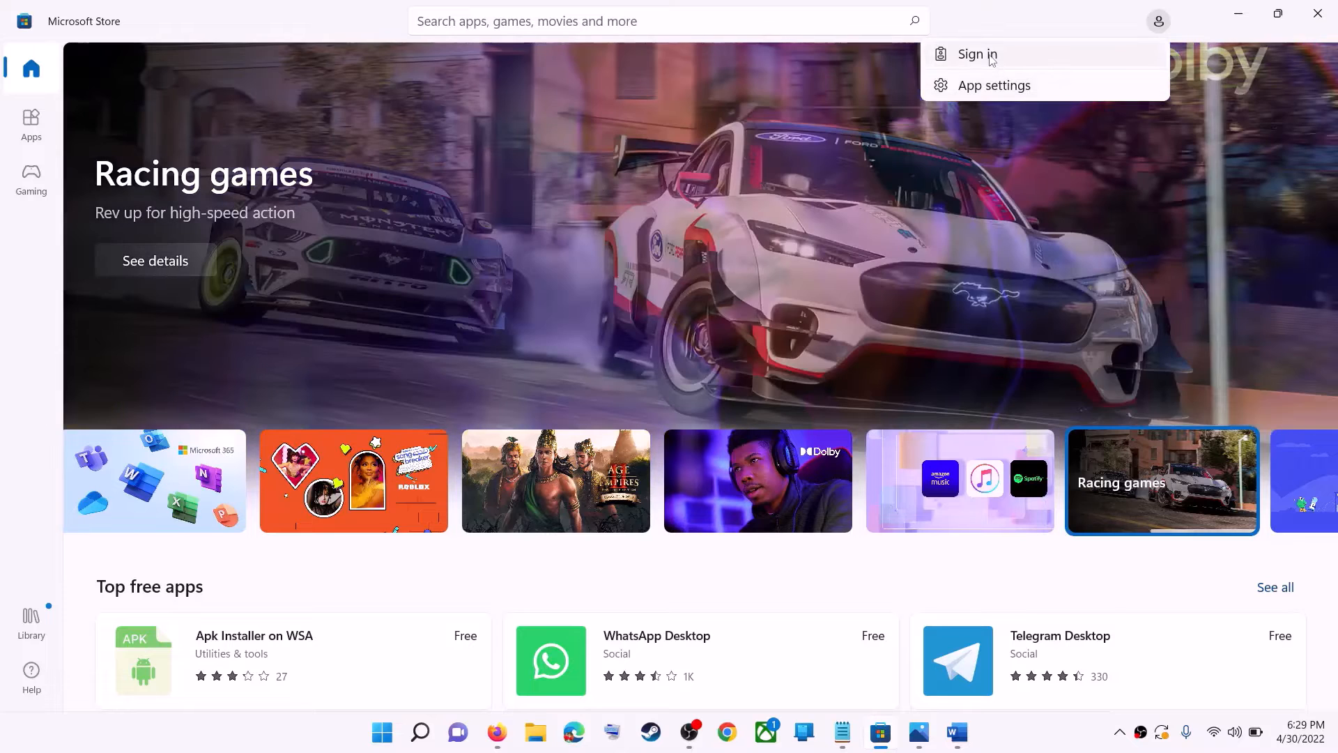
left_click(978, 54)
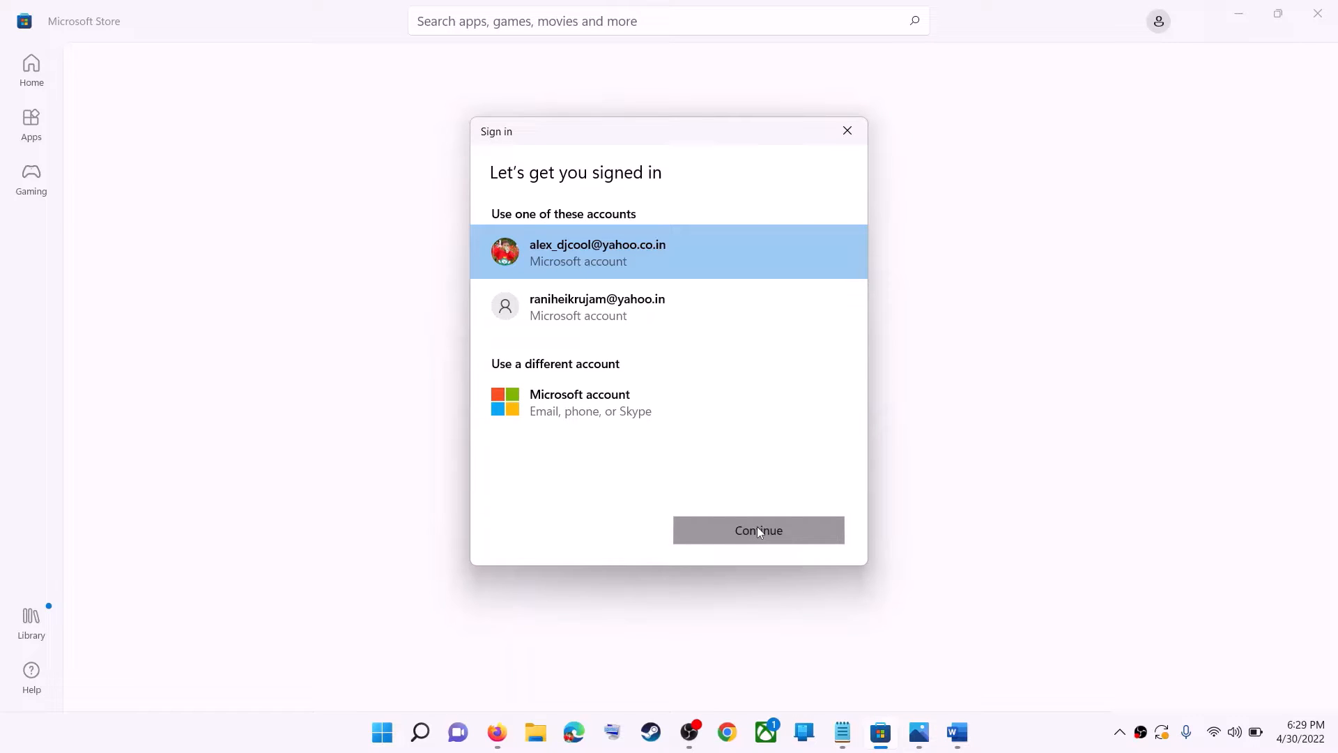
left_click(758, 528)
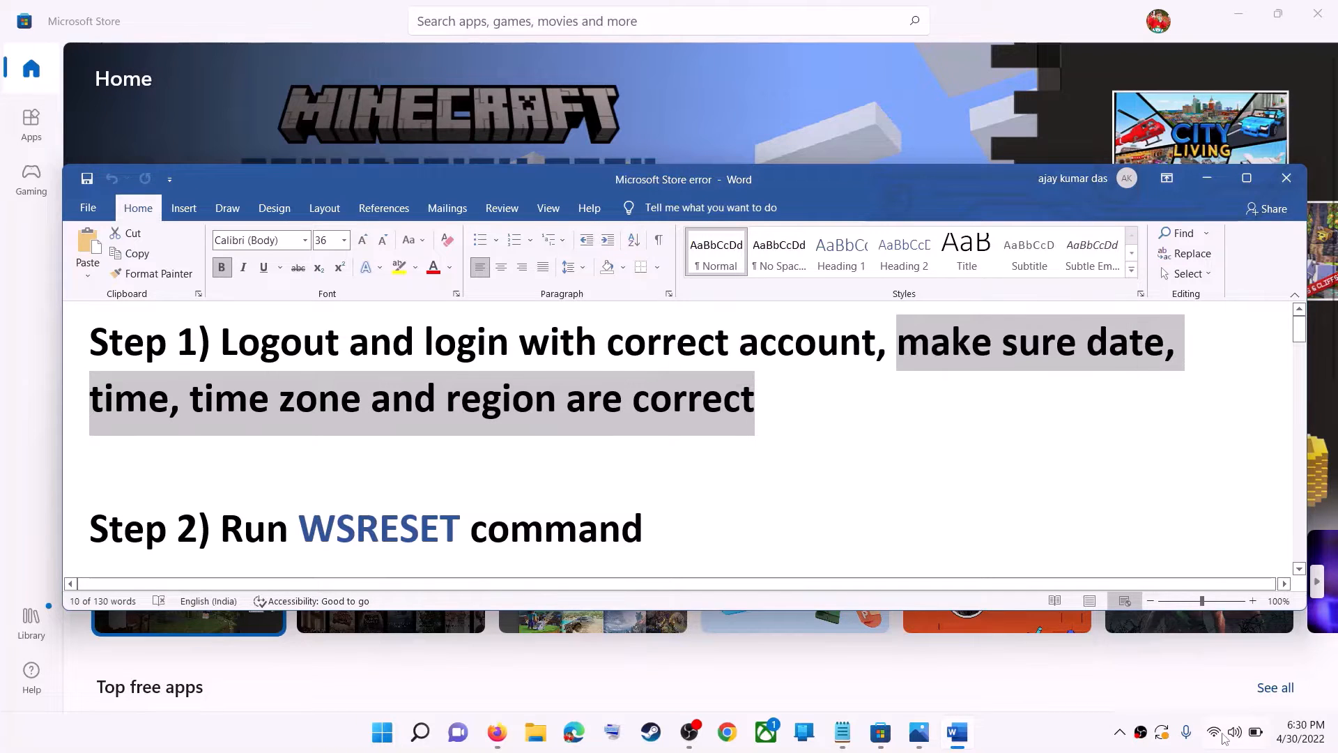
Step: Open the Windows date and time settings and check the automatic time, time zone and synchronization options
right_click(1300, 733)
left_click(1271, 660)
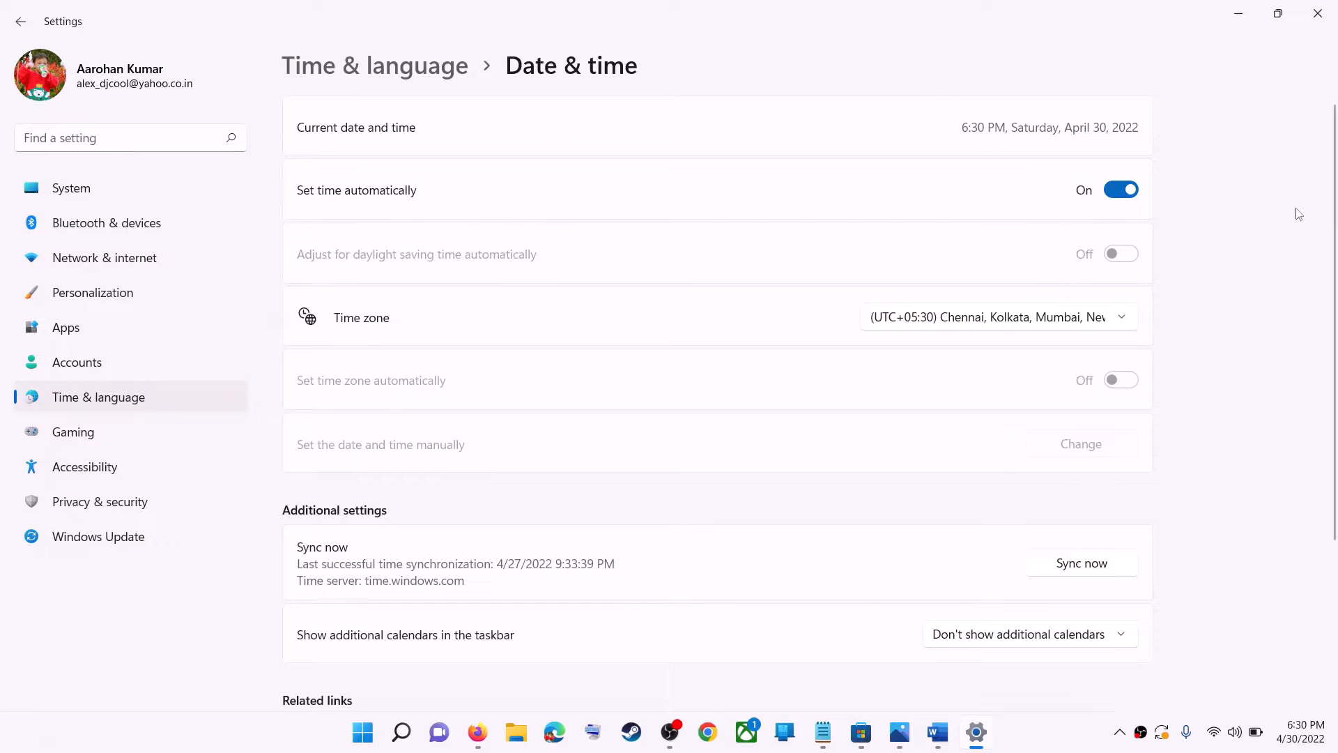
left_click(982, 326)
left_click(1021, 320)
scroll(1199, 388, "down", 2)
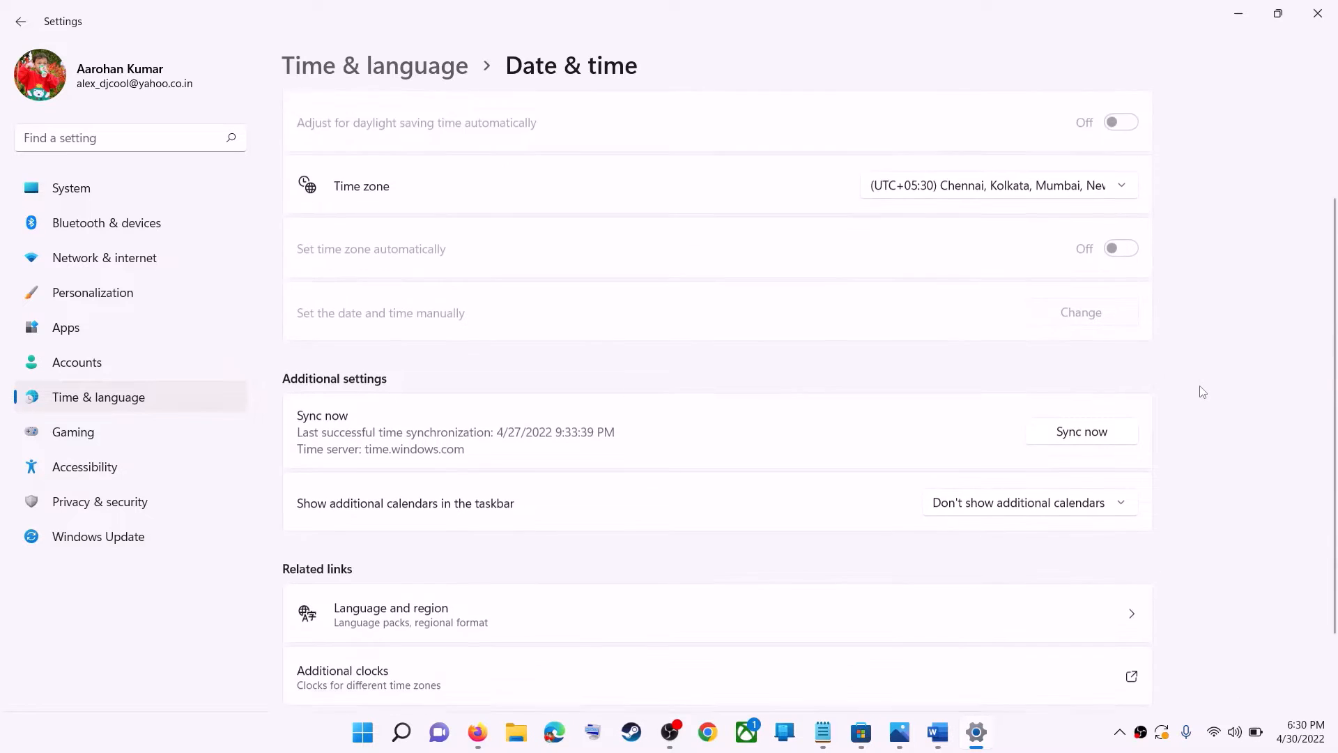
scroll(1202, 392, "down", 2)
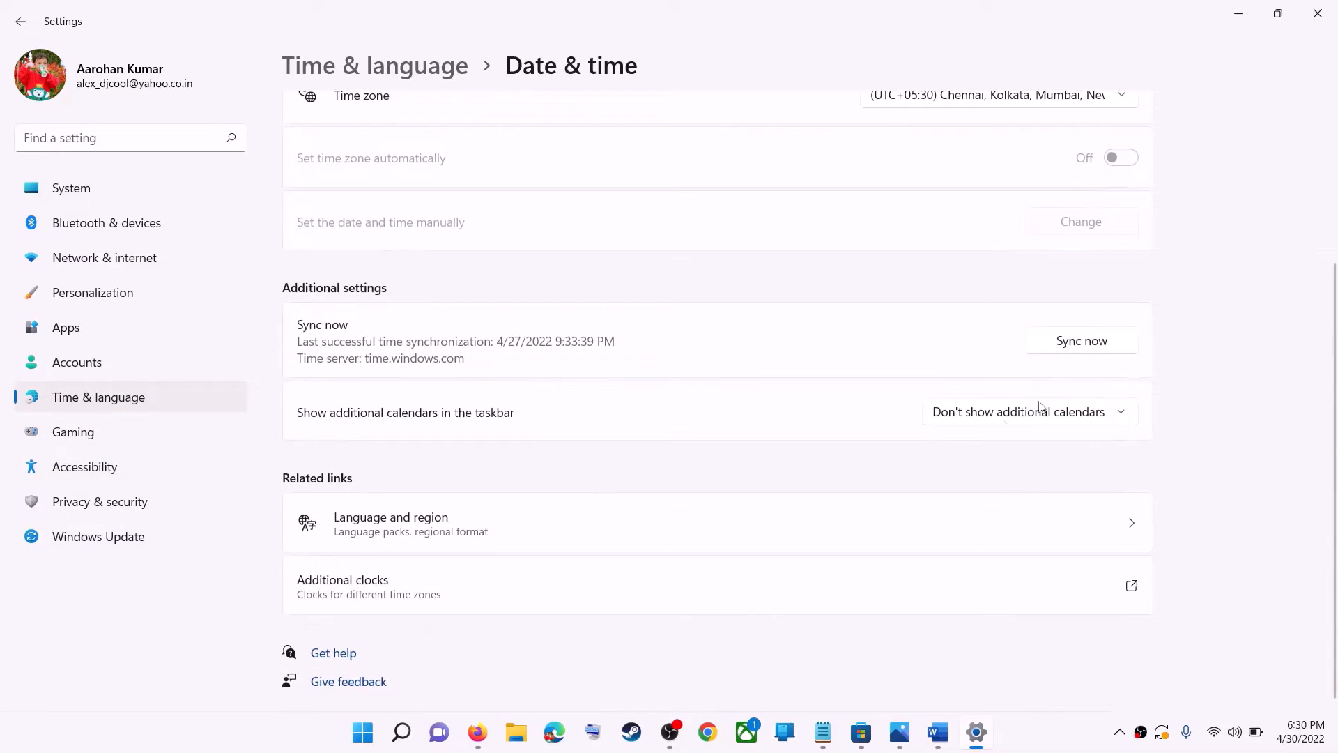
scroll(997, 464, "up", 2)
scroll(993, 468, "down", 2)
scroll(592, 409, "up", 3)
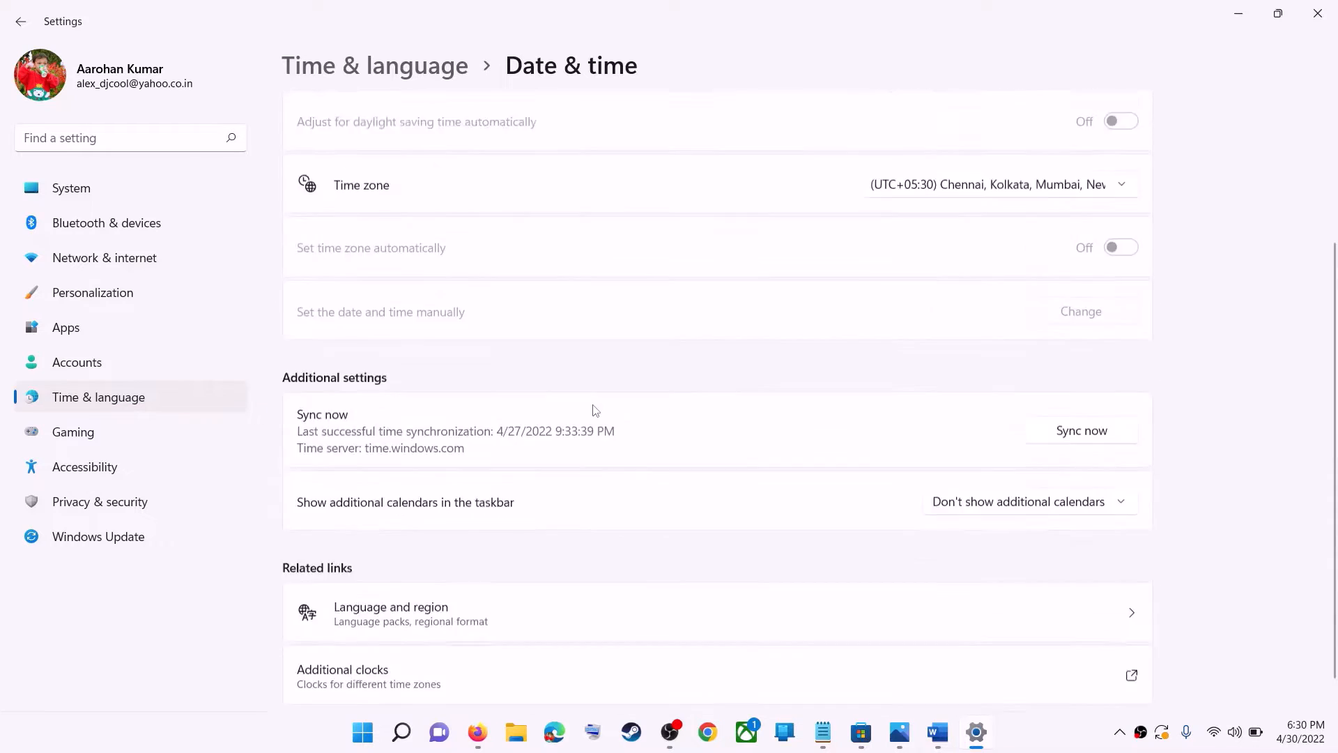
Step: Check the country or region choice in the Language & region settings, then close Settings
left_click(92, 409)
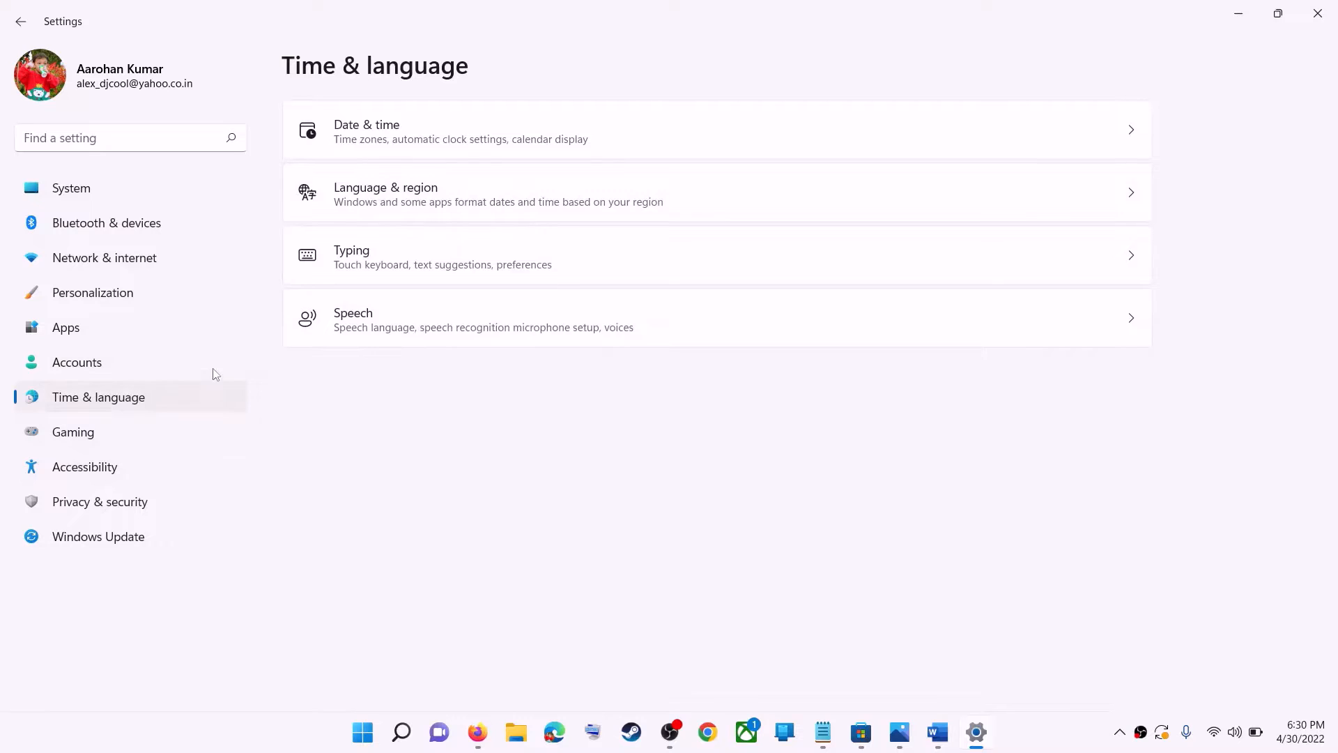
left_click(1010, 210)
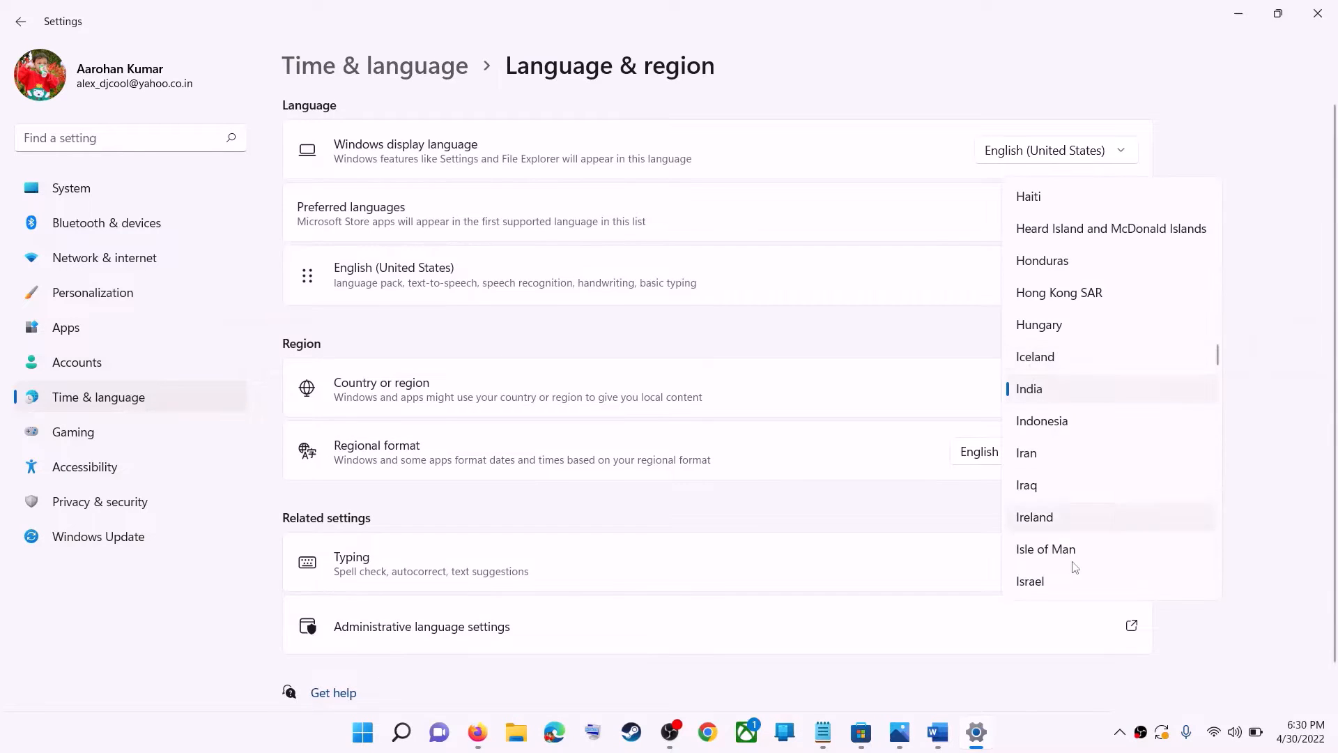
left_click(1299, 373)
left_click(1328, 21)
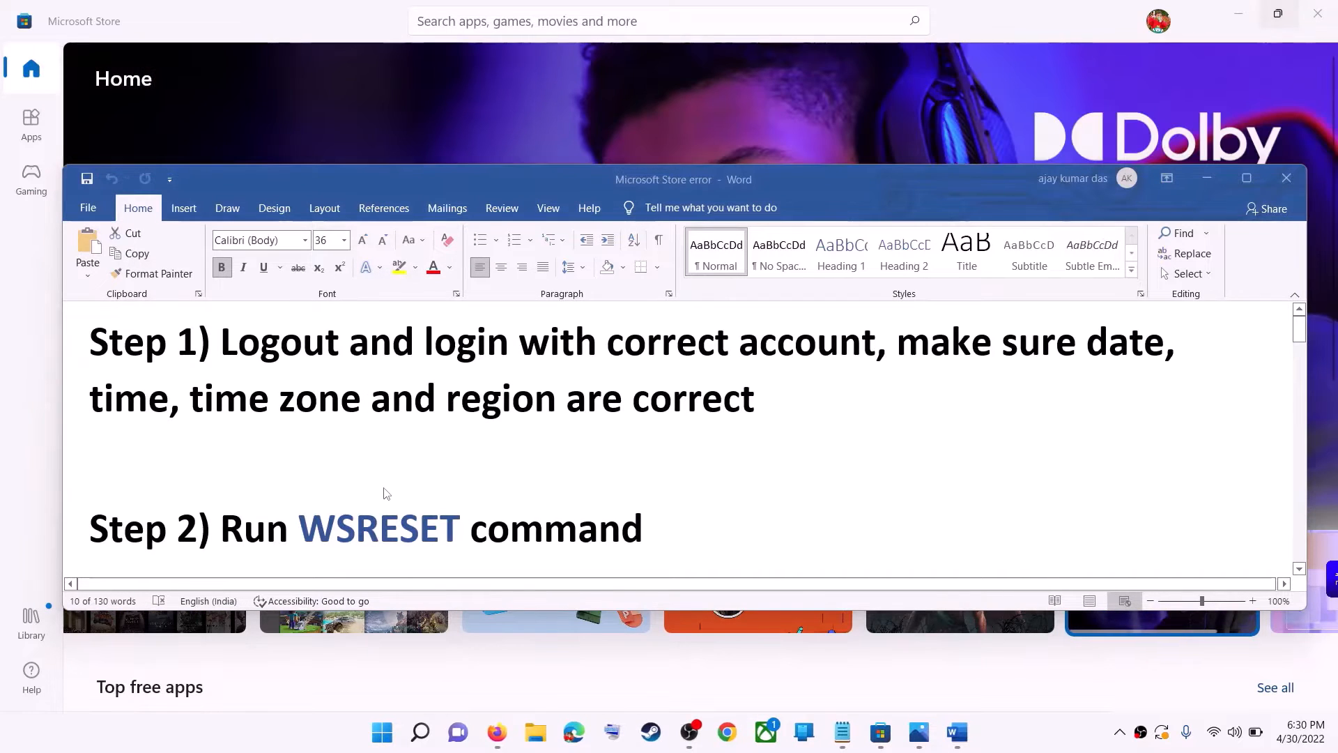
Step: Copy the word WSRESET from Step 2 of the Word notes
left_click(481, 485)
scroll(412, 490, "down", 1)
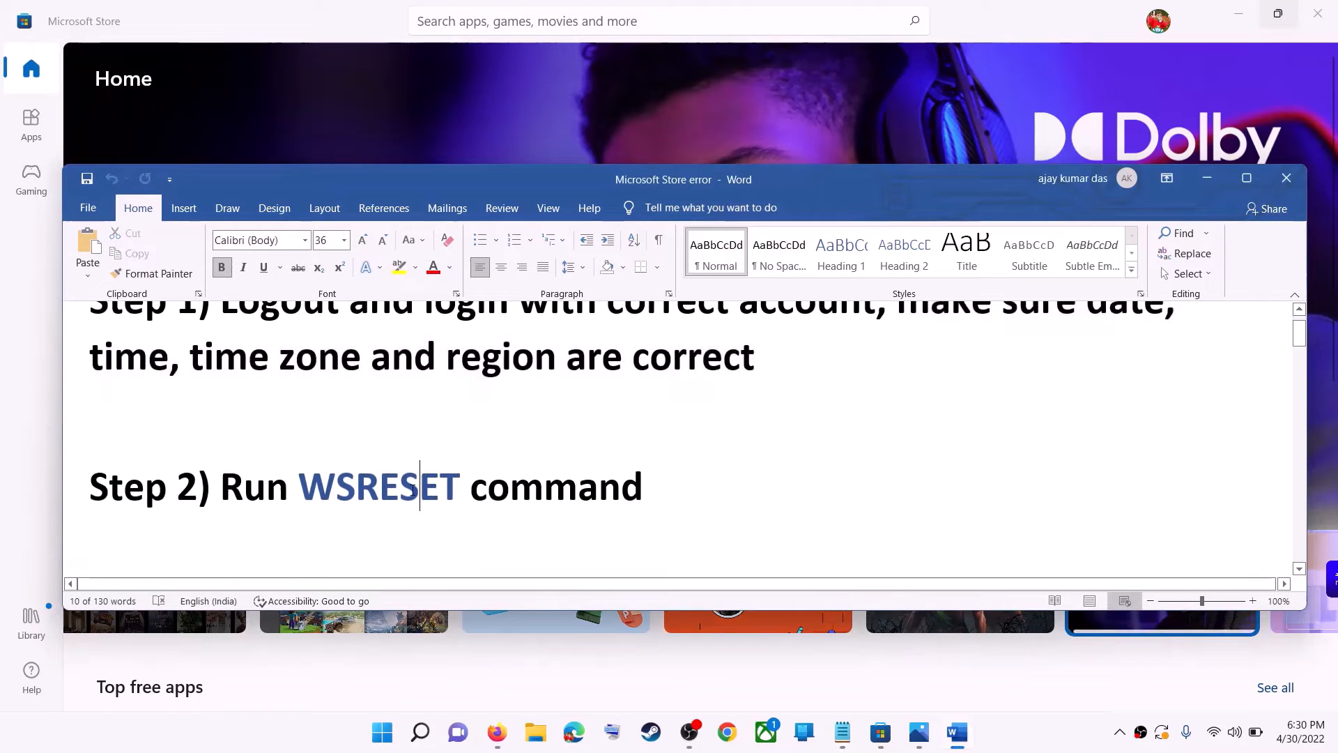
double_click(413, 490)
key("ctrl+c")
Step: Run the copied WSRESET command from Windows search and maximize the Microsoft Store window that reopens
left_click(398, 735)
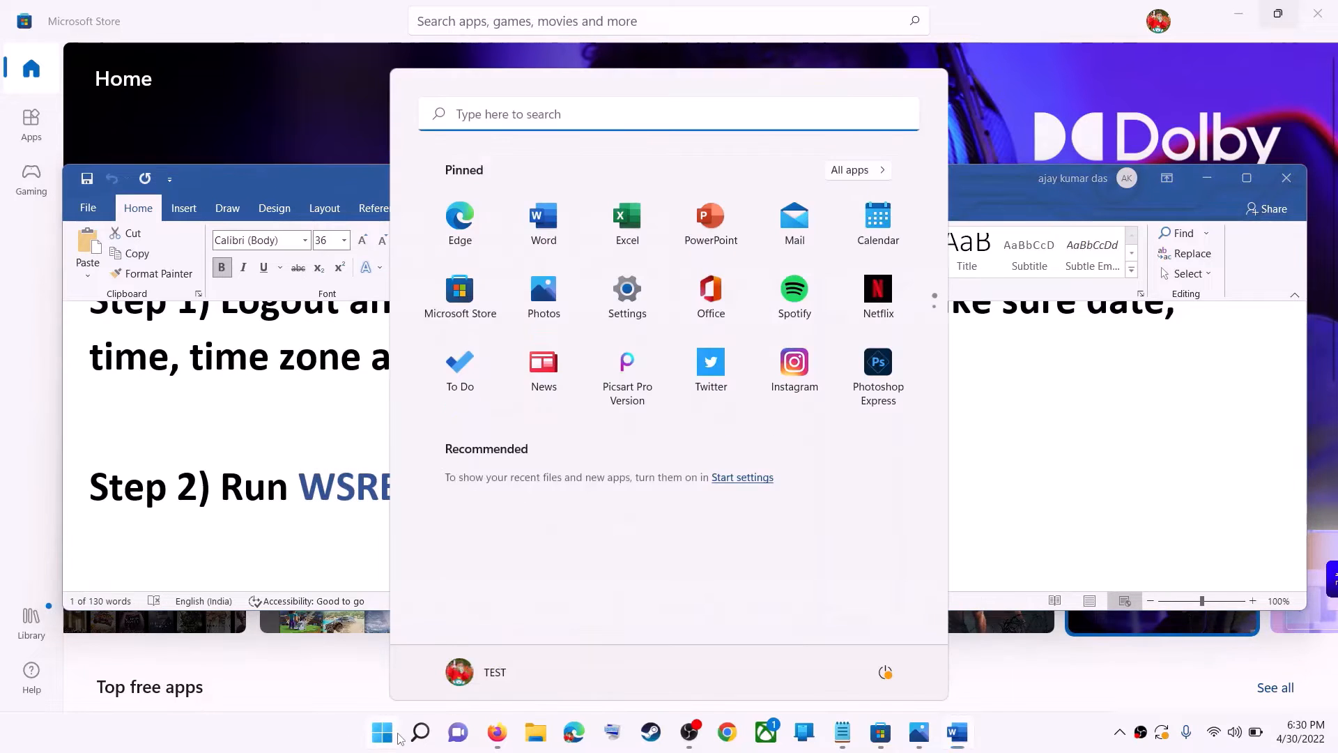
key("ctrl+v")
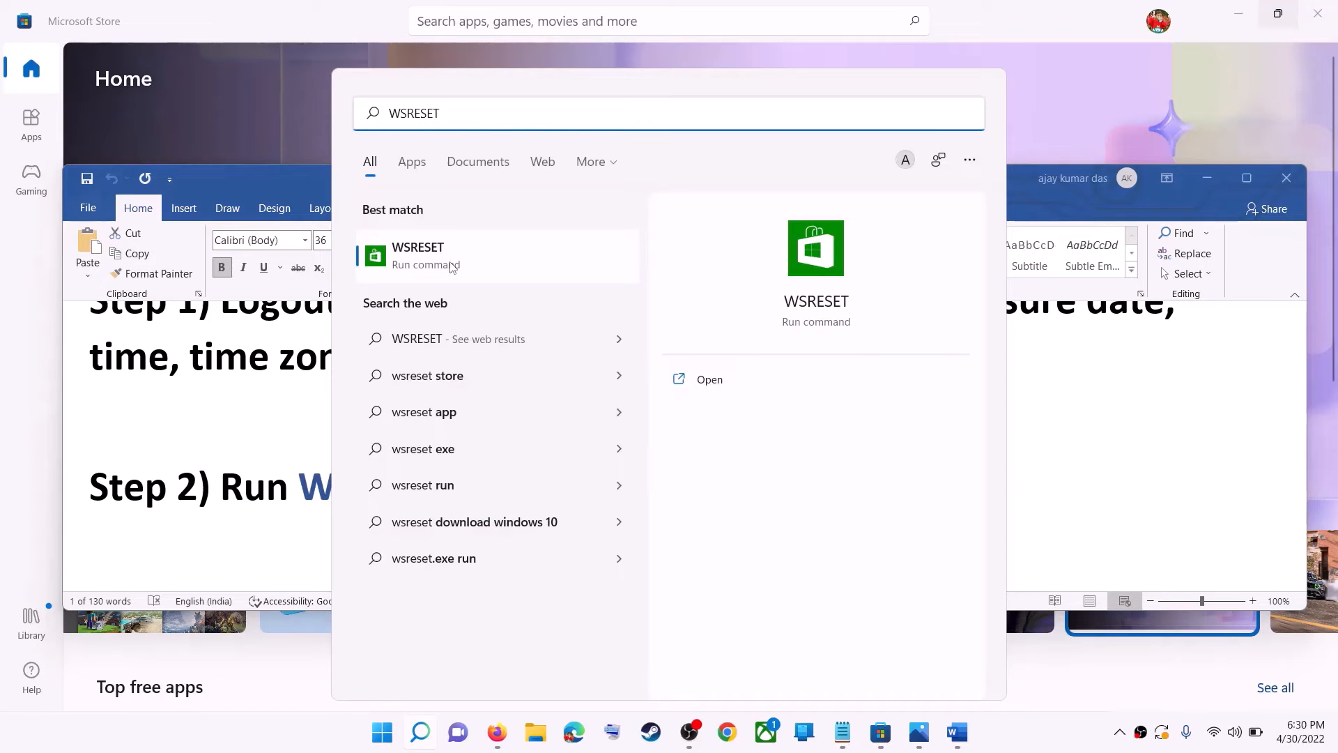
left_click(453, 267)
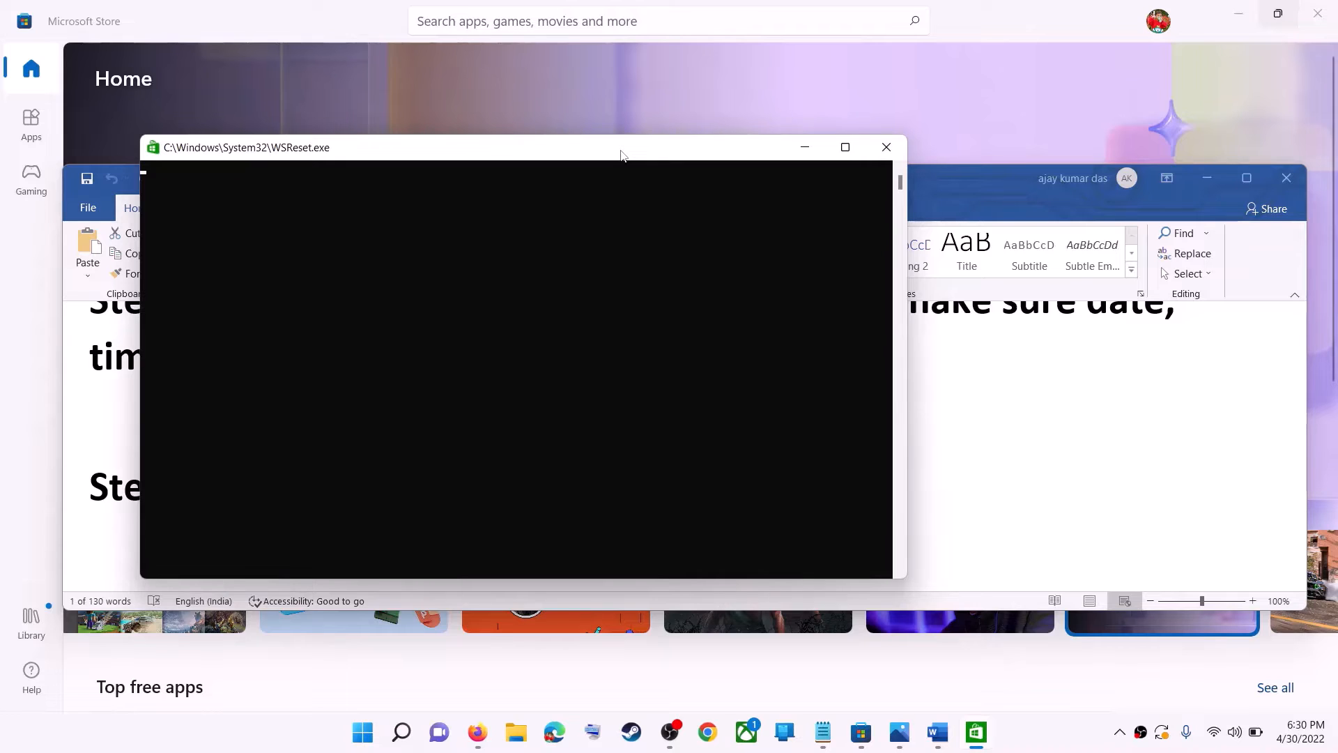
left_click_drag(622, 155, 708, 166)
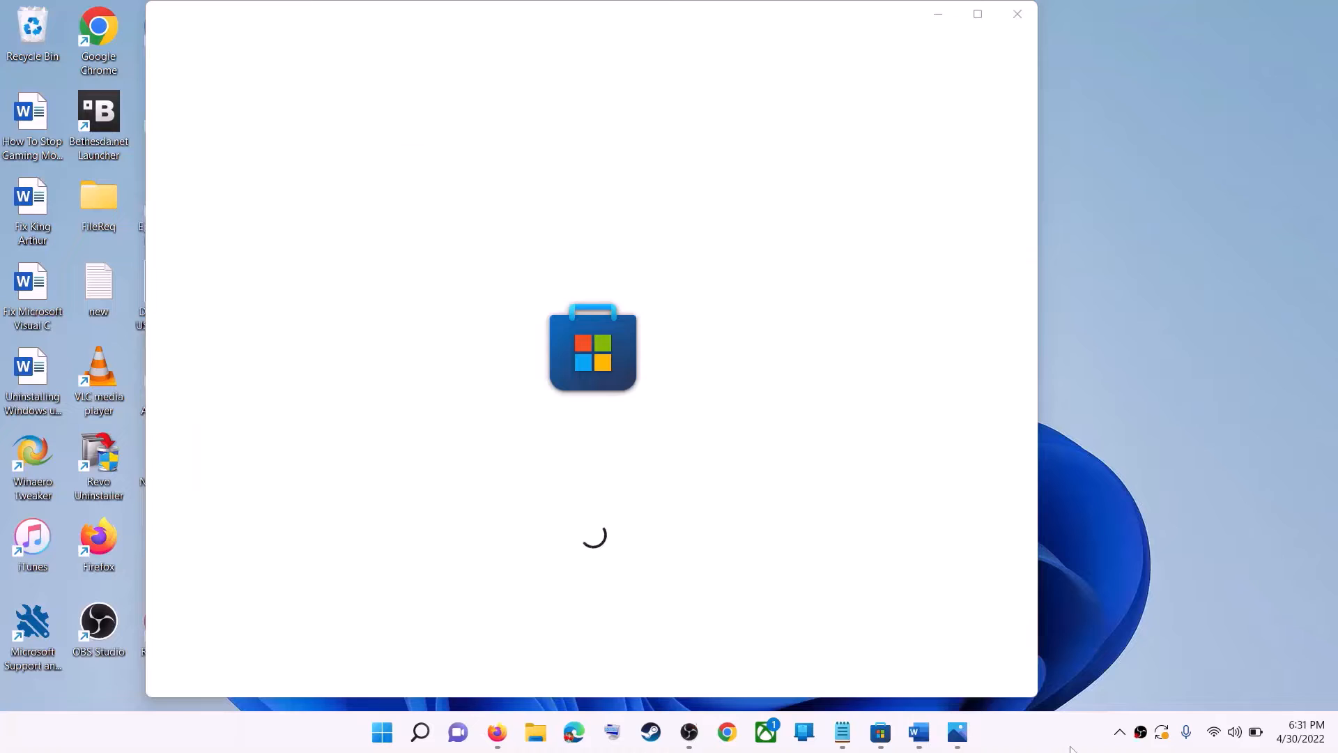
left_click(976, 15)
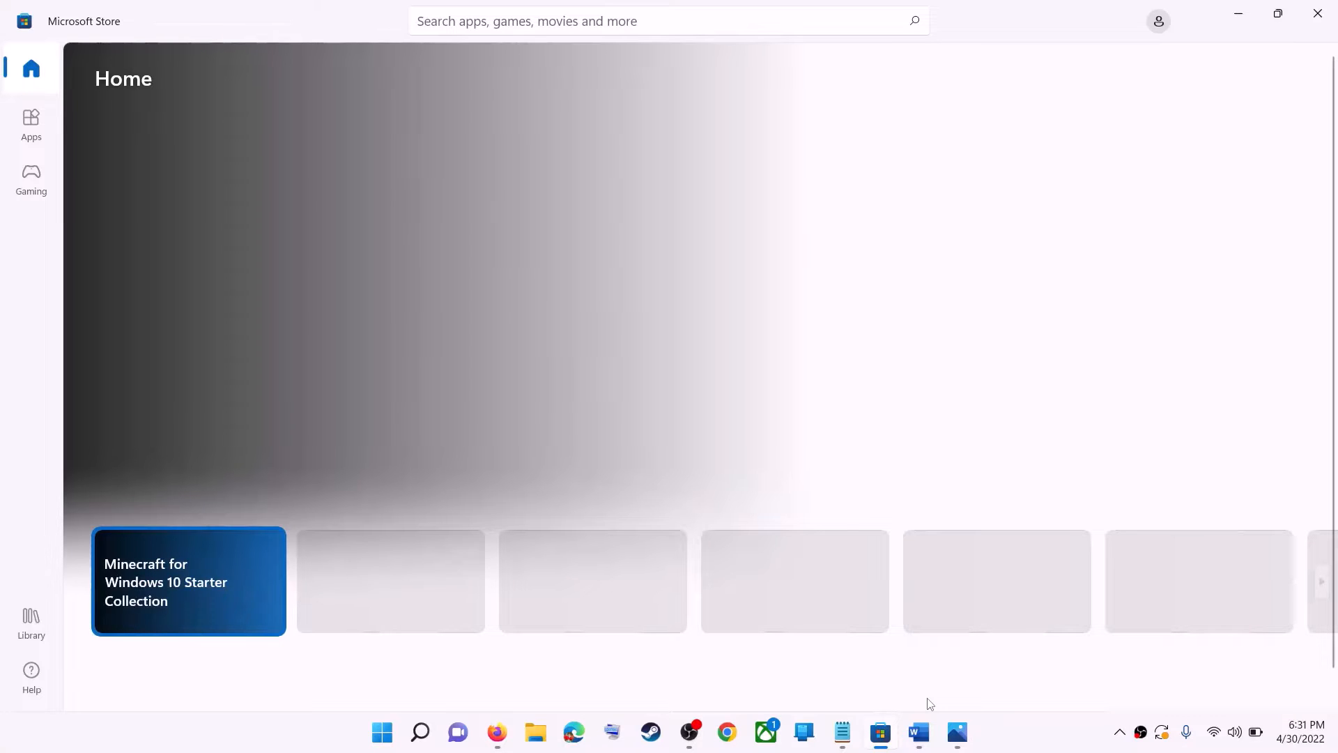
Step: Follow Step 3 of the Word notes: open the Microsoft Store app's settings, repair the app, and reset it
left_click(920, 731)
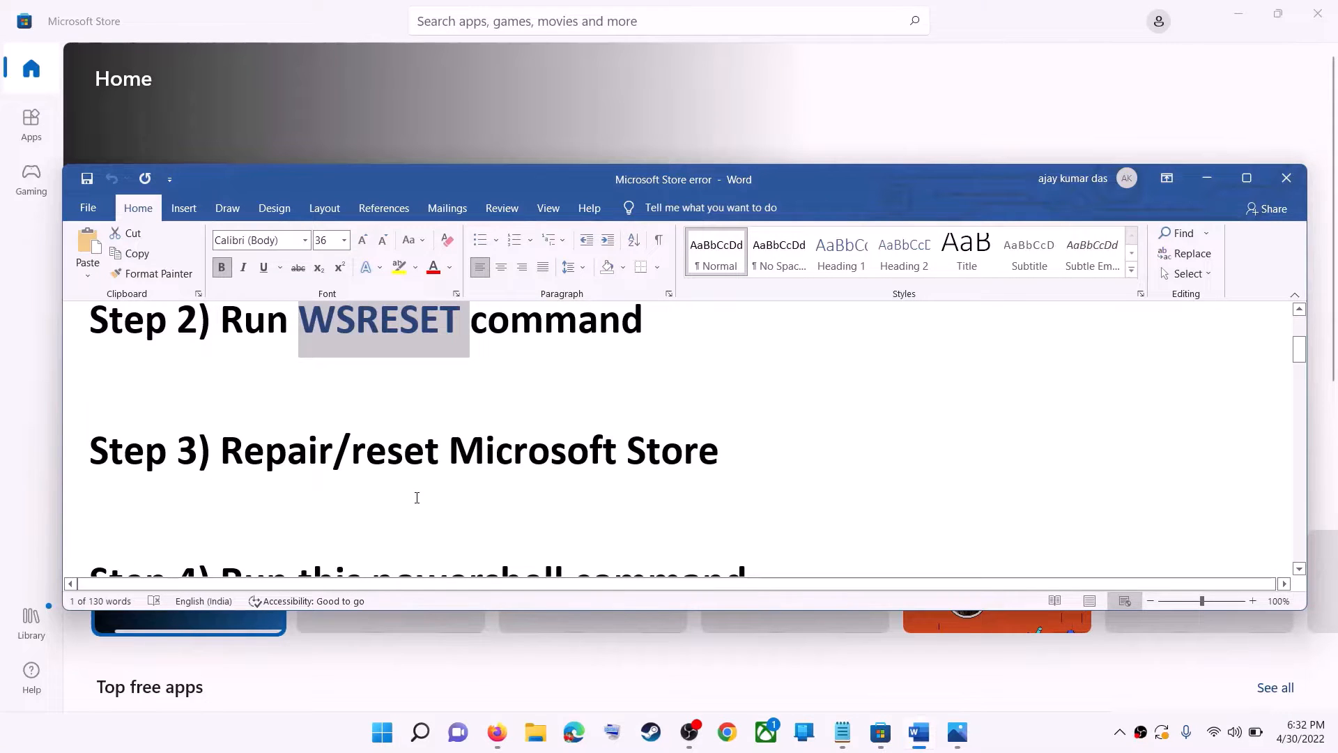
left_click_drag(416, 496, 352, 452)
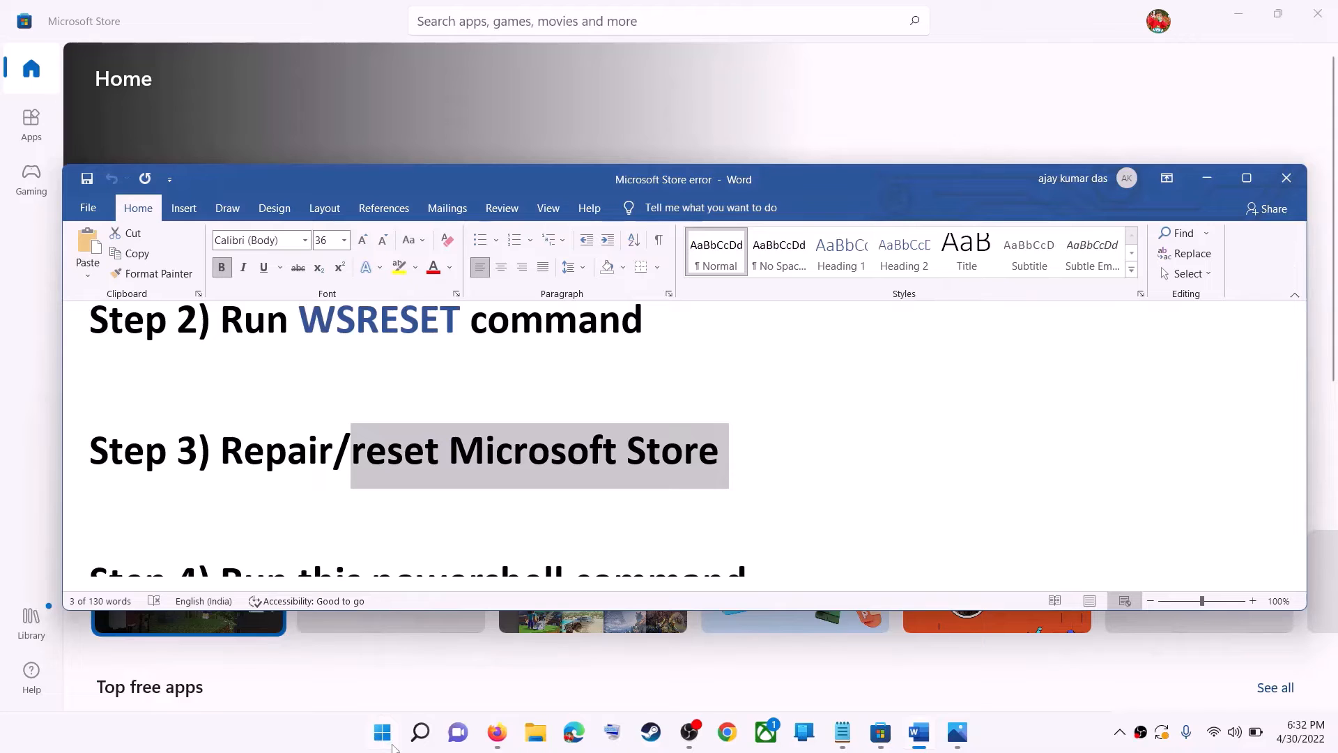
left_click(393, 748)
type("store")
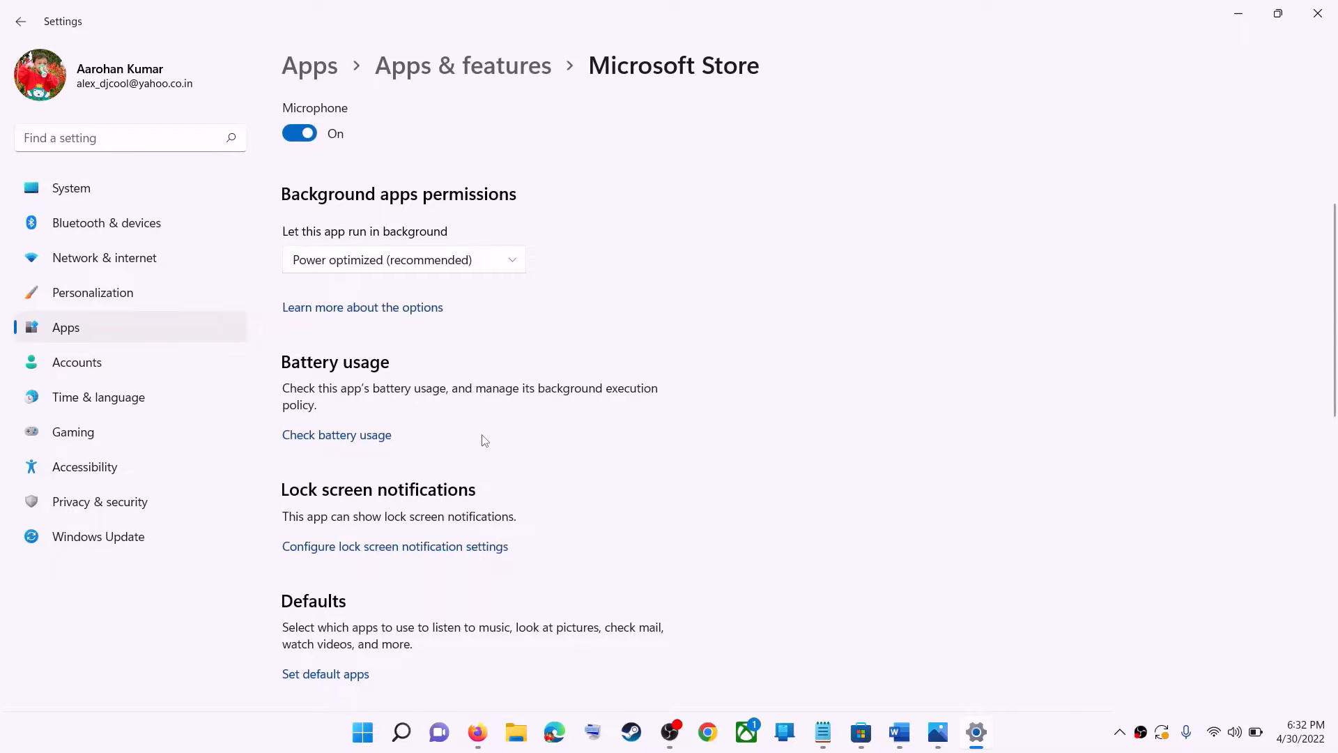
scroll(485, 440, "down", 5)
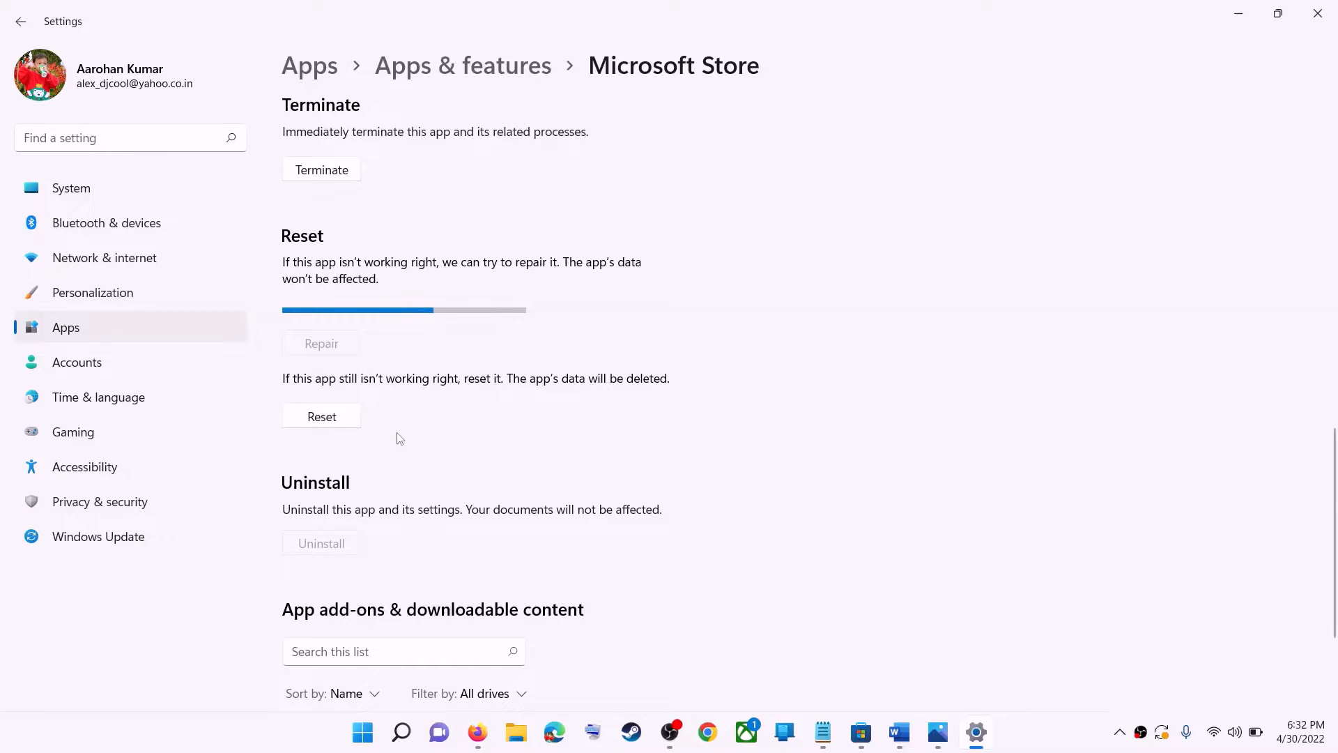
left_click(341, 421)
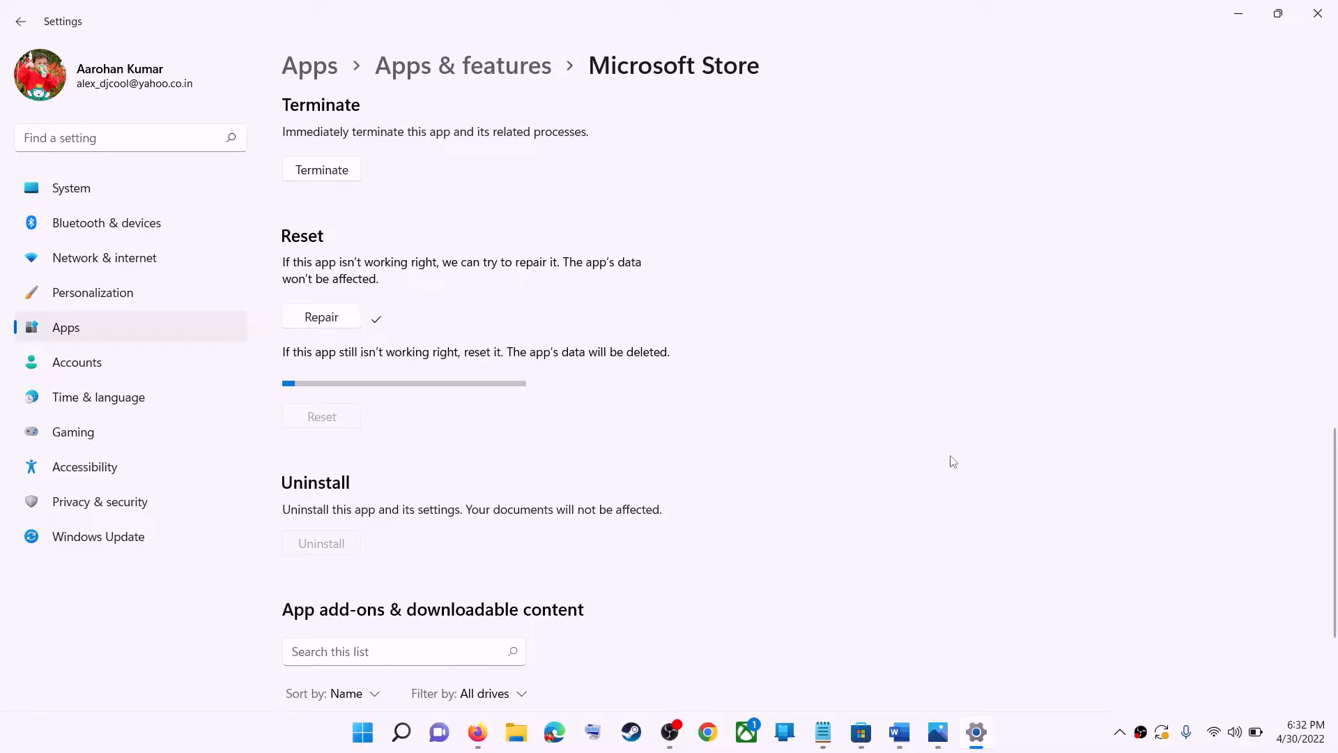
Step: Copy the full Get-AppxPackage PowerShell command from Step 4 of the Word notes
left_click(899, 648)
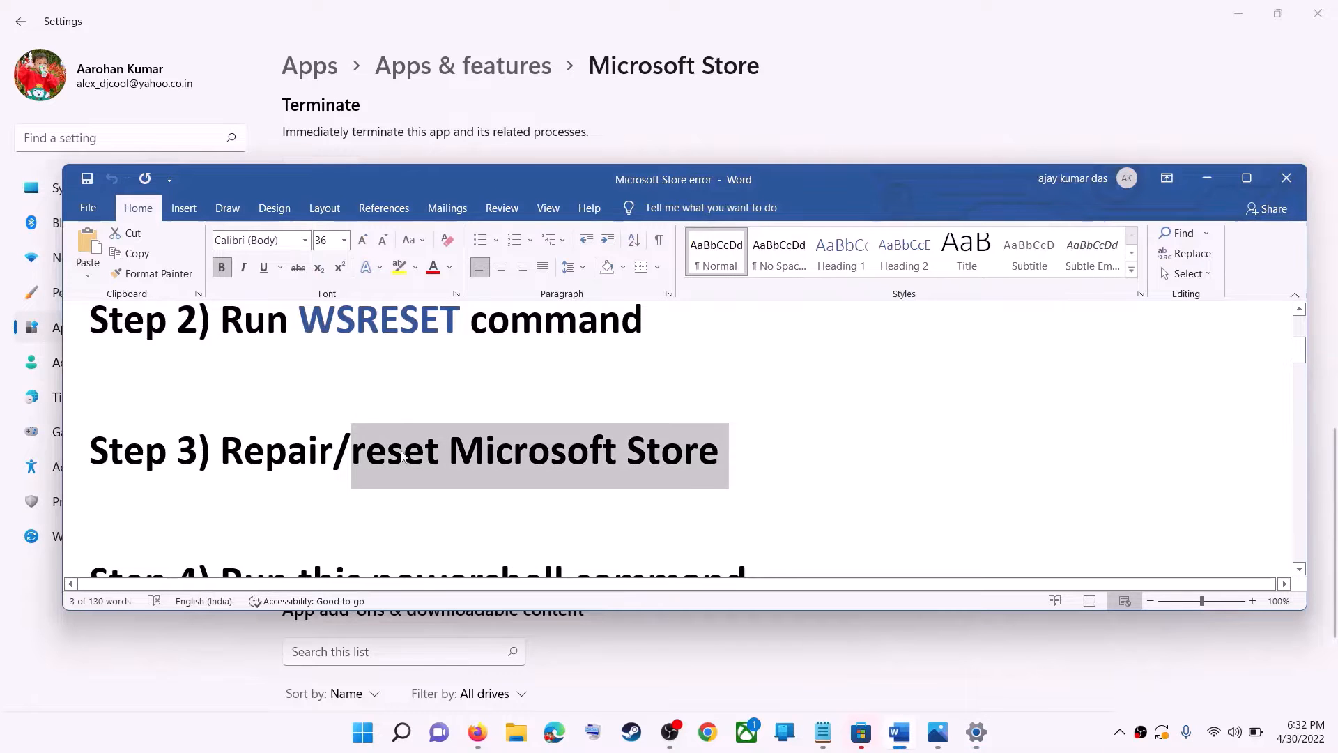
scroll(327, 444, "down", 3)
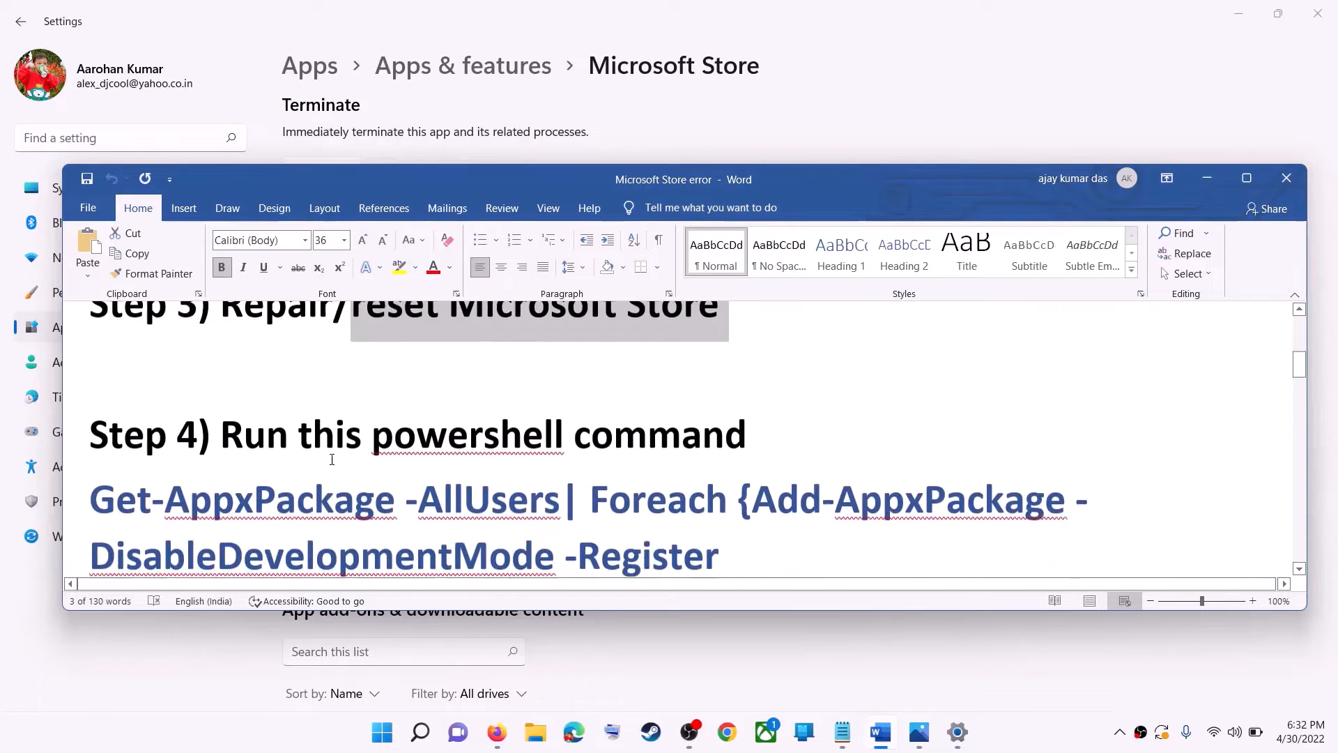
left_click_drag(843, 506, 92, 400)
right_click(198, 425)
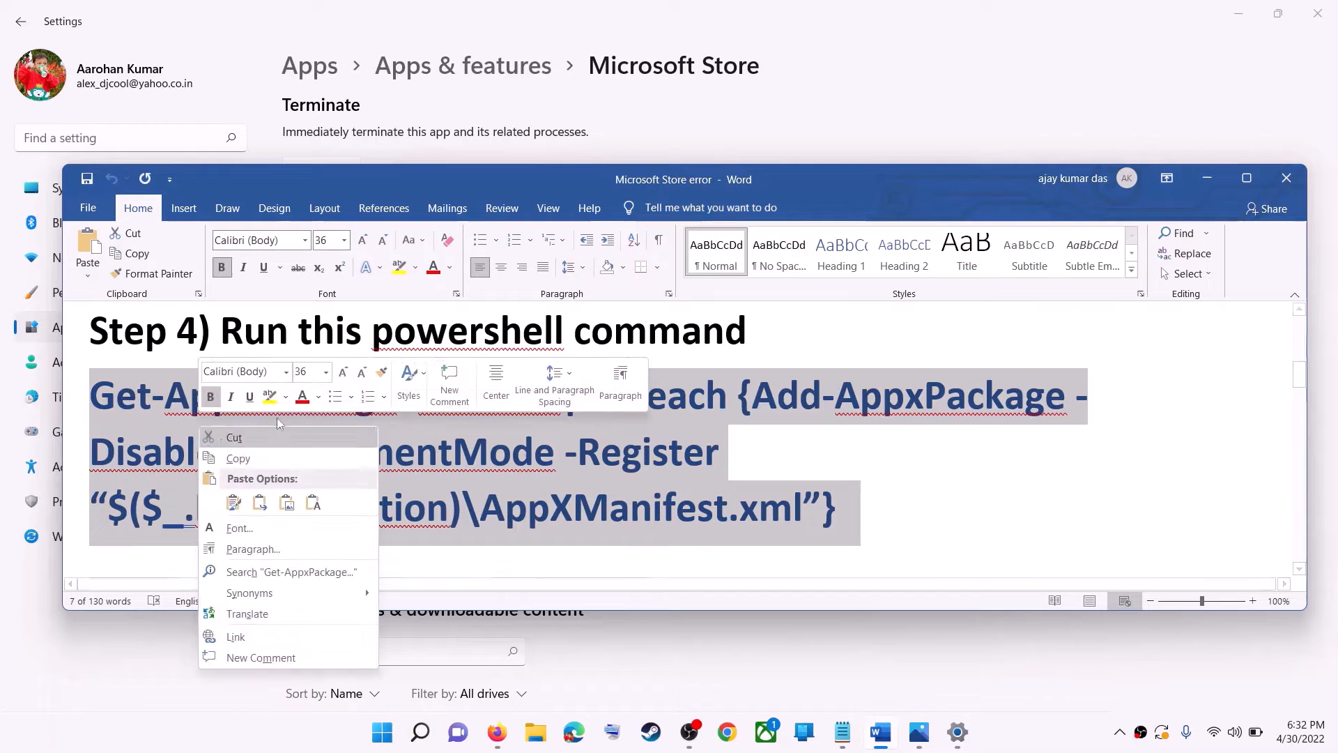
left_click(266, 458)
Step: Search Windows for powershell, run Windows PowerShell as administrator, and allow it to make changes to the device
left_click(391, 746)
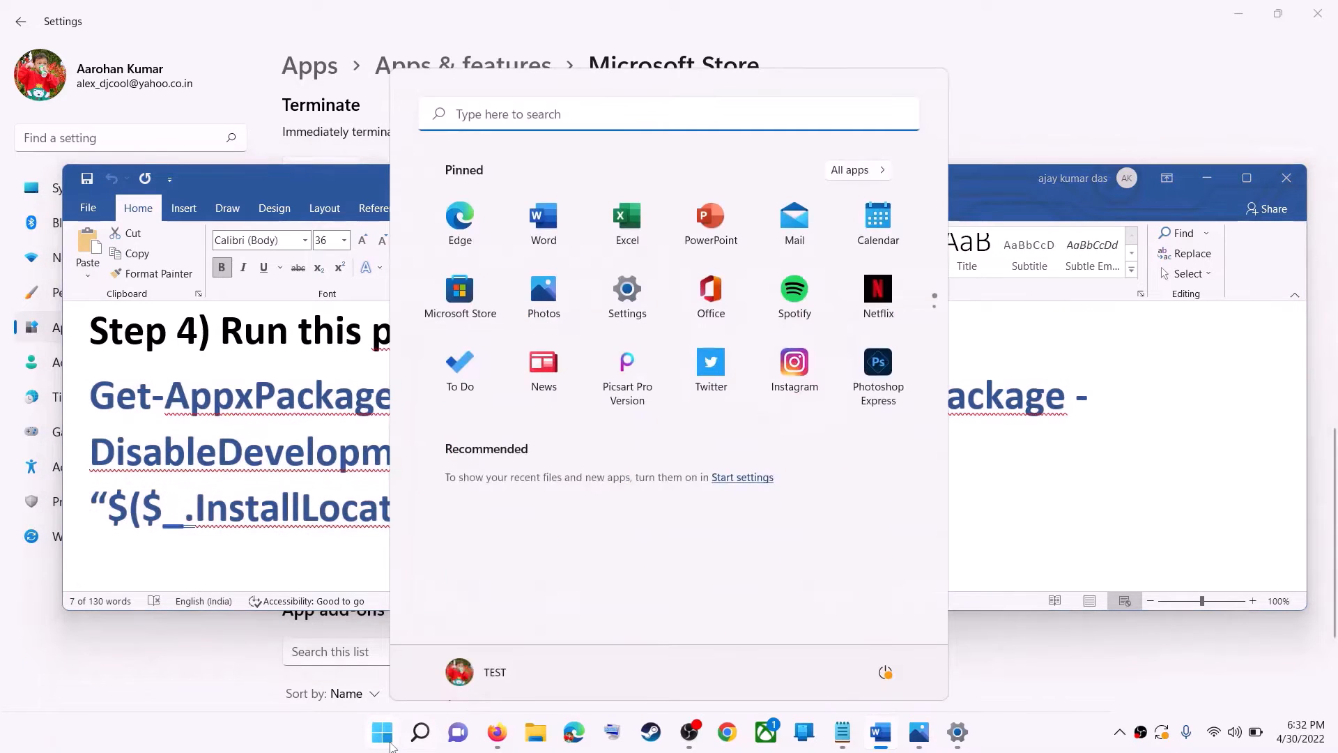
type("powers")
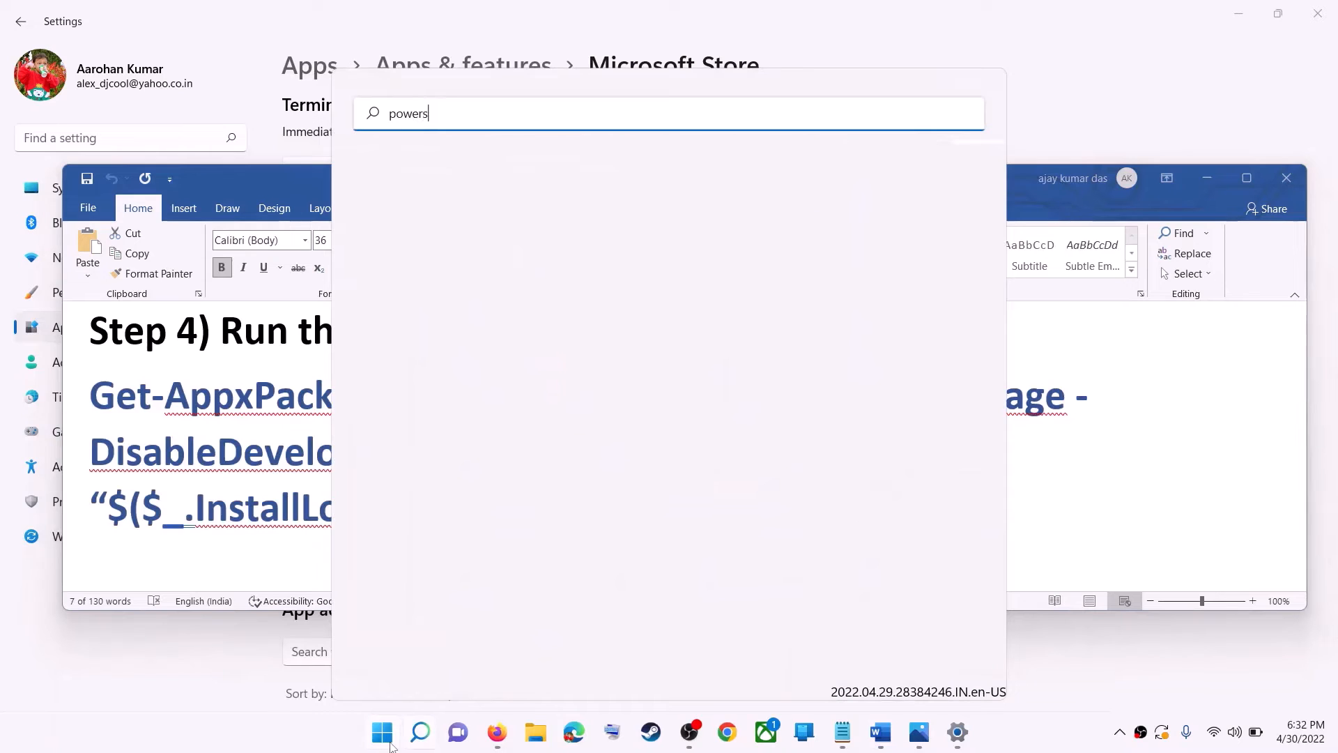
type("hell")
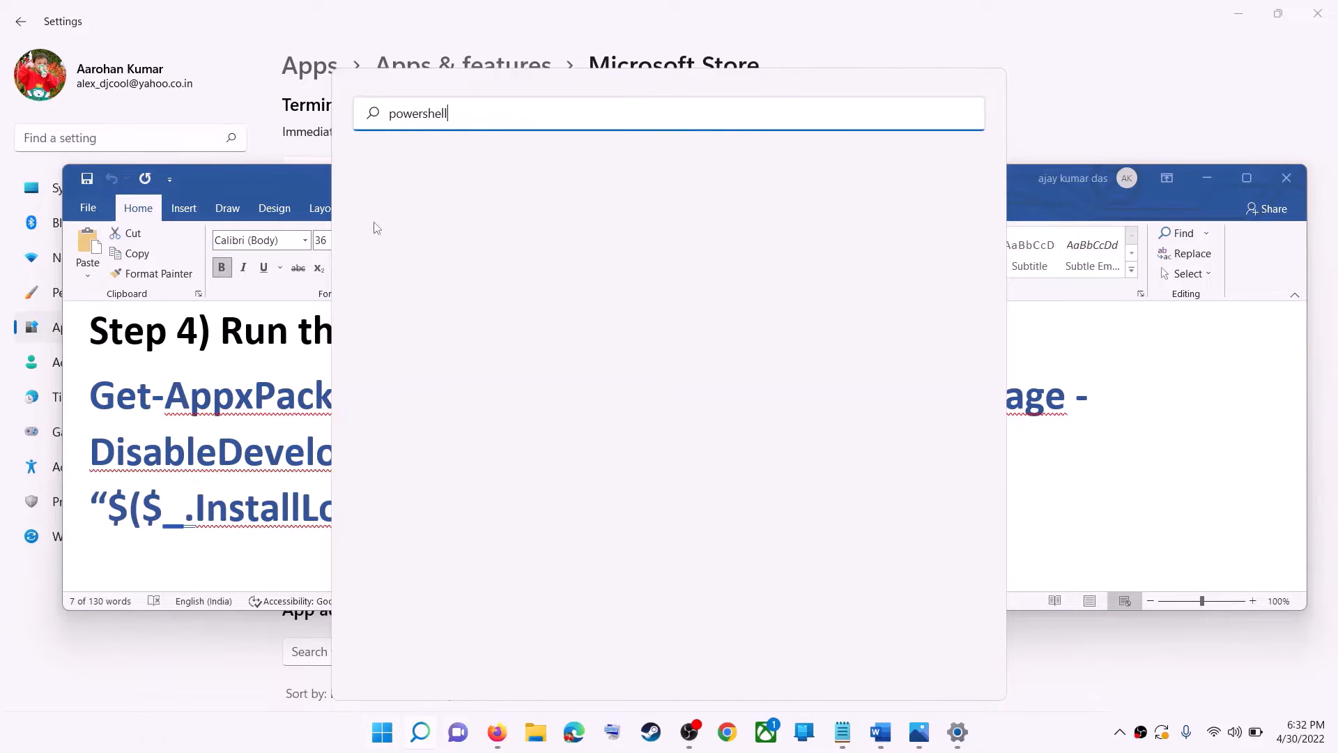
right_click(463, 264)
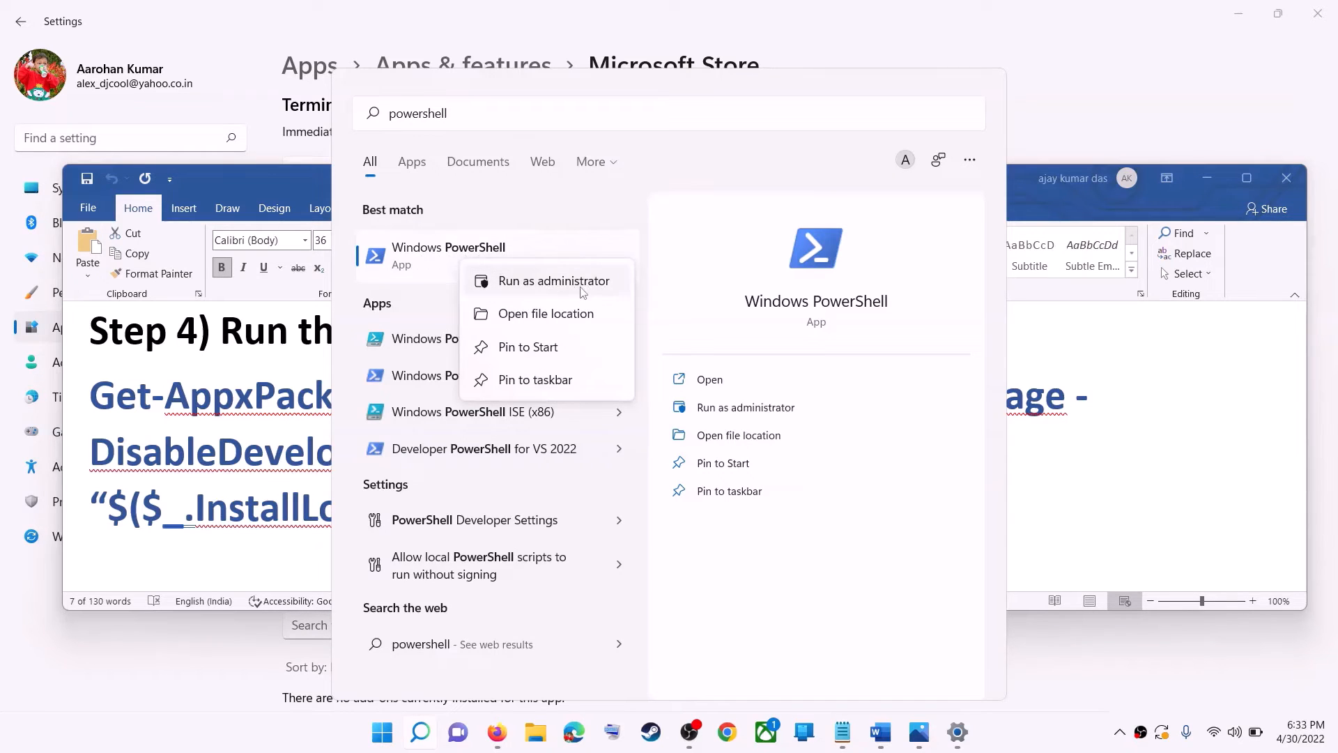
right_click(533, 267)
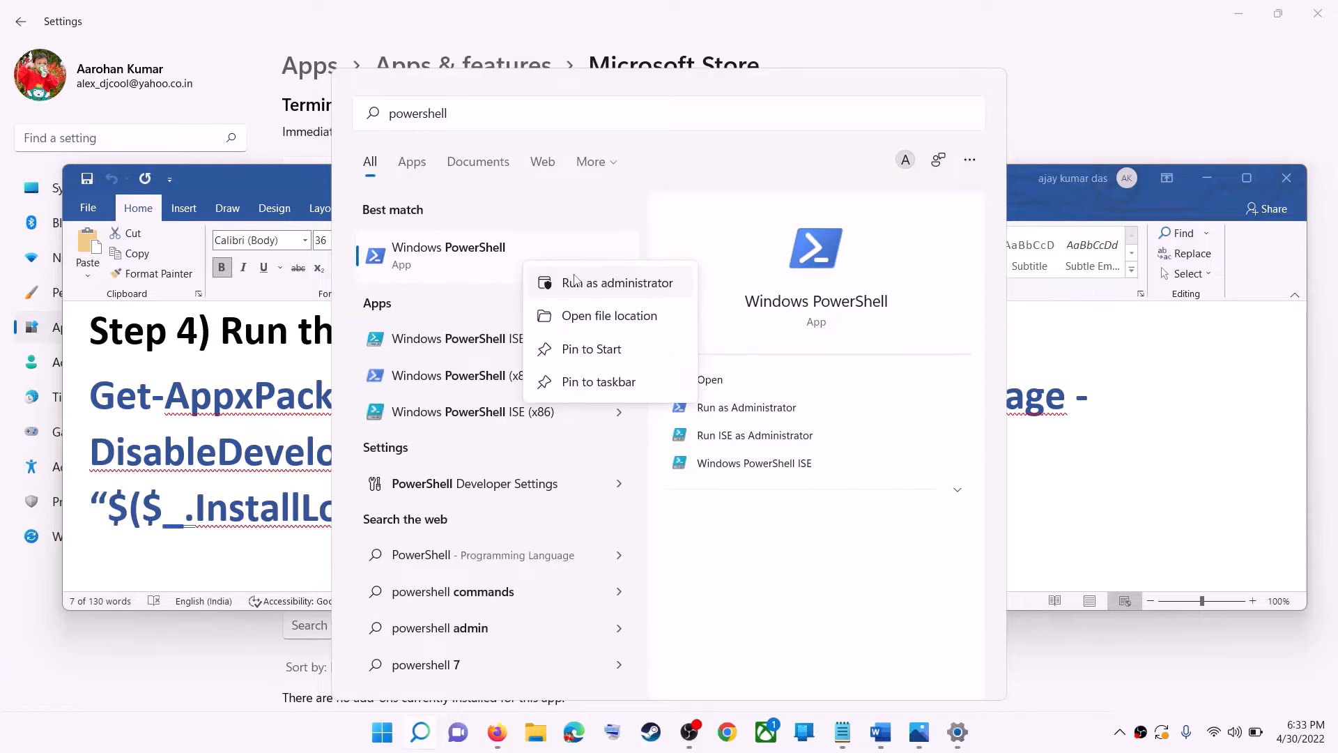
key("Escape")
key("Escape")
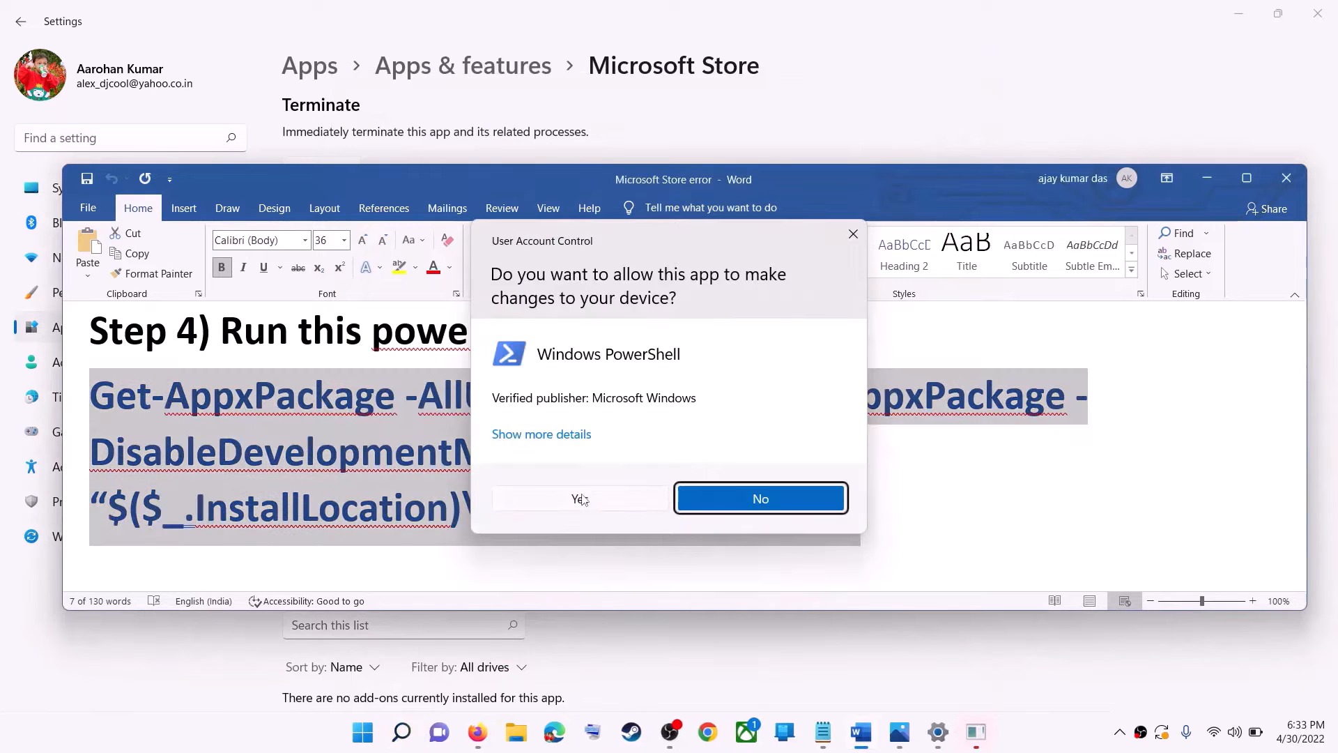
left_click(581, 497)
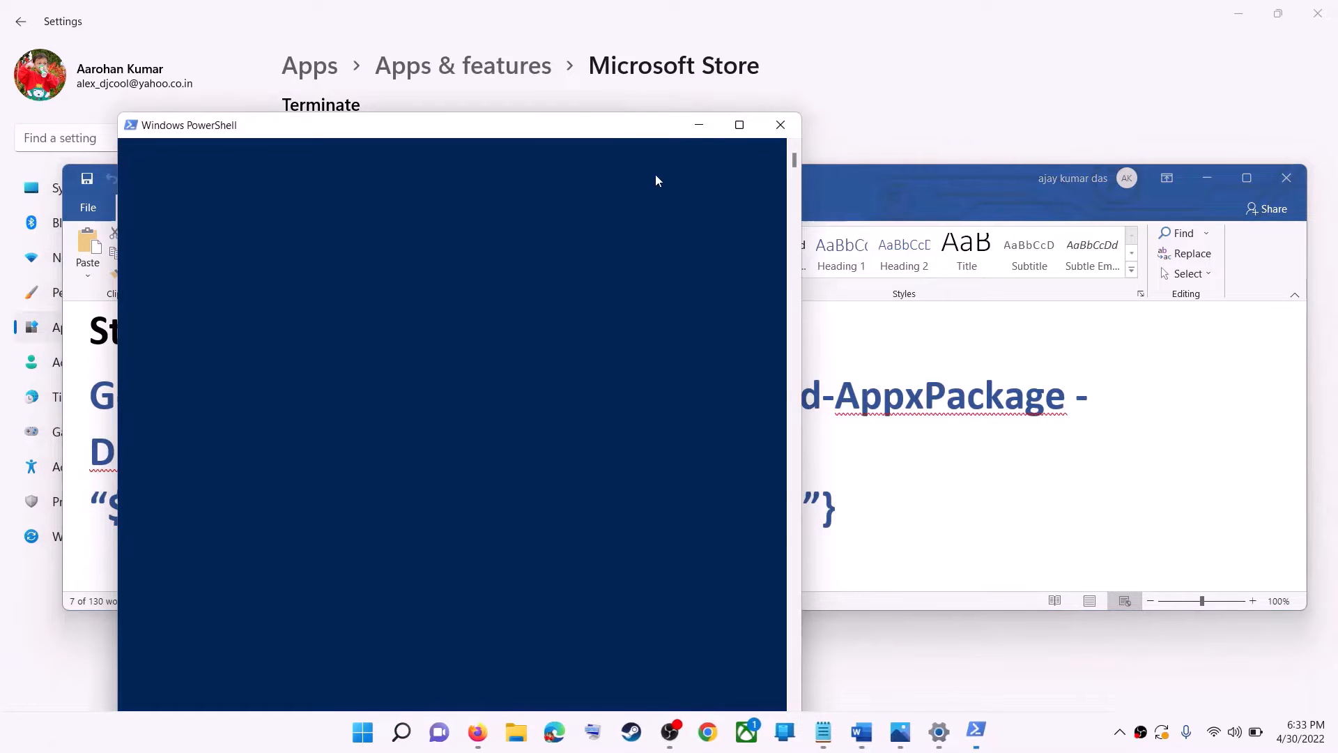
Step: Run the copied Get-AppxPackage command in the administrator PowerShell window, then close the Settings and PowerShell windows
key("ctrl+v")
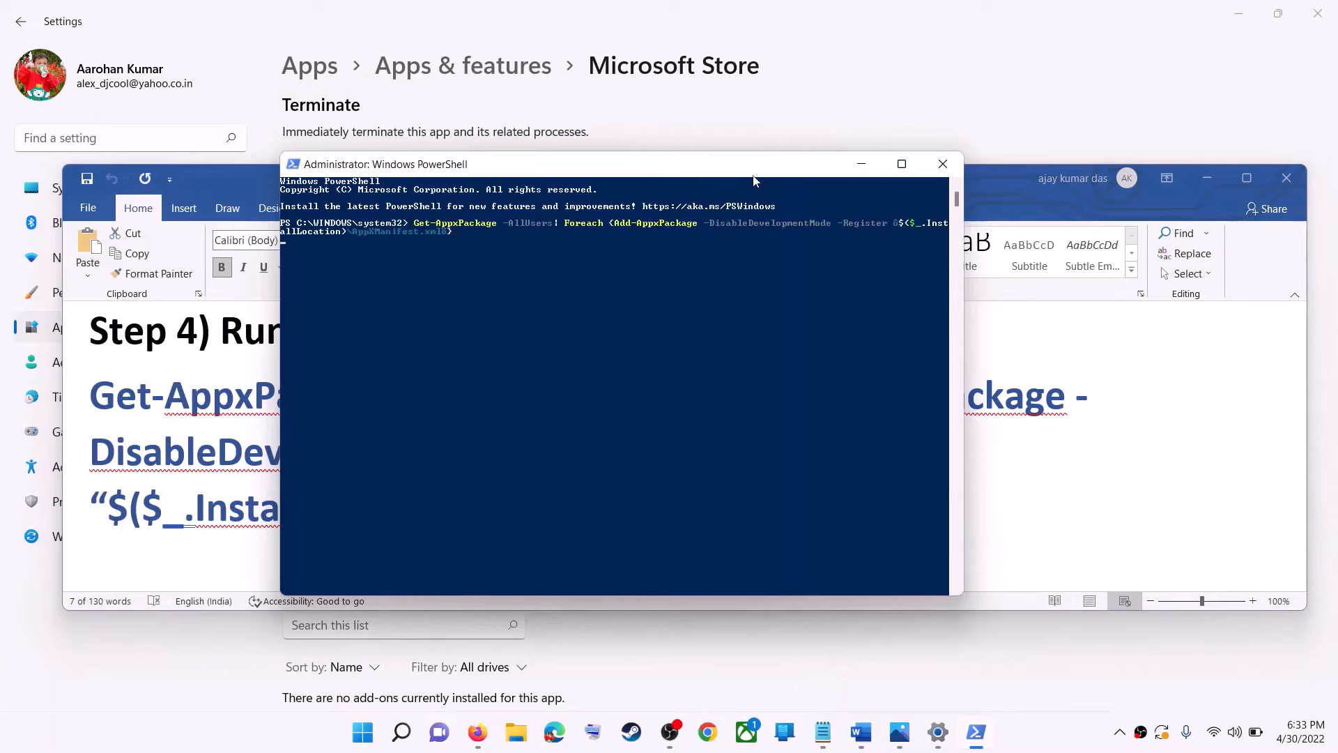
key("Return")
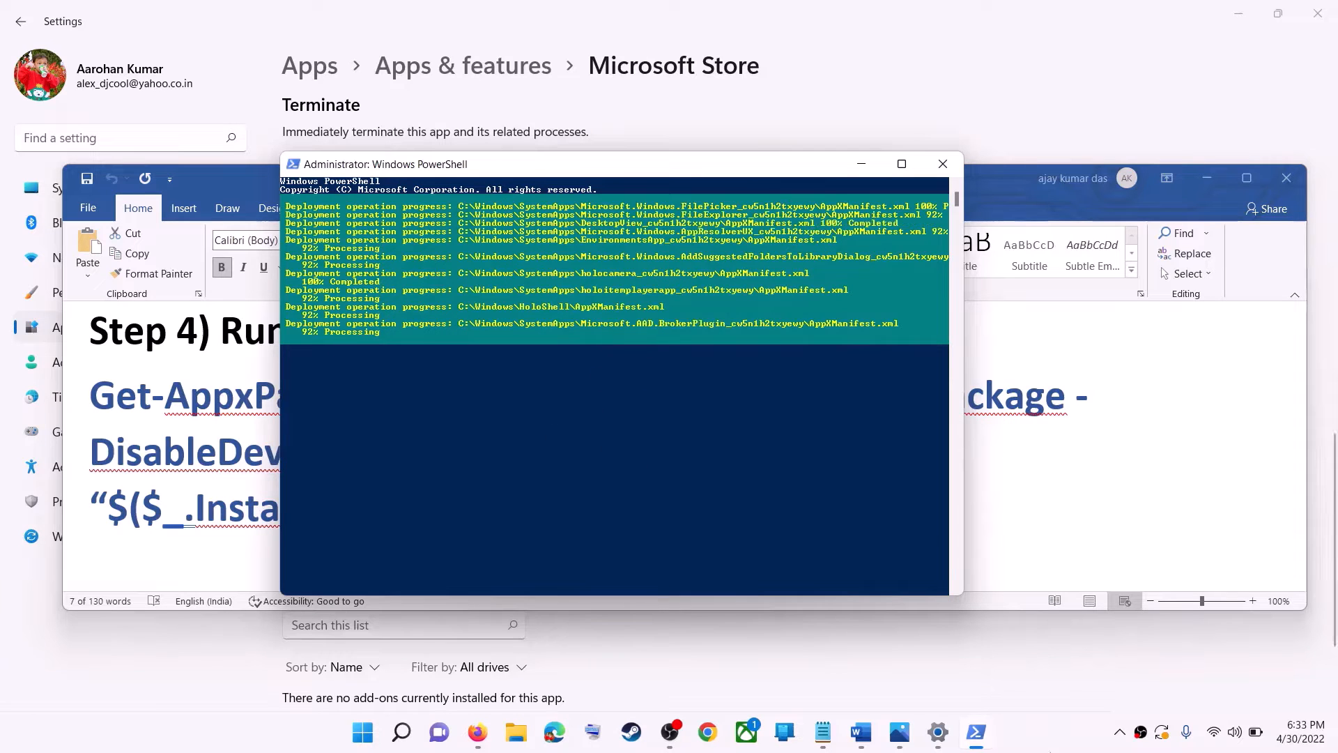
left_click(1043, 736)
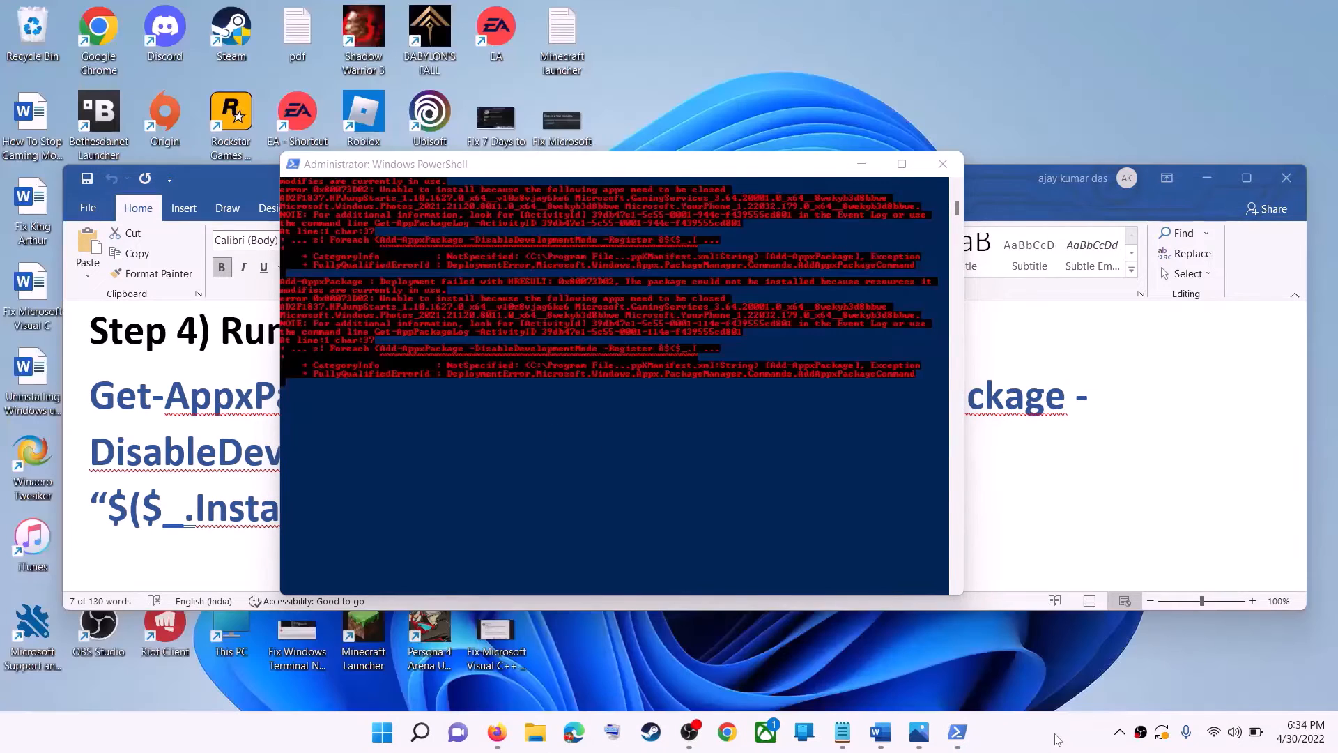
left_click(940, 168)
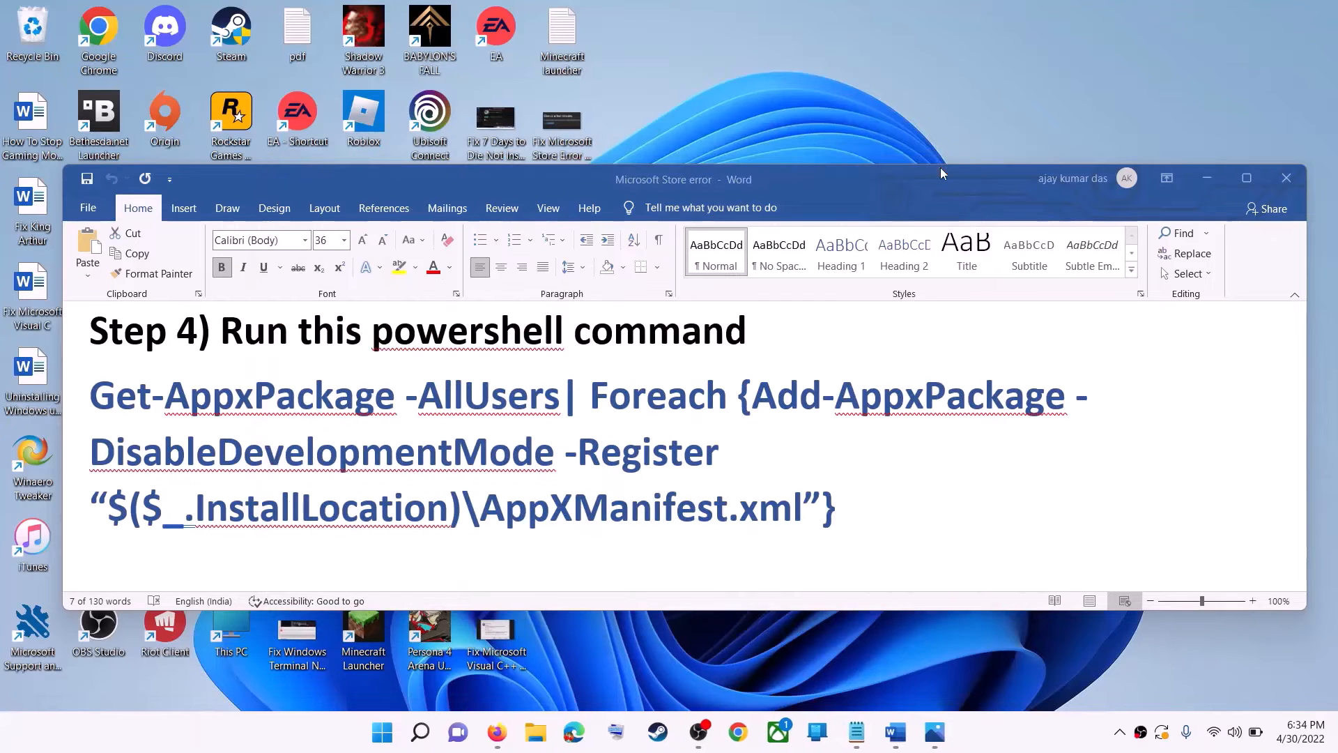
Step: Look up the Store cache path in Step 5 of the Word notes and open the Windows (C:) drive in File Explorer
triple_click(509, 450)
scroll(579, 472, "down", 5)
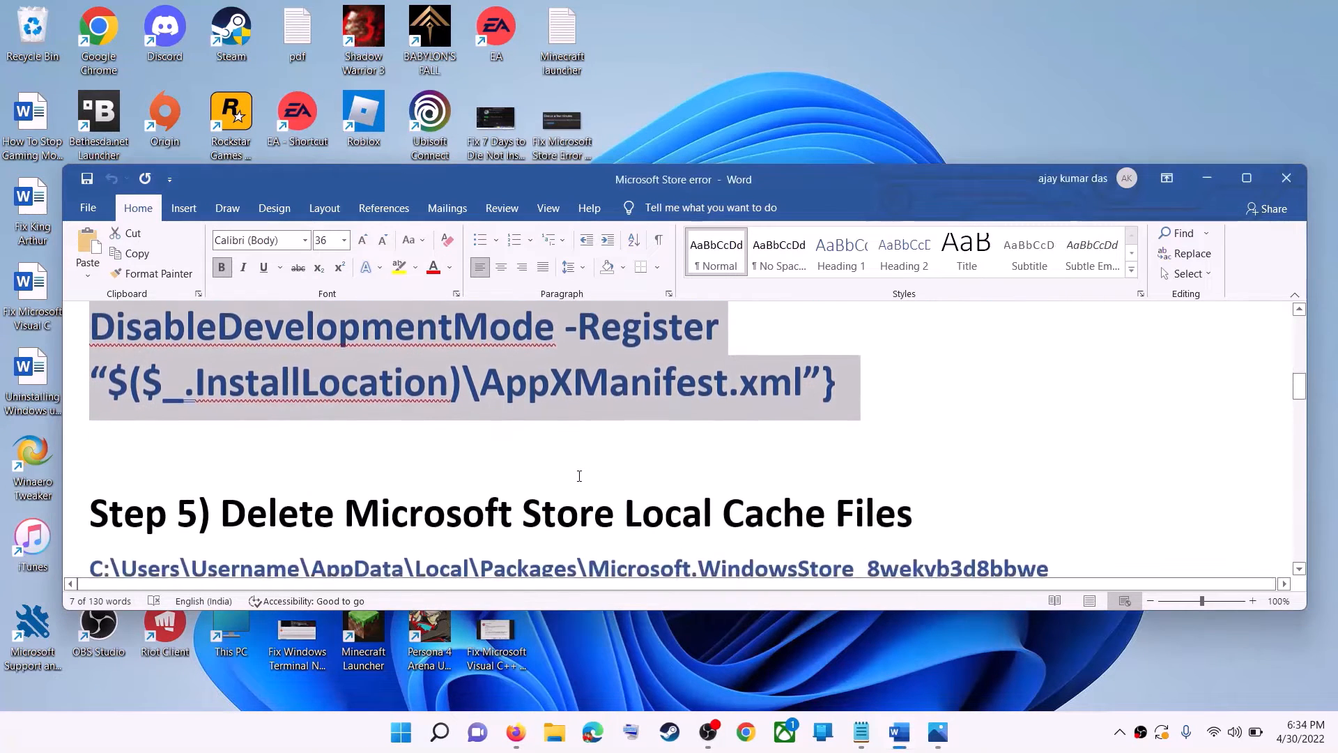
scroll(591, 442, "up", 1)
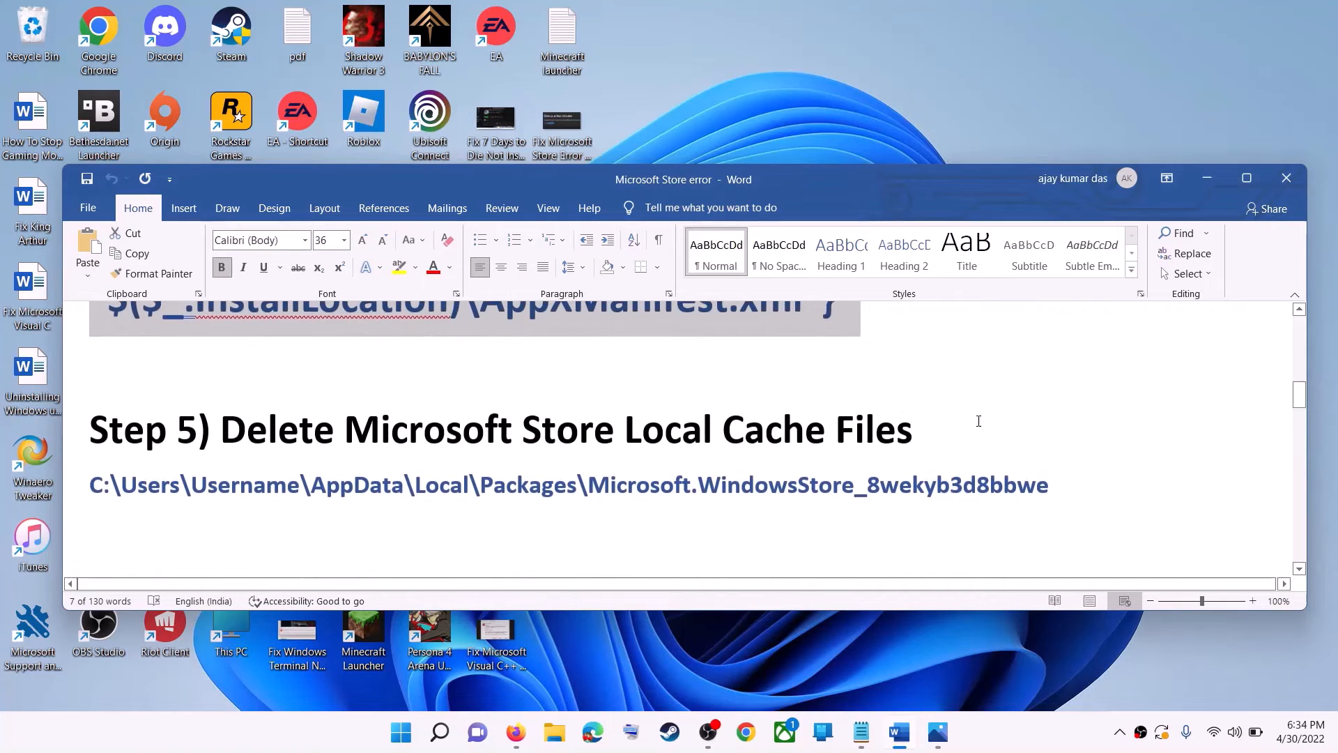
left_click(584, 667)
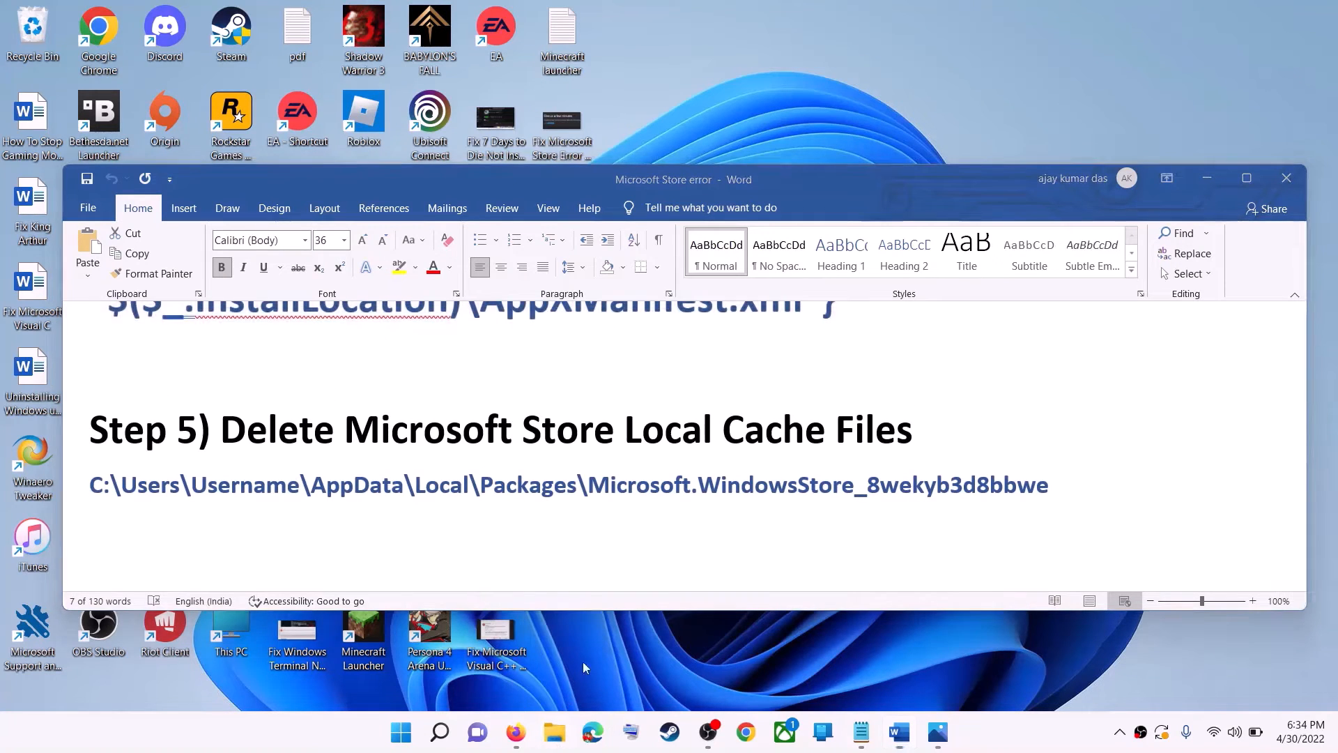
key("super+e")
left_click(54, 310)
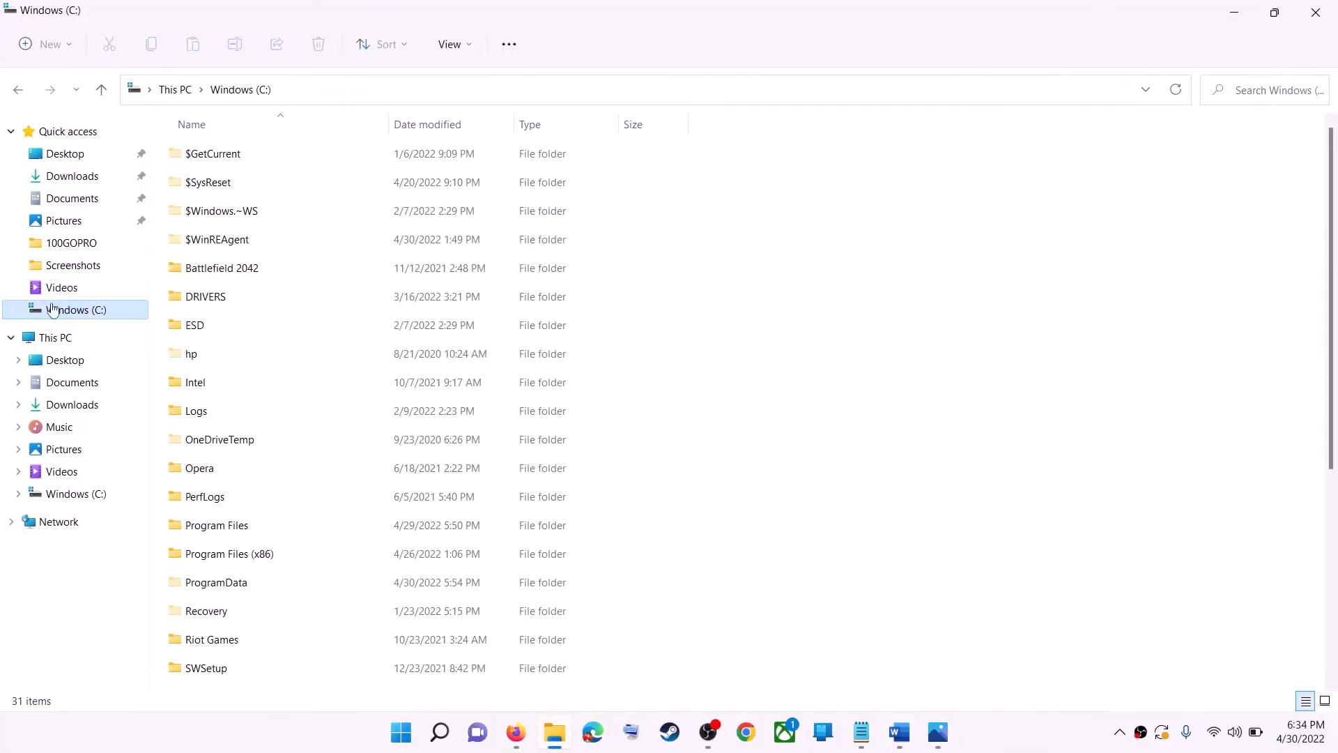
left_click(55, 337)
left_click(272, 300)
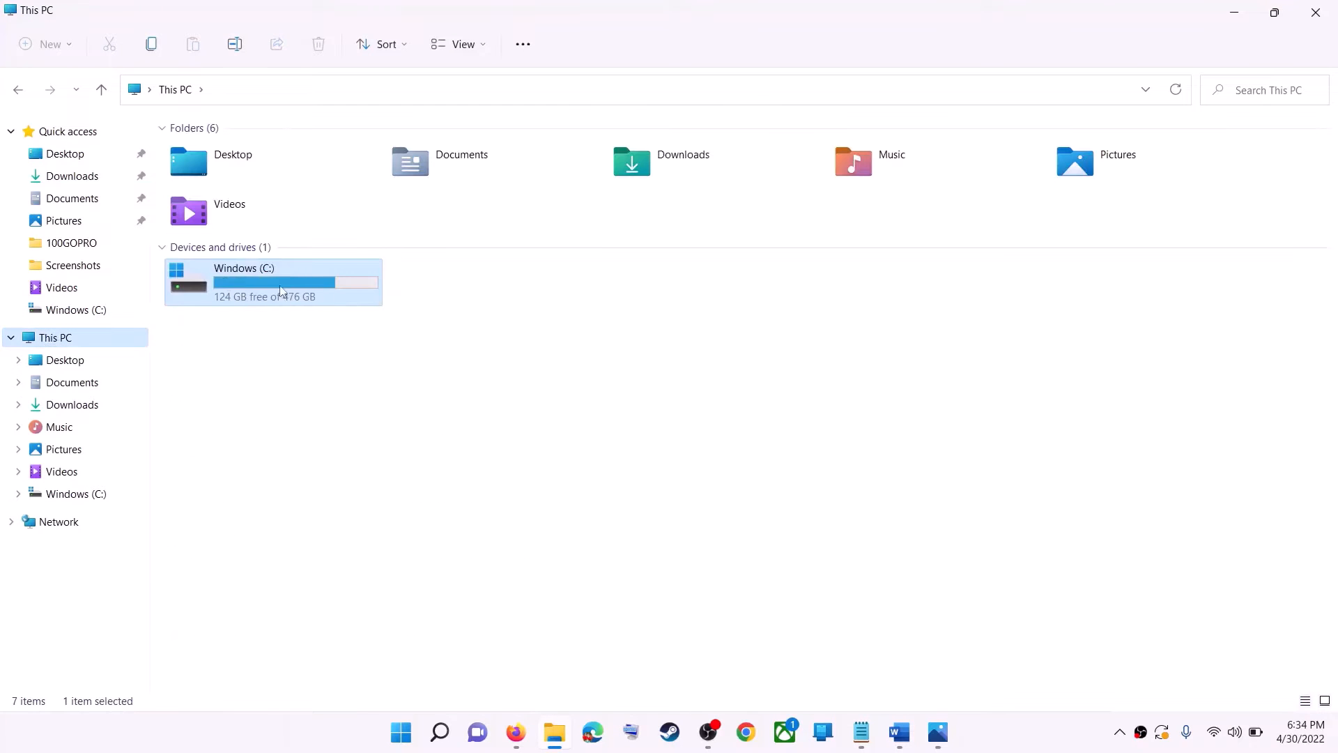
double_click(280, 291)
Step: Open the Users folder on the C: drive and the current user's profile folder inside it
scroll(349, 418, "down", 5)
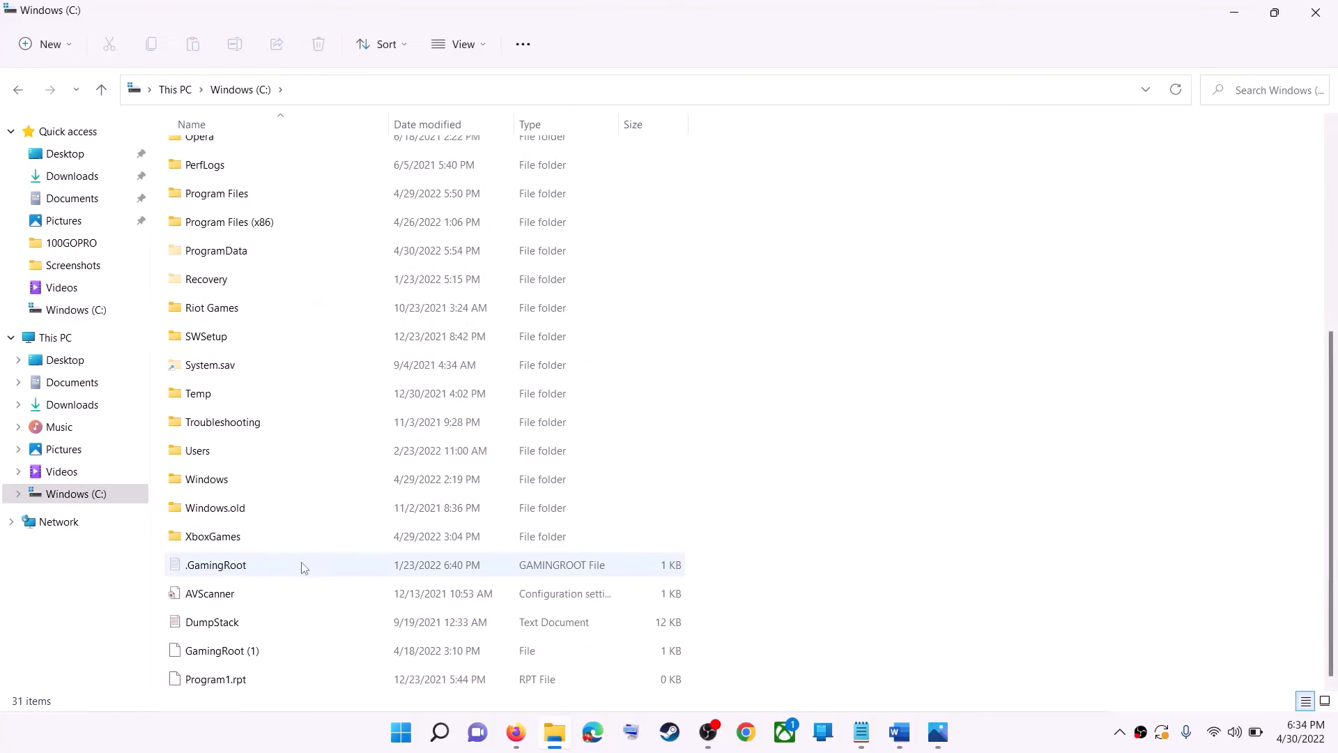
left_click(204, 455)
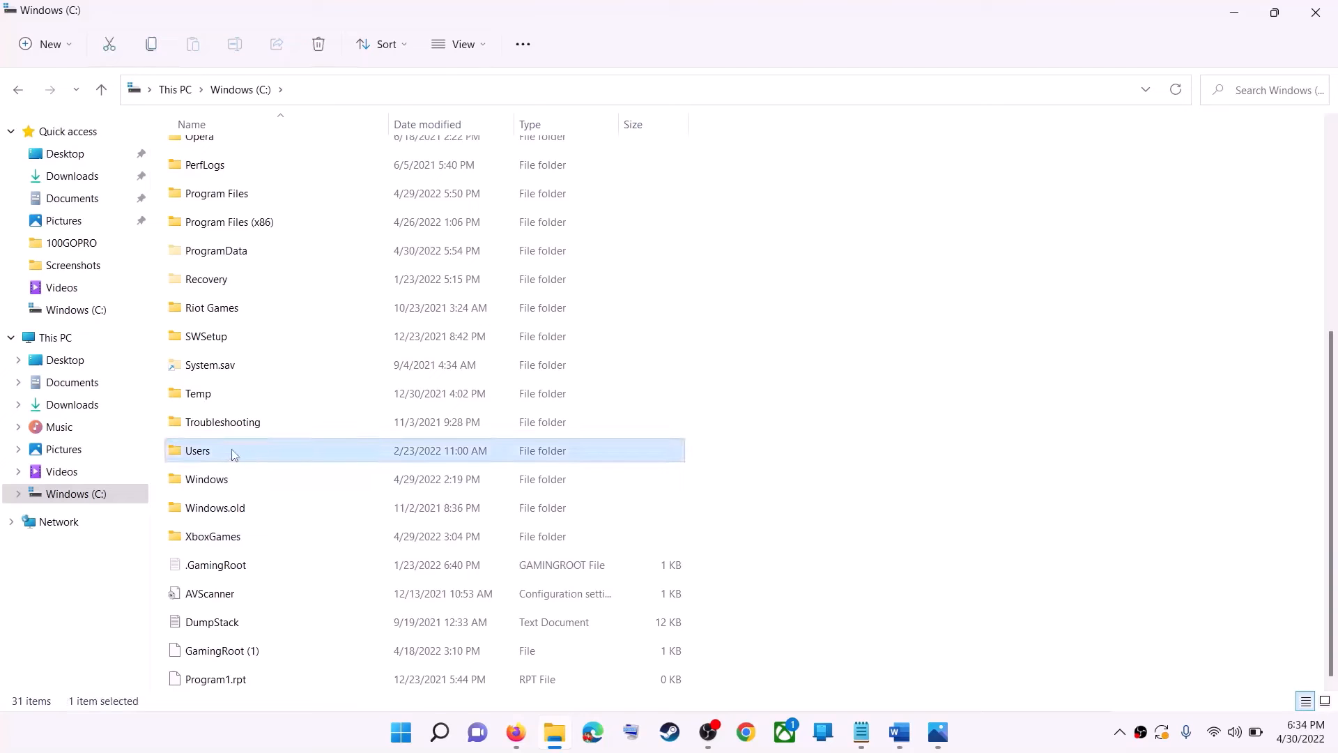
double_click(234, 454)
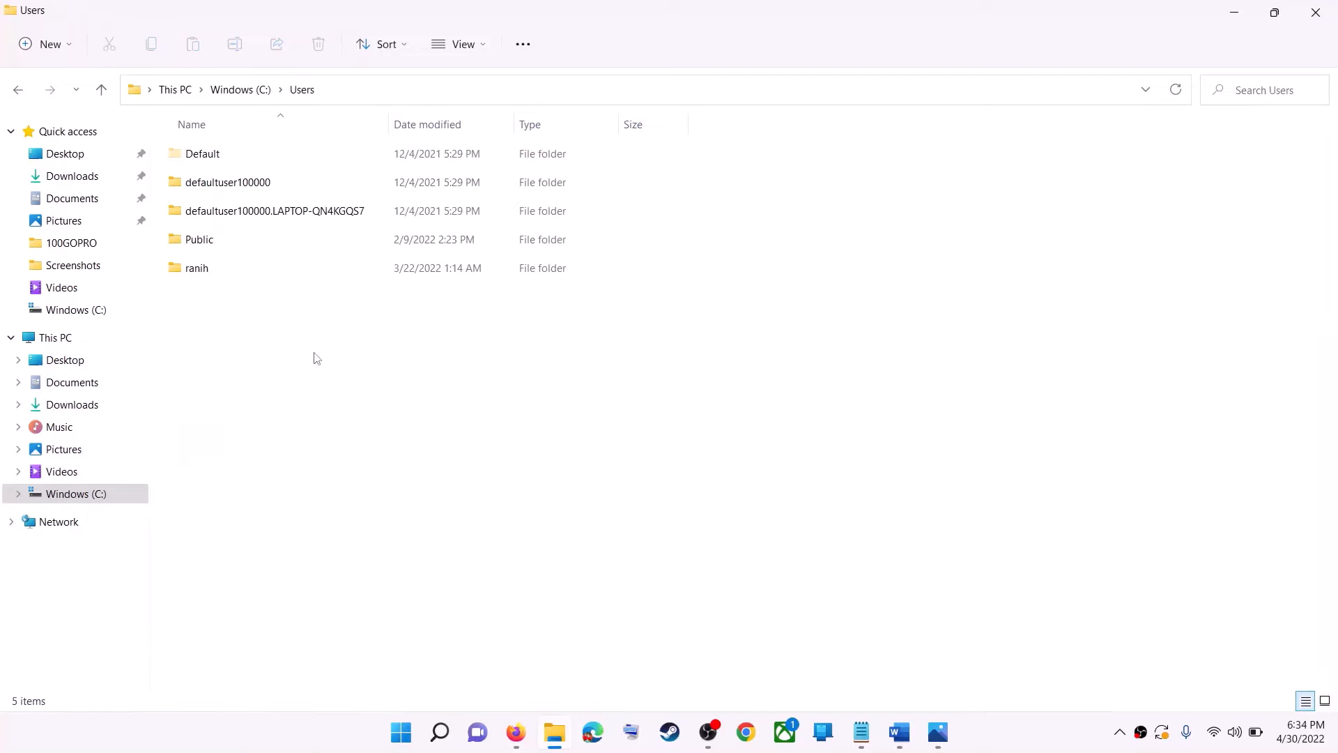
double_click(234, 271)
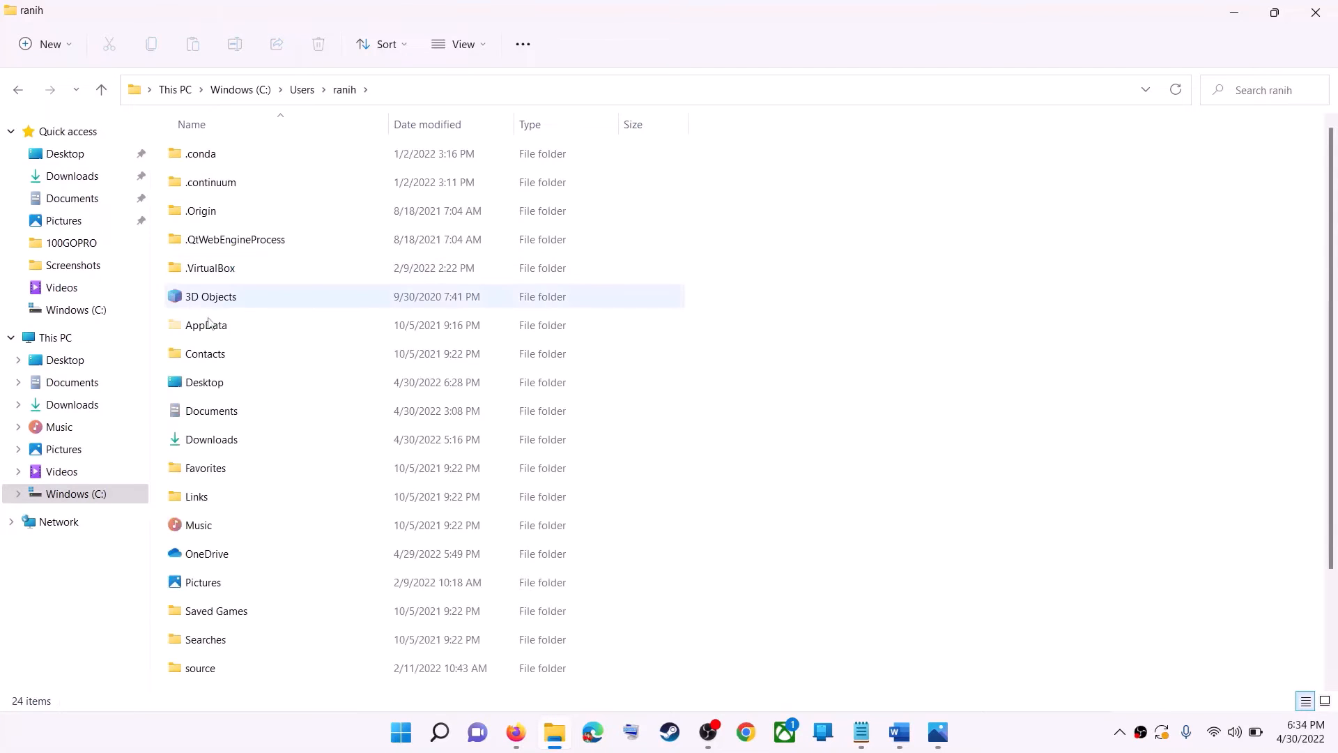
Step: Check the Hidden items display option that controls whether the AppData folder is shown
left_click(187, 333)
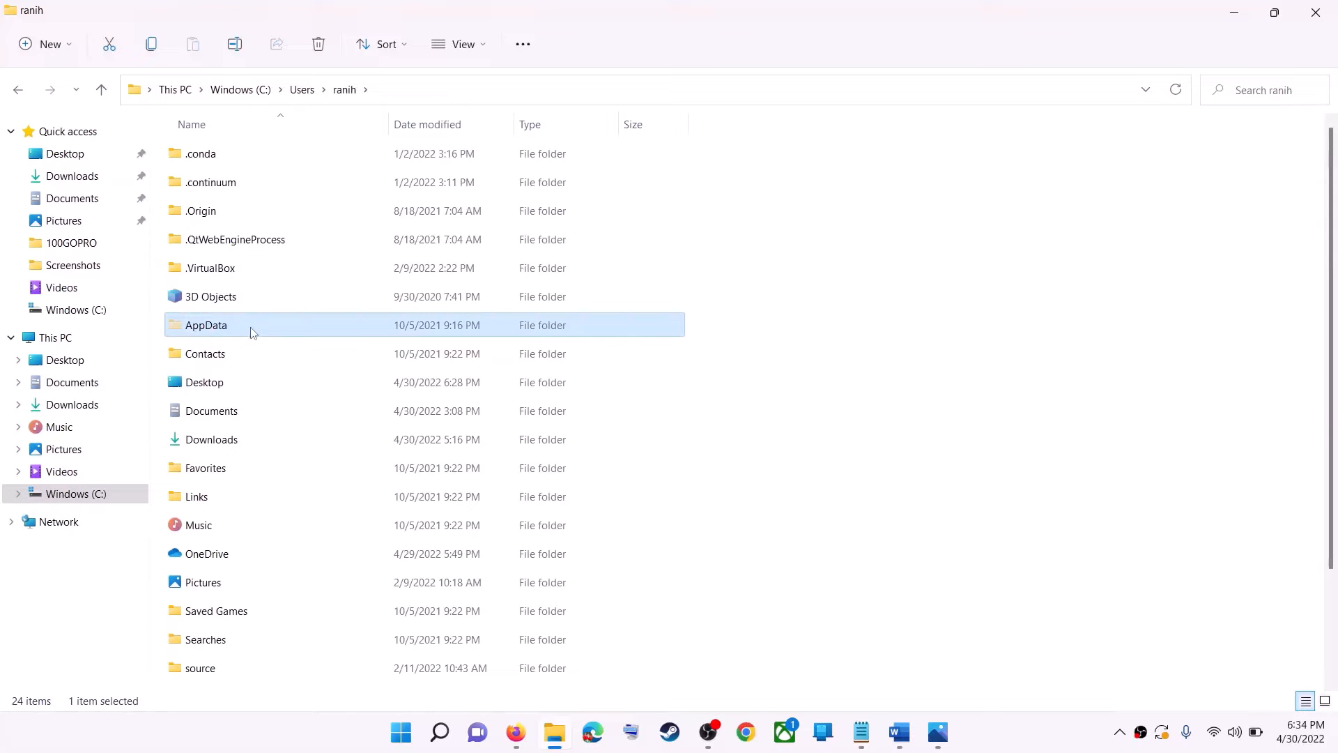
left_click(485, 50)
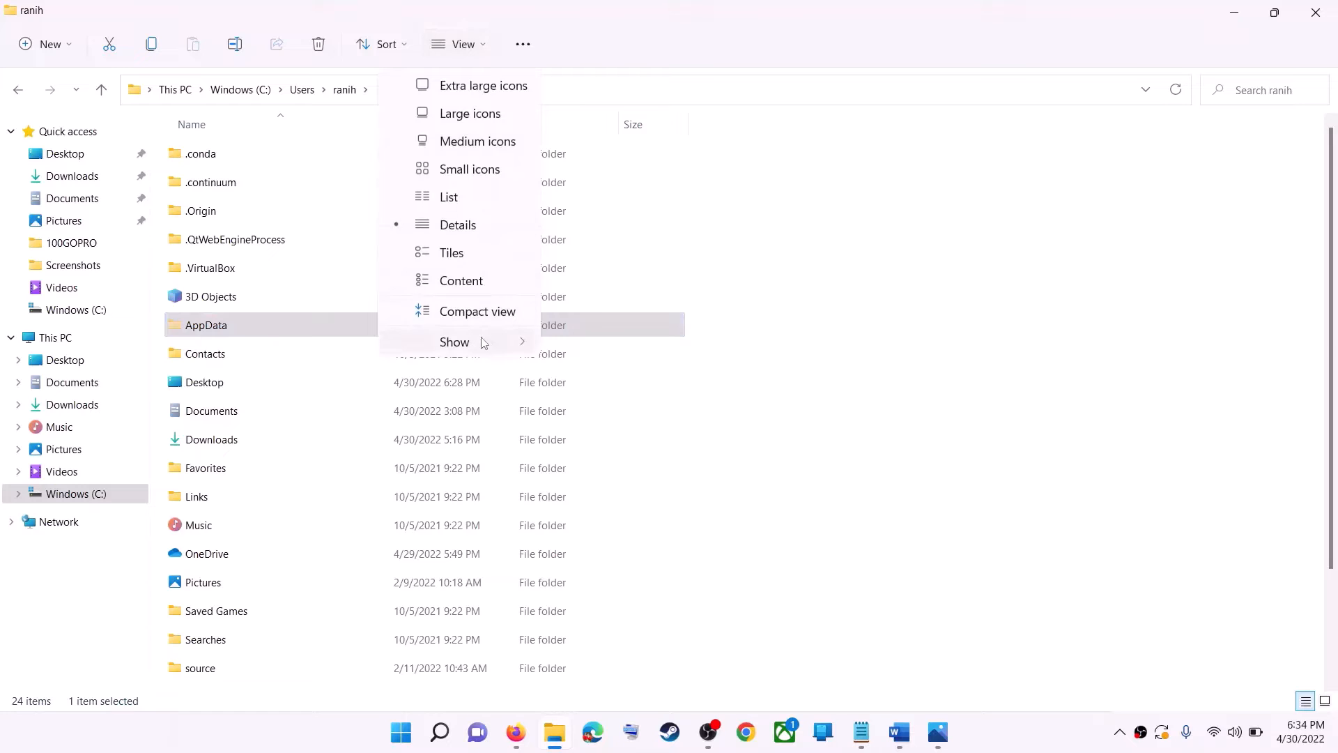
mouse_move(455, 346)
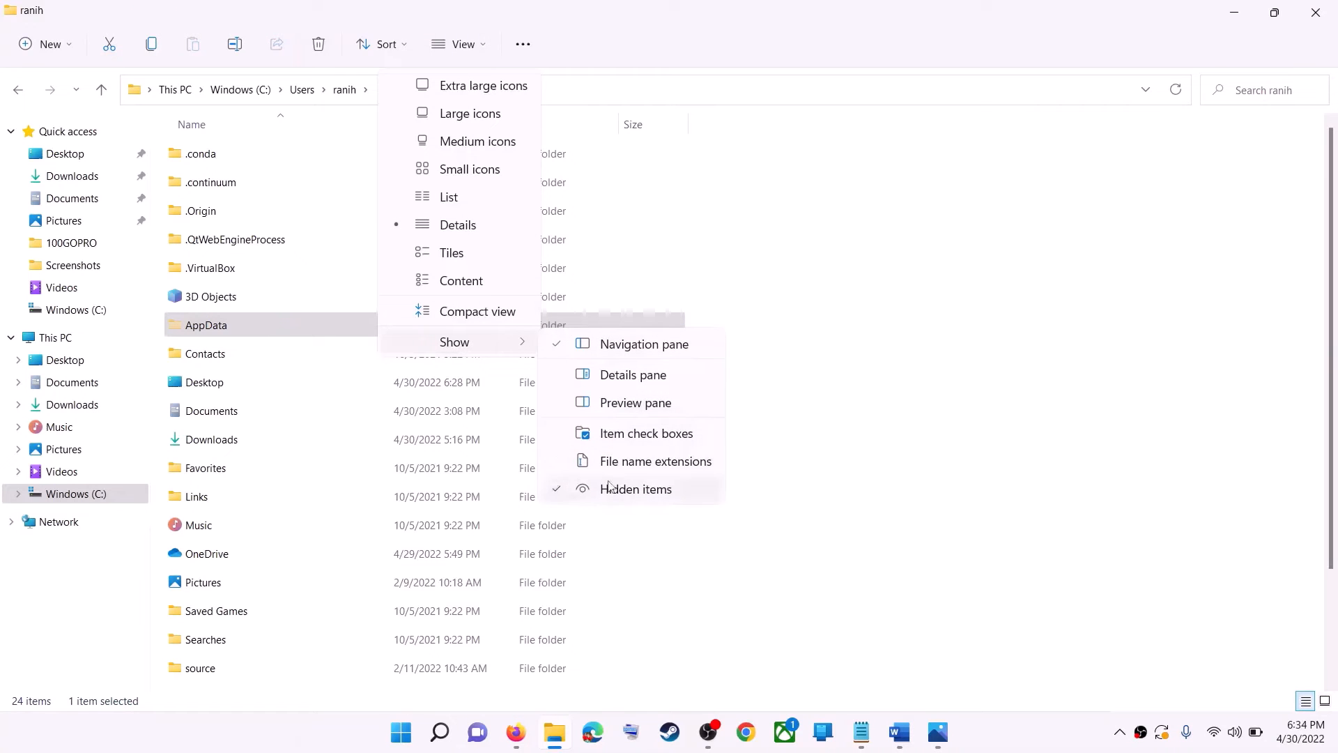
left_click(213, 329)
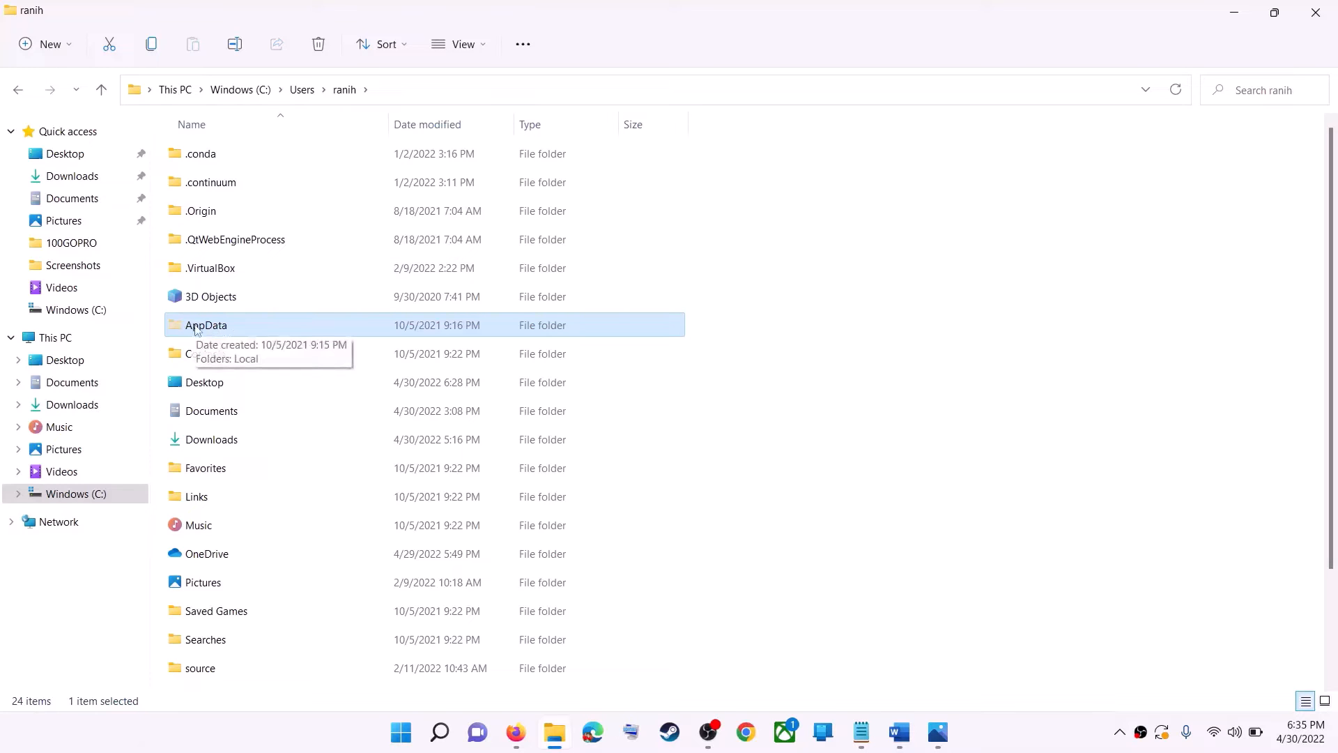
Step: Open the AppData folder, go into Local, and open the Packages folder inside it
double_click(249, 332)
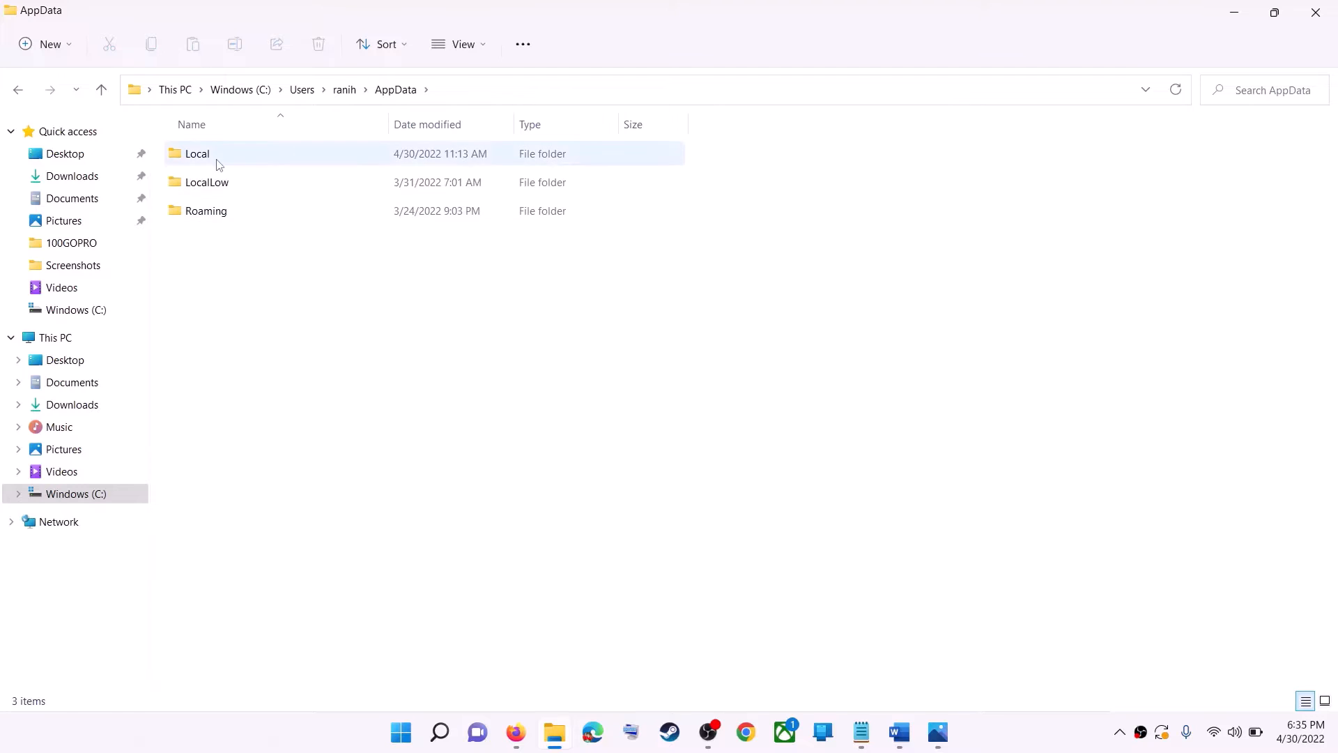
double_click(248, 159)
left_click(208, 271)
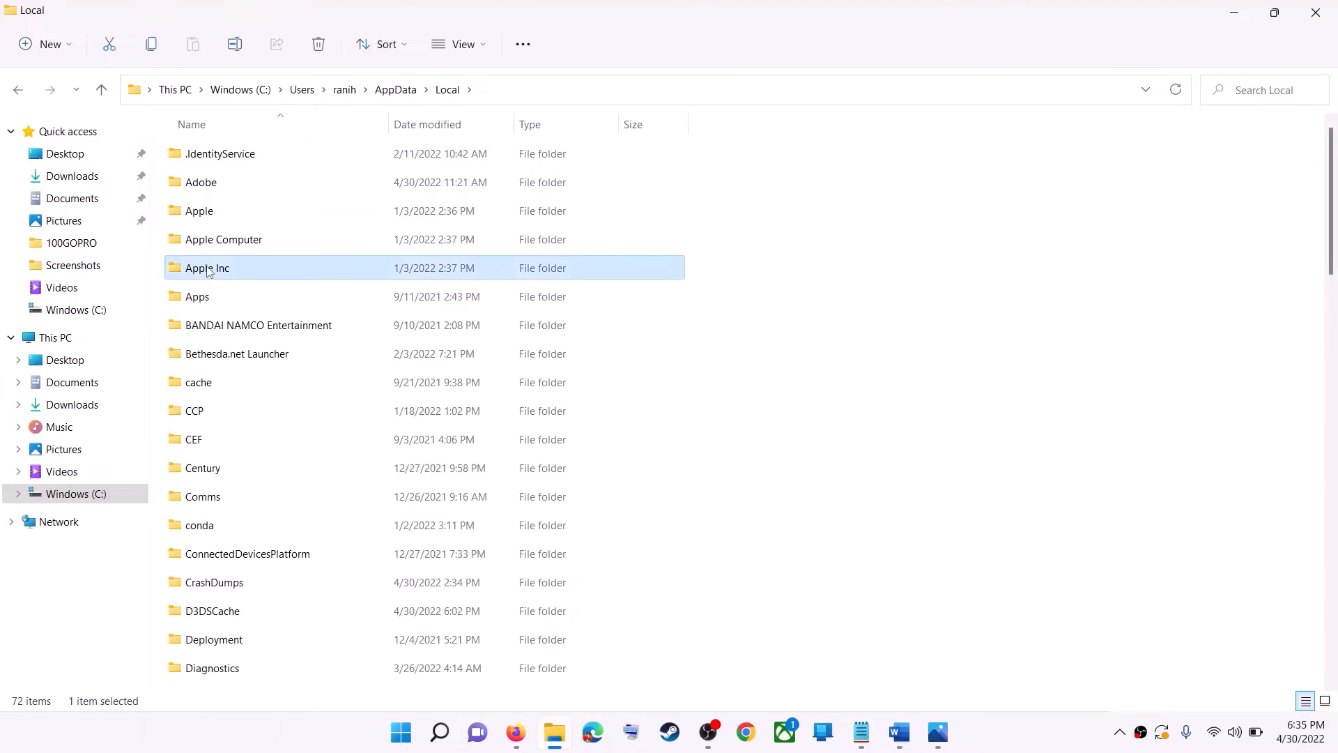
key("p")
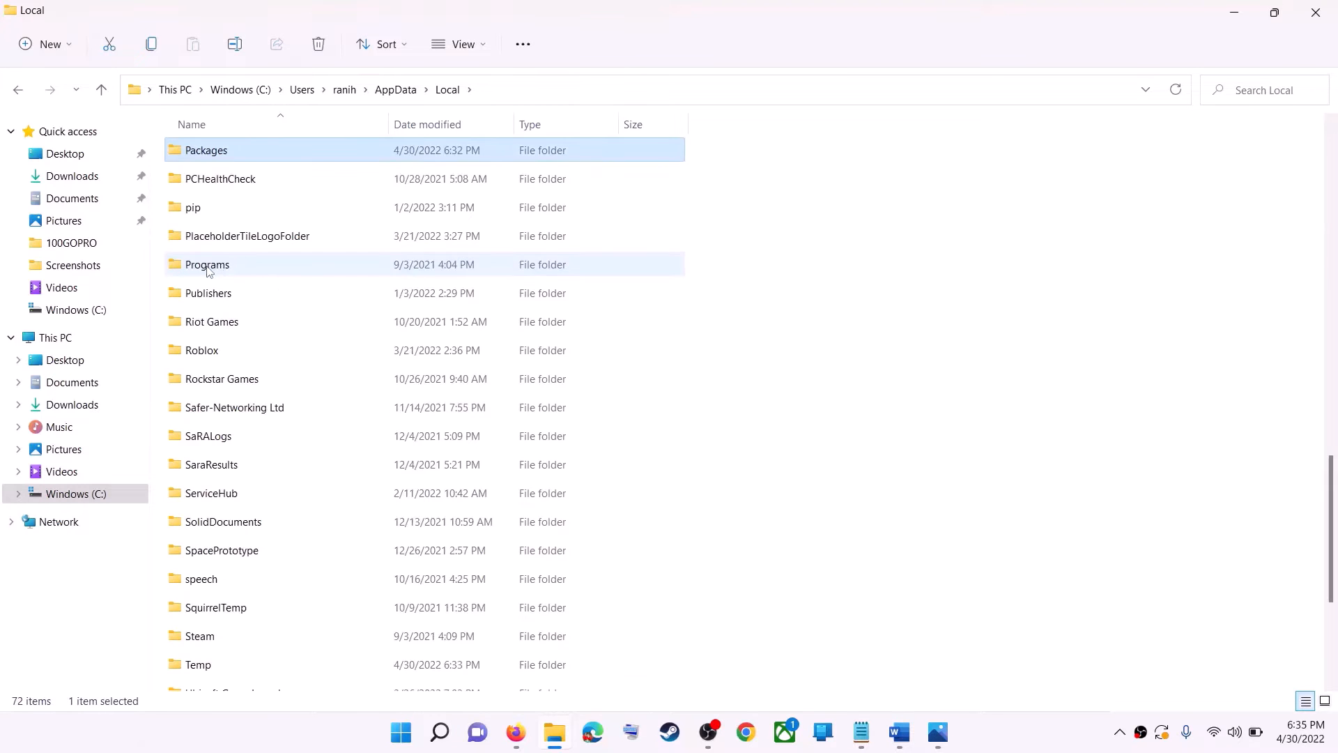
left_click(298, 157)
double_click(315, 156)
Step: Find the Store package folder named in the Word notes and open Microsoft.WindowsStore_8wekyb3d8bbwe
scroll(386, 434, "down", 1)
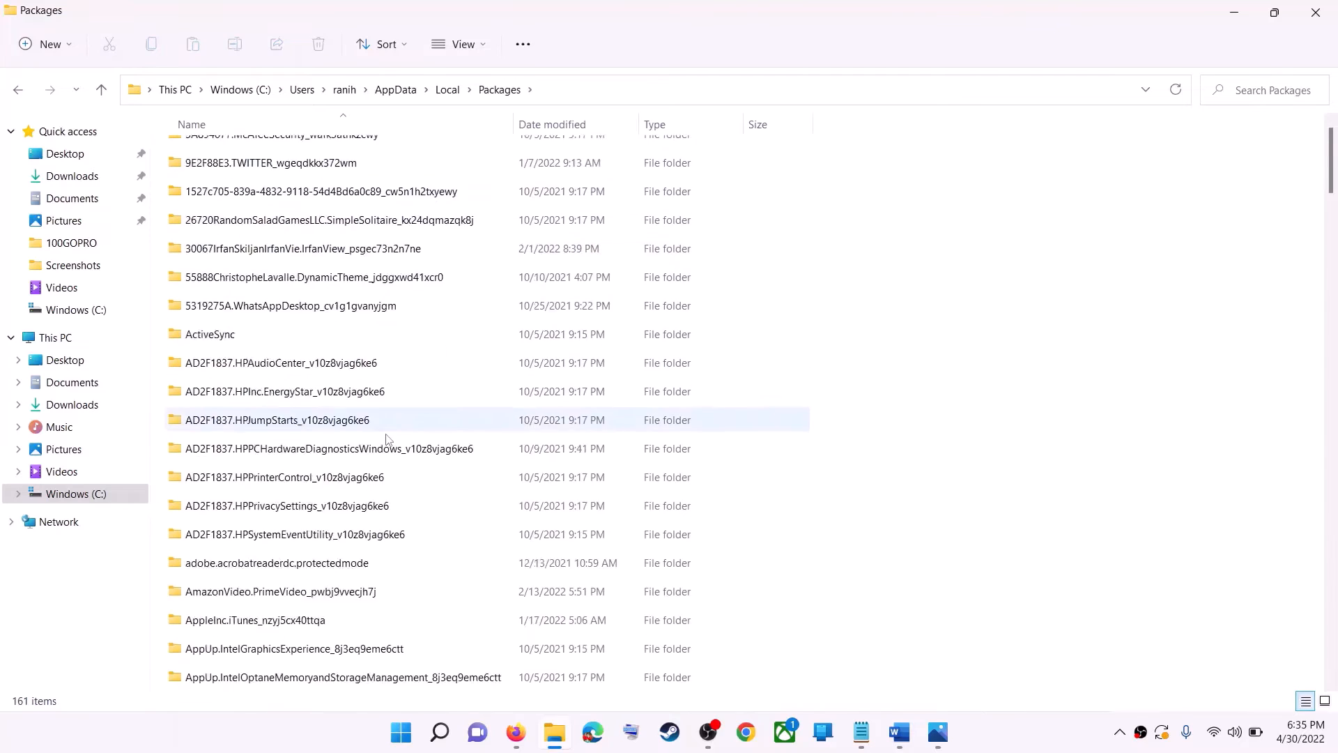
scroll(387, 439, "down", 15)
key("alt+Tab")
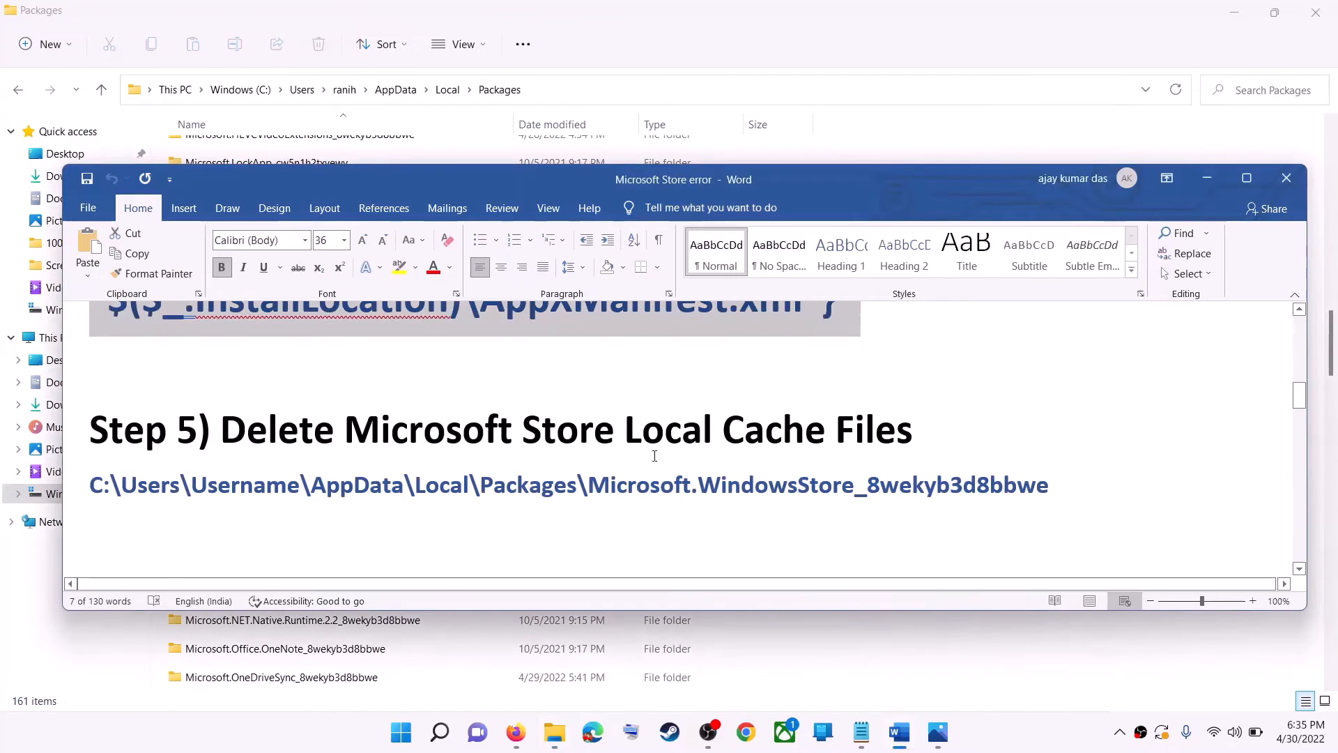
key("alt+Tab")
scroll(361, 477, "down", 12)
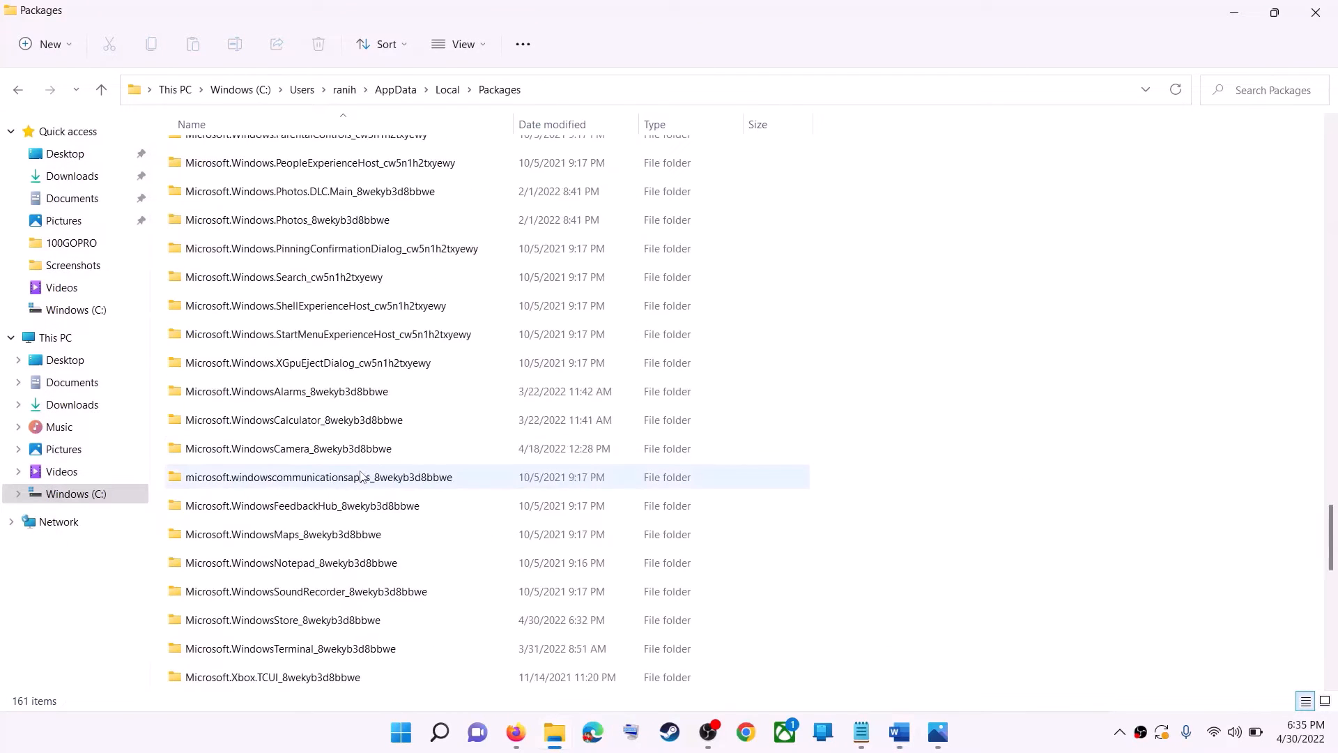
scroll(365, 471, "down", 3)
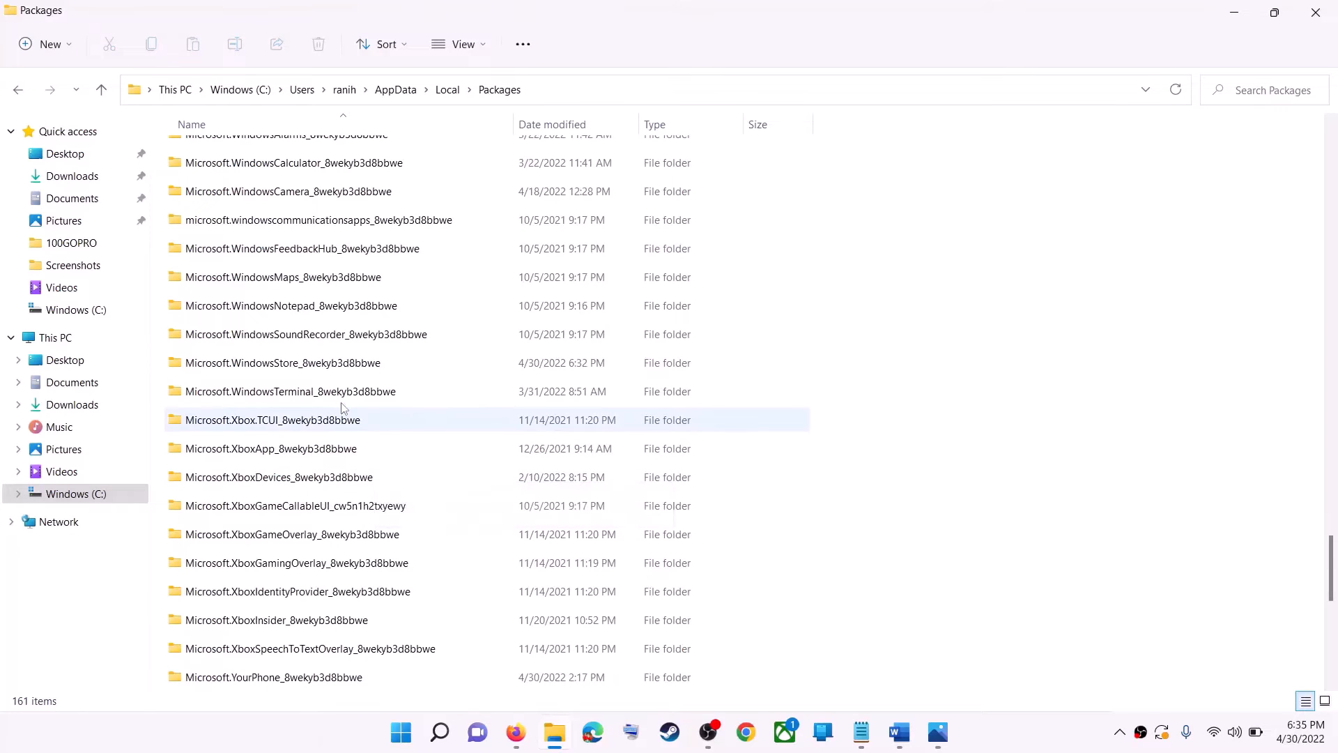
left_click(291, 371)
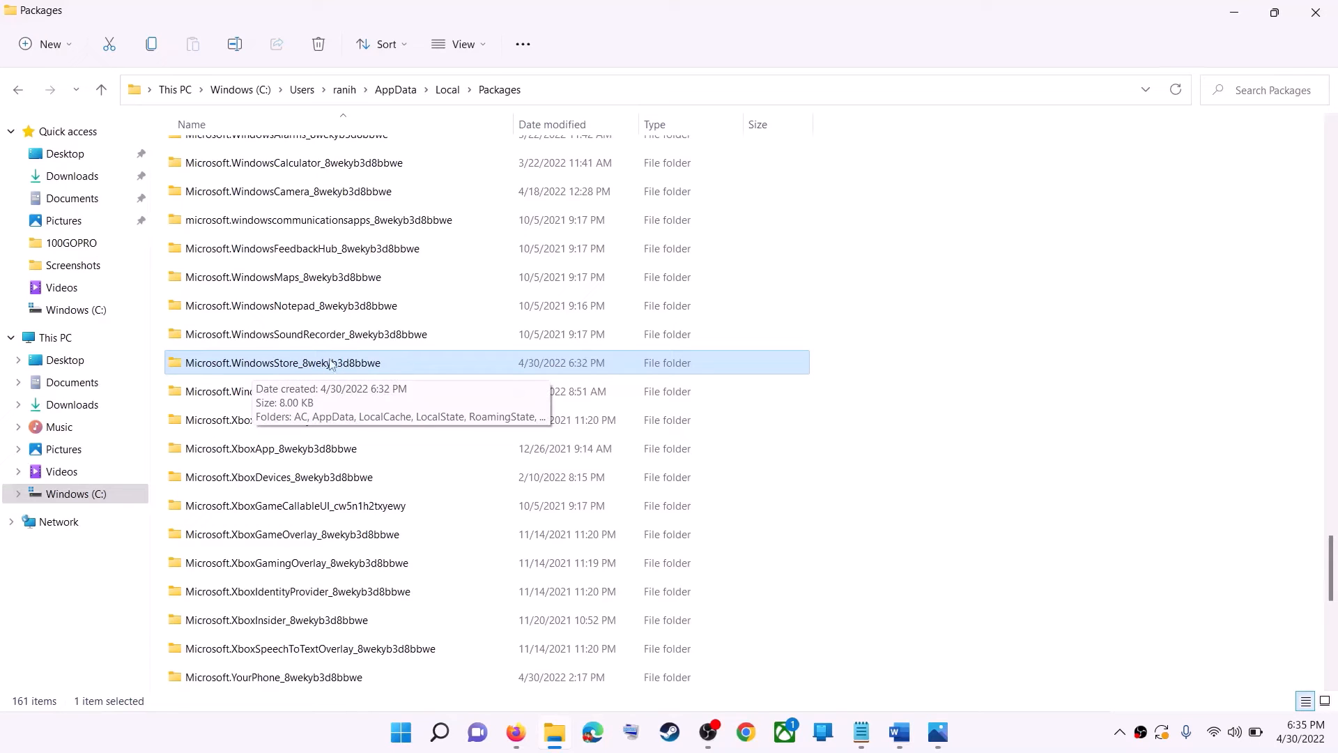
left_click(391, 373)
left_click(389, 363)
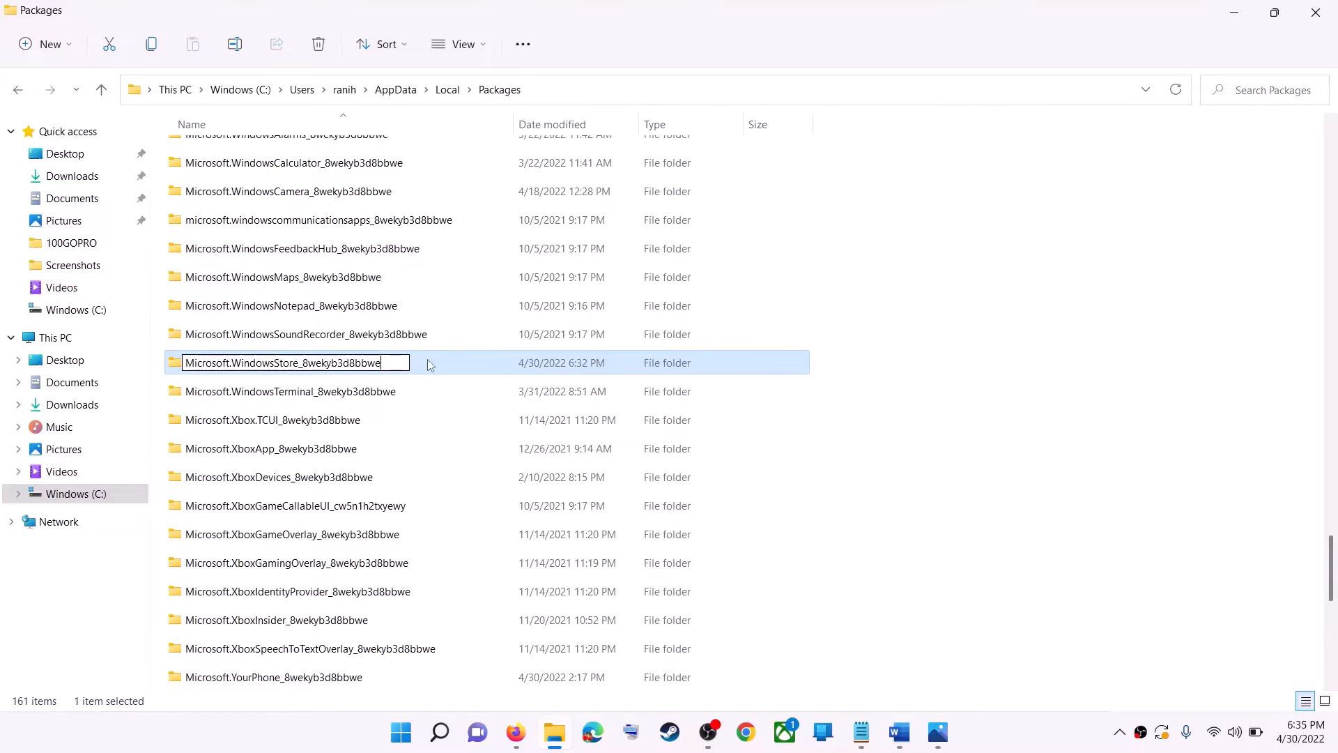
left_click(424, 359)
double_click(414, 360)
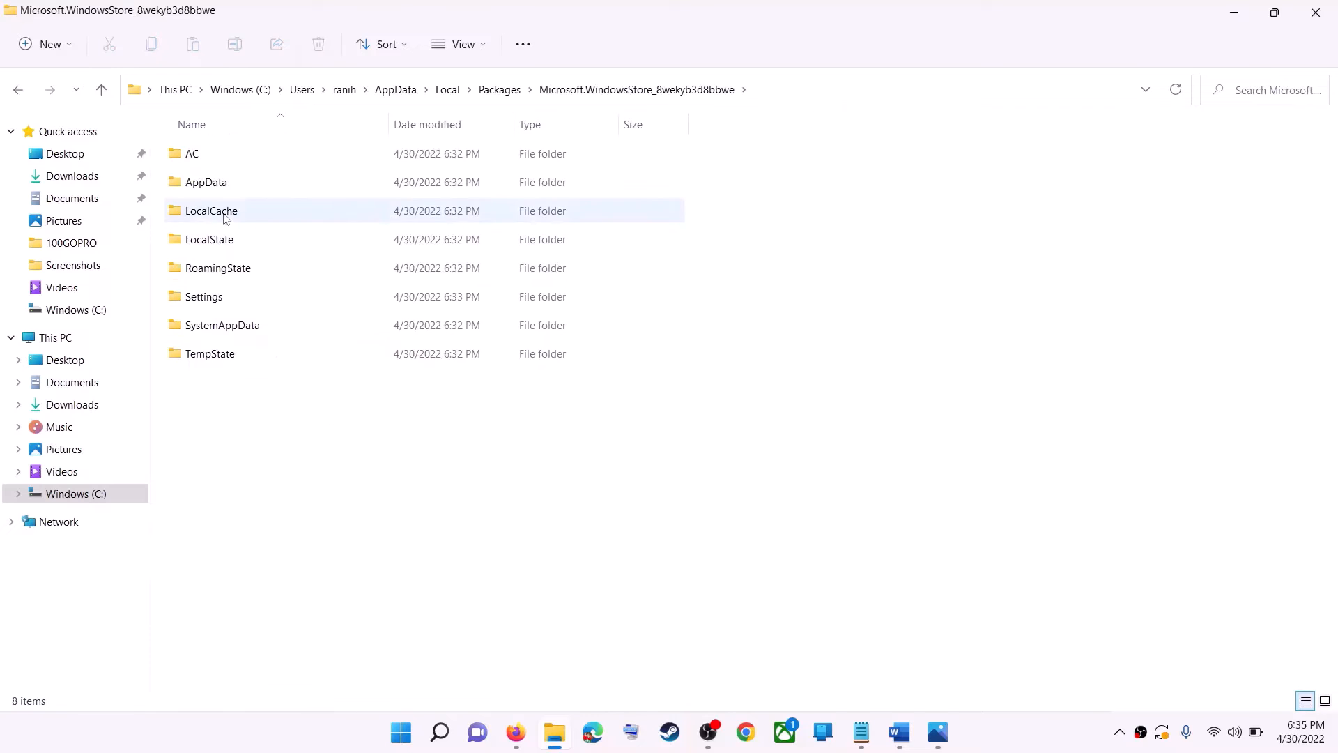
Step: Delete the LocalCache folder from the Microsoft Store package folder
left_click(227, 221)
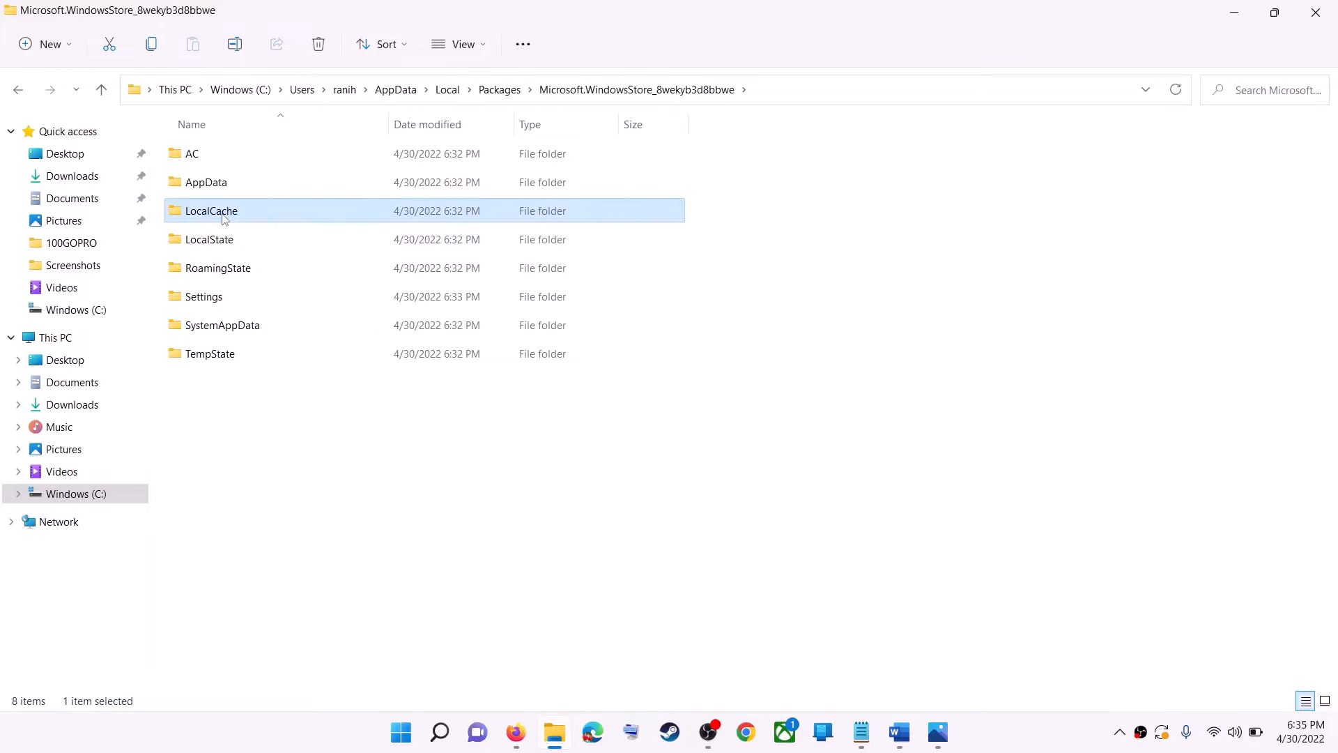
right_click(225, 217)
left_click(348, 237)
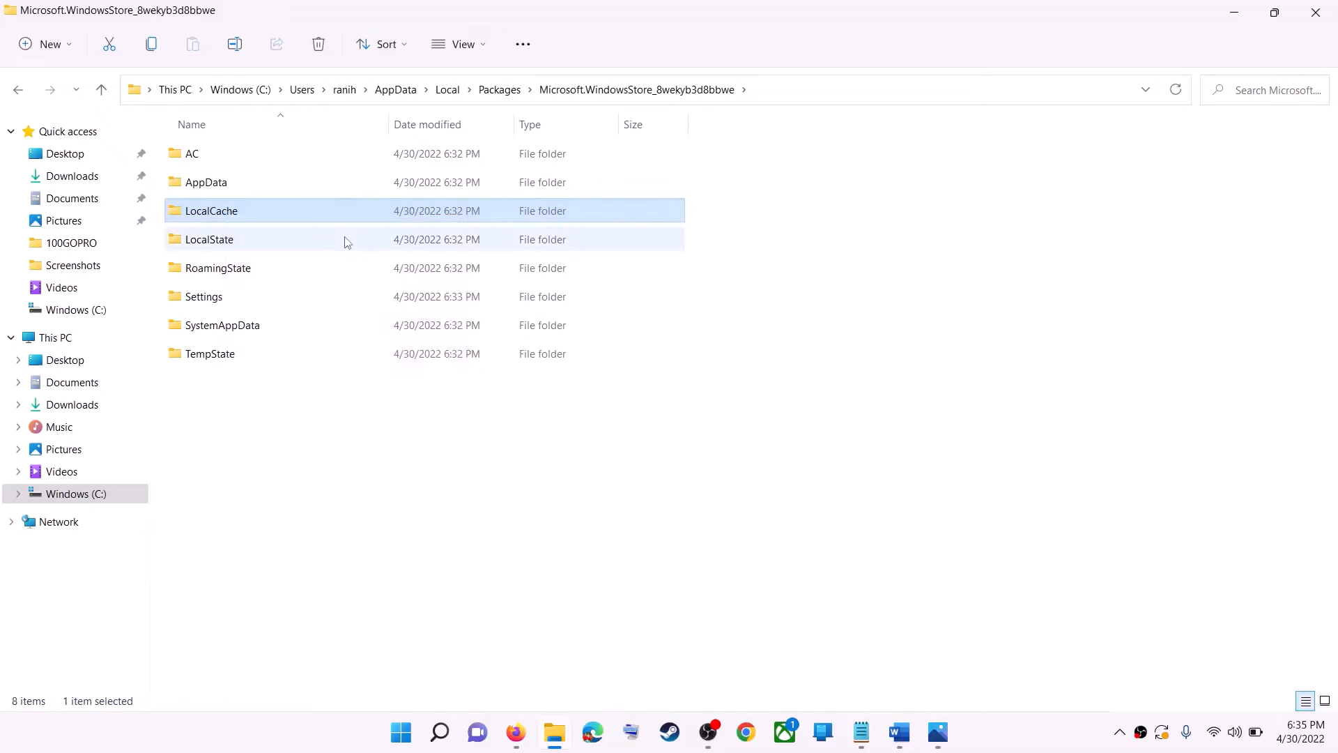
Step: View the computer's power options without choosing one, and close the File Explorer window
left_click(402, 732)
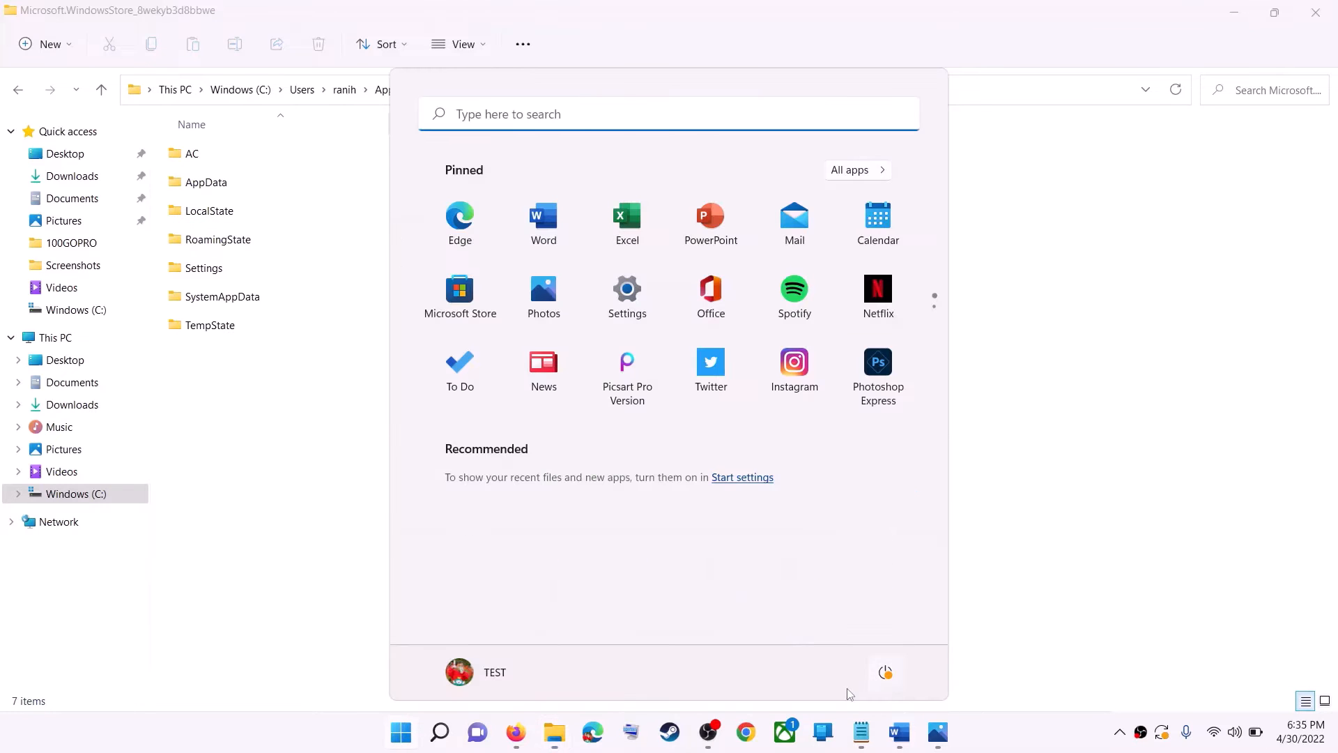
left_click(885, 672)
left_click(1164, 384)
left_click(1316, 15)
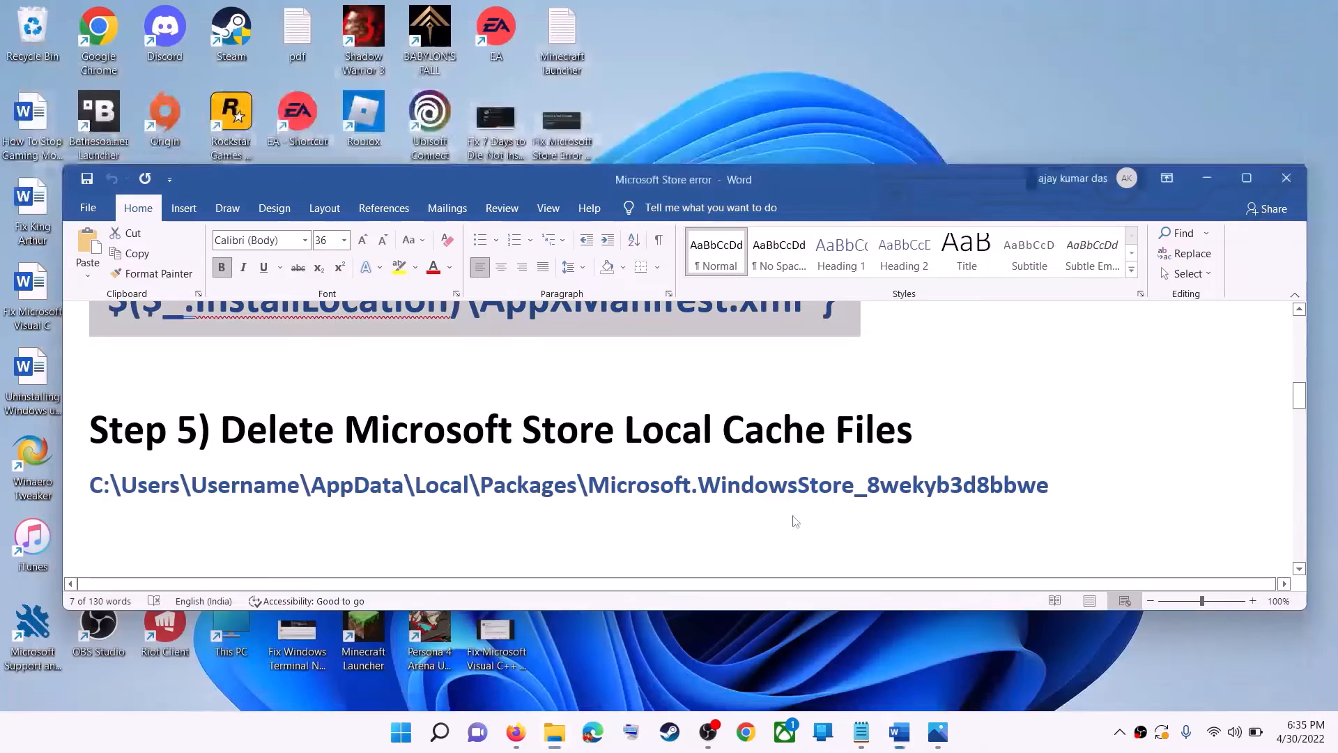
Step: Read Step 6 in the Word notes and highlight the words "Get Updates in store library"
left_click(337, 430)
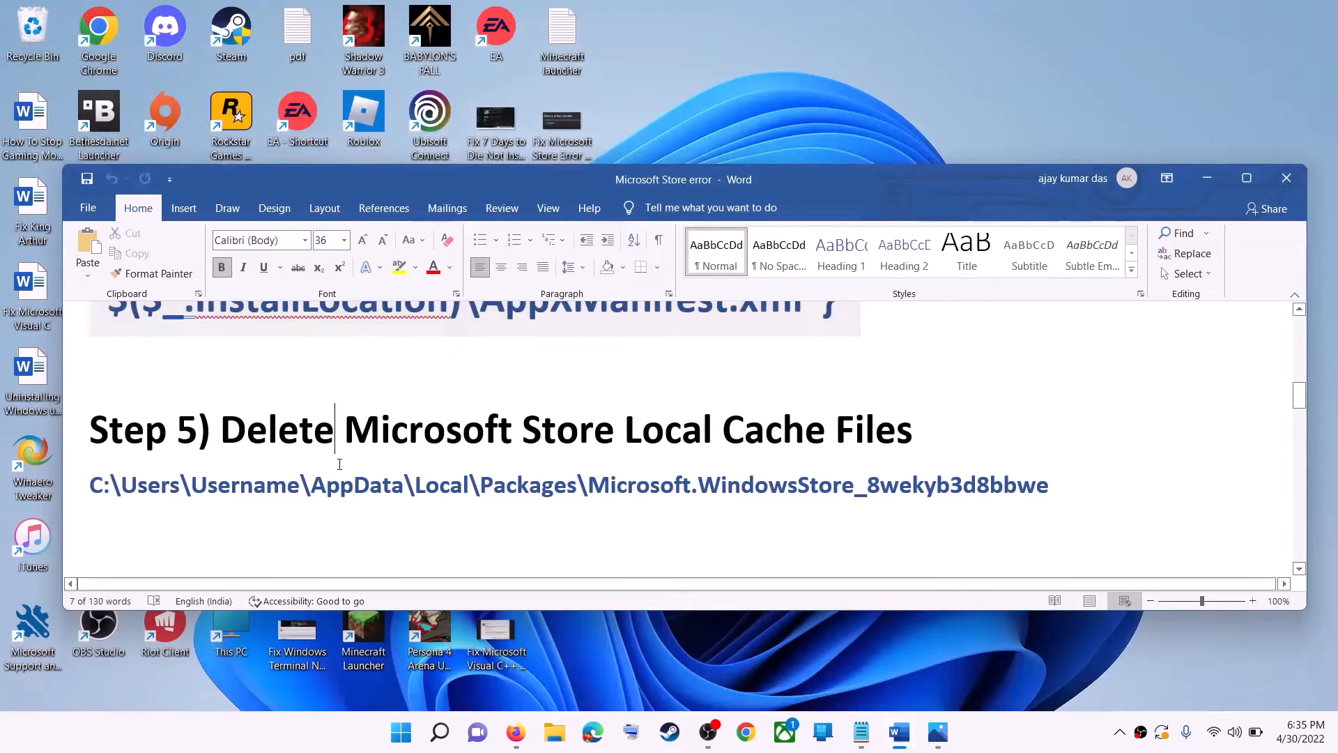
scroll(336, 431, "down", 3)
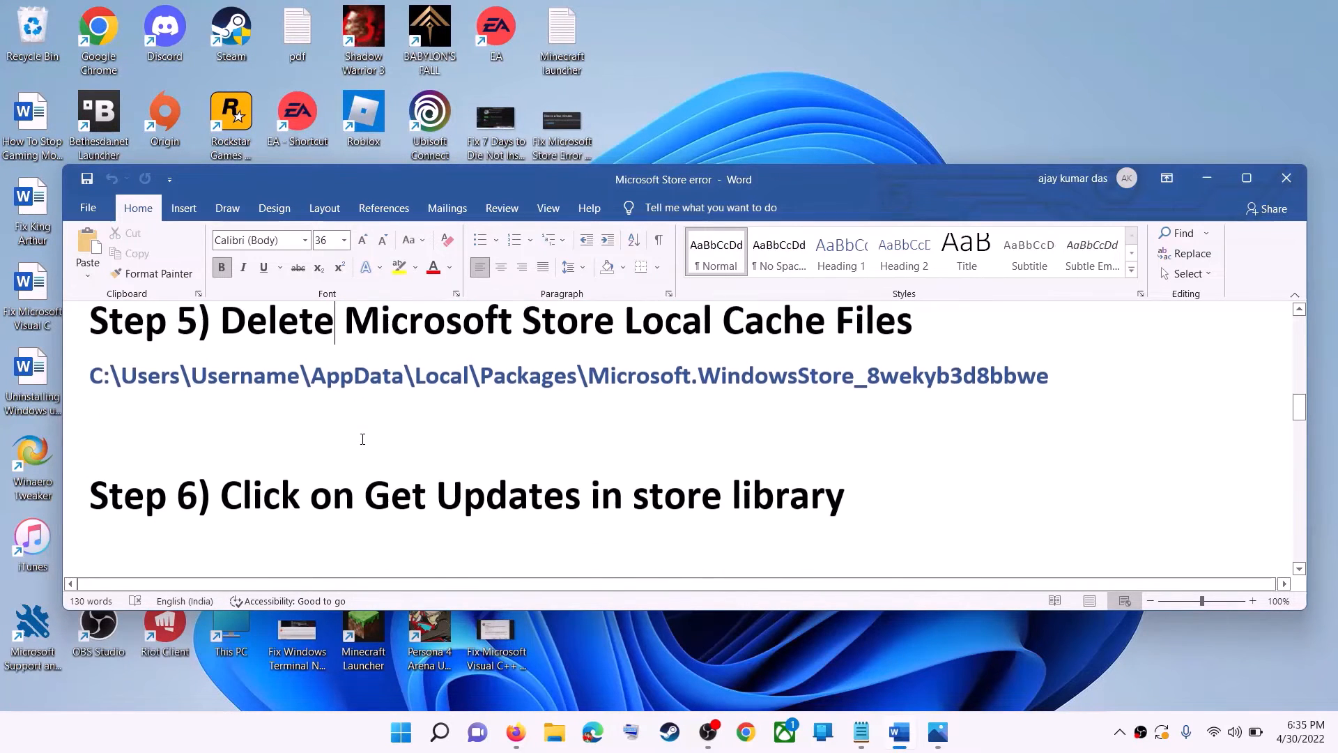
scroll(488, 432, "up", 1)
left_click_drag(364, 479, 884, 477)
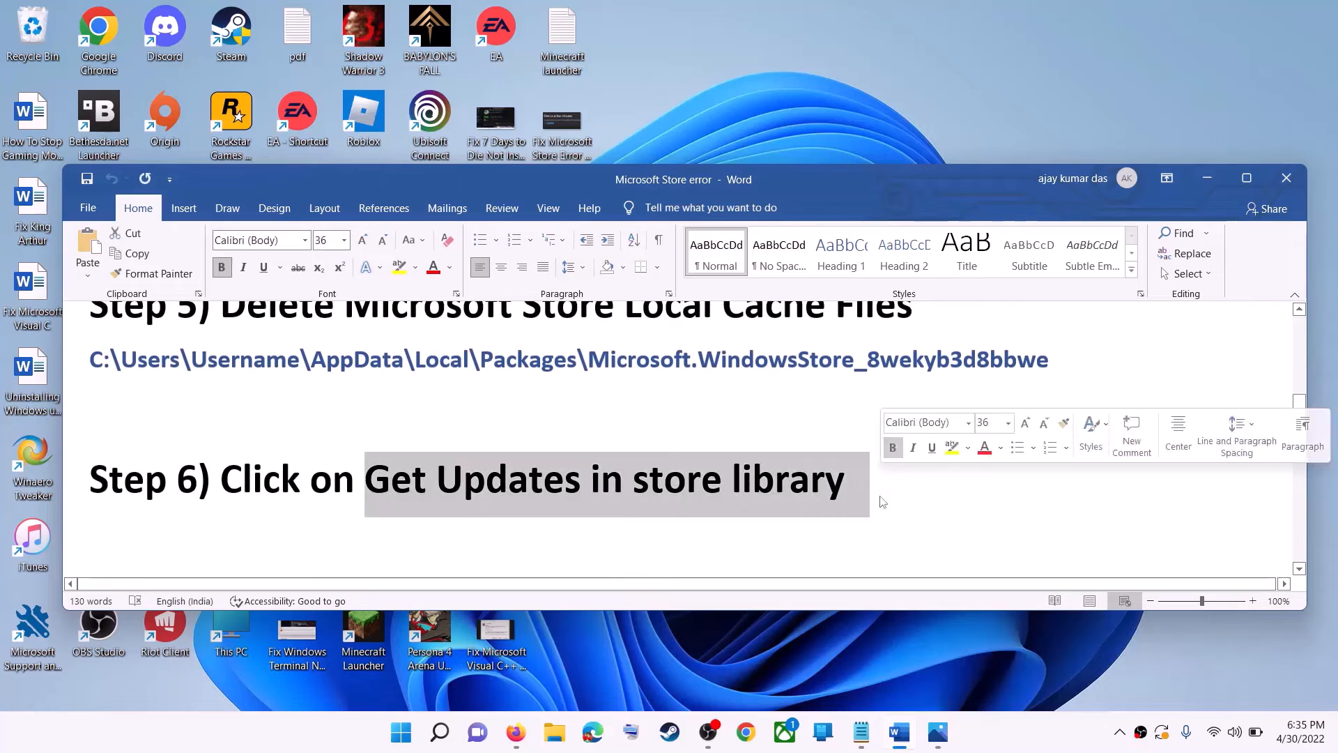
Step: Open the Microsoft Store's Library page to check for app updates, and minimize the Store window
left_click(401, 732)
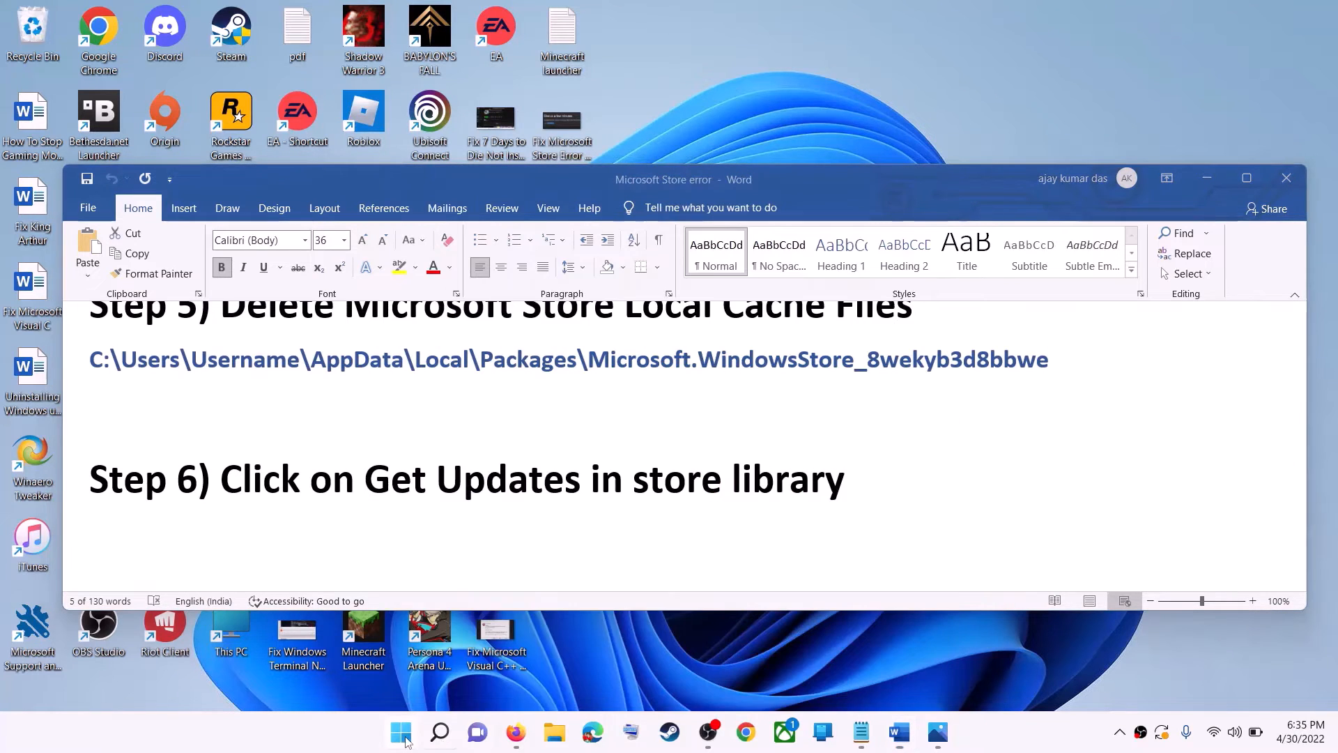
type("store")
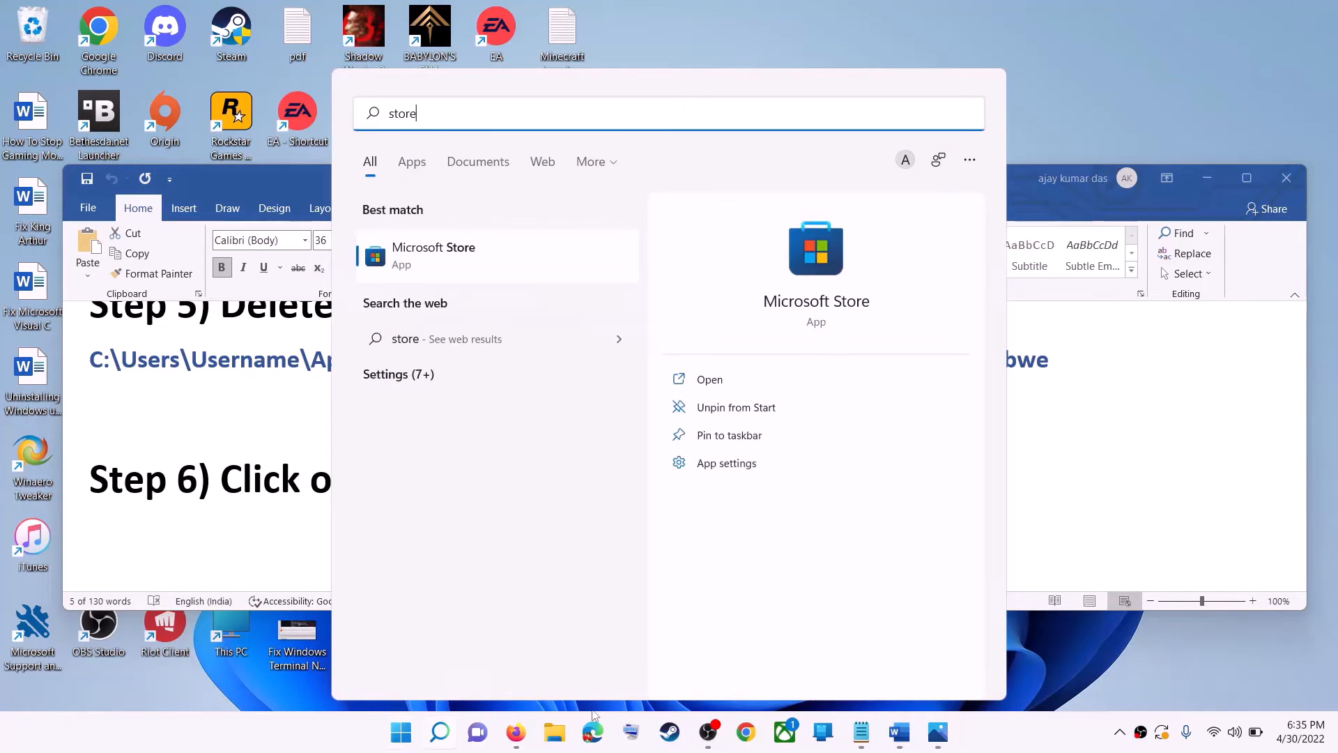
key("Return")
left_click(1045, 14)
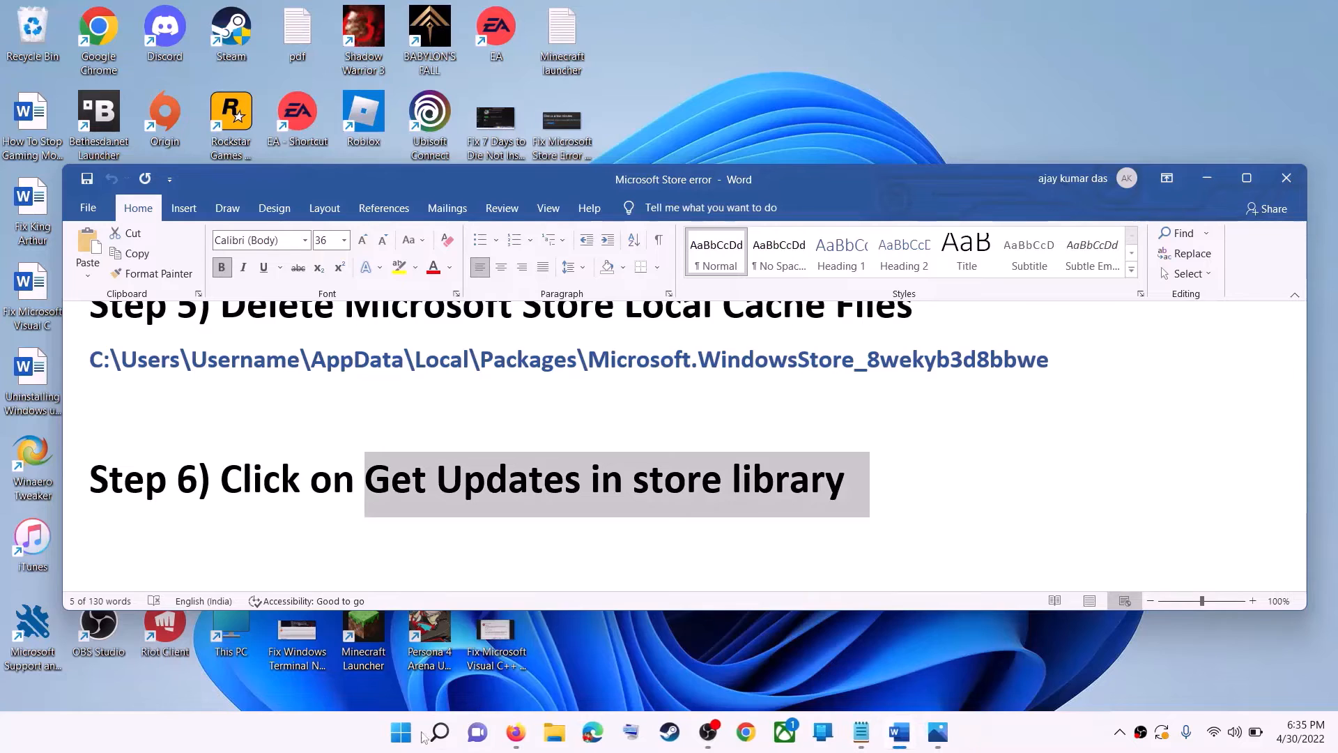
left_click(407, 738)
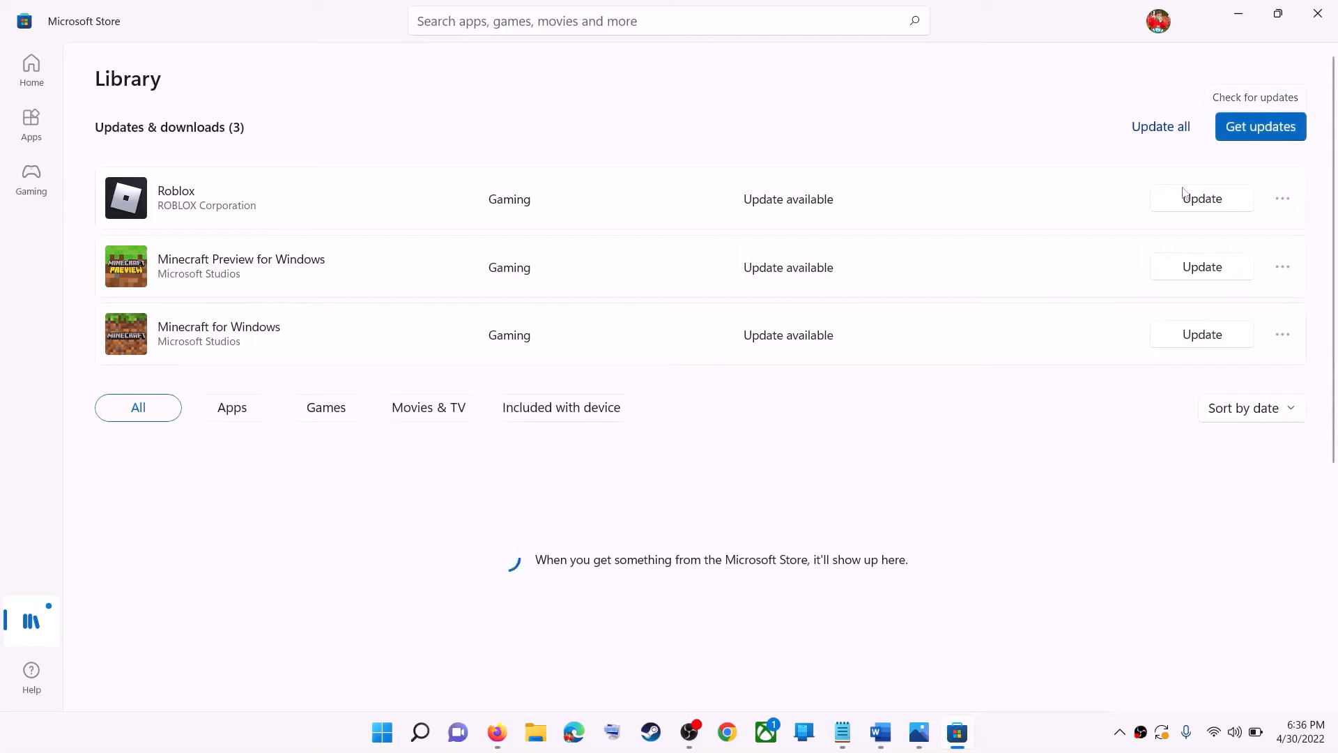
left_click(1240, 16)
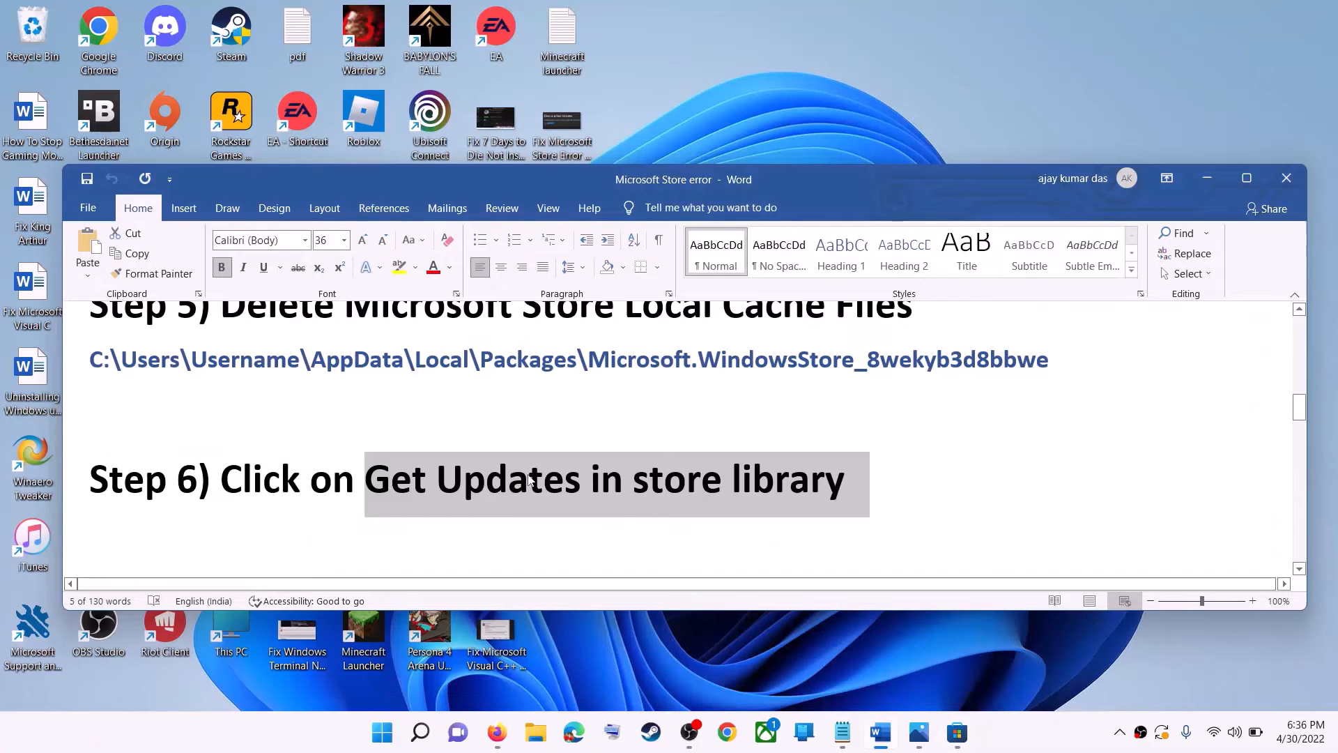
Step: Read Step 7 in the Word notes to see which services have to be started
left_click_drag(298, 479, 845, 481)
scroll(414, 485, "down", 3)
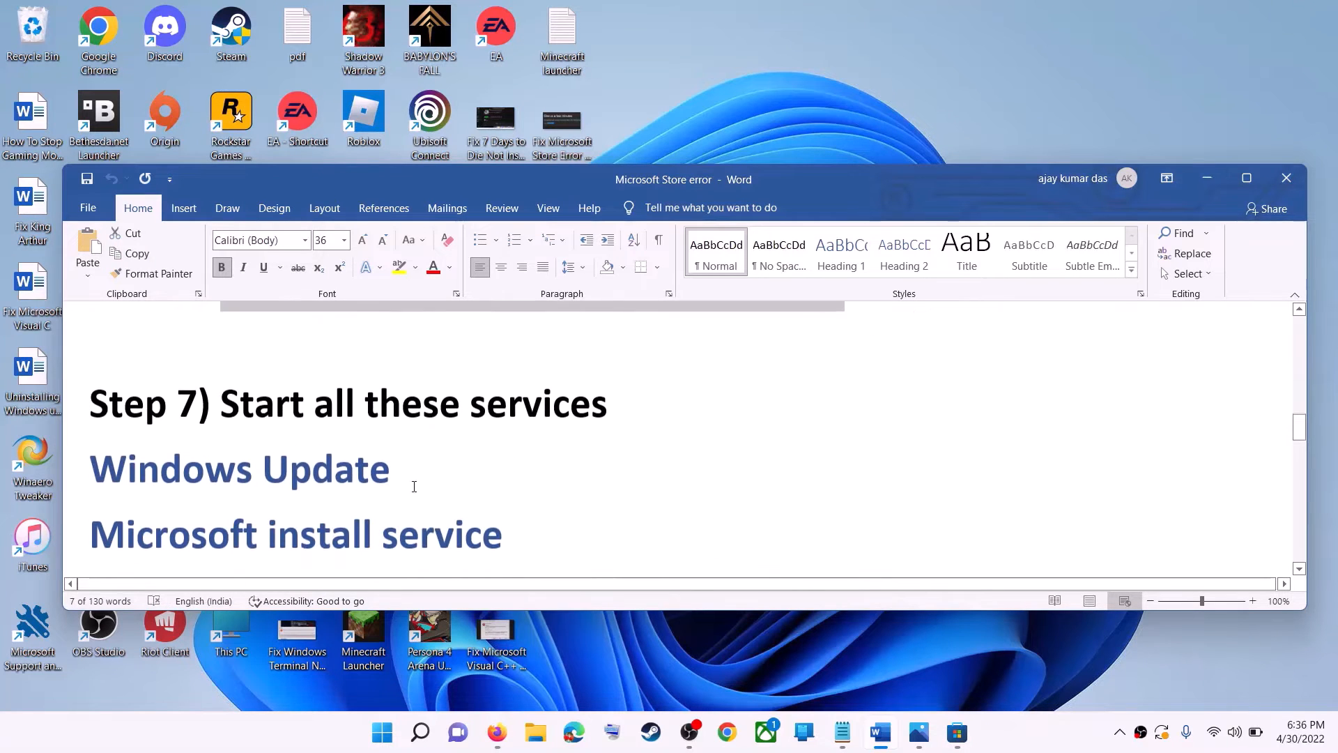
left_click_drag(221, 404, 607, 406)
scroll(607, 411, "down", 1)
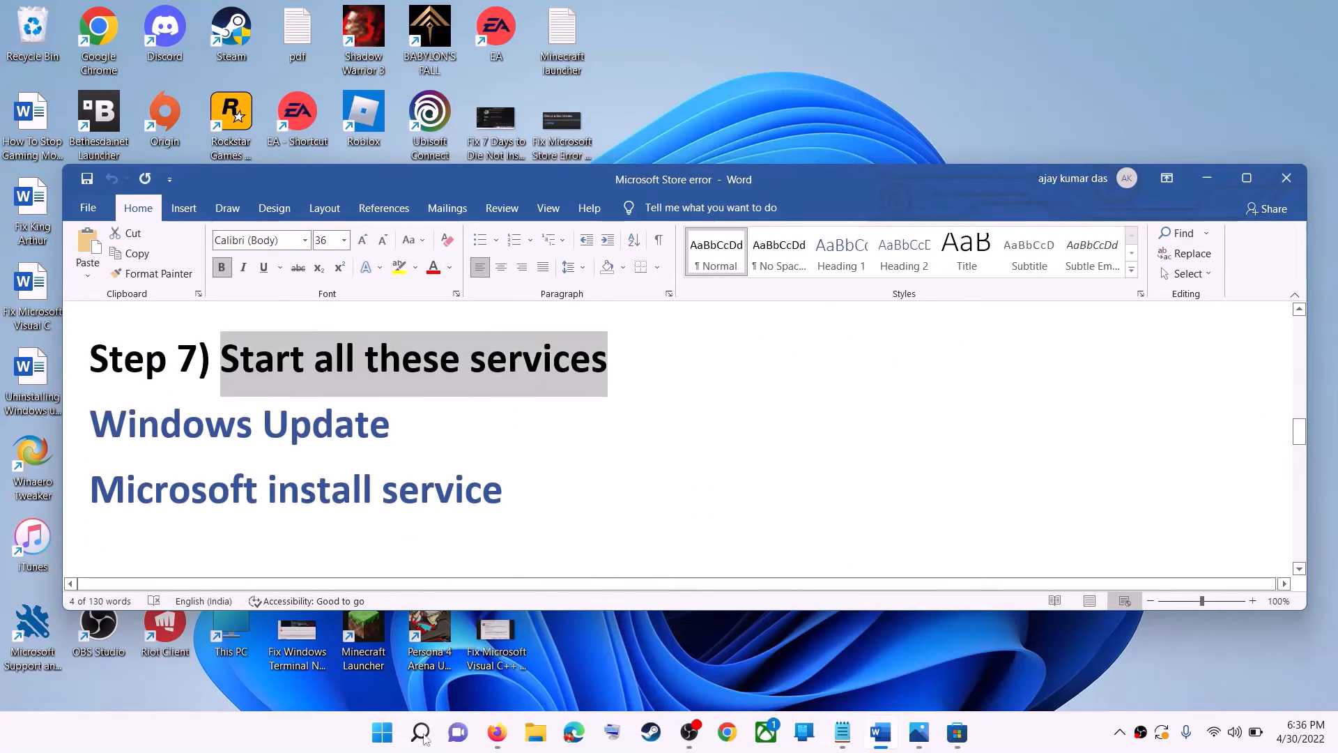
Step: Search Windows for "services" and open the Services app
left_click(388, 743)
type("services")
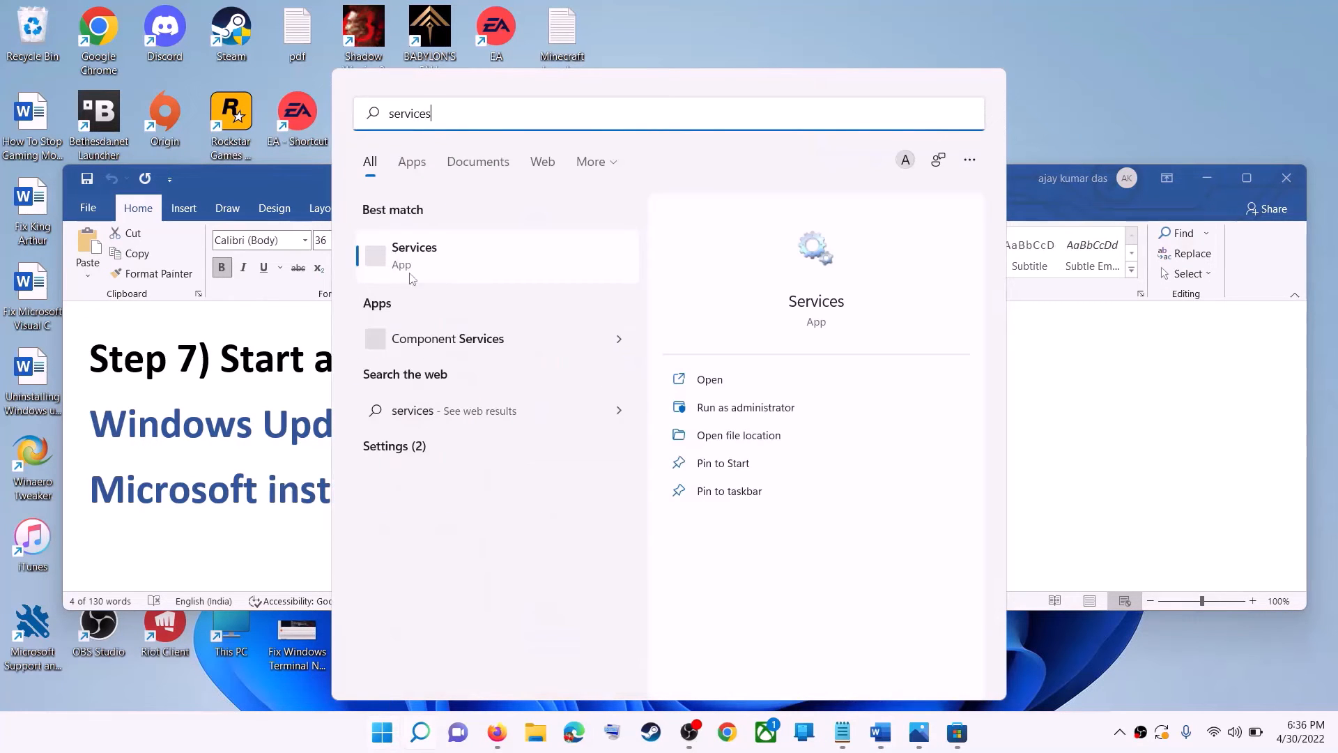
left_click(465, 262)
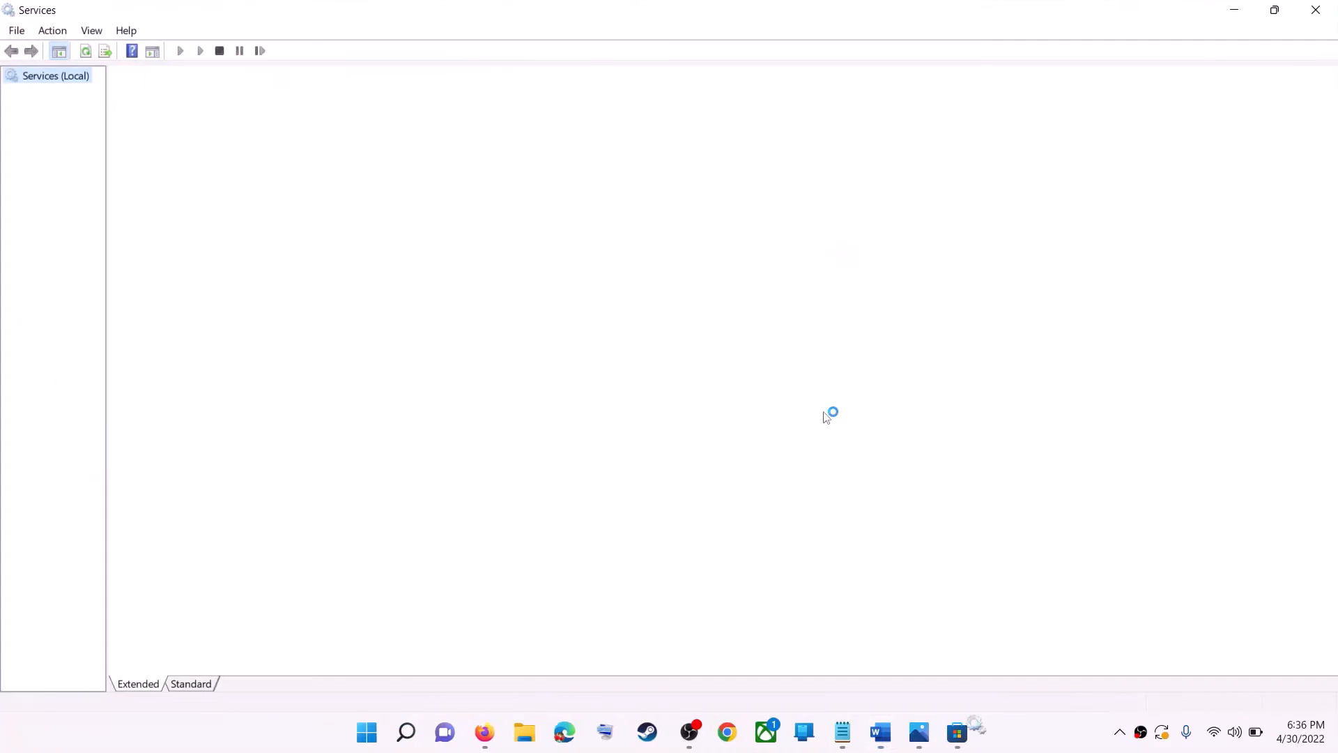
Step: Set the Windows Update service's startup type to Automatic, apply the setting, and restart the service
left_click(439, 531)
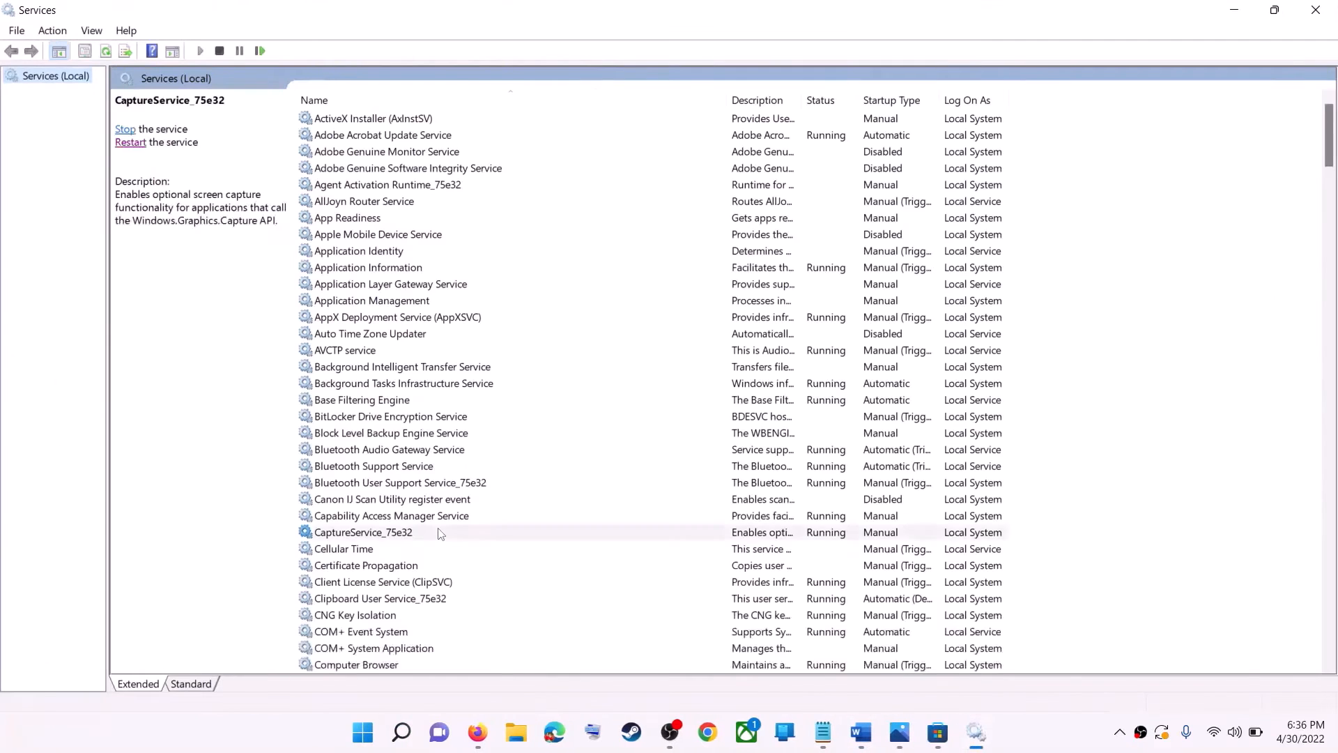
key("w")
scroll(465, 584, "down", 6)
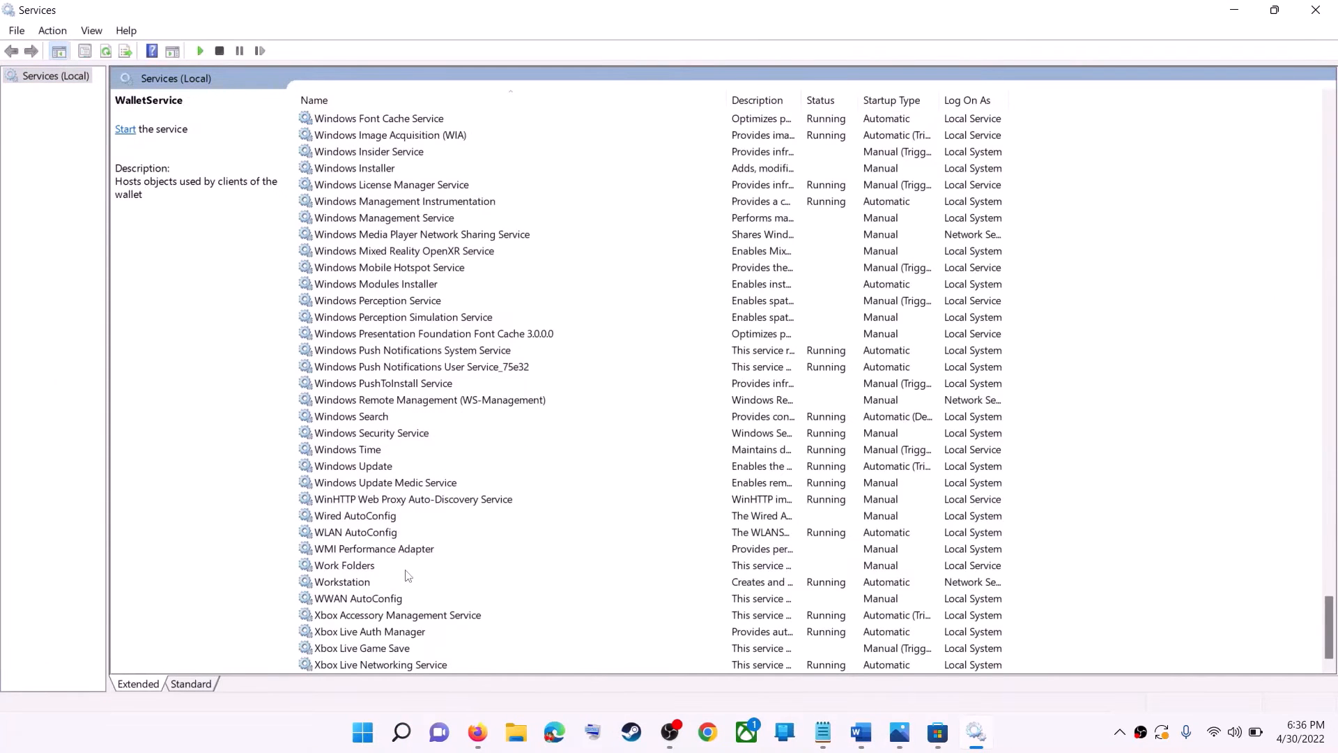
left_click(380, 467)
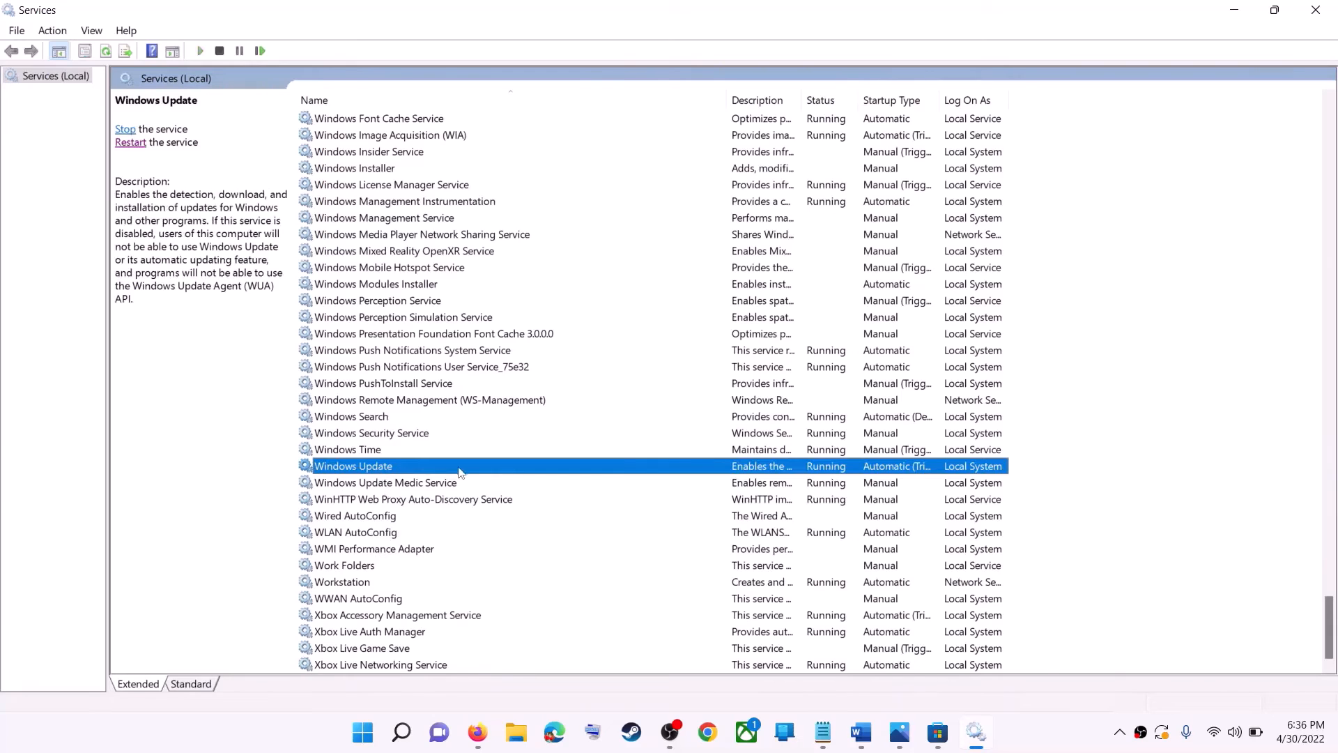
double_click(450, 473)
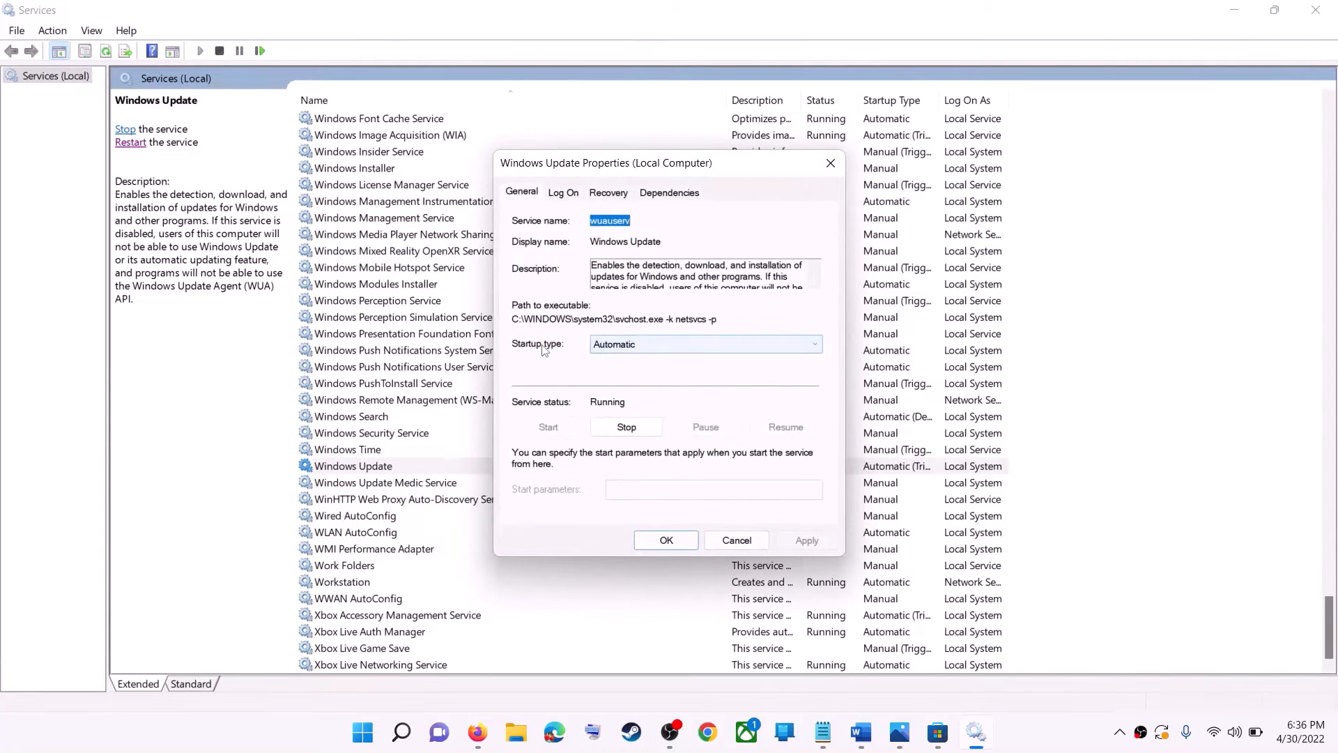
left_click(654, 350)
left_click(648, 371)
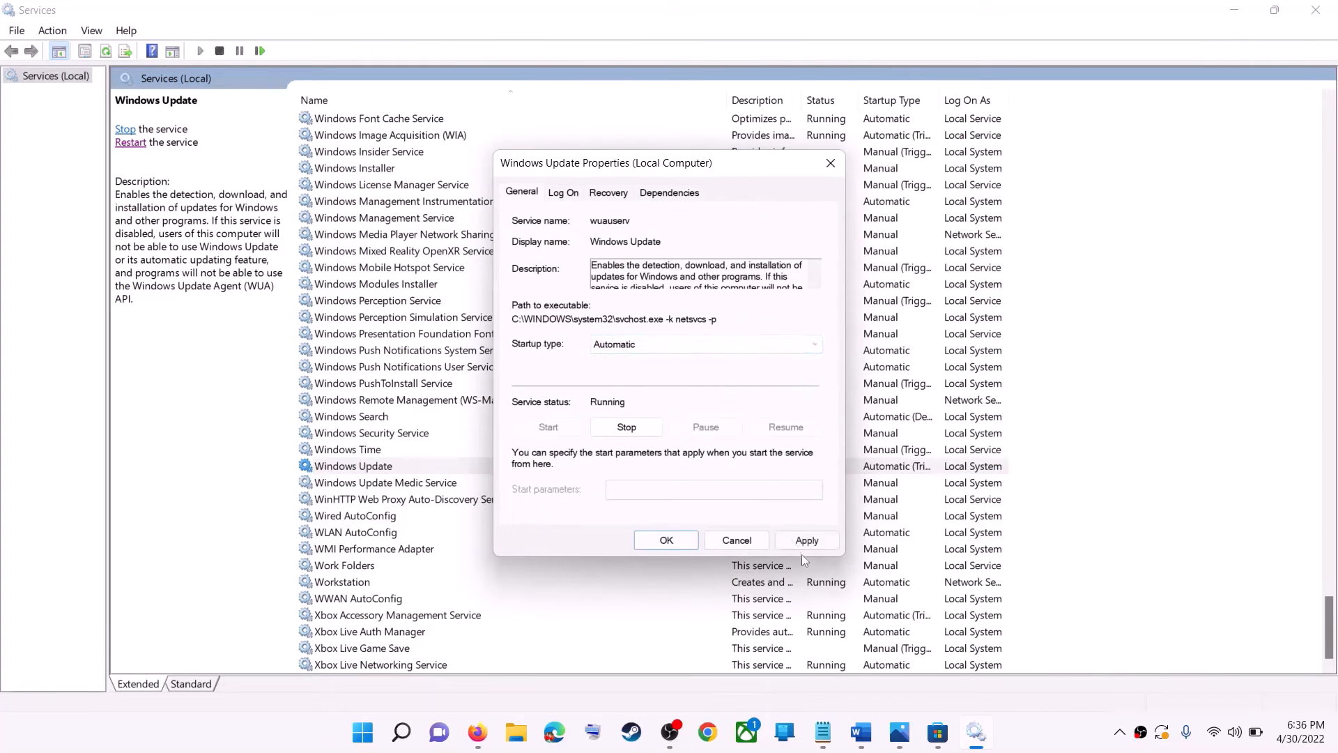
left_click(806, 541)
left_click(666, 540)
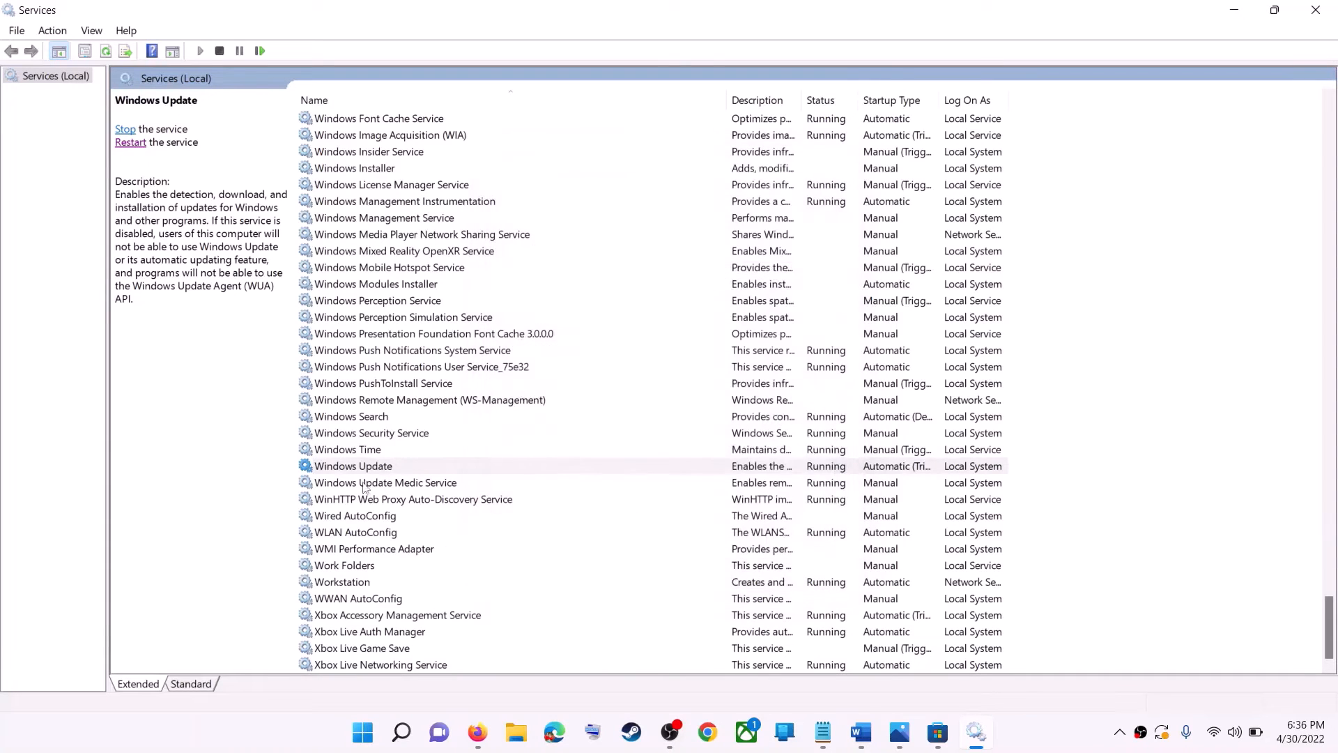
left_click(343, 471)
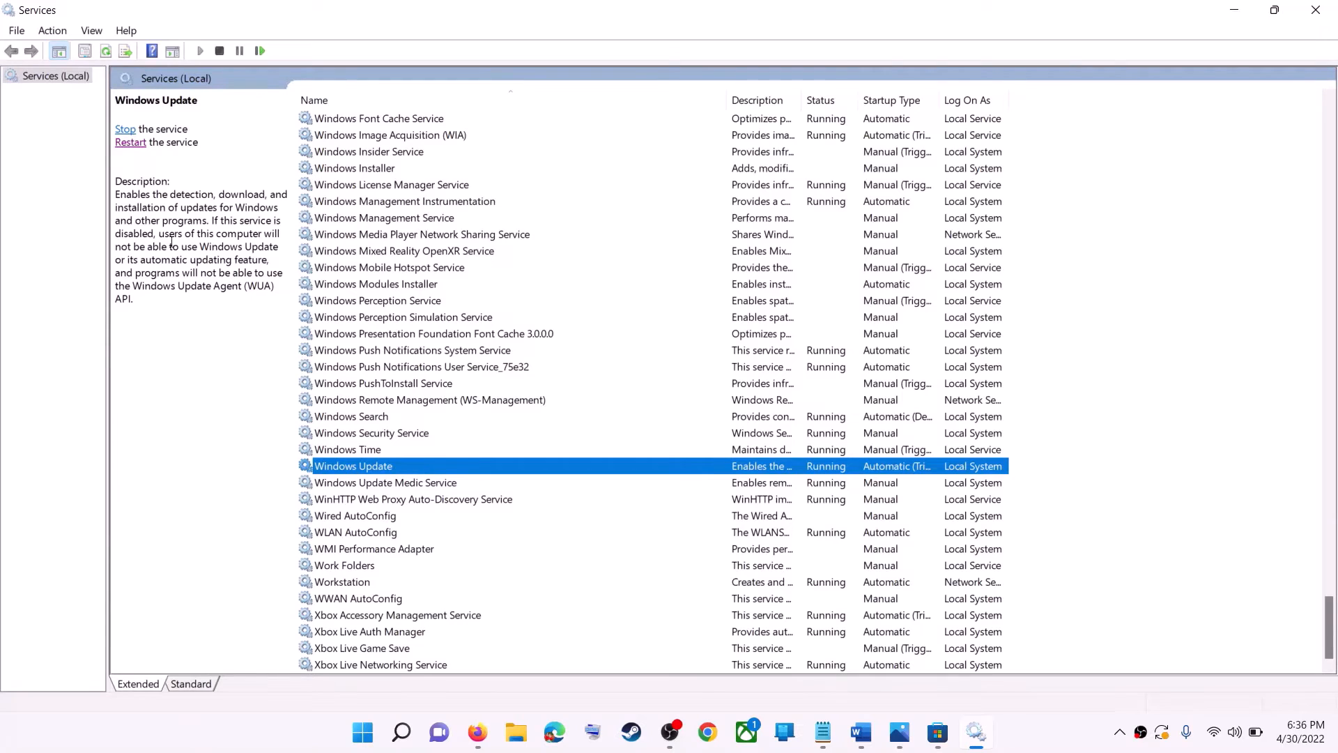
left_click(130, 144)
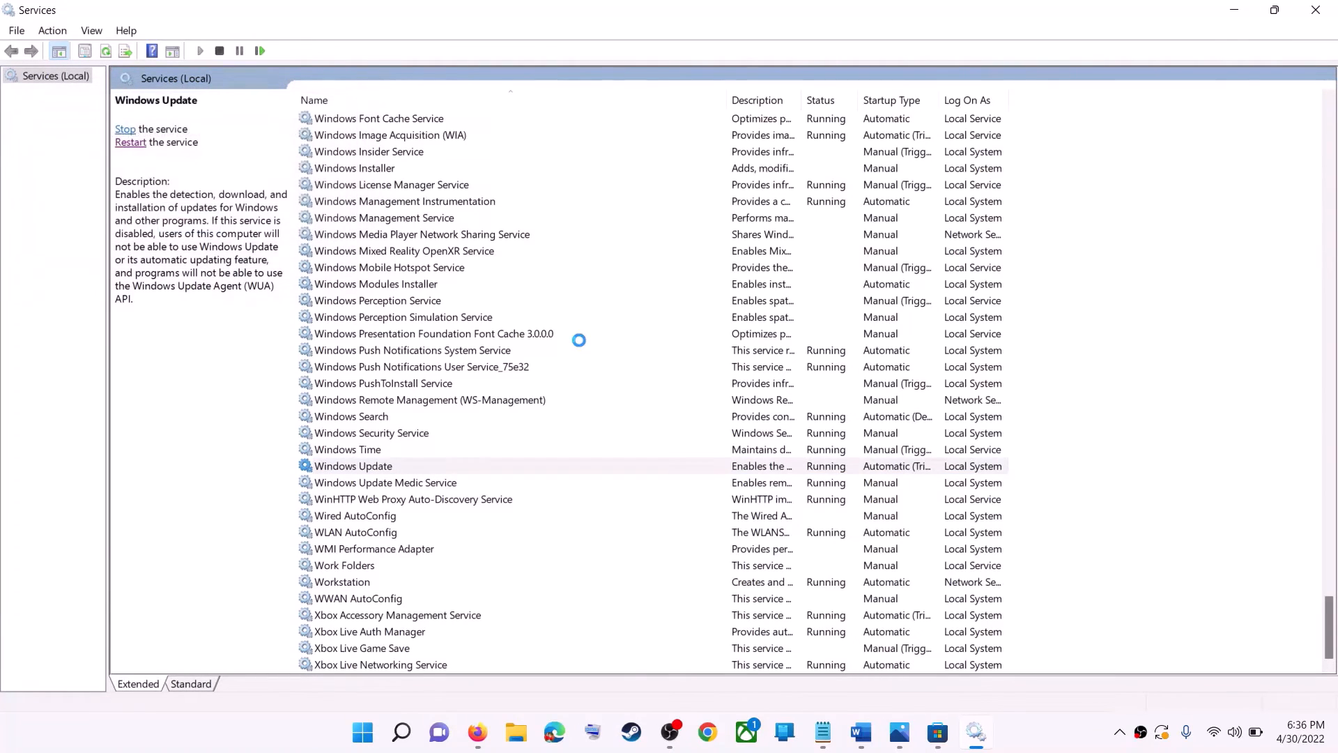
Step: Confirm the Automatic startup type for the Microsoft Store Install Service, restart the service, and close the Services window
left_click(433, 350)
key("m")
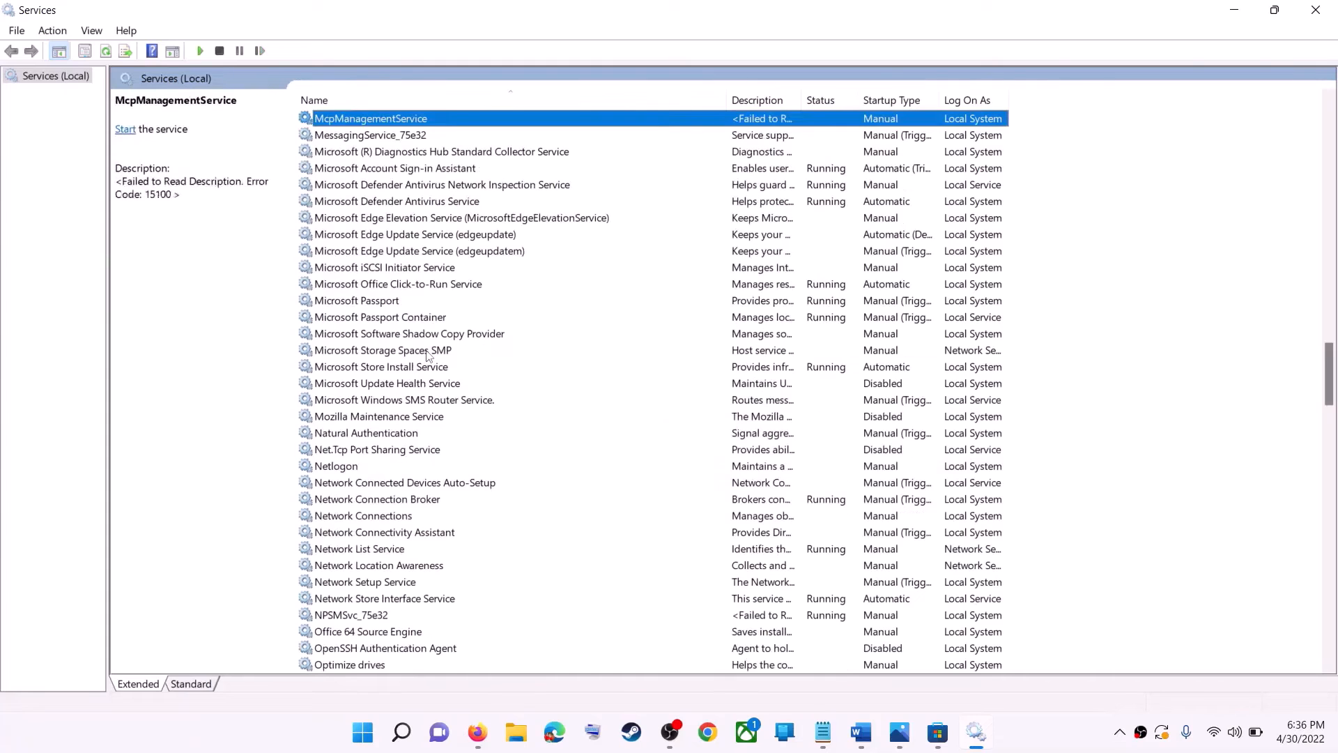
left_click(501, 367)
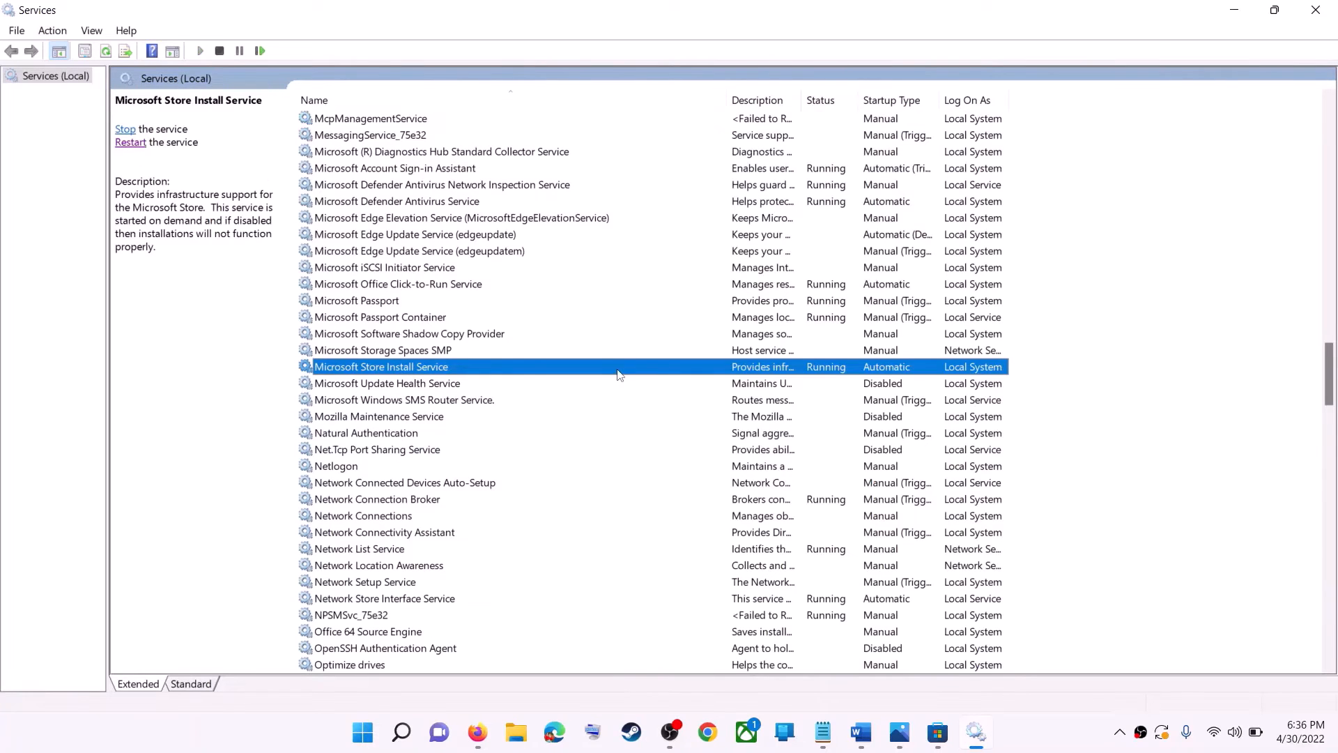
double_click(619, 375)
left_click(704, 344)
left_click(628, 356)
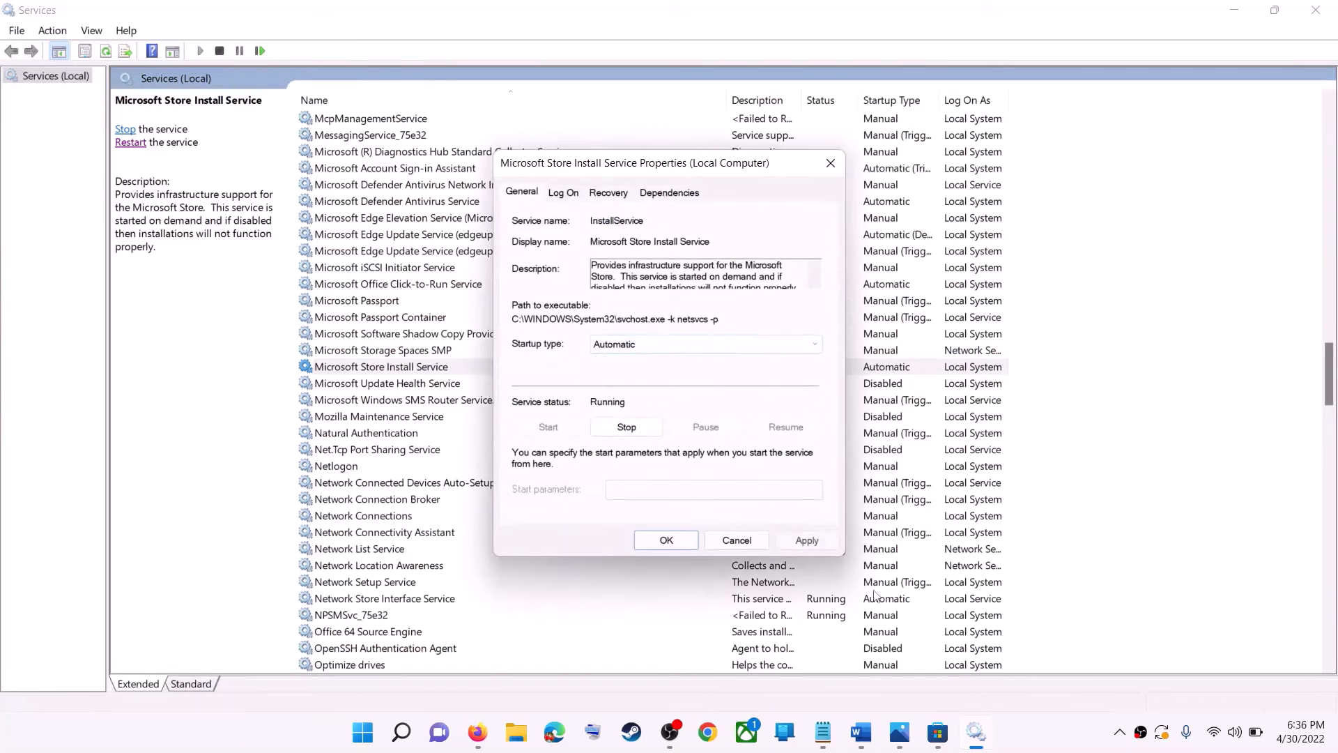
left_click(807, 544)
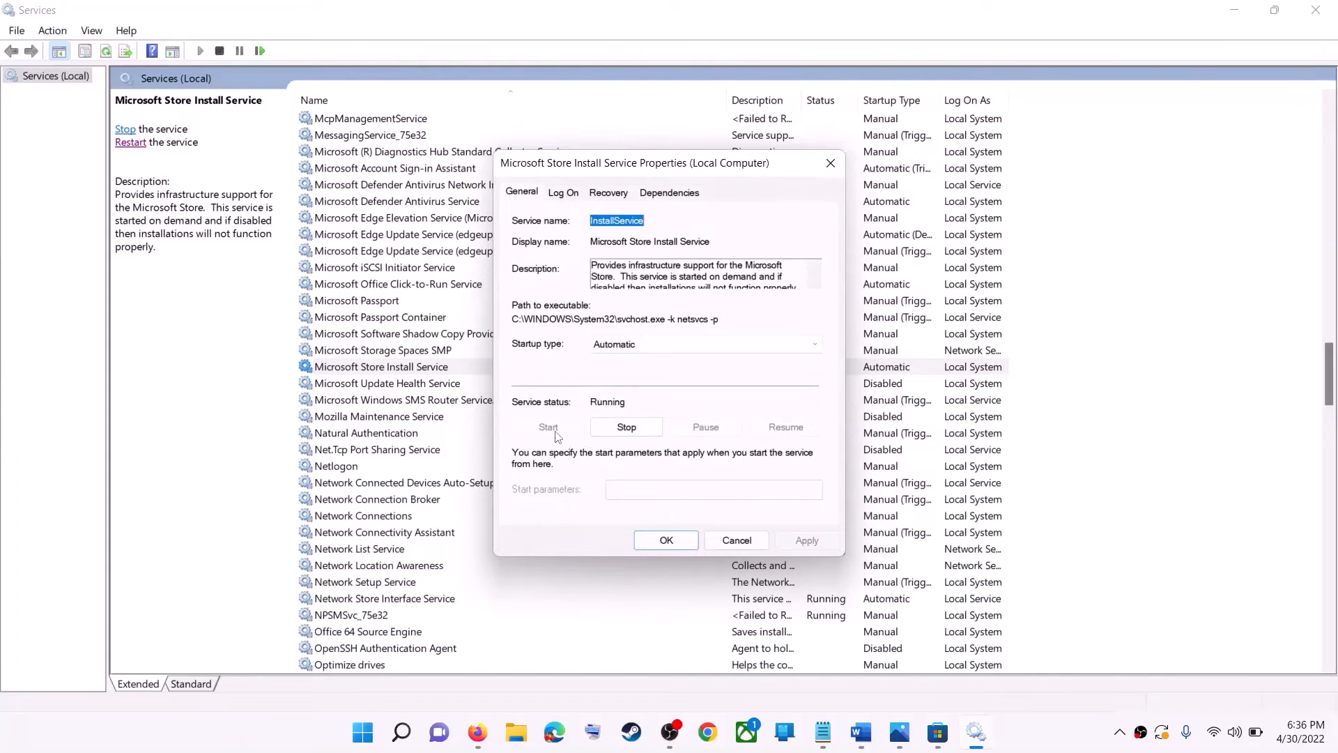
left_click(657, 533)
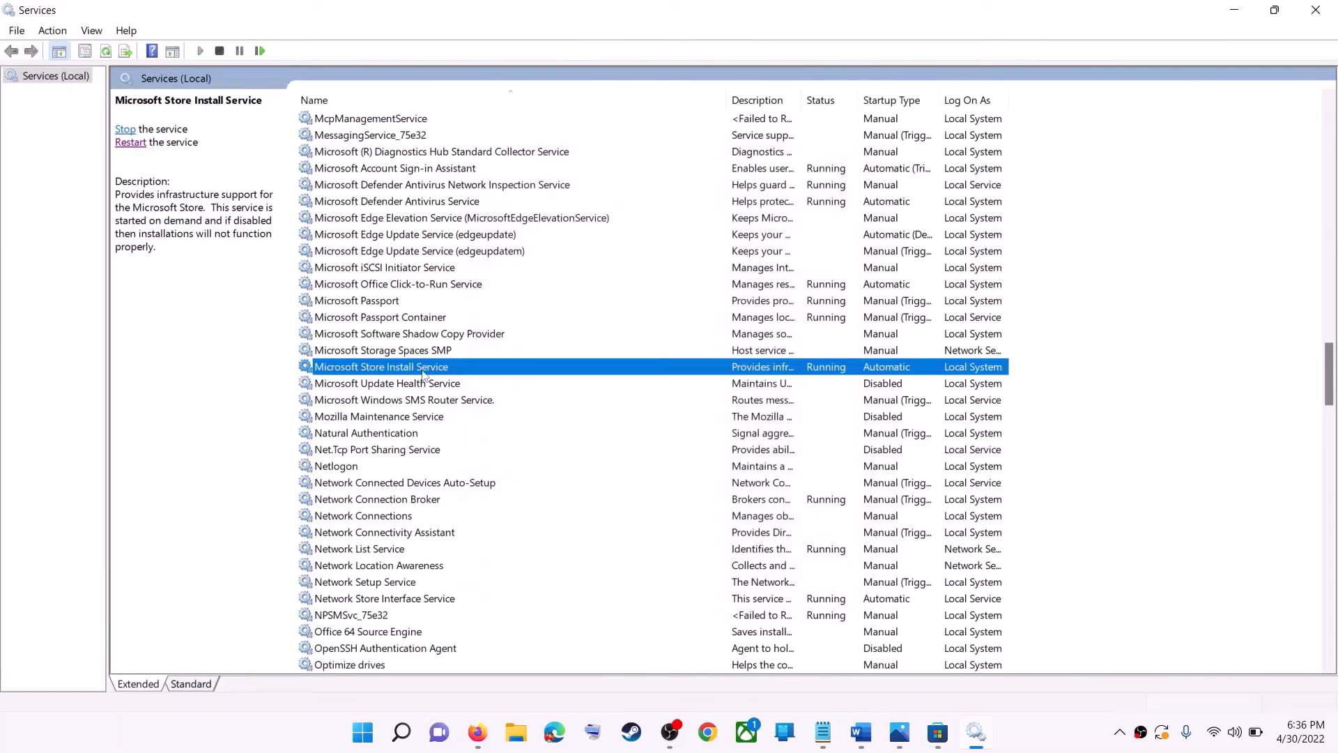
left_click(124, 145)
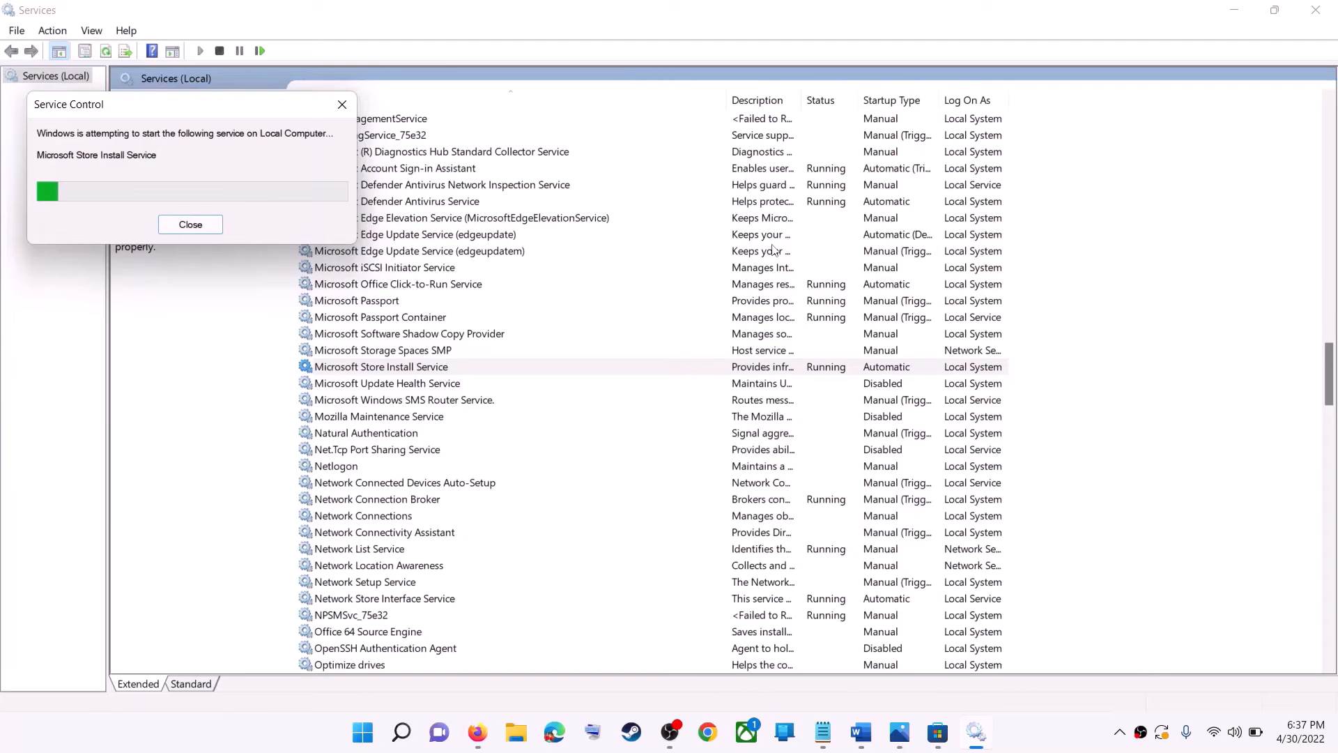
left_click(1316, 10)
Step: Follow Step 8 of the Word notes by viewing the Windows Update page in Settings, and minimize Settings
scroll(377, 462, "down", 3)
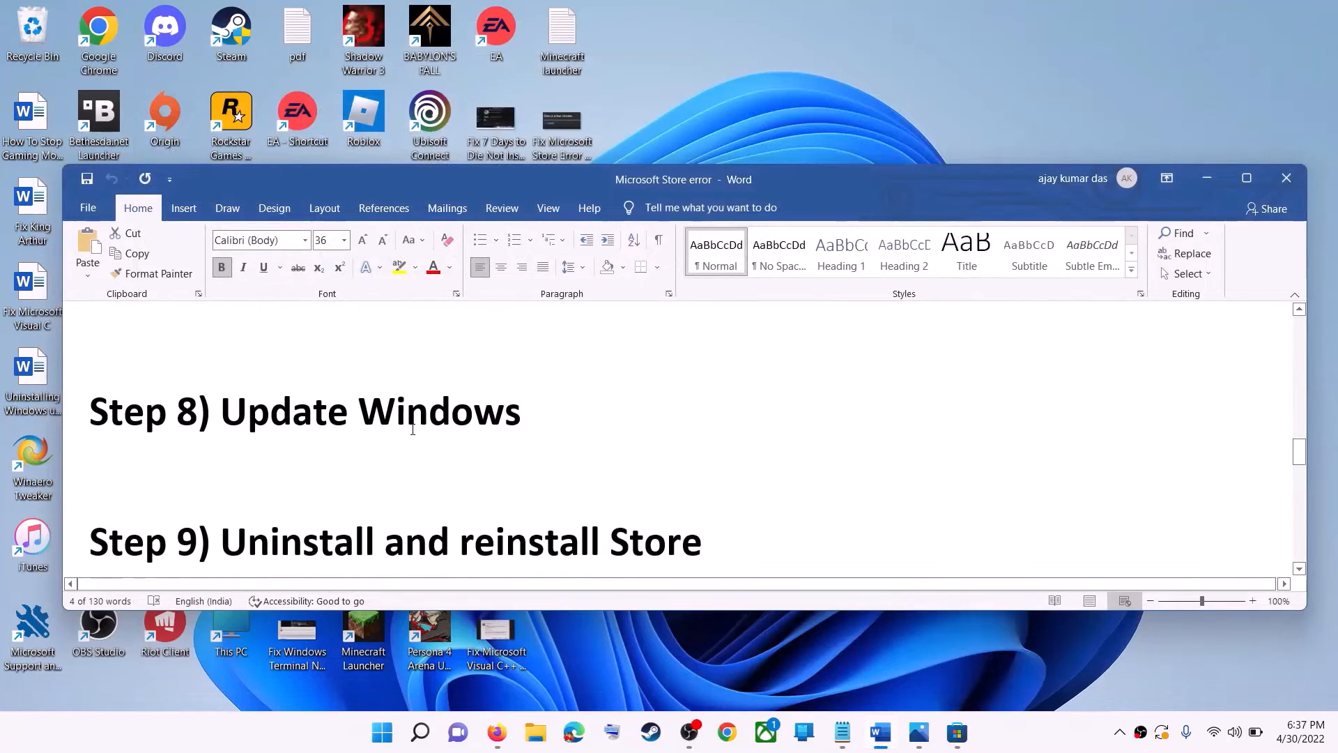
scroll(603, 458, "up", 1)
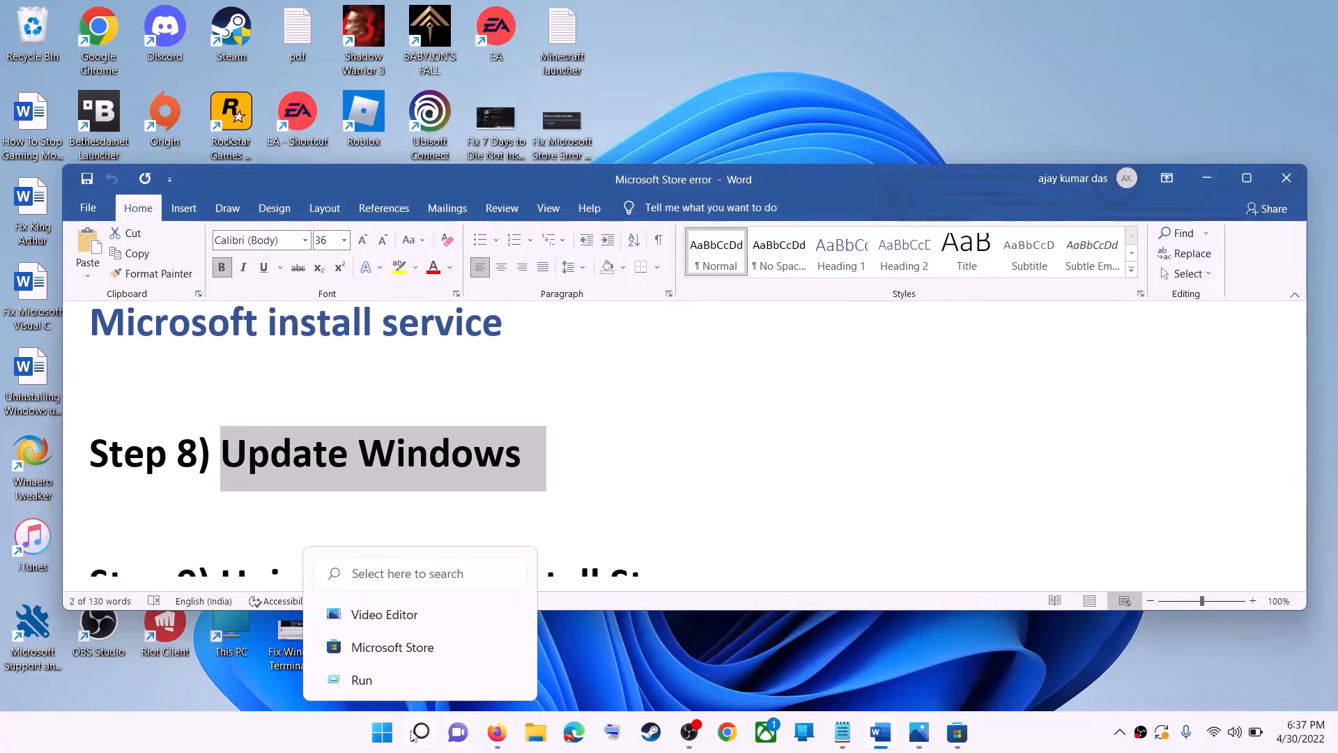
left_click(382, 732)
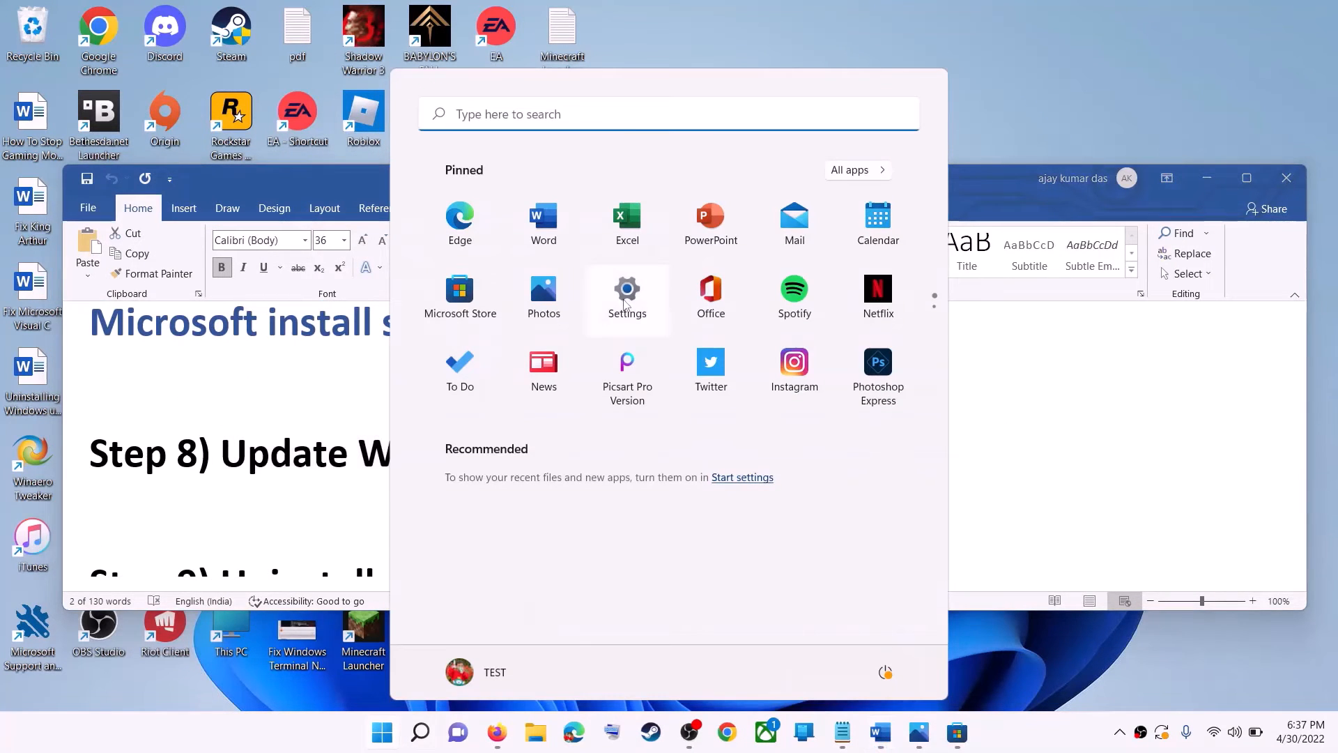
left_click(625, 304)
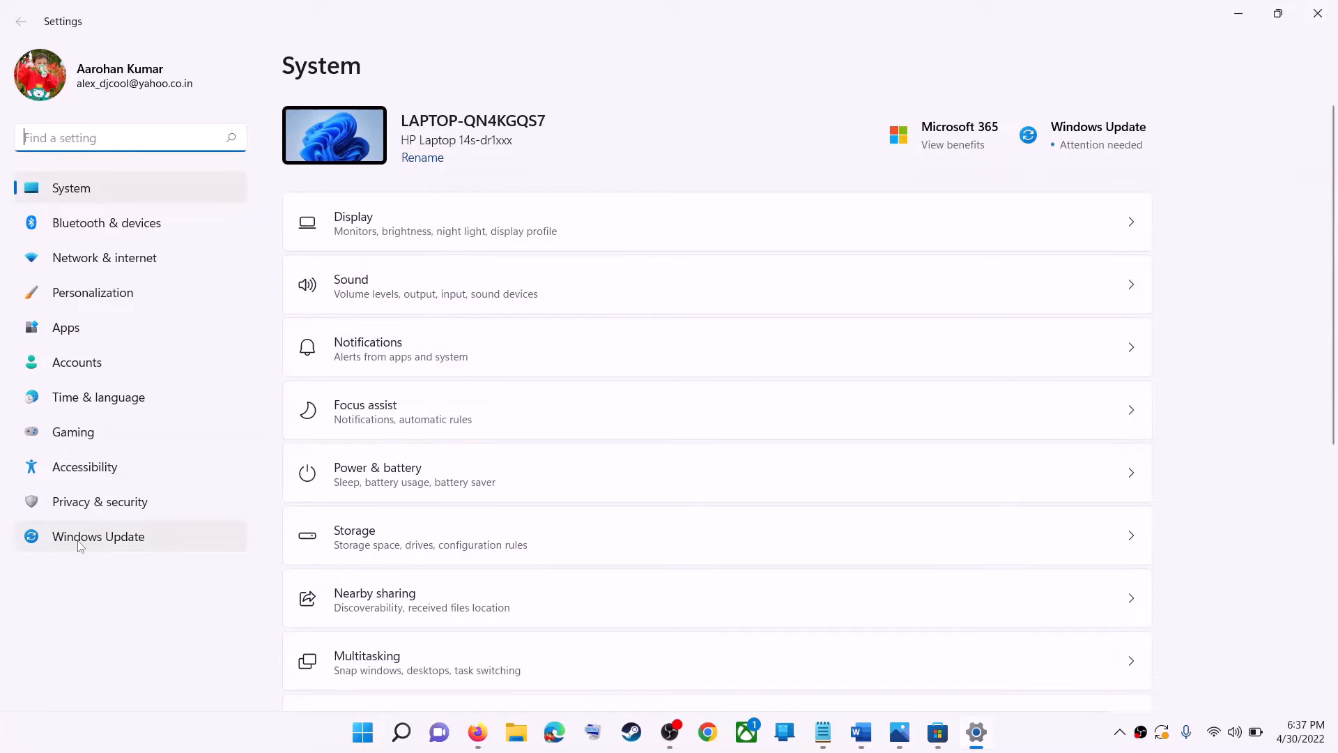
left_click(117, 547)
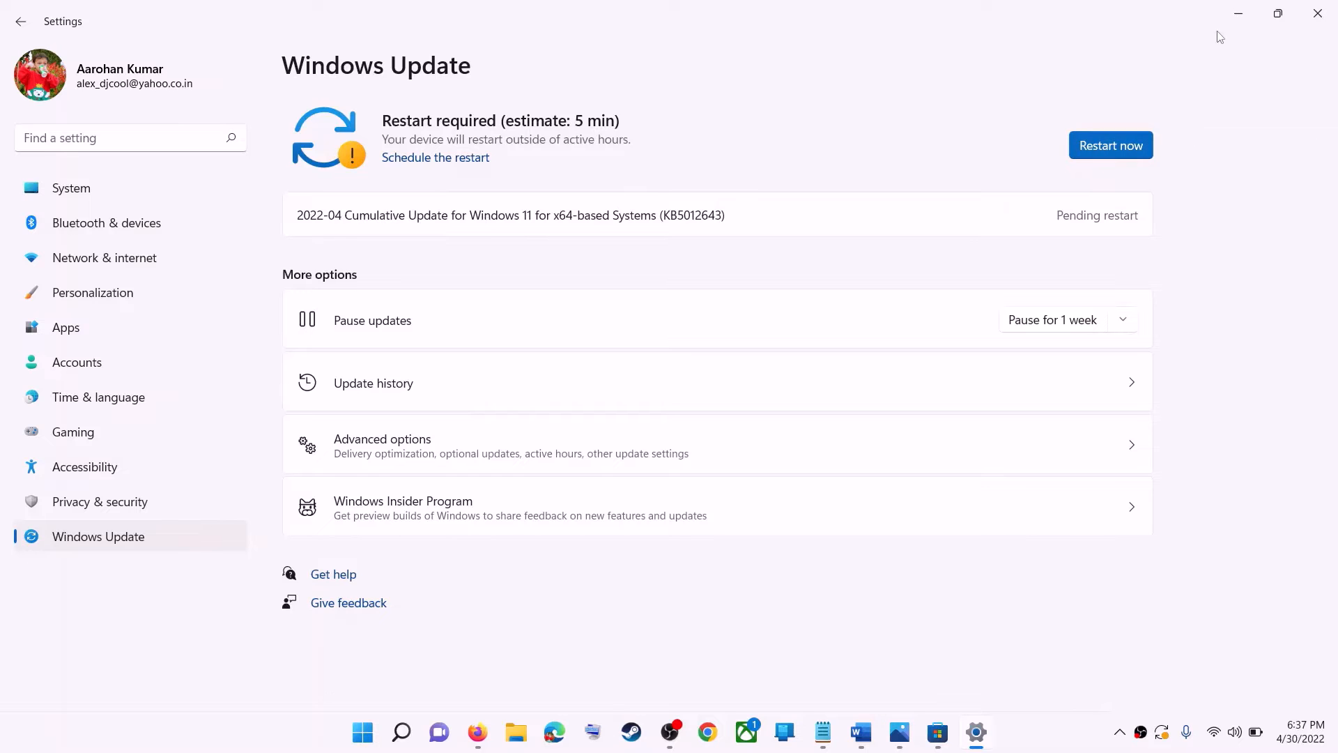
left_click(1238, 13)
Step: Copy the command Get-AppxPackage -allusers *WindowsStore* | Remove-AppxPackage from Step 9 of the Word notes
scroll(400, 459, "down", 5)
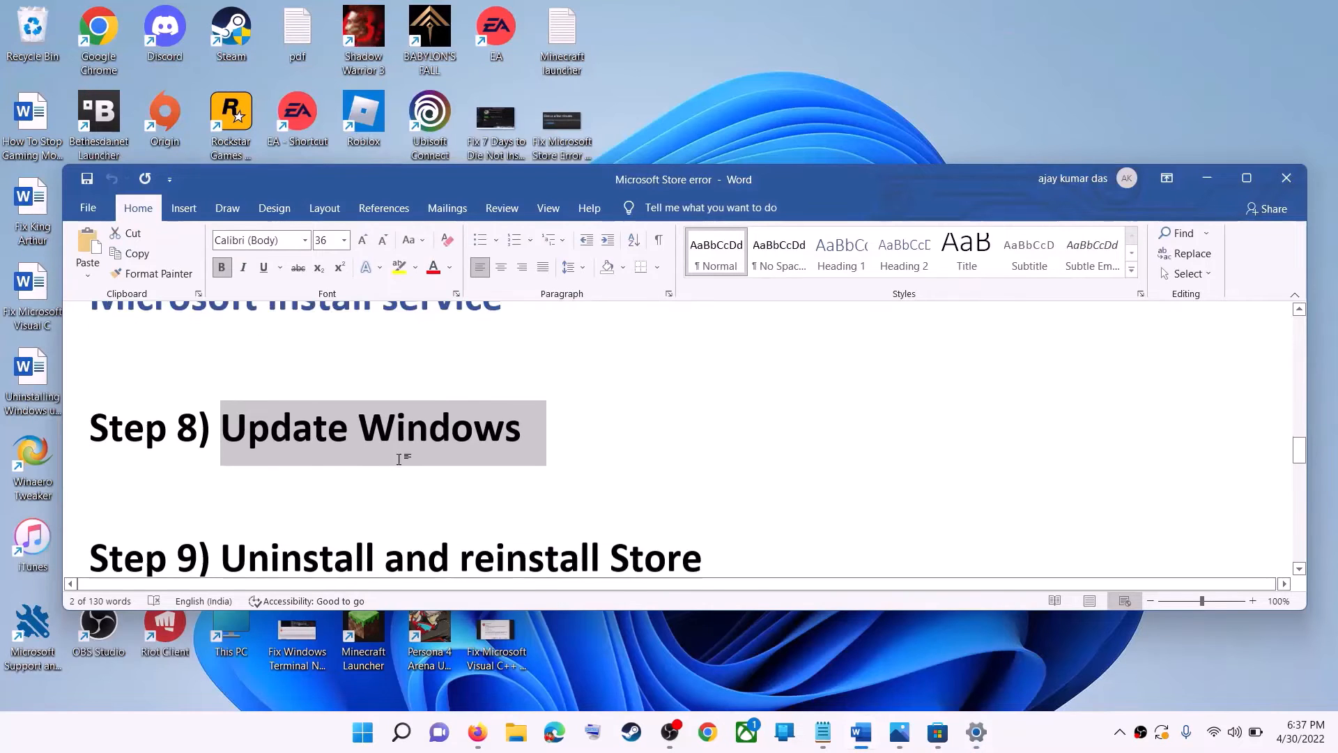
scroll(400, 459, "down", 2)
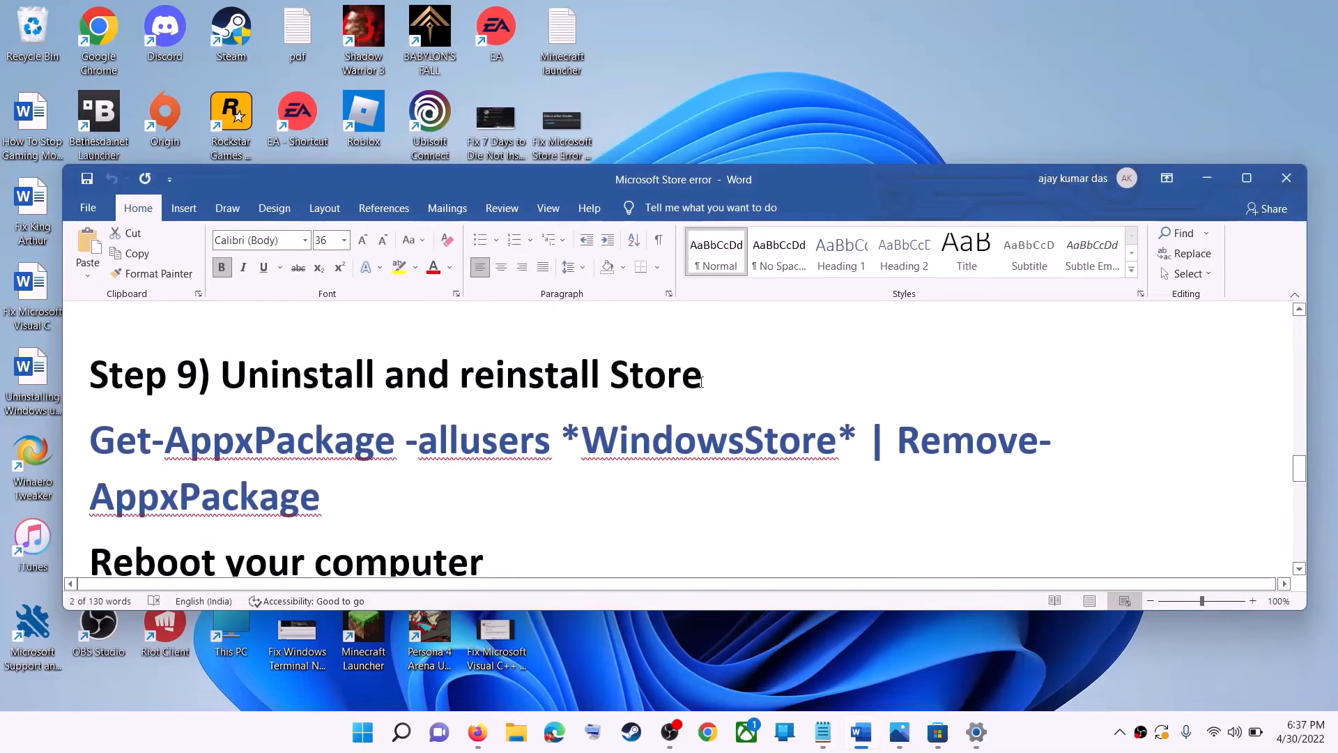
triple_click(137, 464)
right_click(207, 476)
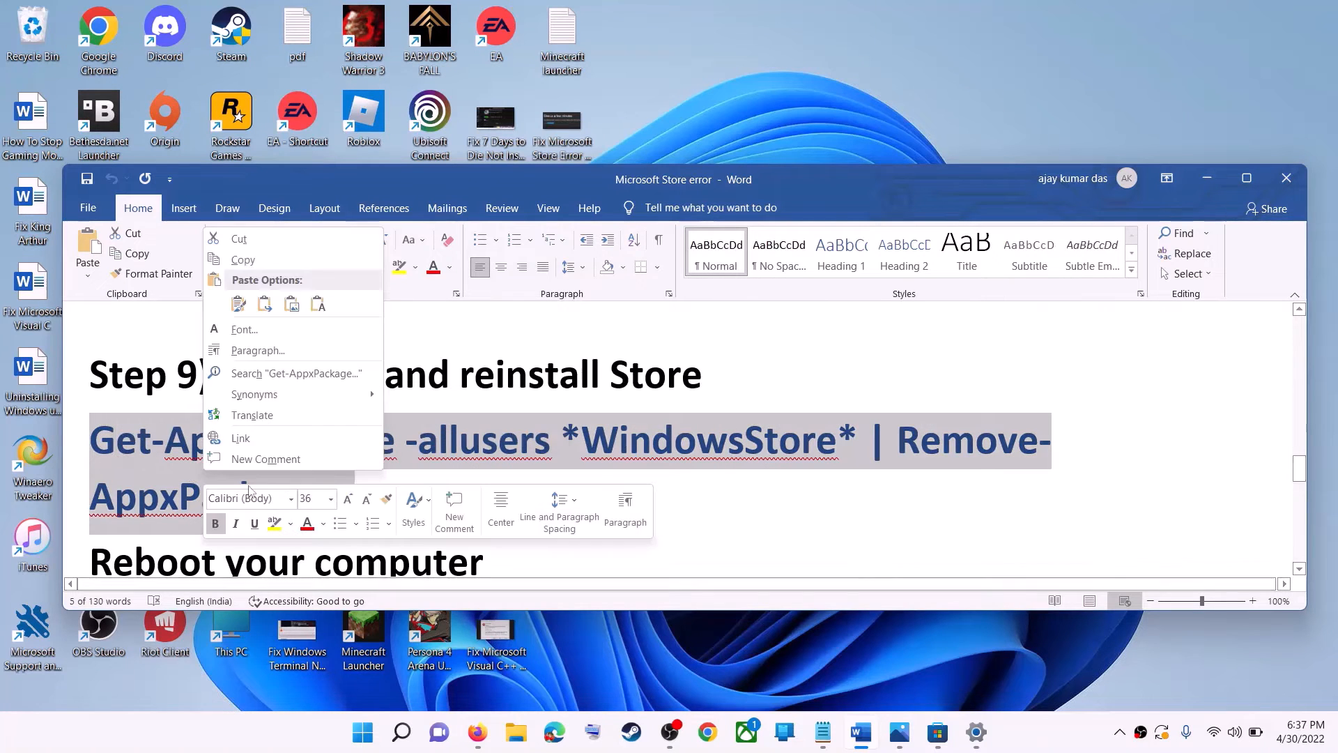
left_click(272, 260)
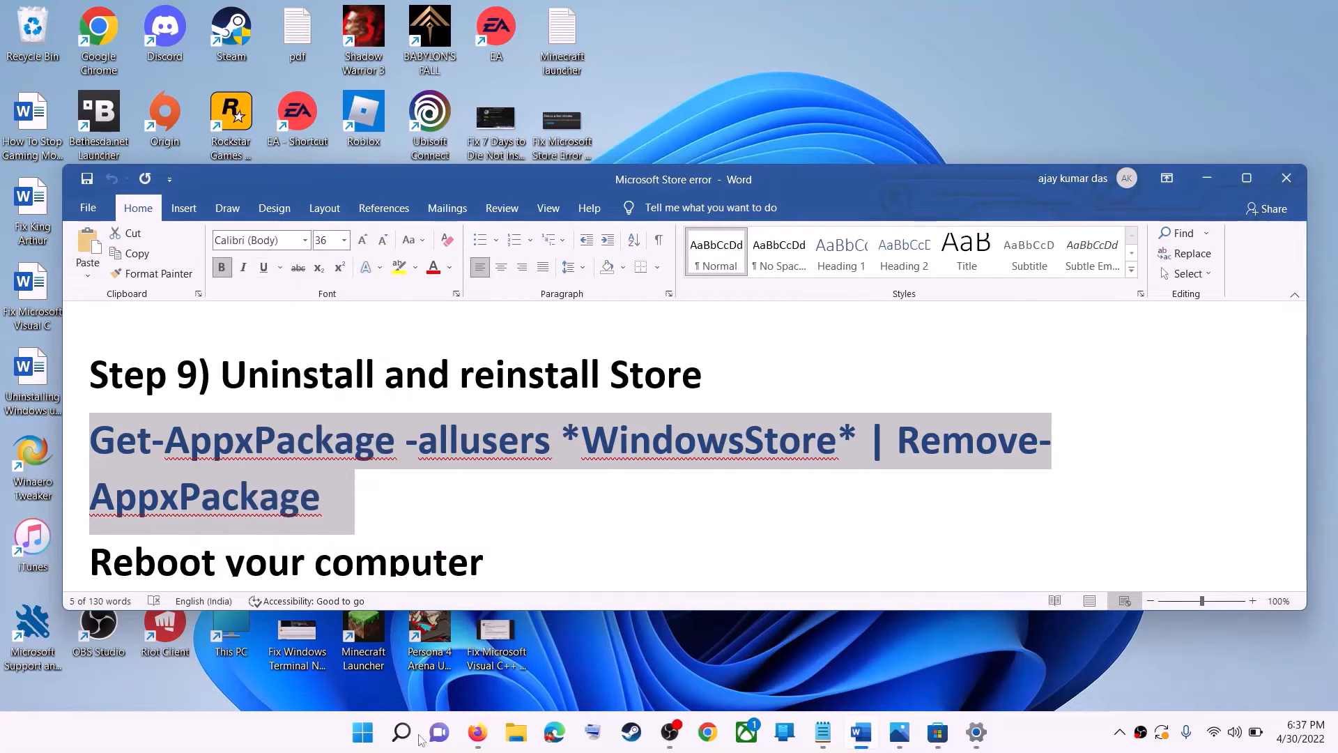
Step: Open Windows PowerShell as administrator and run the copied command to remove the WindowsStore package for all users
left_click(363, 733)
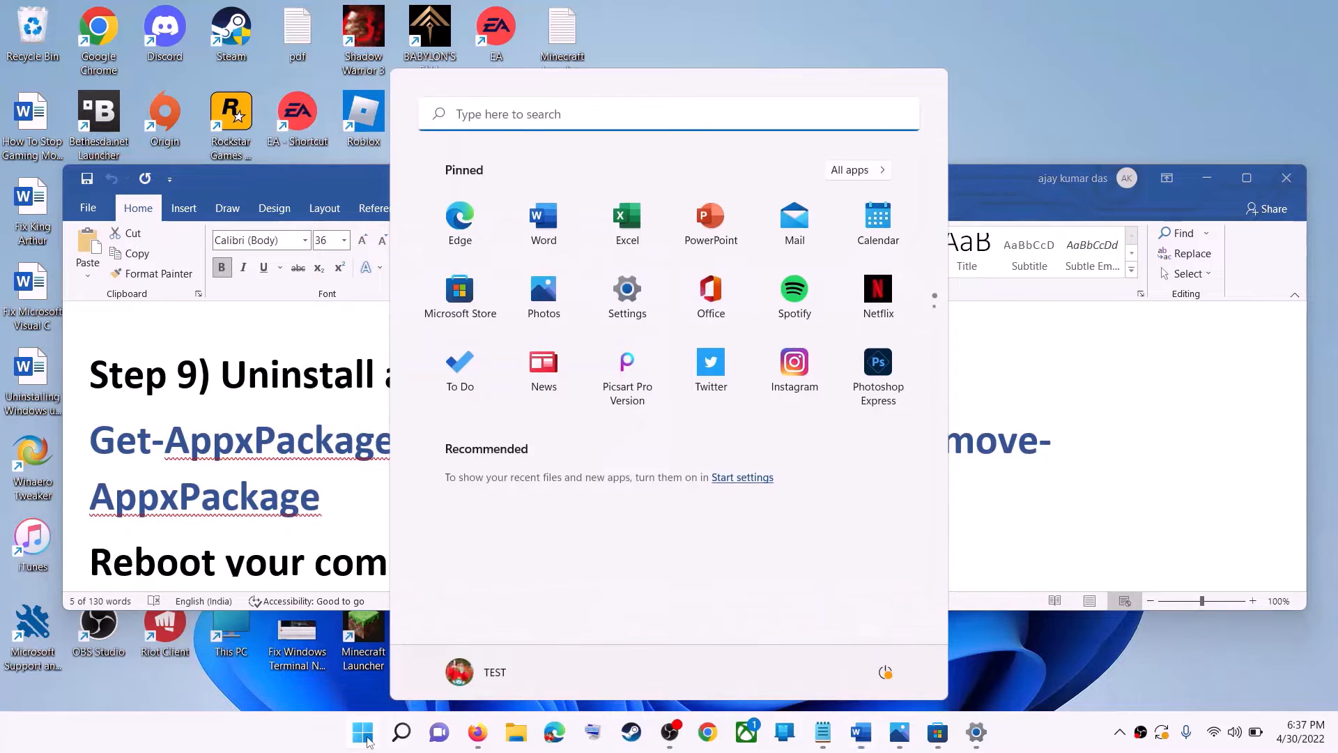
type("powe")
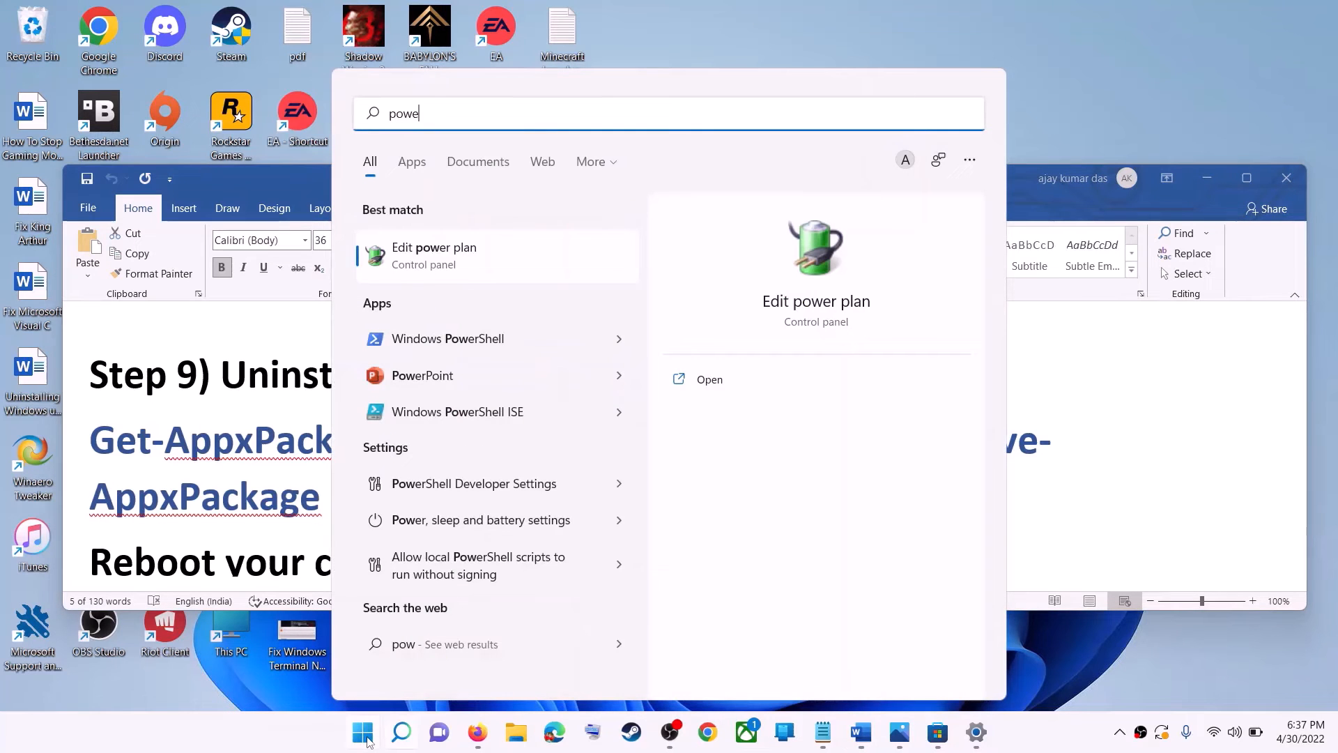
type("rshell")
right_click(428, 261)
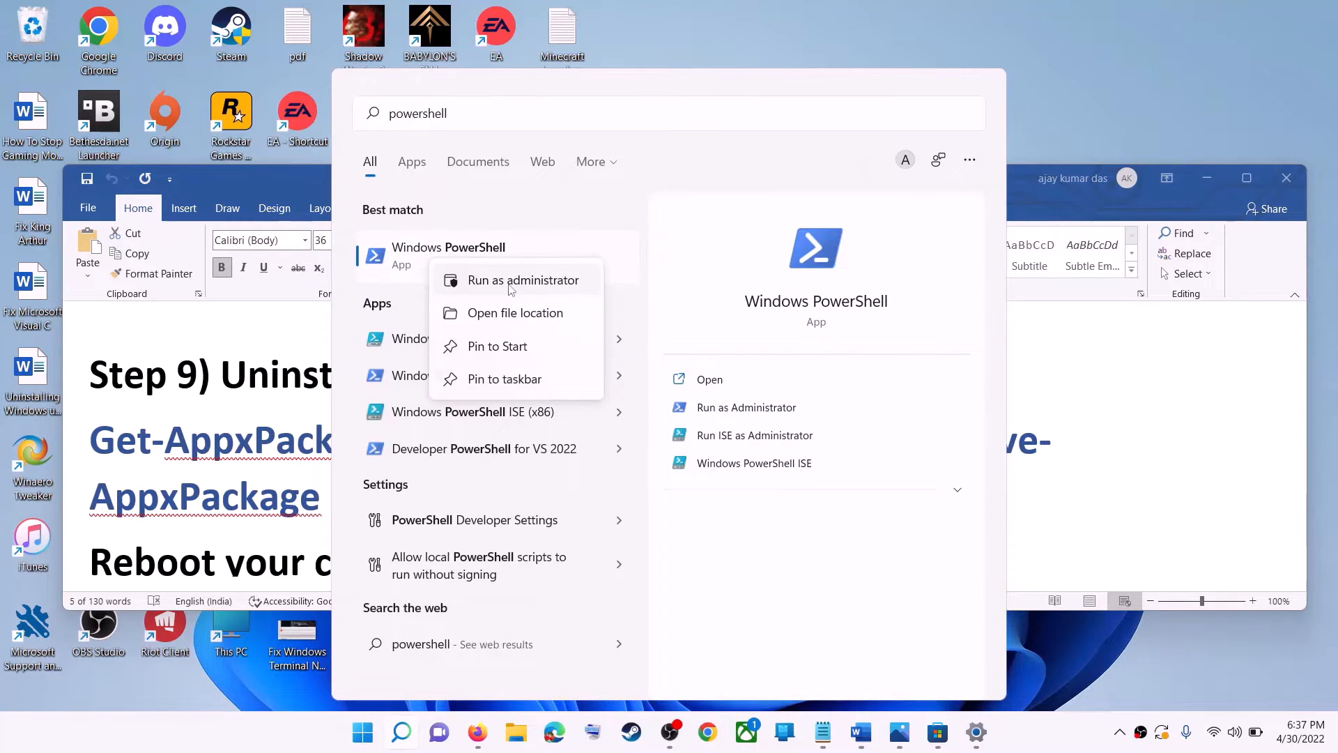
left_click(540, 282)
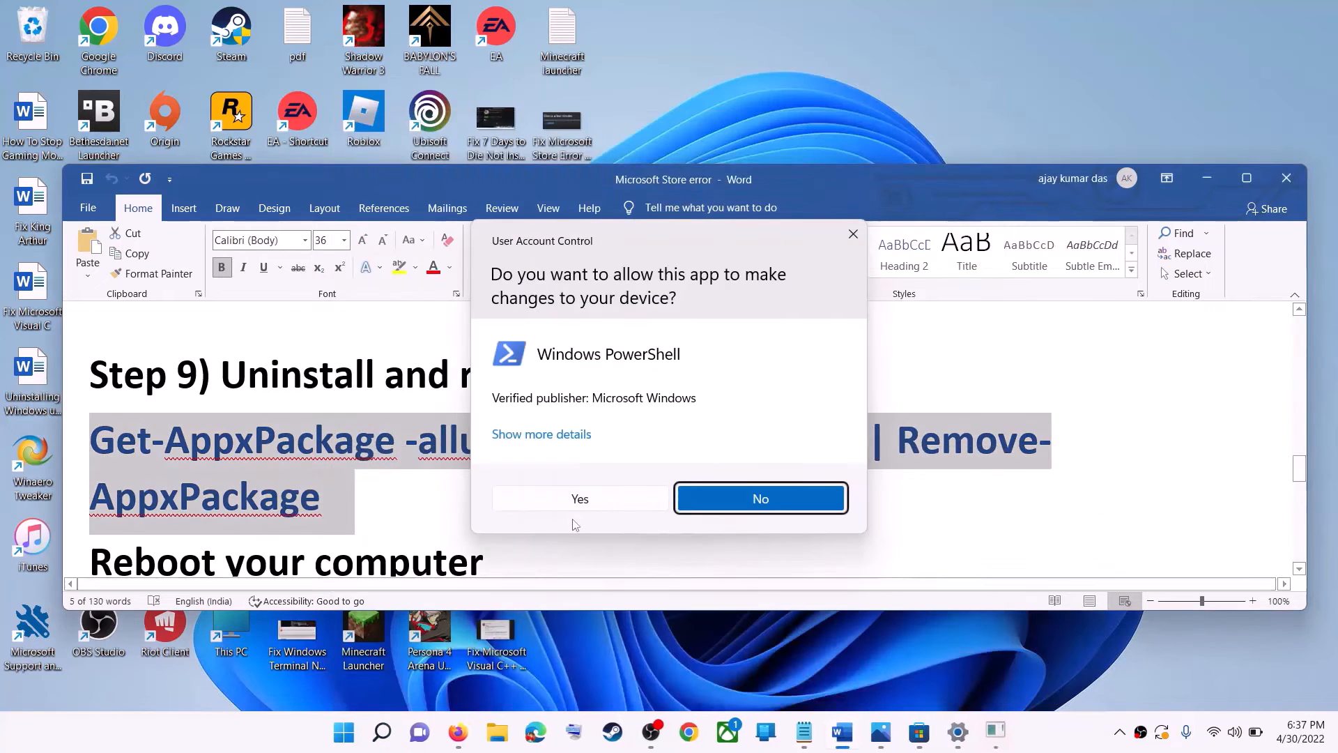
left_click(578, 499)
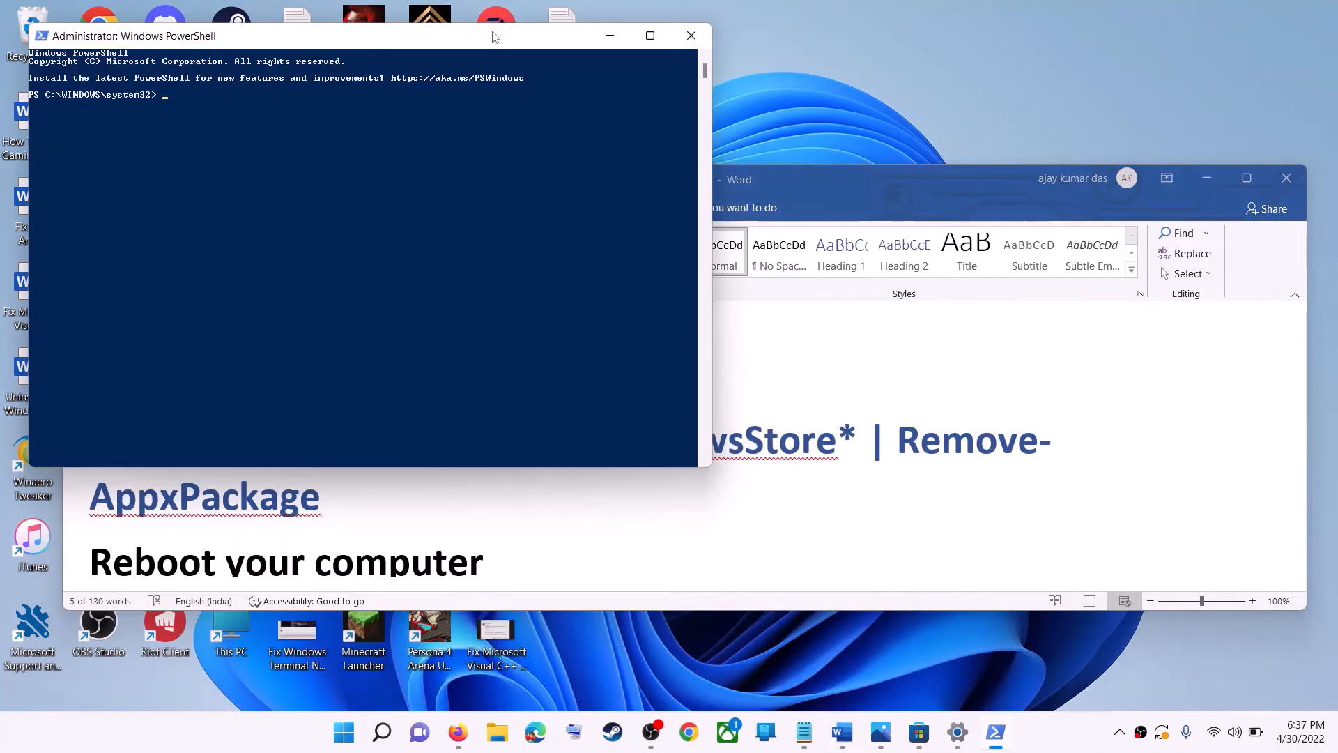
left_click_drag(495, 36, 682, 180)
key("ctrl+v")
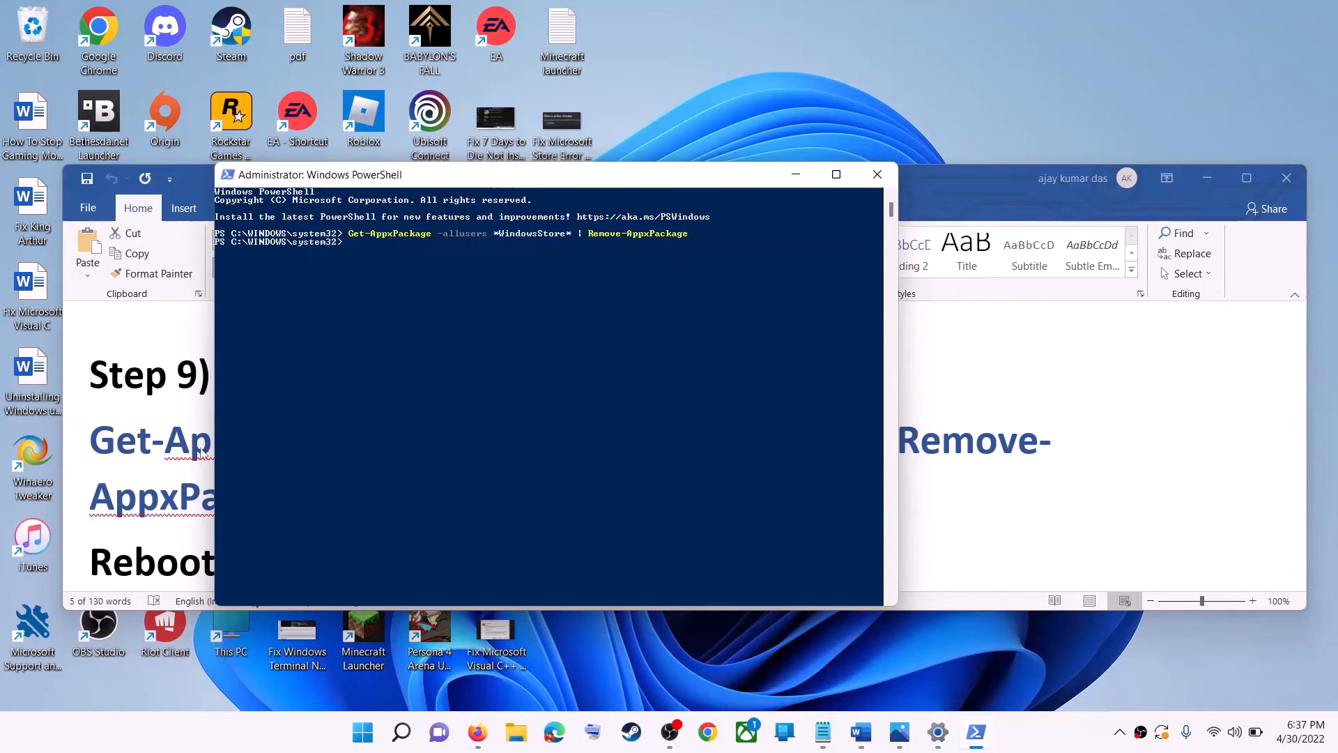
Step: Read the "Reboot your computer" instruction in Step 9 and view the Start power options without restarting
left_click(166, 492)
scroll(298, 496, "down", 2)
triple_click(298, 484)
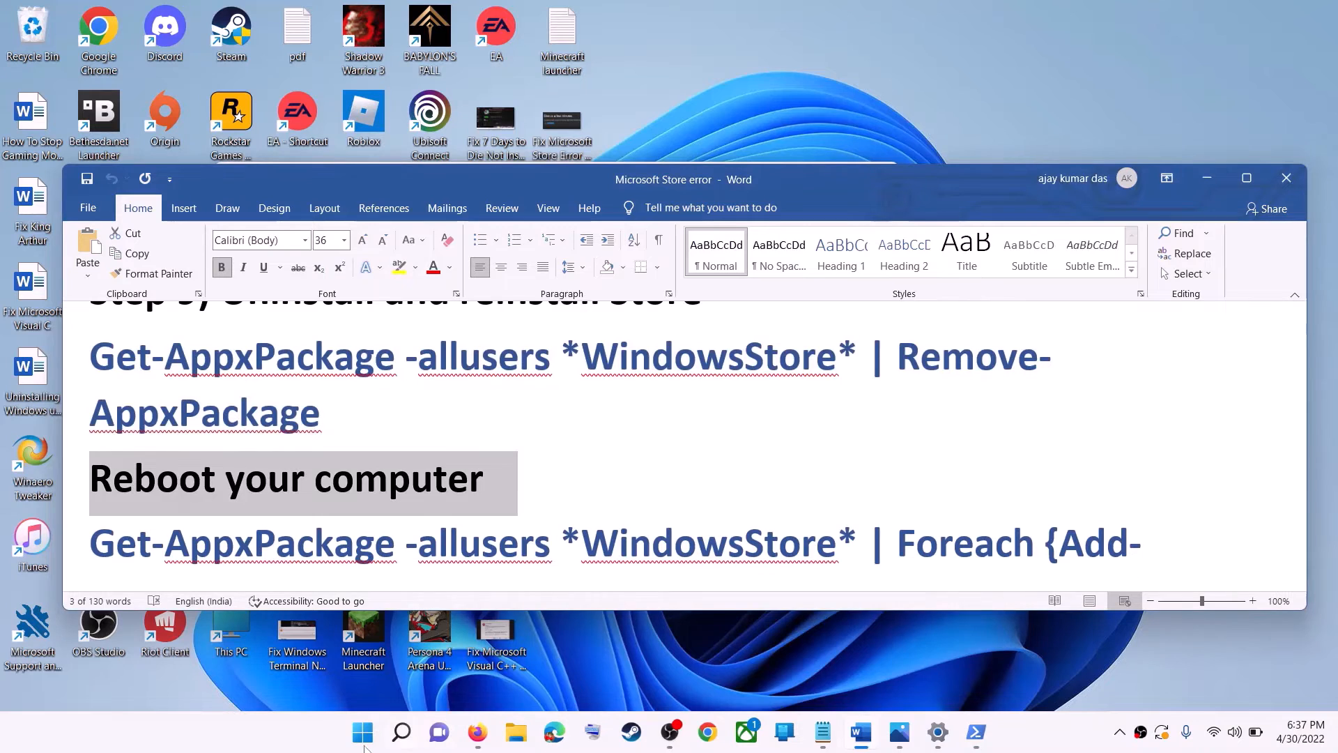
key("super")
left_click(885, 672)
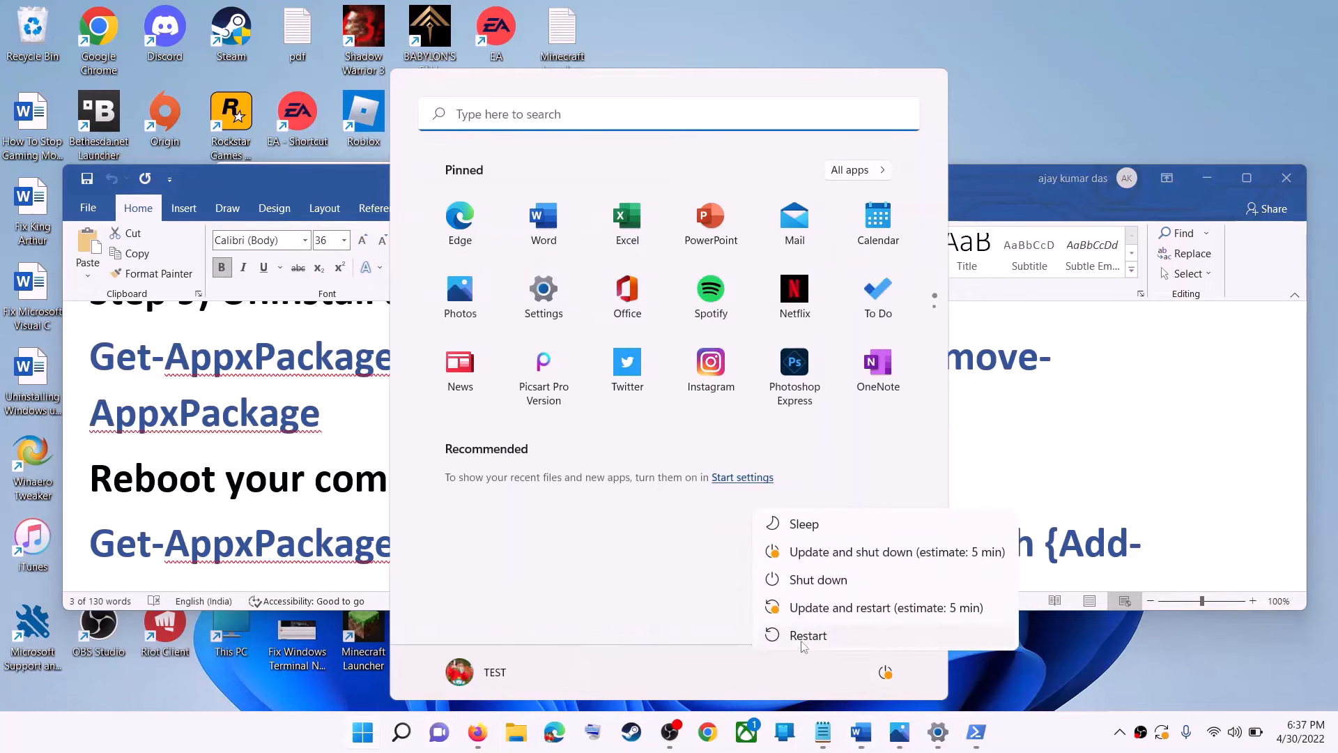
key("Escape")
left_click(282, 486)
scroll(283, 487, "down", 1)
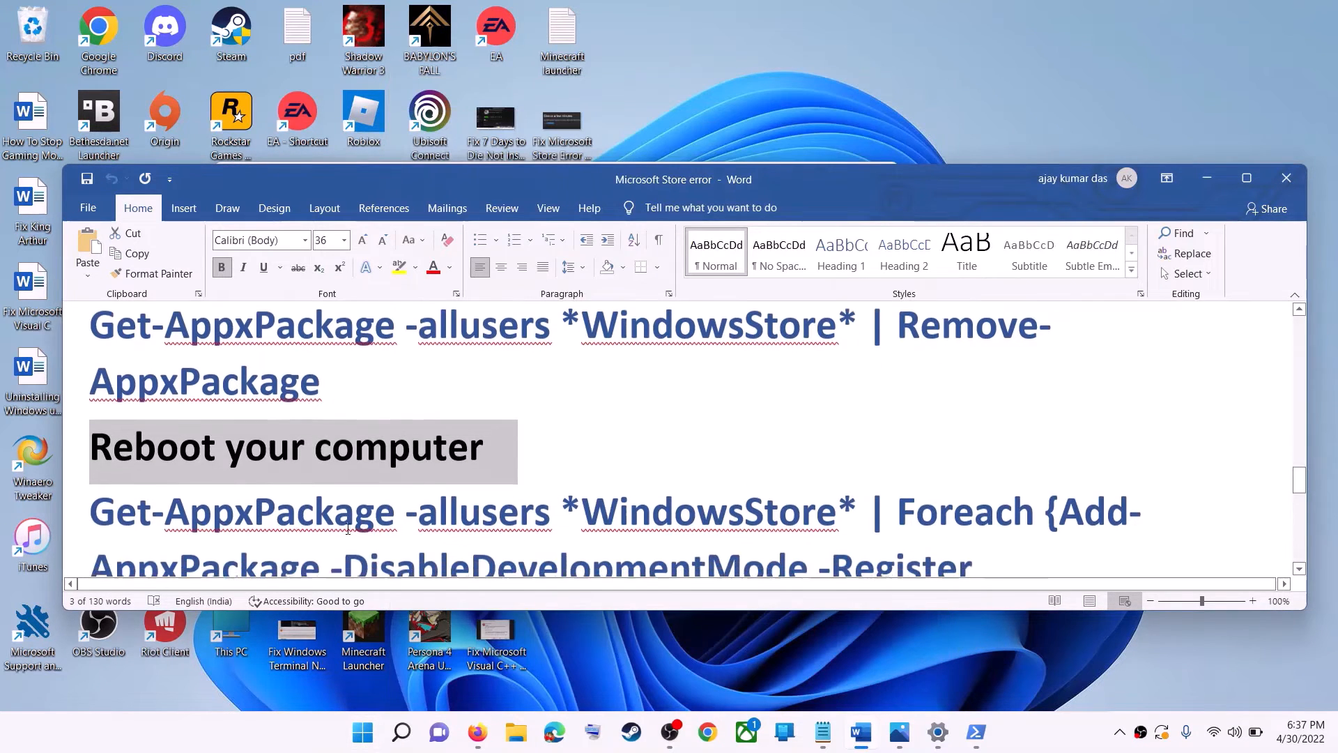
Step: Search Windows for "powershell" and open a new Windows PowerShell window as administrator, allowing the device changes
left_click(360, 744)
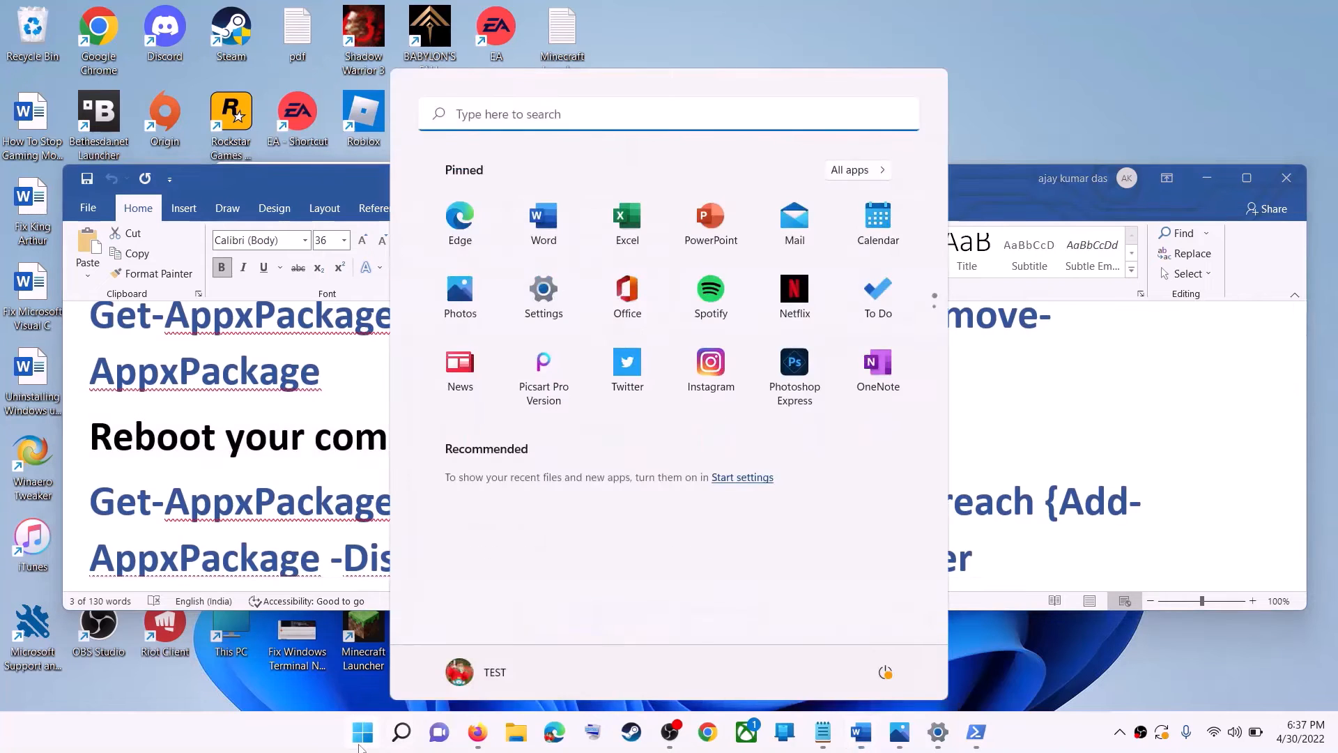
type("powers")
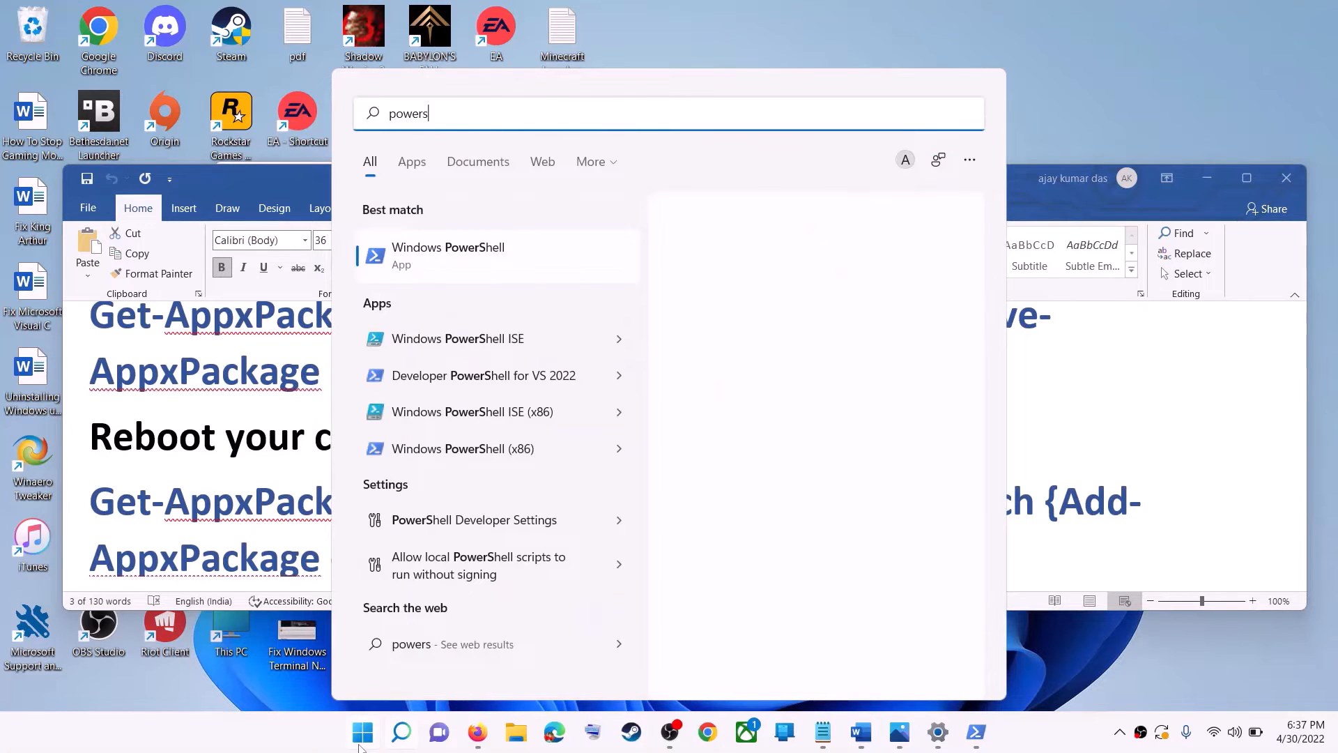
type("hell")
right_click(468, 259)
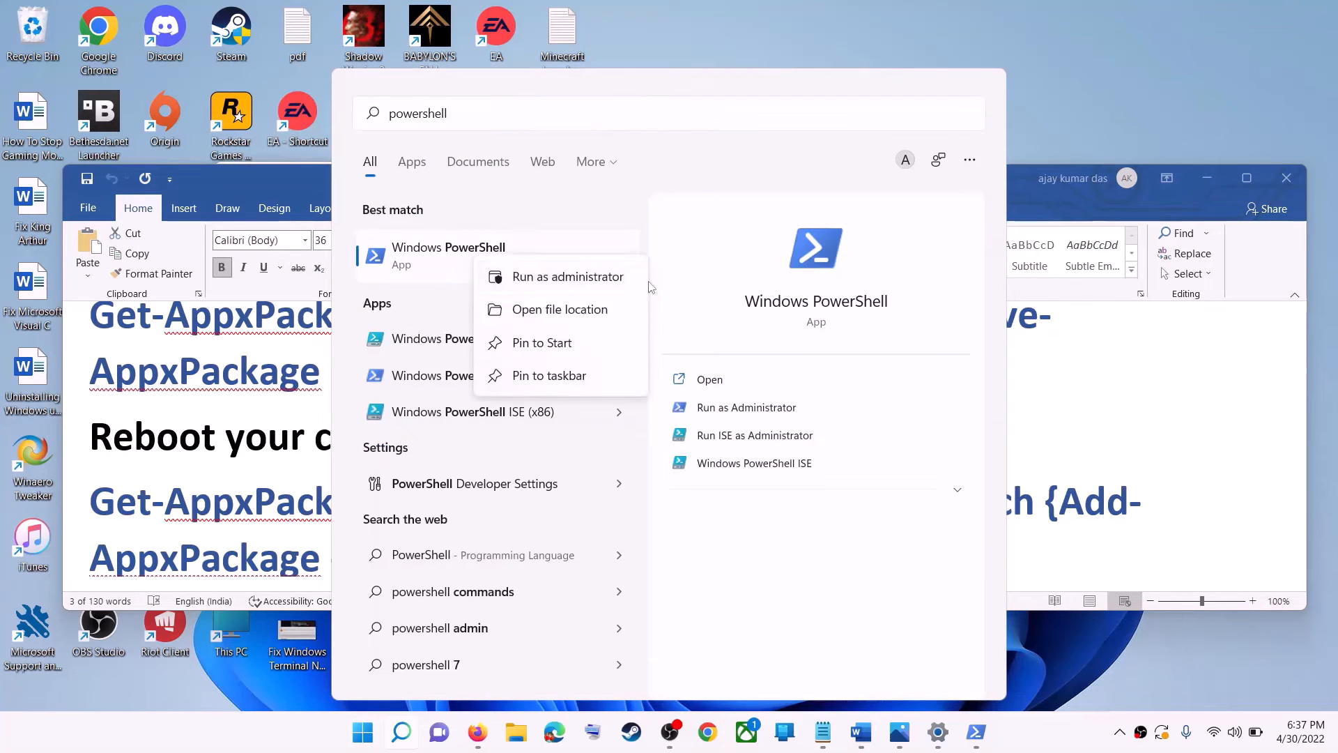
left_click(582, 279)
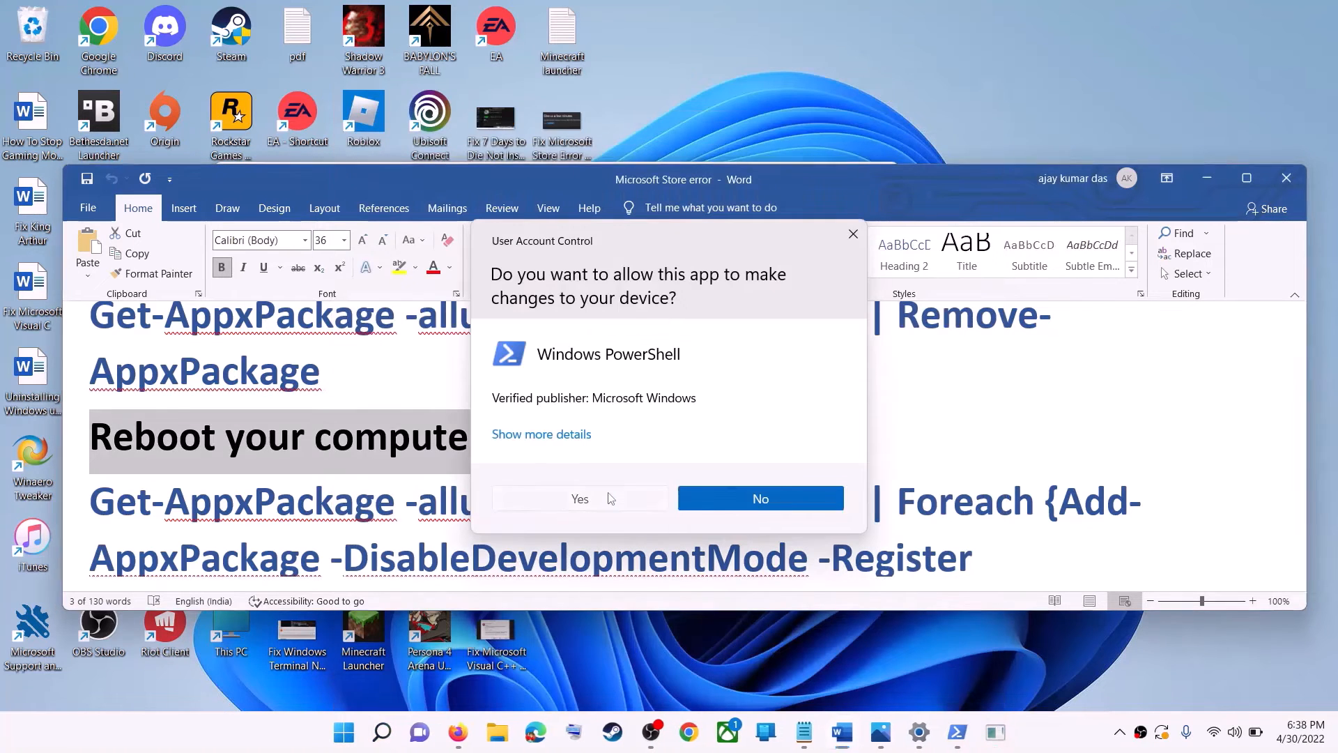
left_click(611, 497)
Step: Copy the complete Get-AppxPackage command that re-registers WindowsStore with AppXManifest.xml from Step 9 of the Word notes
left_click(867, 415)
scroll(710, 466, "down", 1)
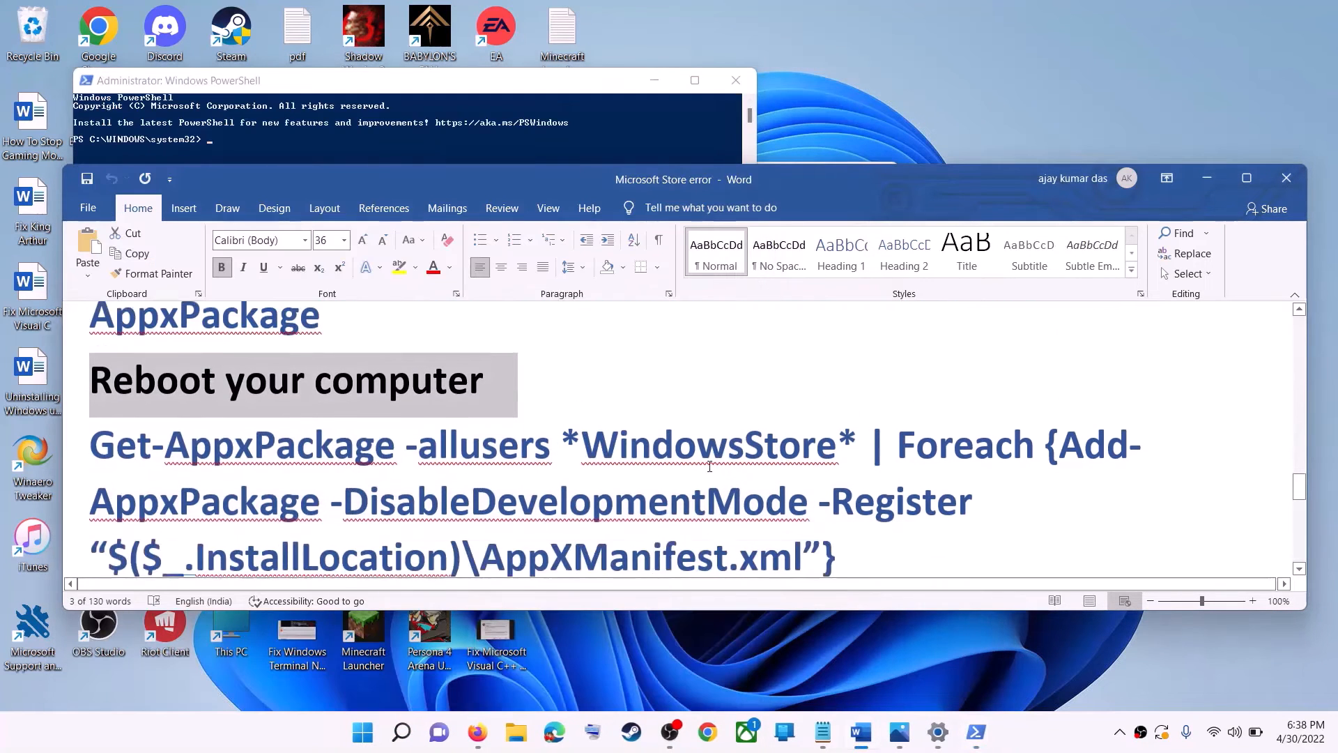
scroll(709, 466, "down", 1)
left_click_drag(858, 537, 145, 441)
right_click(154, 448)
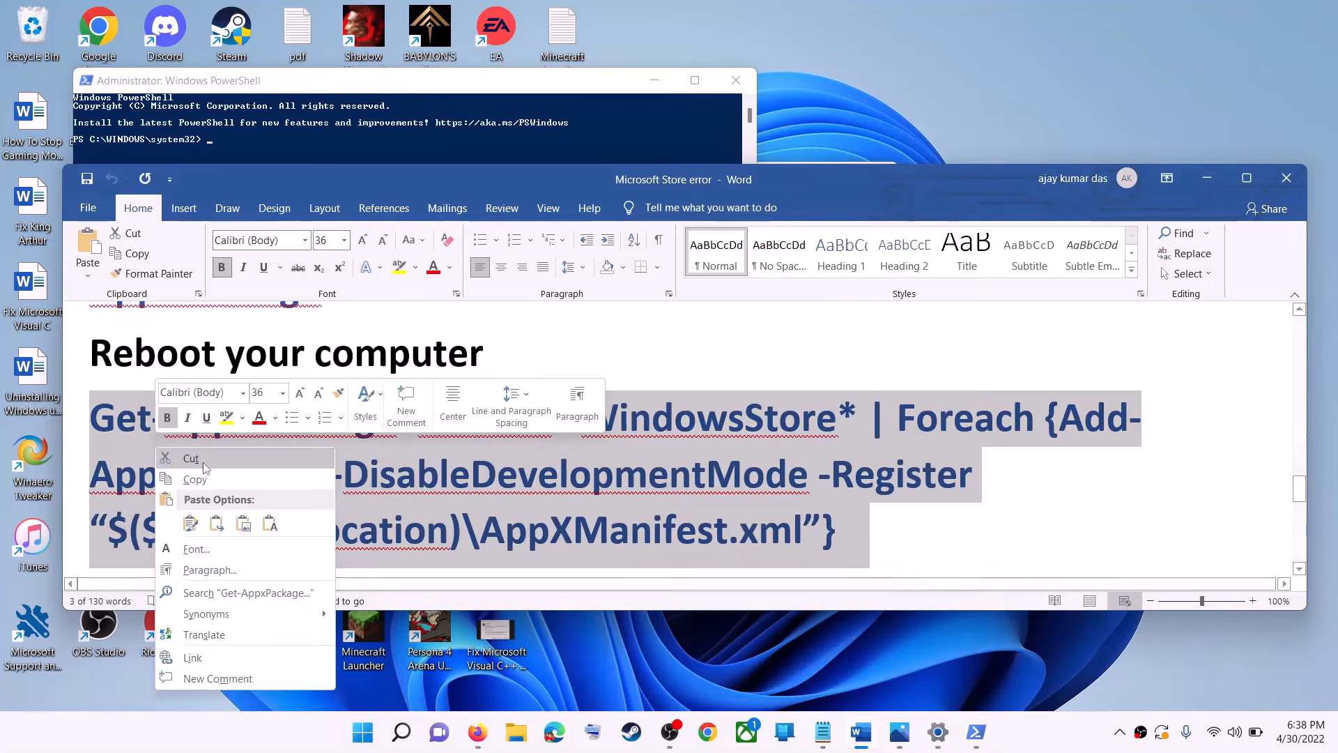
left_click(195, 479)
Step: Run the copied WindowsStore registration command in the new administrator PowerShell window
key("alt+Tab")
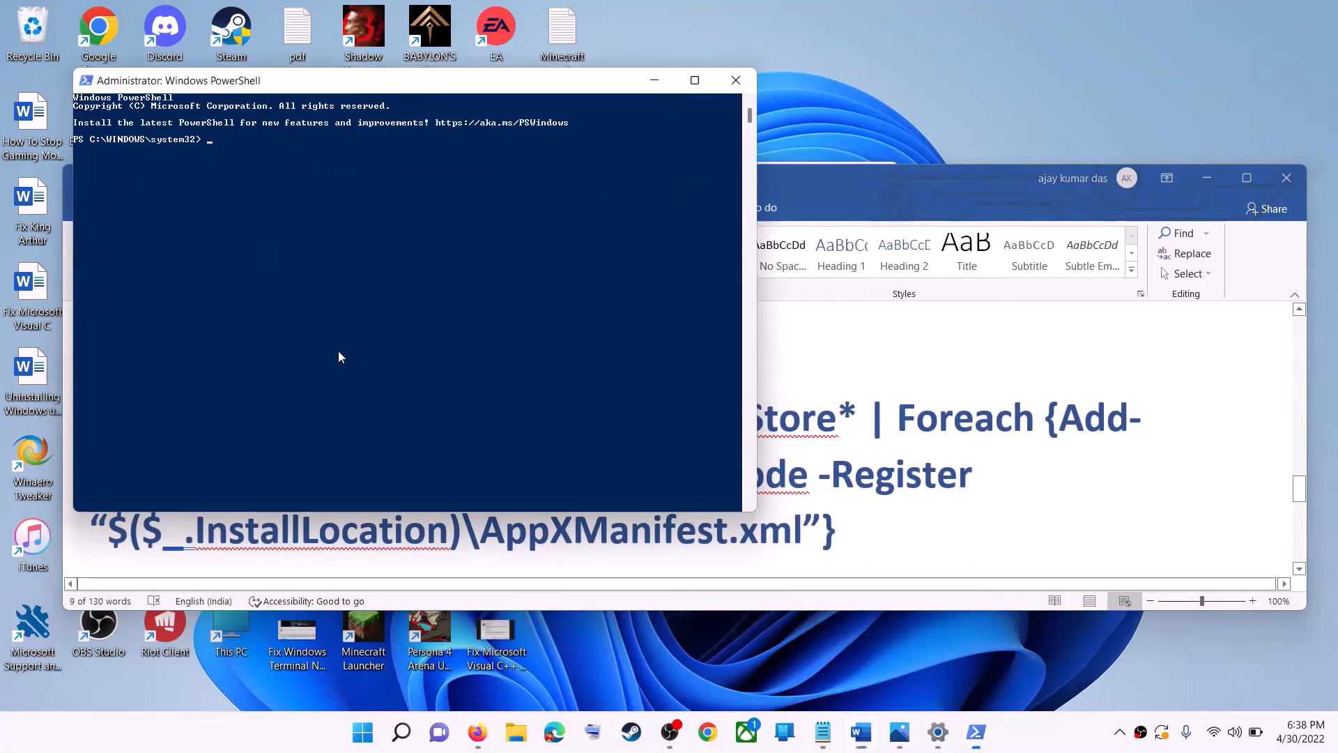
left_click(407, 286)
right_click(407, 286)
key("Return")
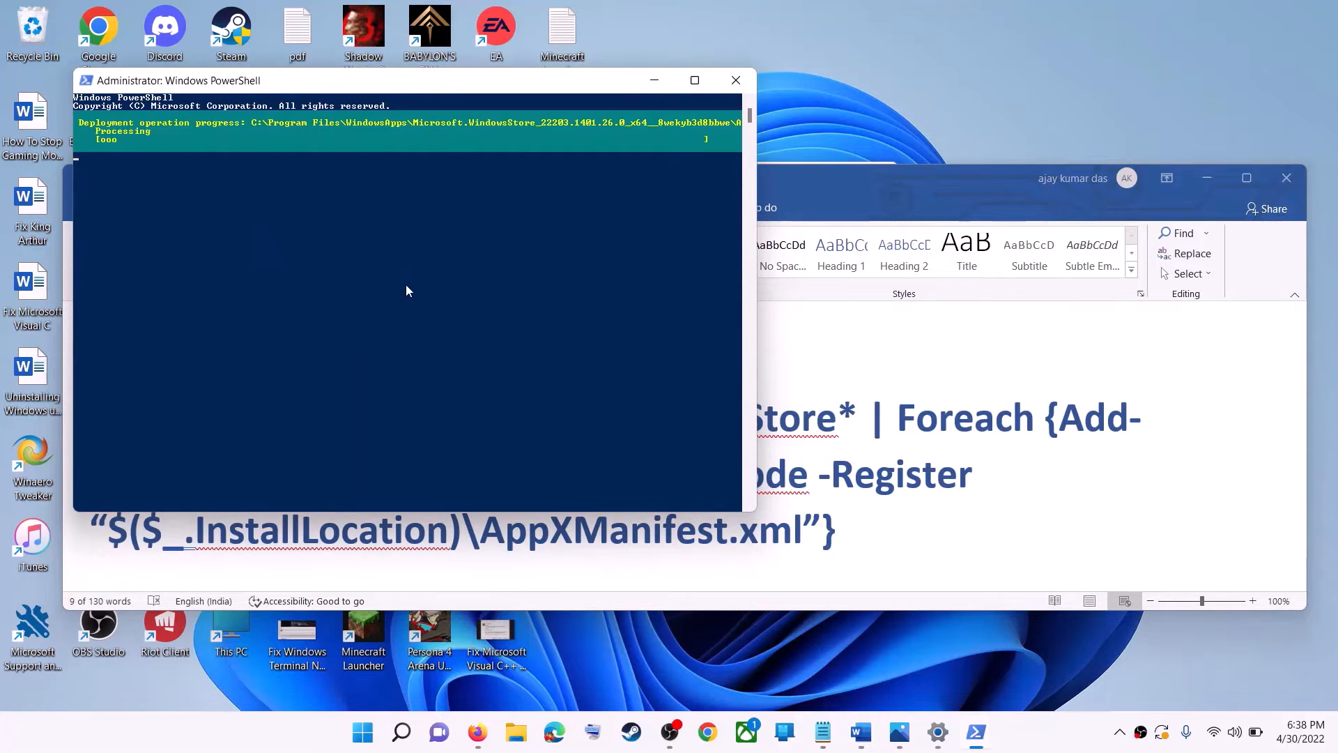
Step: Search Windows for "store" and open the reinstalled Microsoft Store
left_click(365, 742)
type("s")
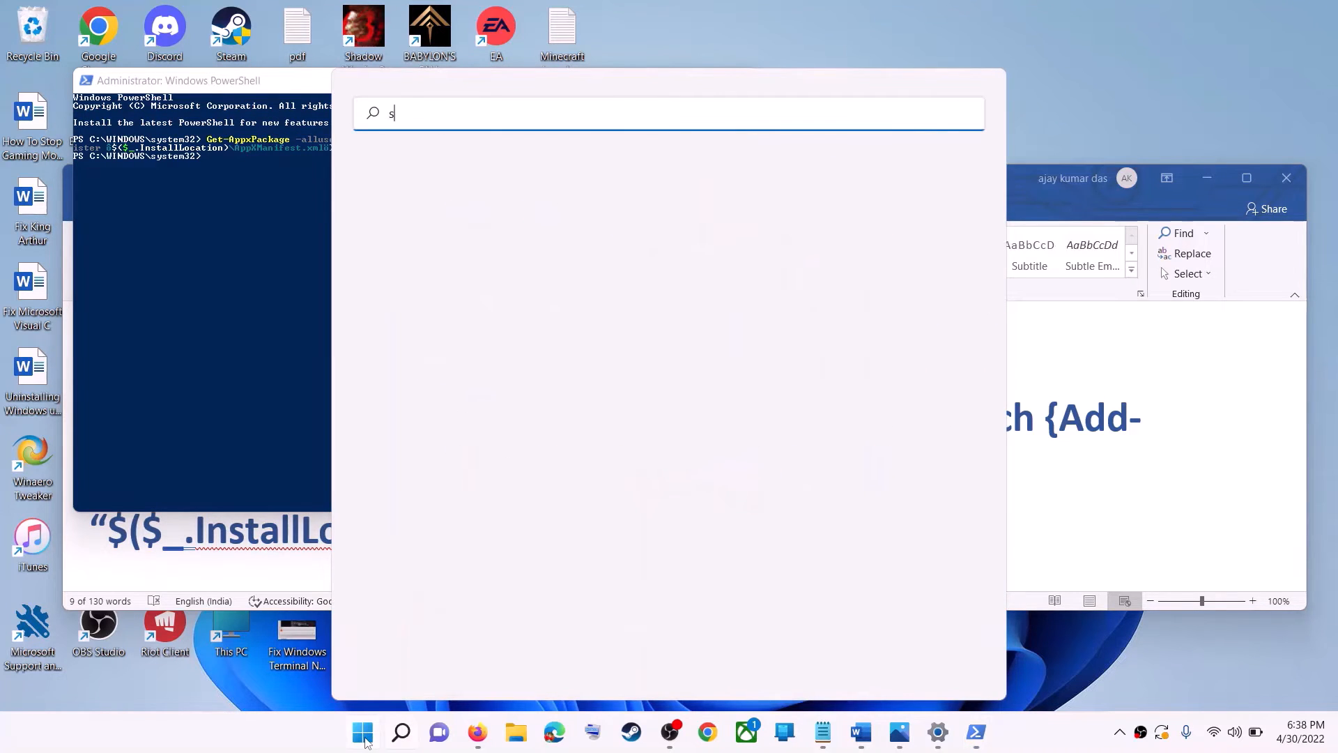
type("tore")
left_click(452, 252)
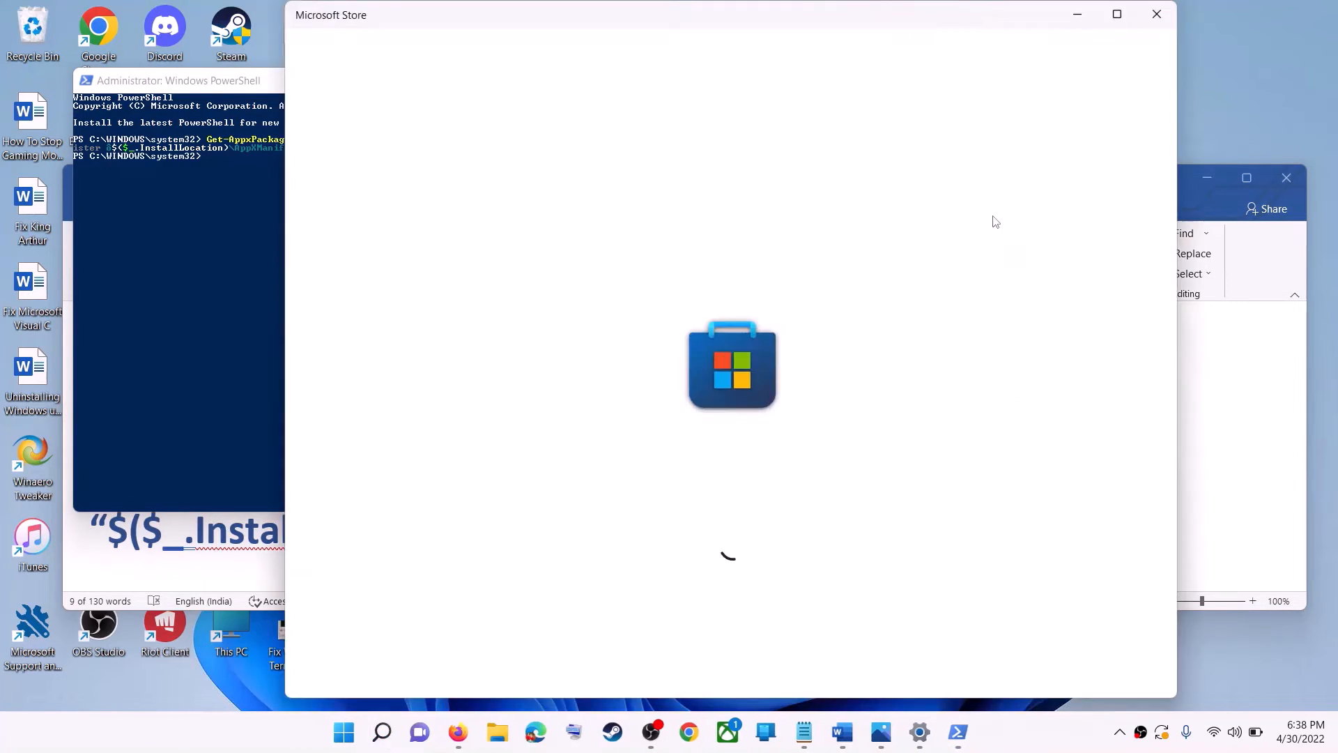
Step: Return to the Word notes and read Step 10 about the install drive and folder renaming
left_click(1245, 451)
scroll(467, 470, "down", 2)
scroll(467, 468, "down", 3)
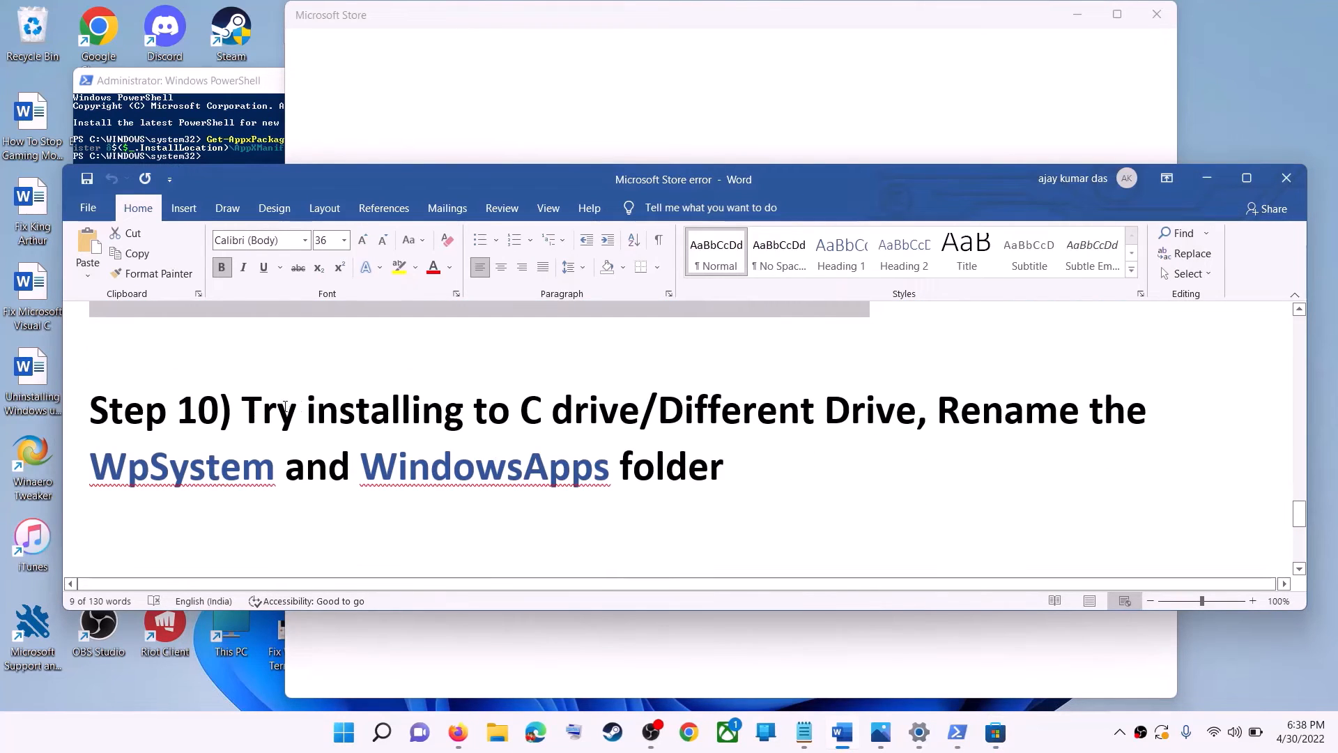
Step: Open the Storage page of the System settings in Windows Settings
left_click_drag(295, 409, 914, 412)
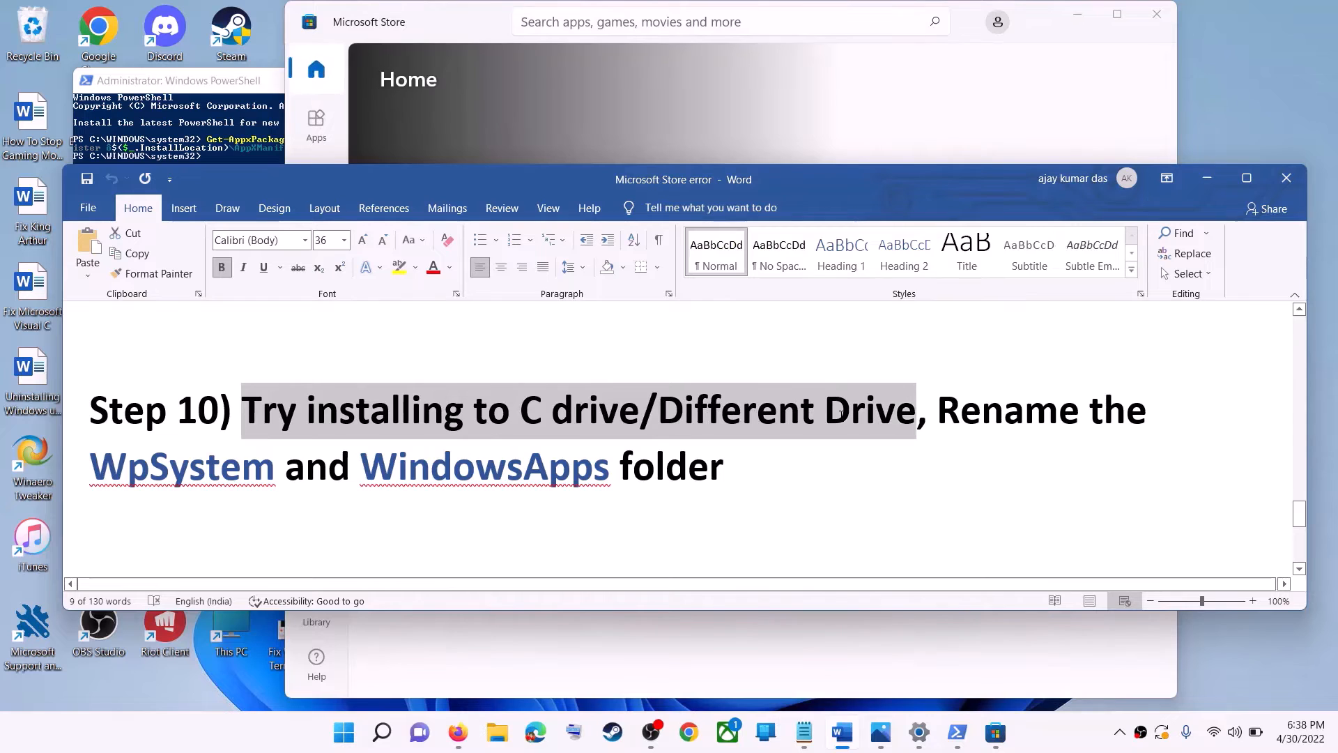
left_click(344, 732)
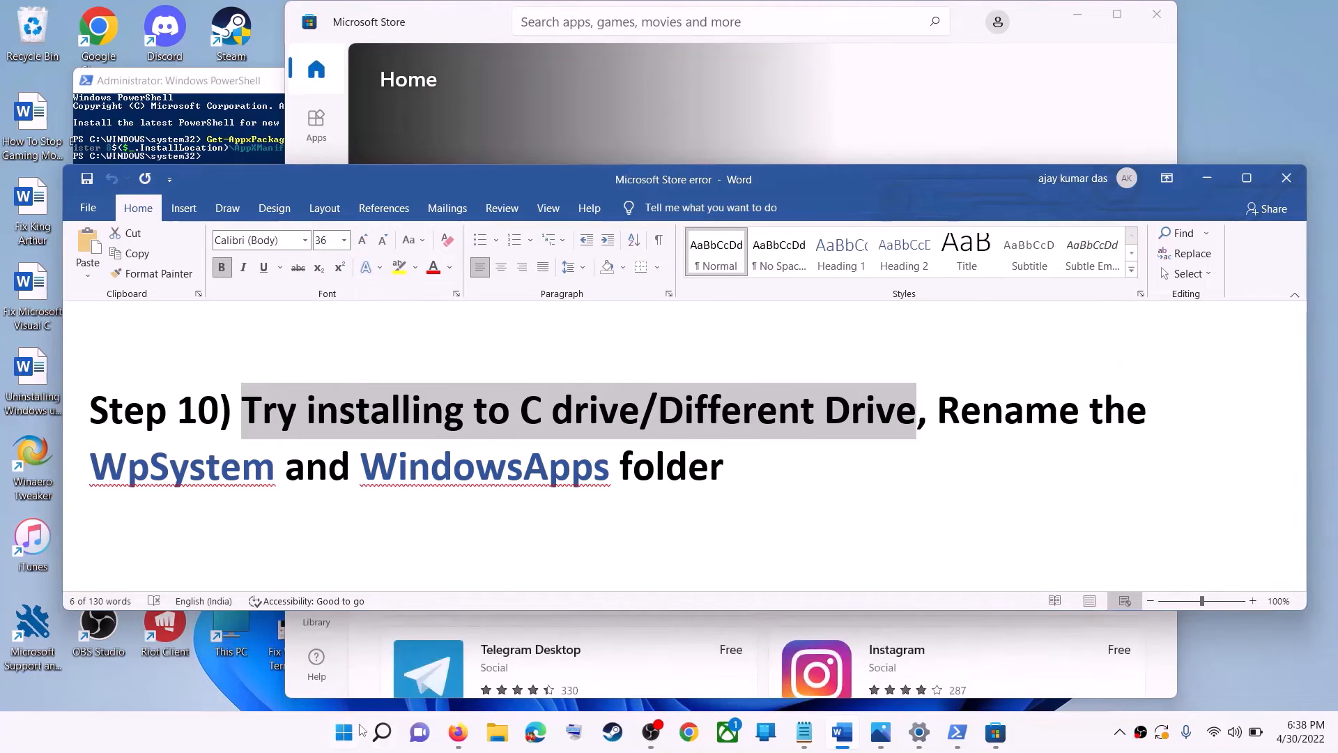
left_click(609, 305)
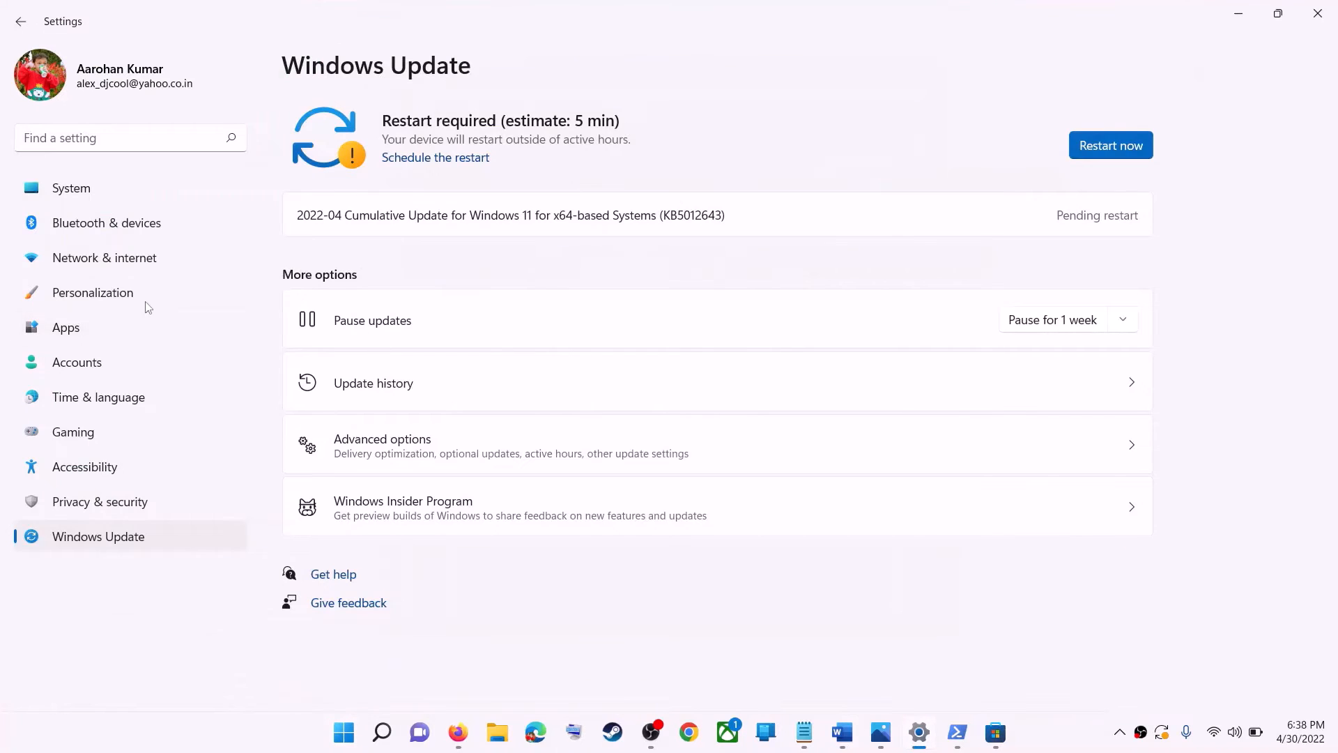
left_click(85, 194)
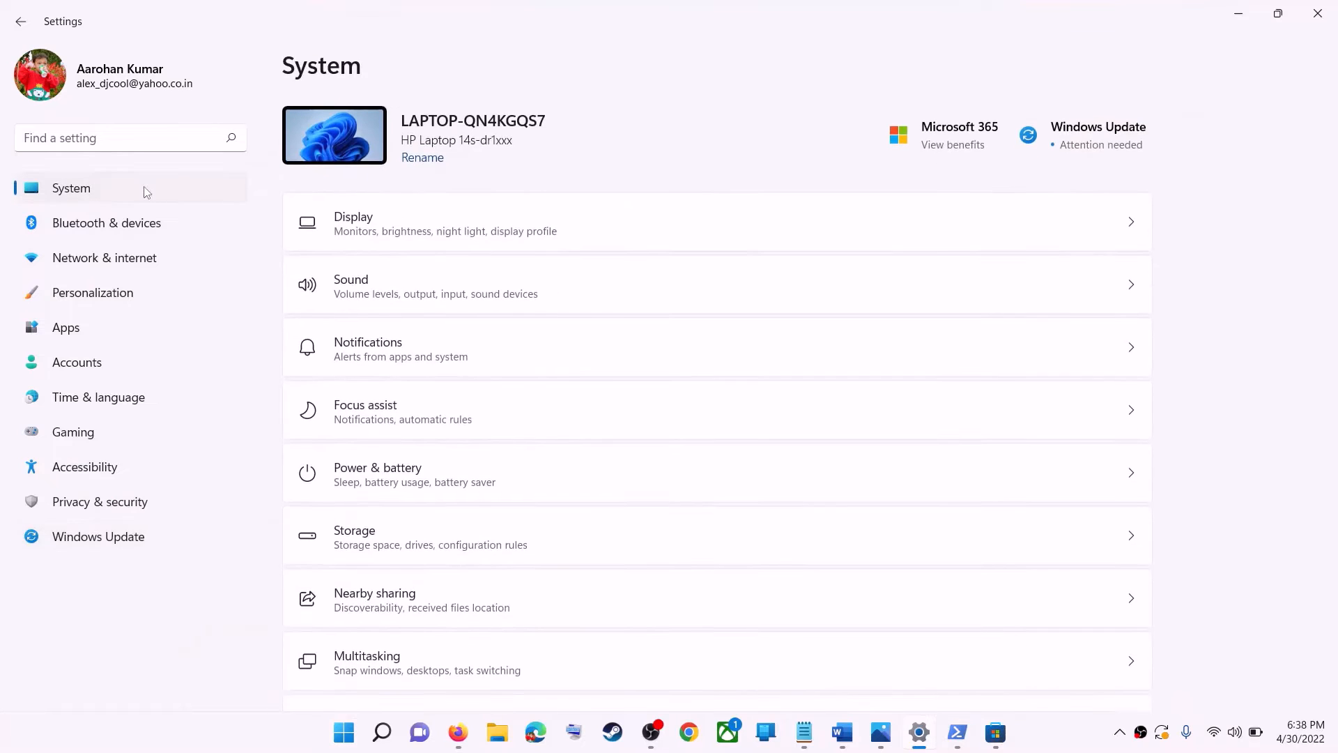
scroll(385, 382, "down", 3)
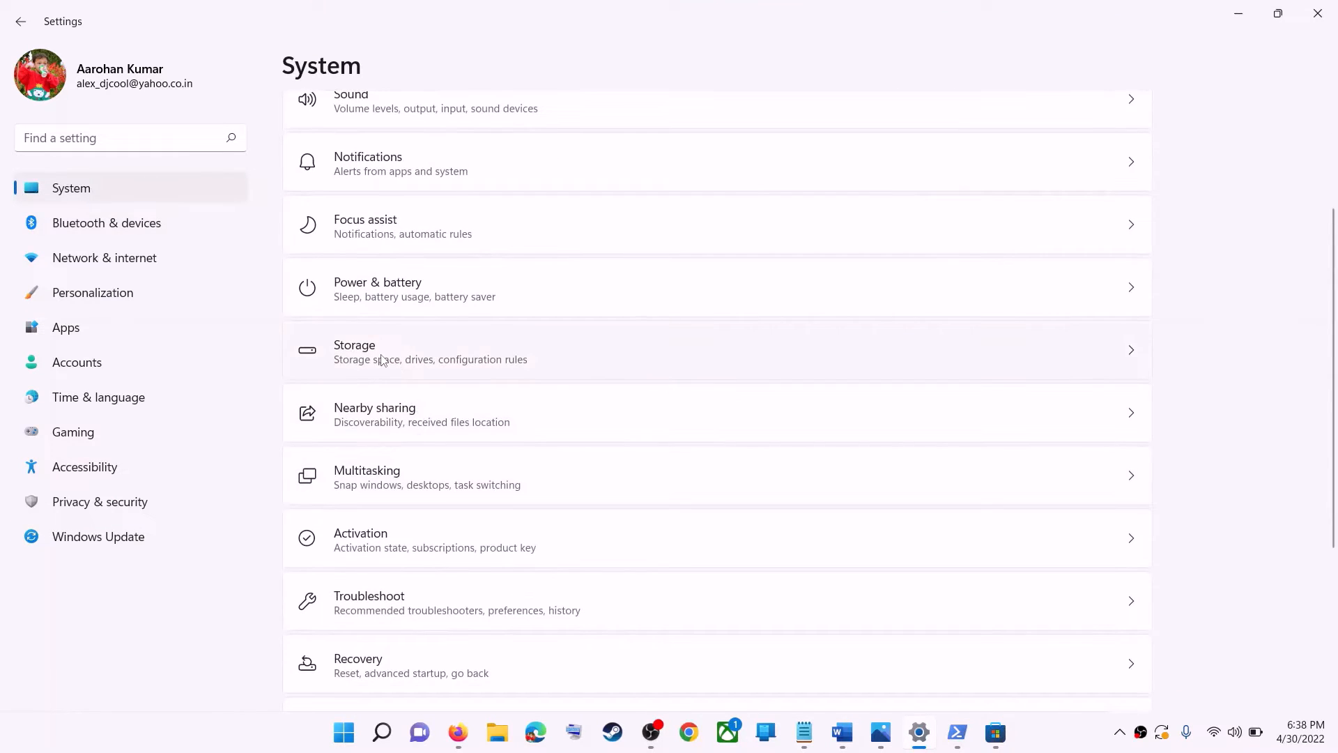
left_click(382, 361)
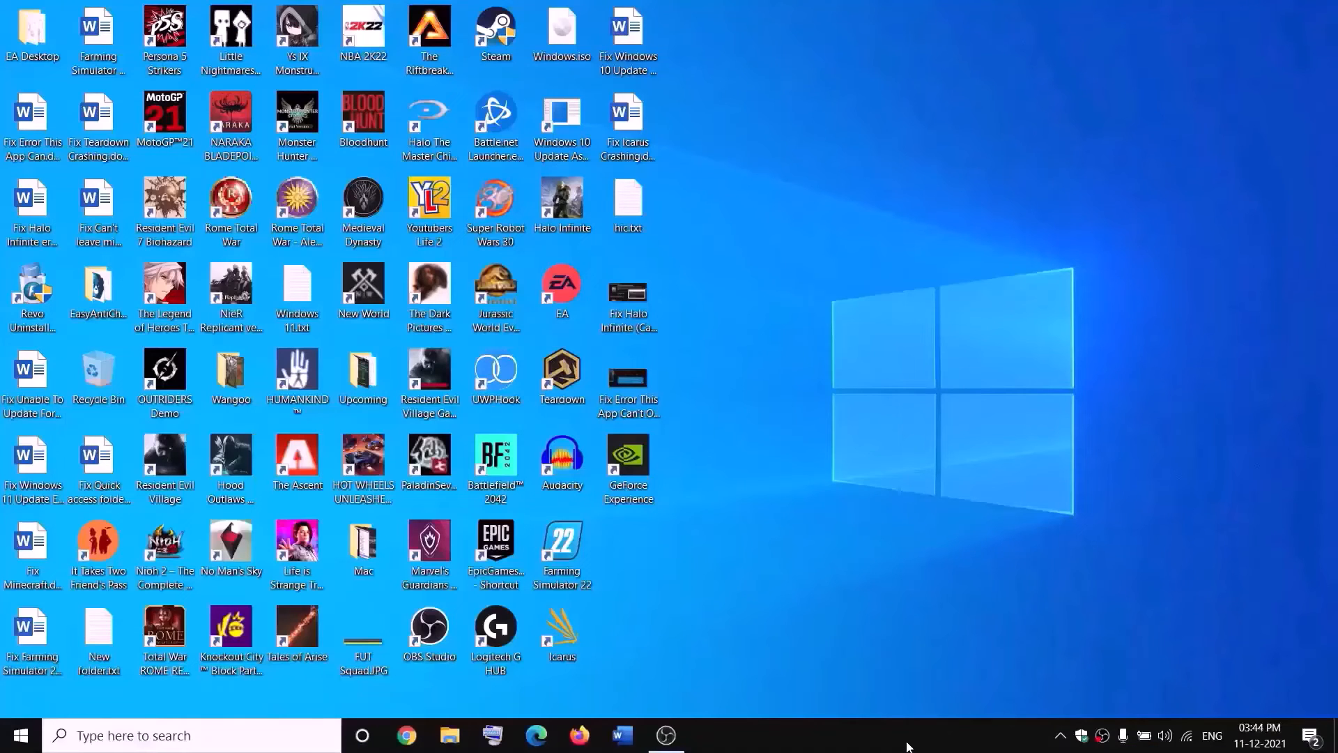
Step: Open the New Volume (D:) drive in File Explorer and locate the WpSystem folder
left_click(456, 736)
left_click(70, 355)
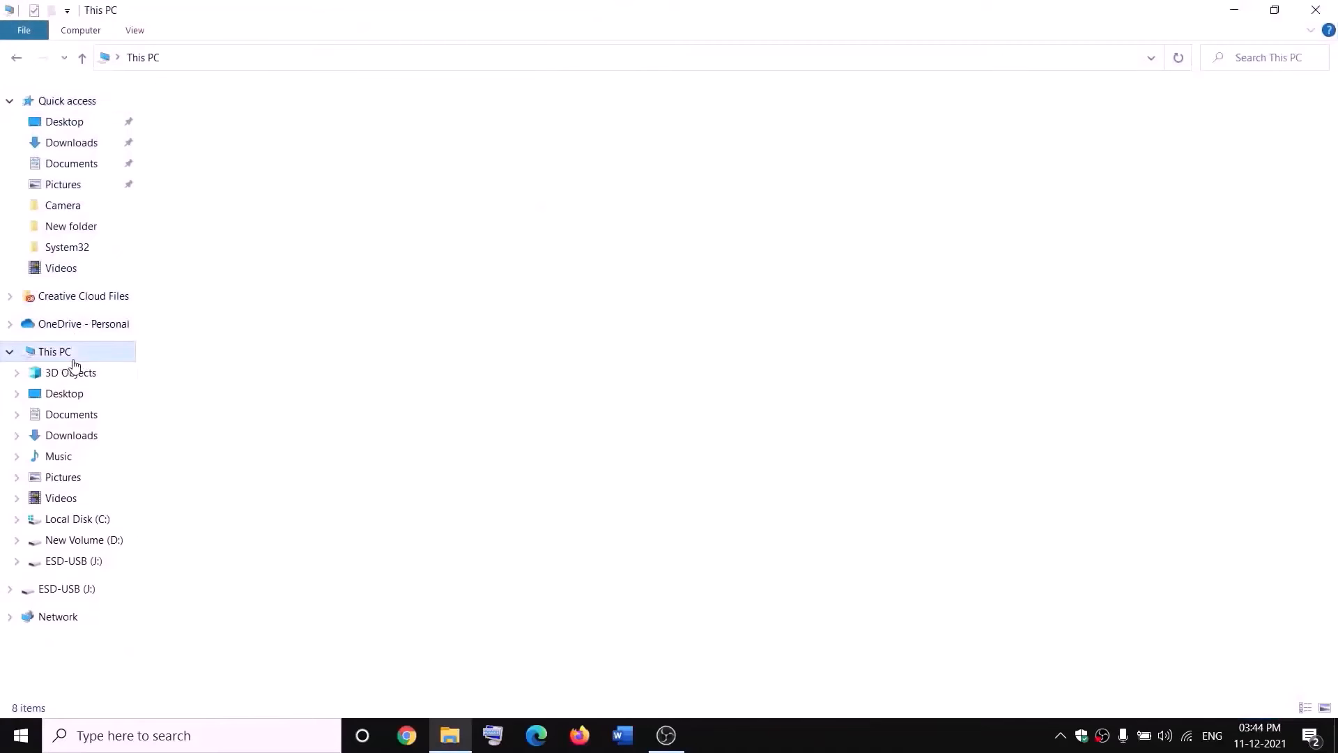
double_click(499, 260)
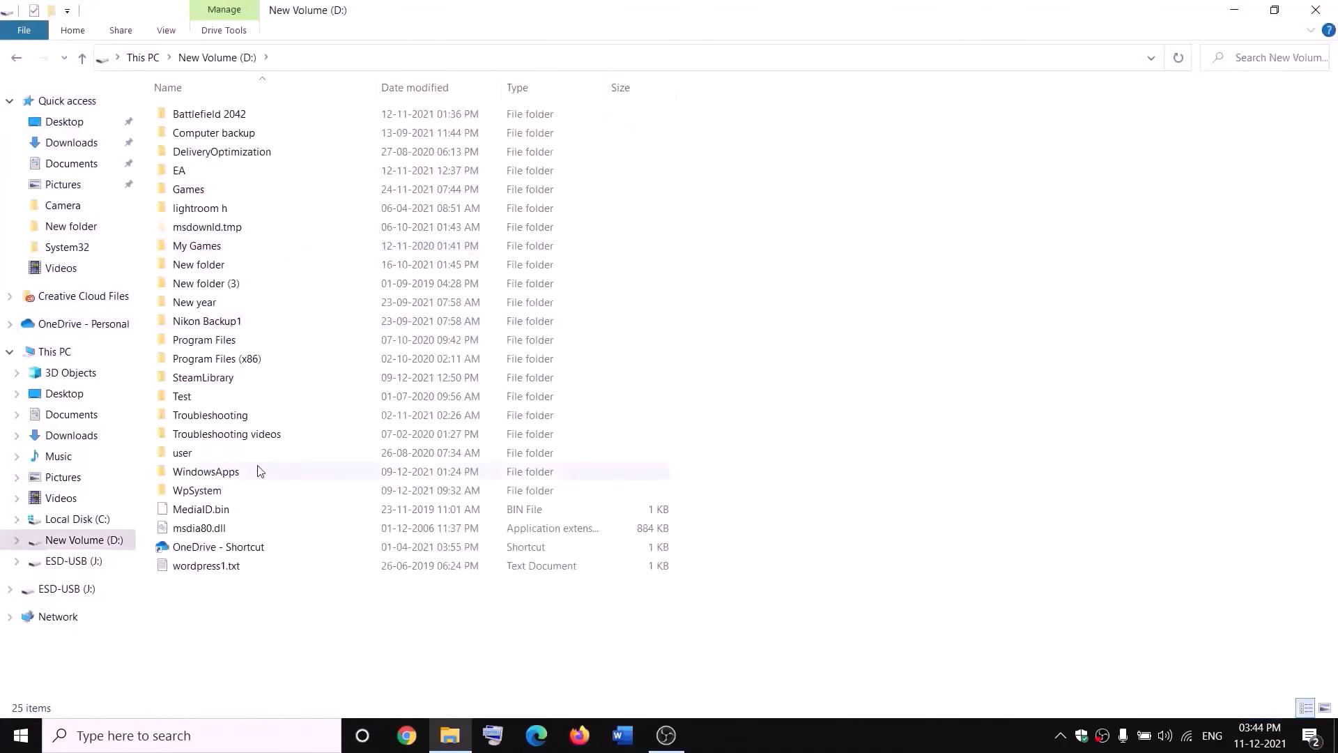
left_click(207, 489)
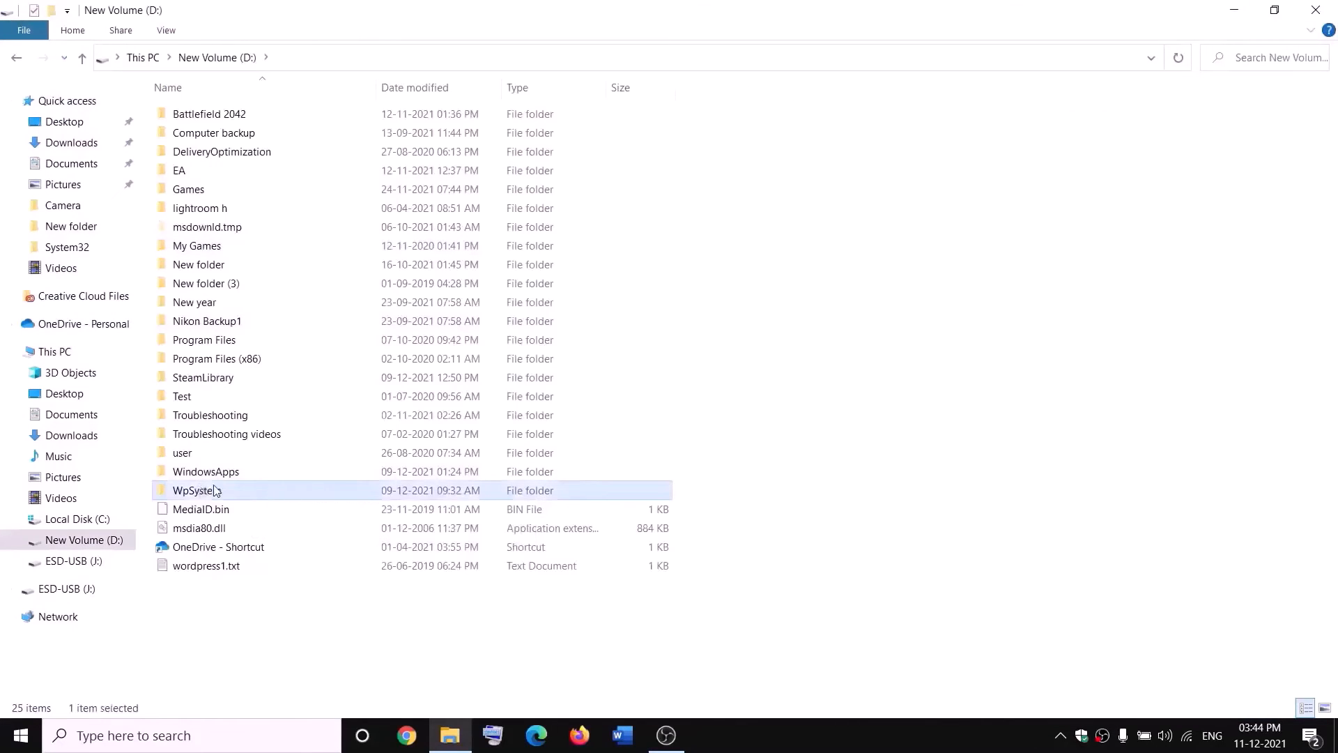
right_click(218, 496)
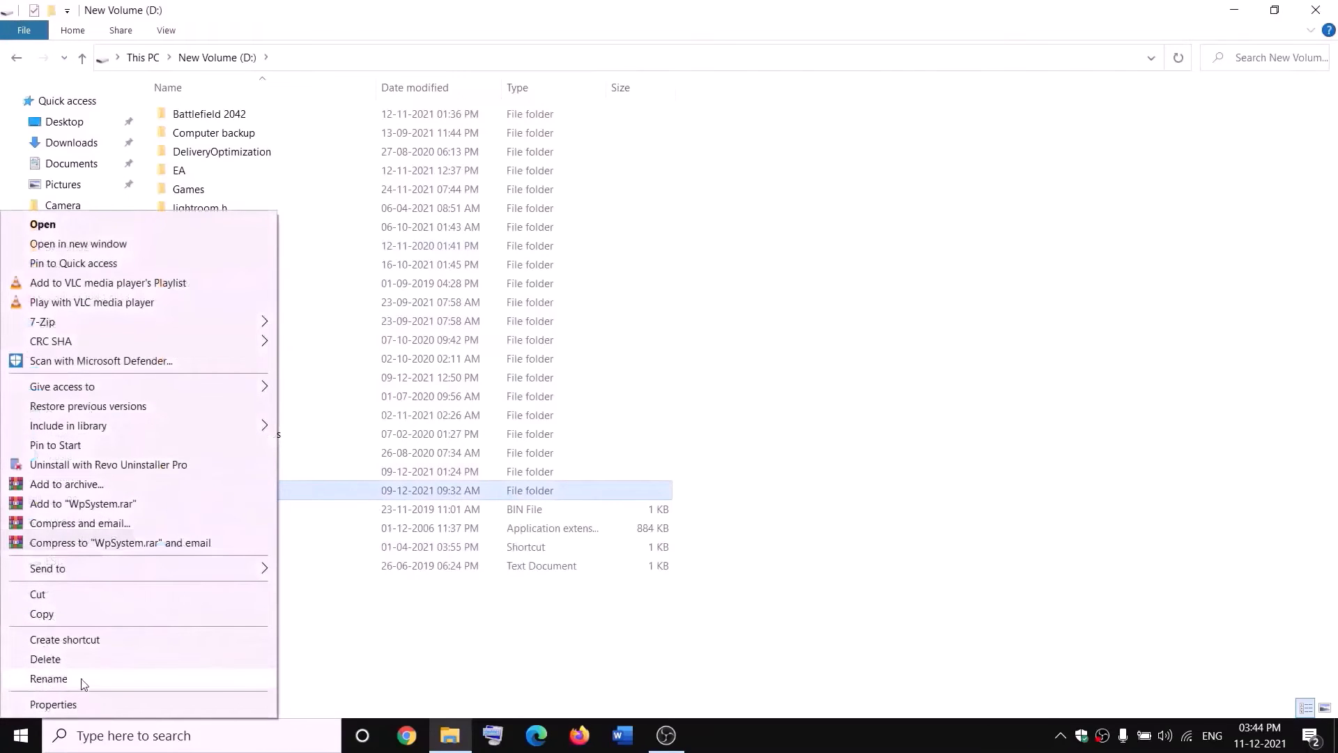
left_click(424, 636)
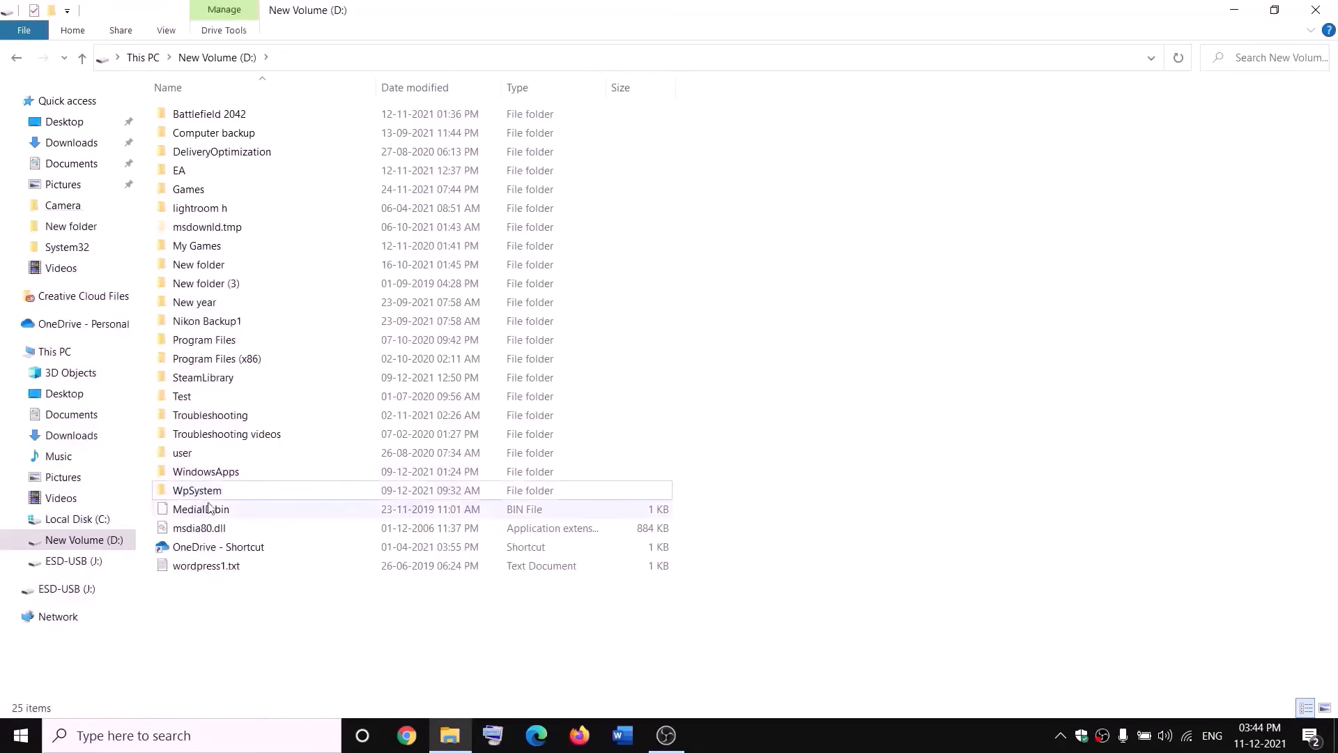
Step: Open the advanced security settings for the WpSystem folder on the D: drive
mouse_move(198, 495)
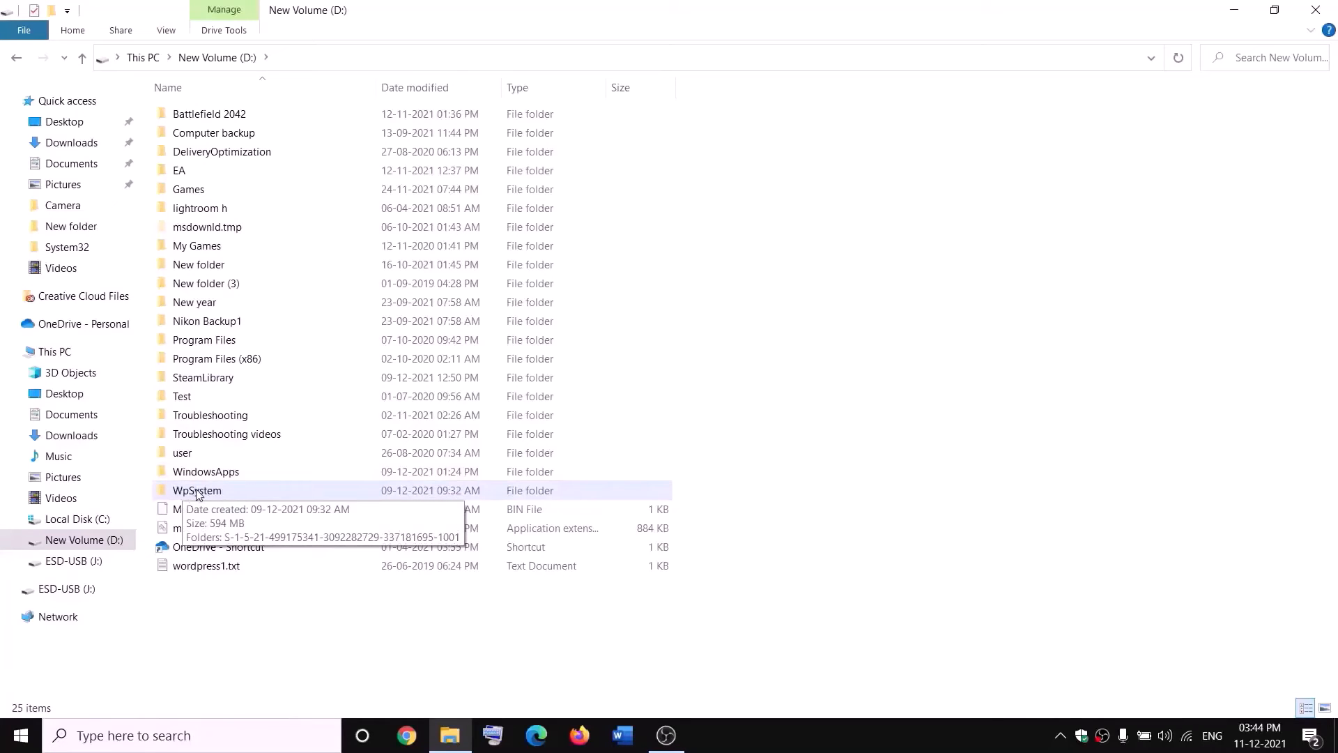
right_click(197, 494)
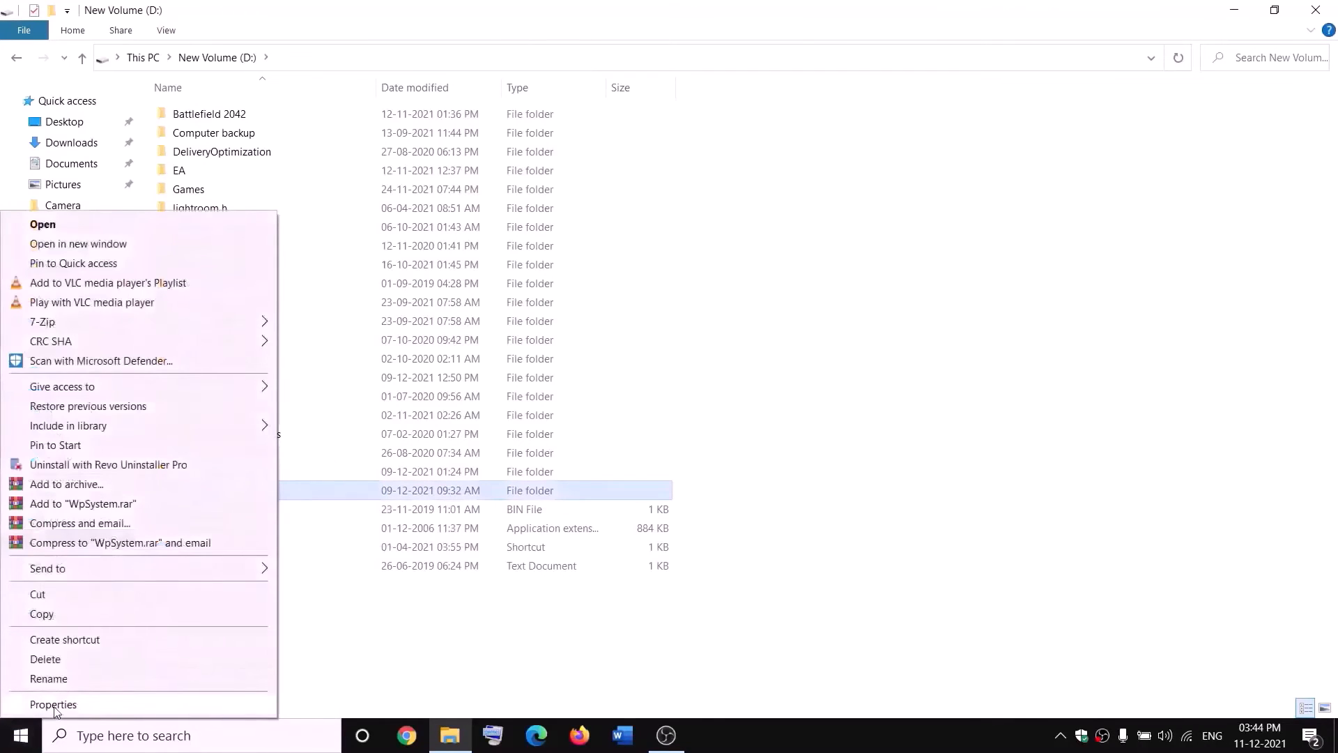
left_click(53, 704)
left_click_drag(481, 306, 573, 195)
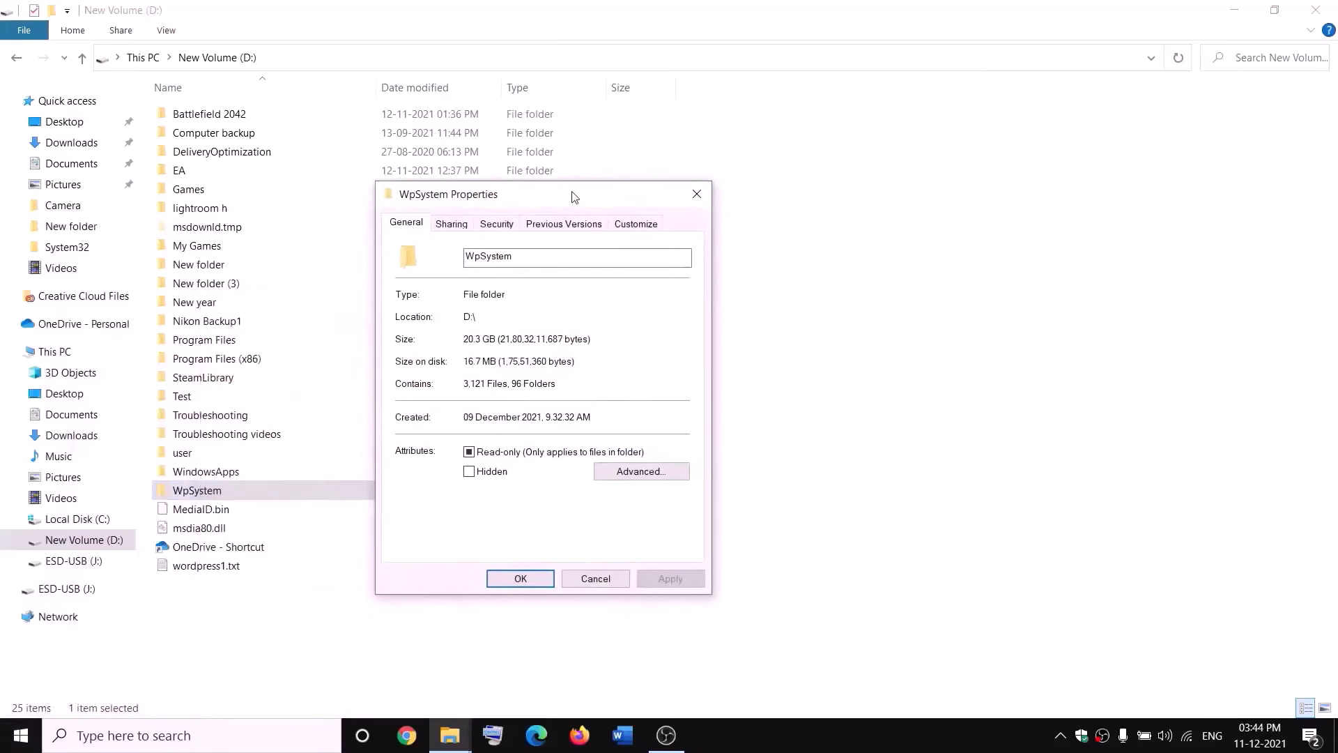
left_click(497, 226)
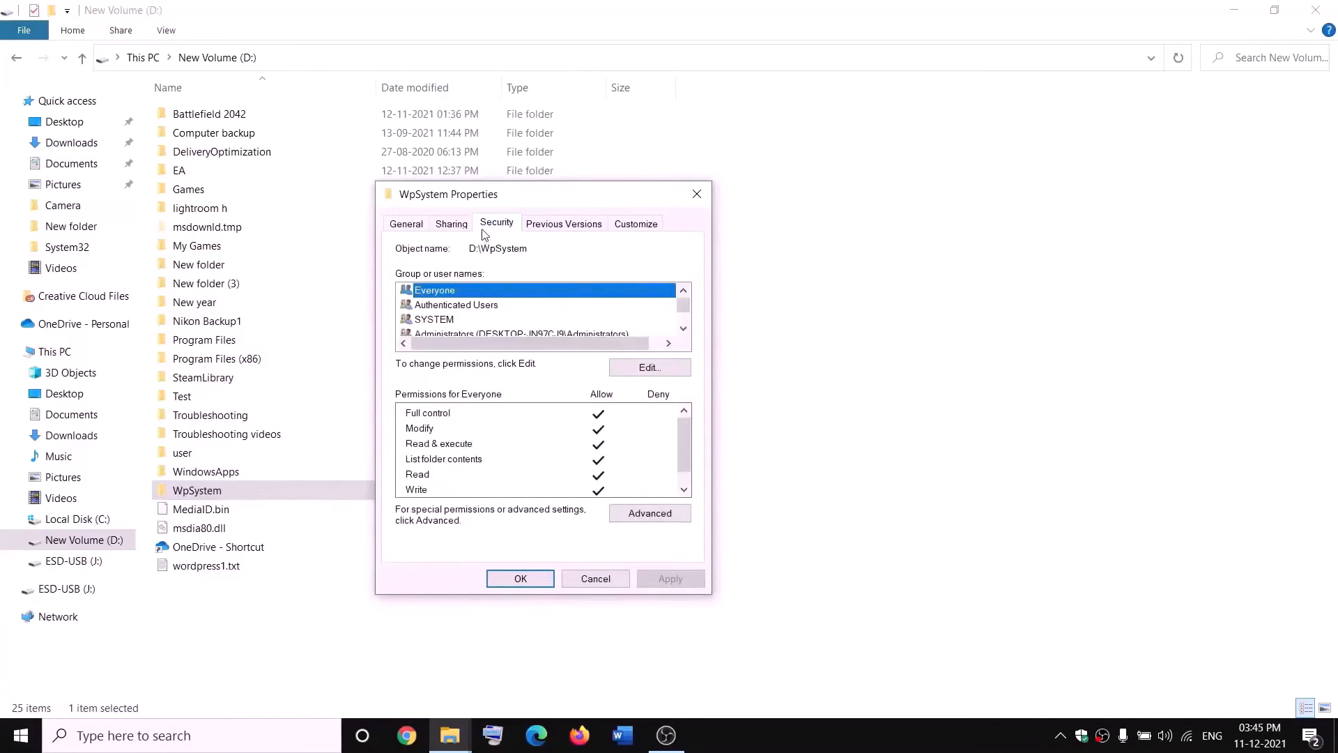
left_click(645, 516)
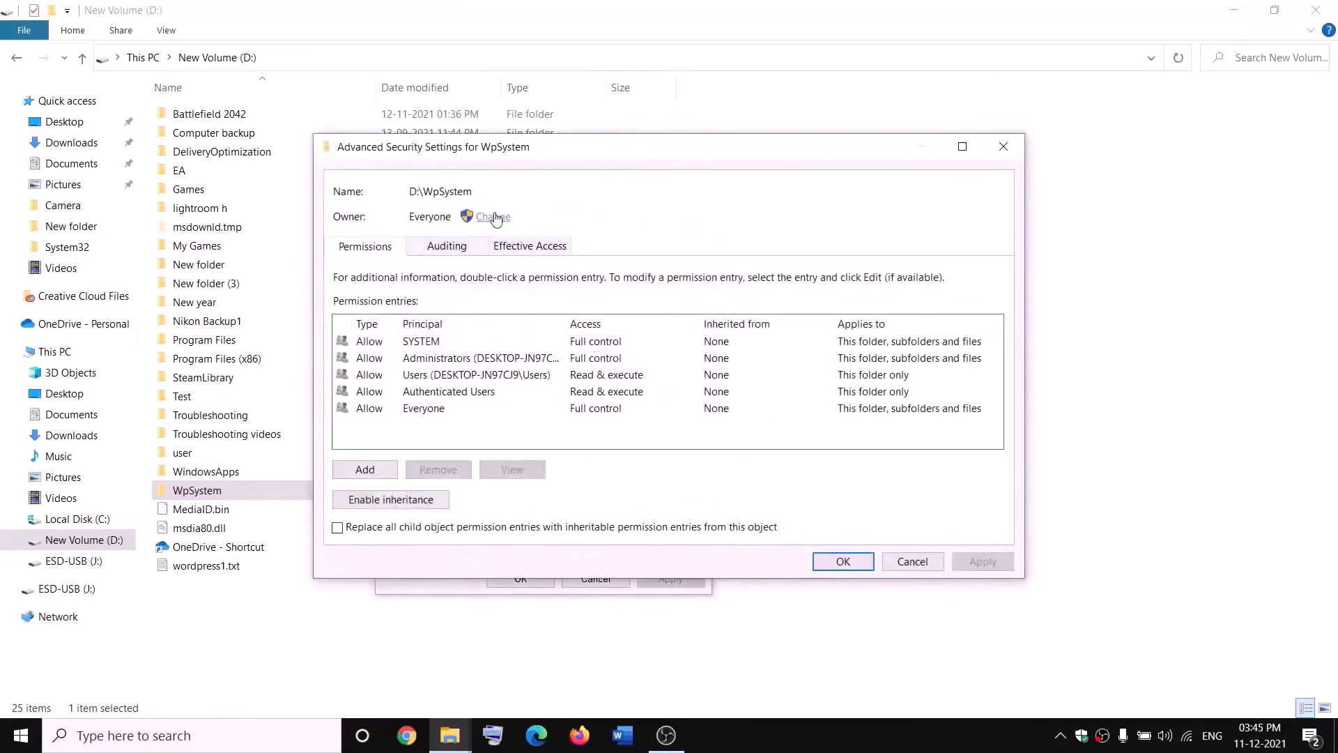
Step: Change the owner of the WpSystem folder to Everyone, apply it, and close the folder's properties
left_click(494, 217)
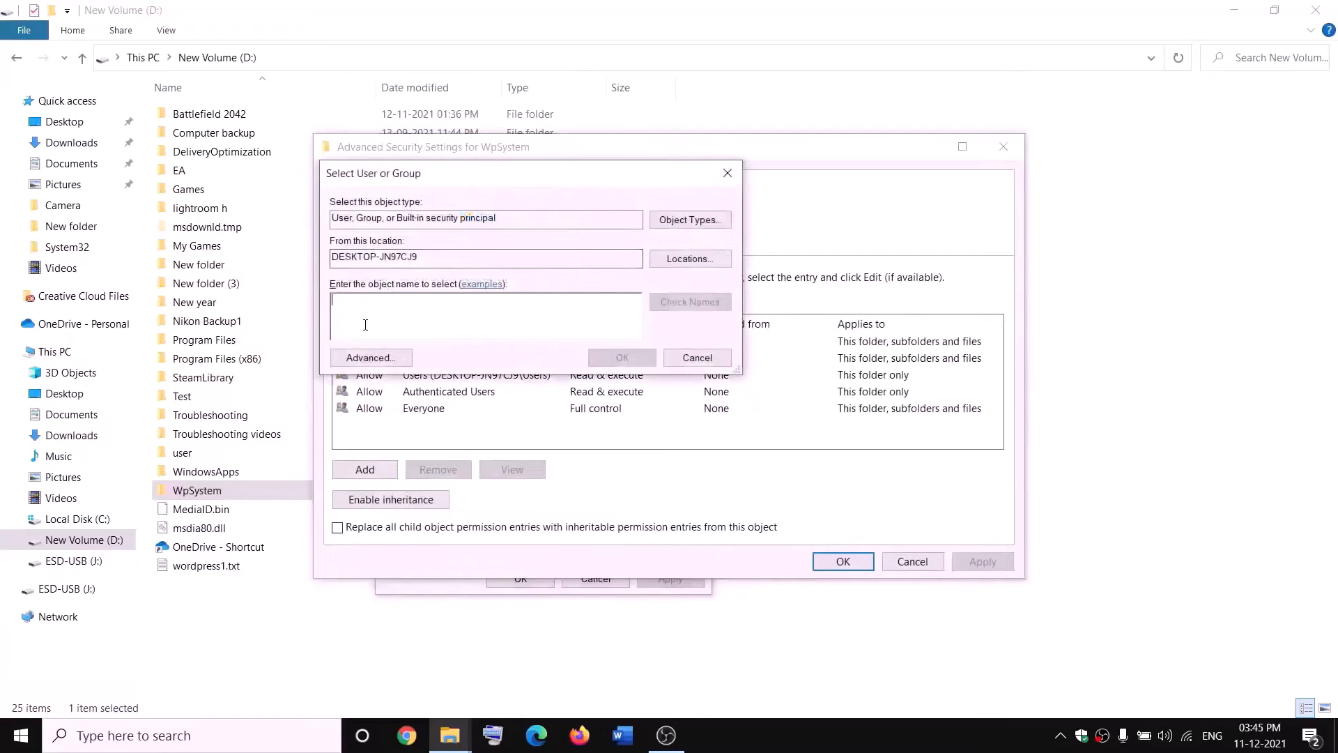
type("w")
type("everyo")
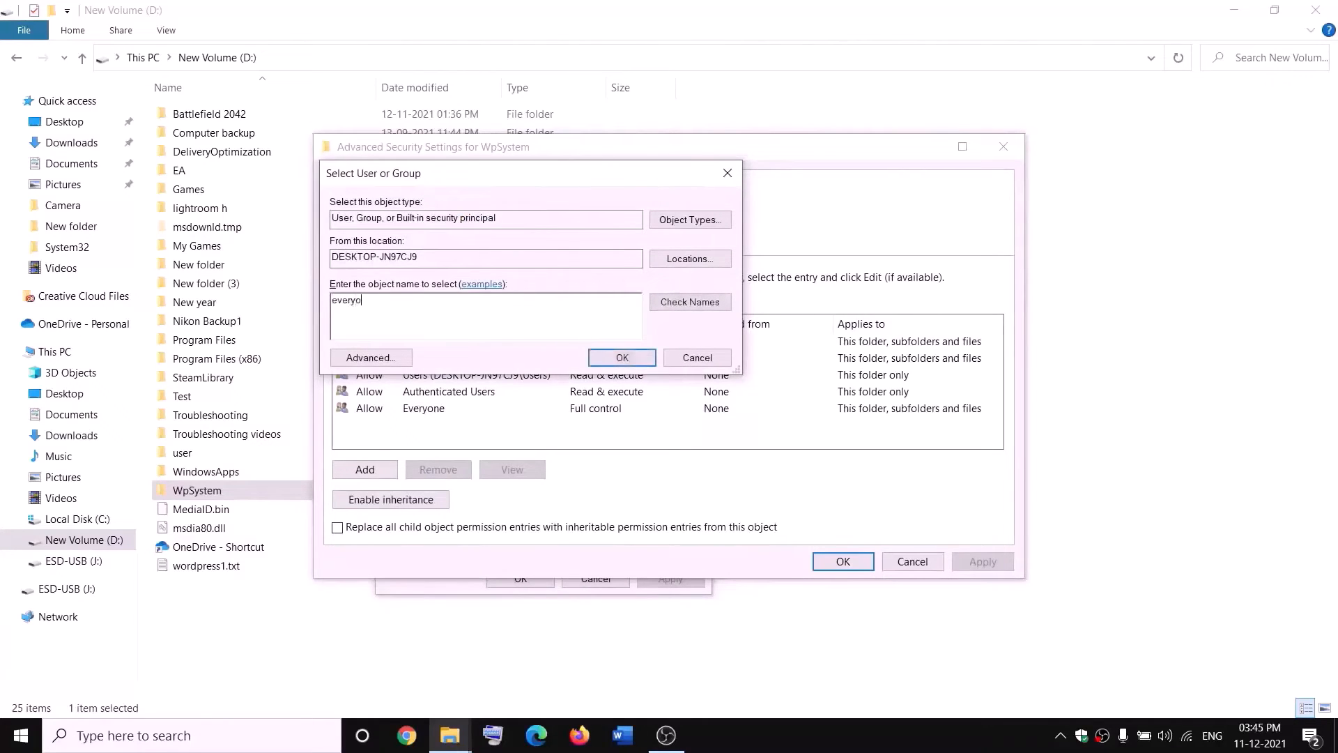
type("ne")
left_click_drag(402, 296, 315, 309)
left_click(690, 302)
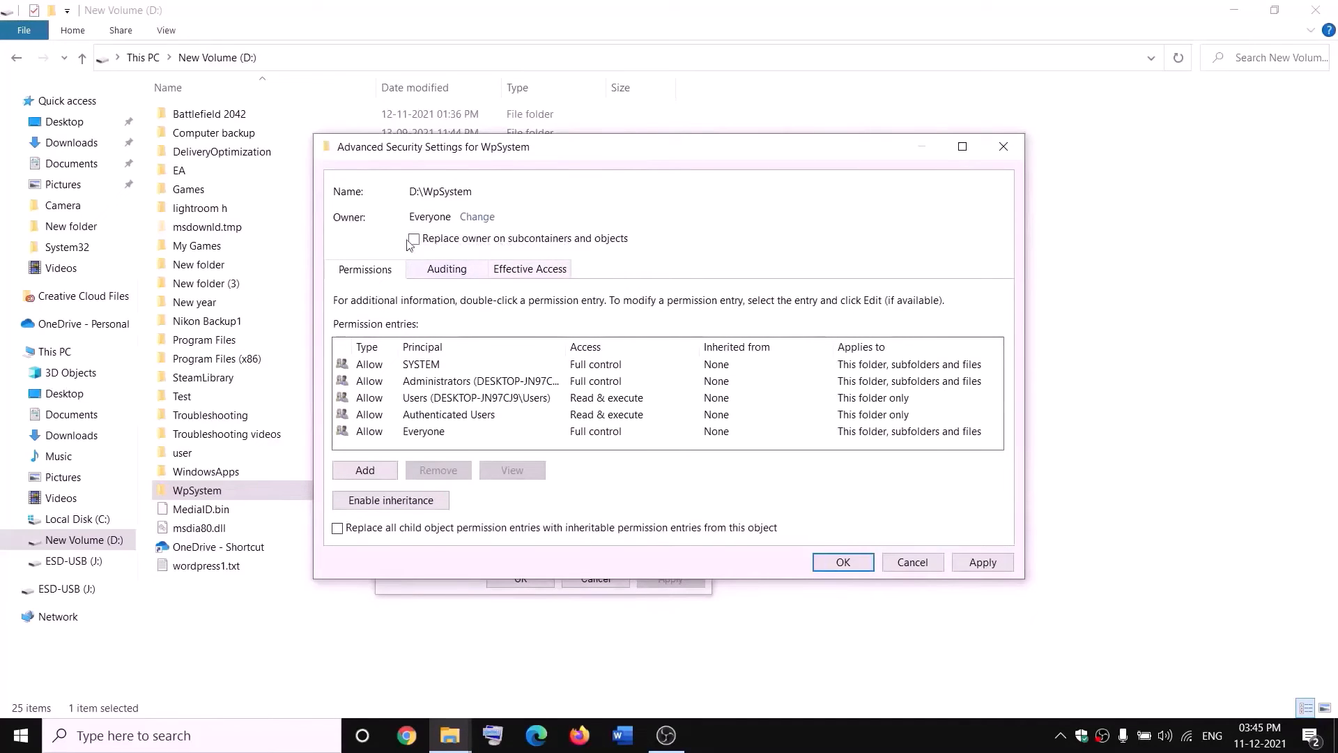
left_click(1006, 566)
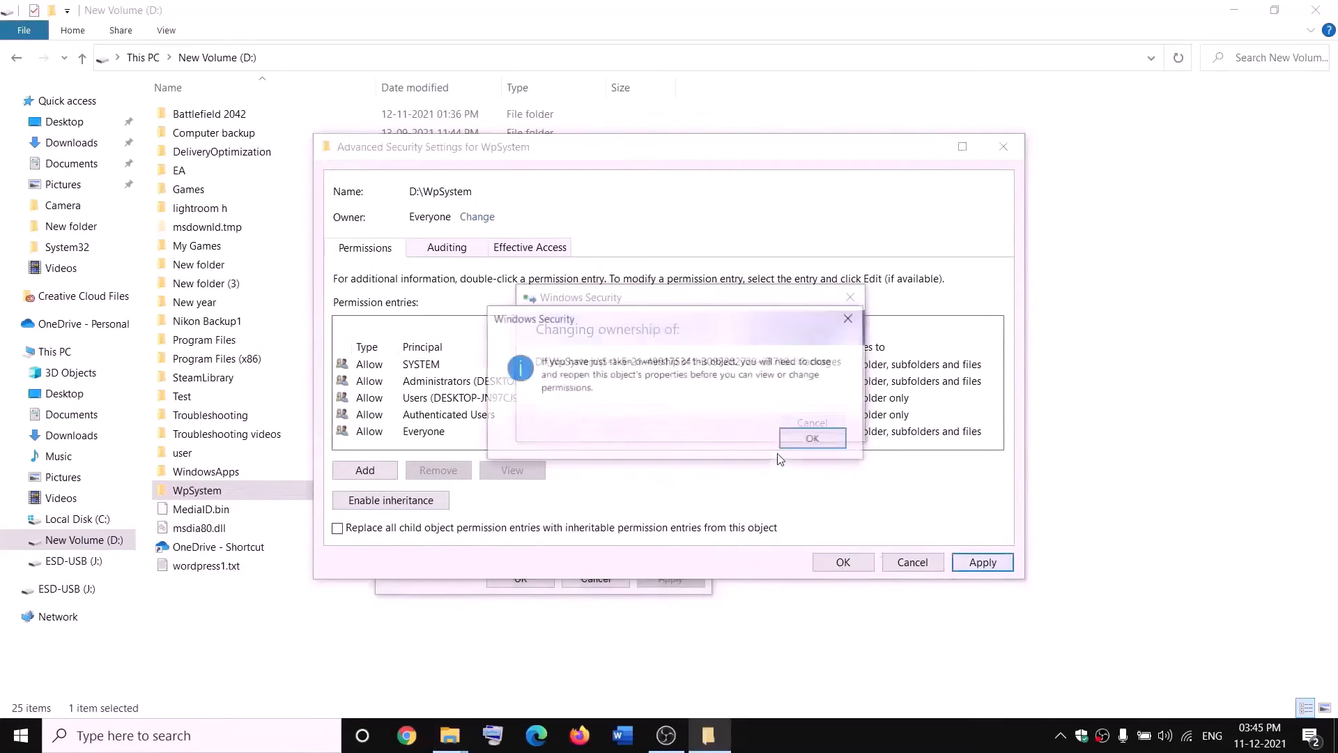
left_click(811, 438)
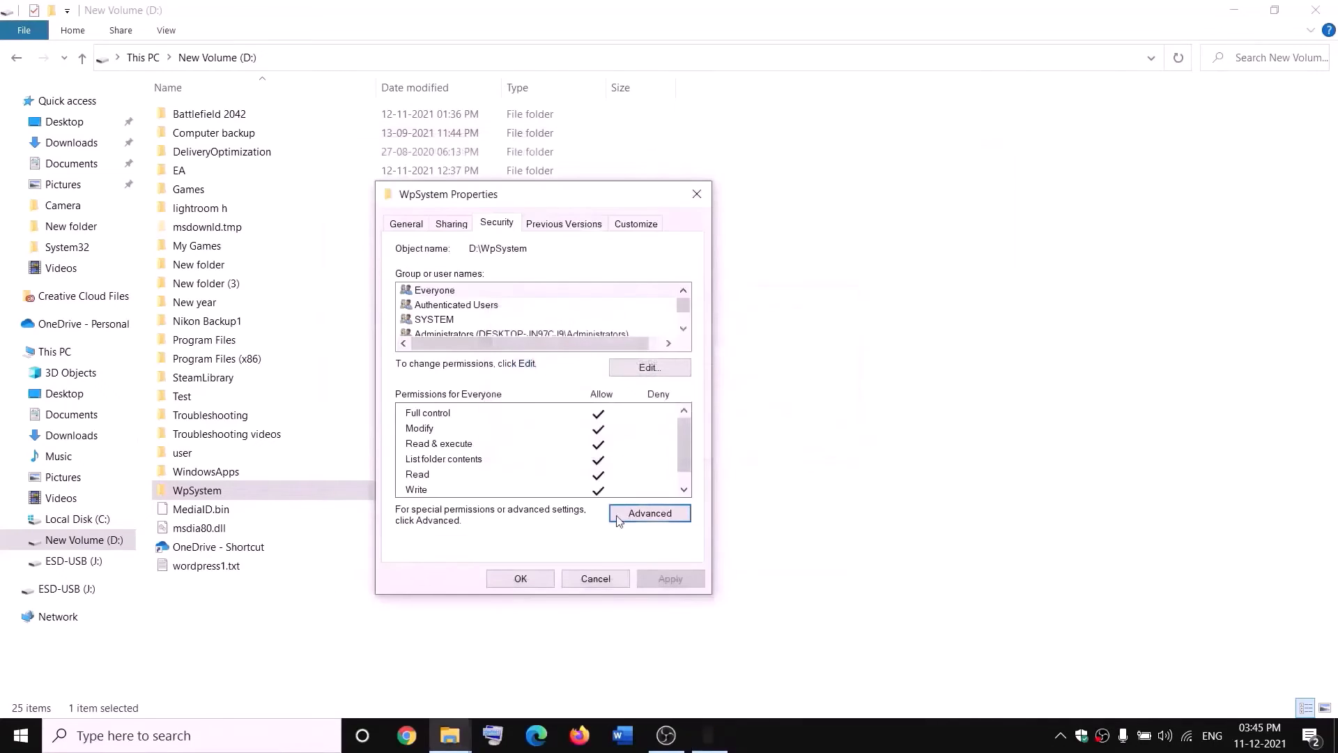
left_click(520, 578)
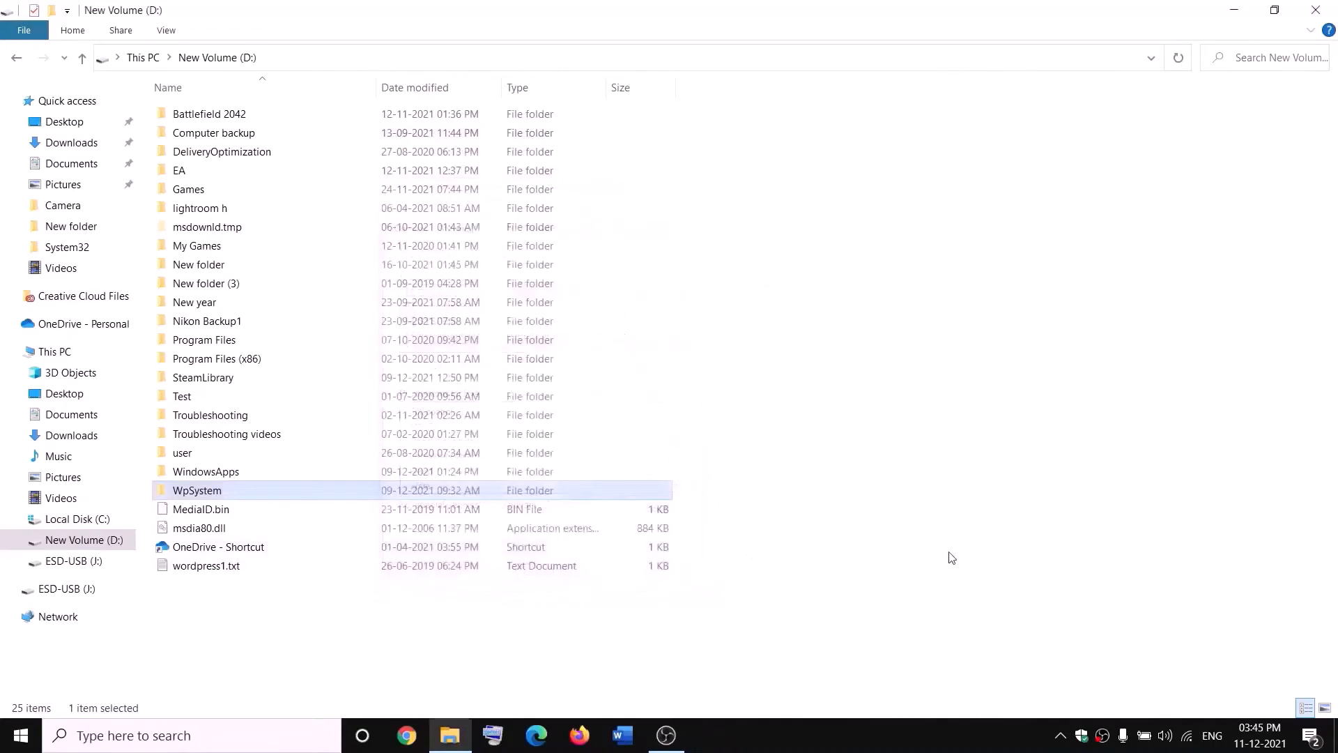
Step: Reopen the WpSystem folder's properties and go back to its advanced security settings
right_click(200, 494)
left_click(83, 703)
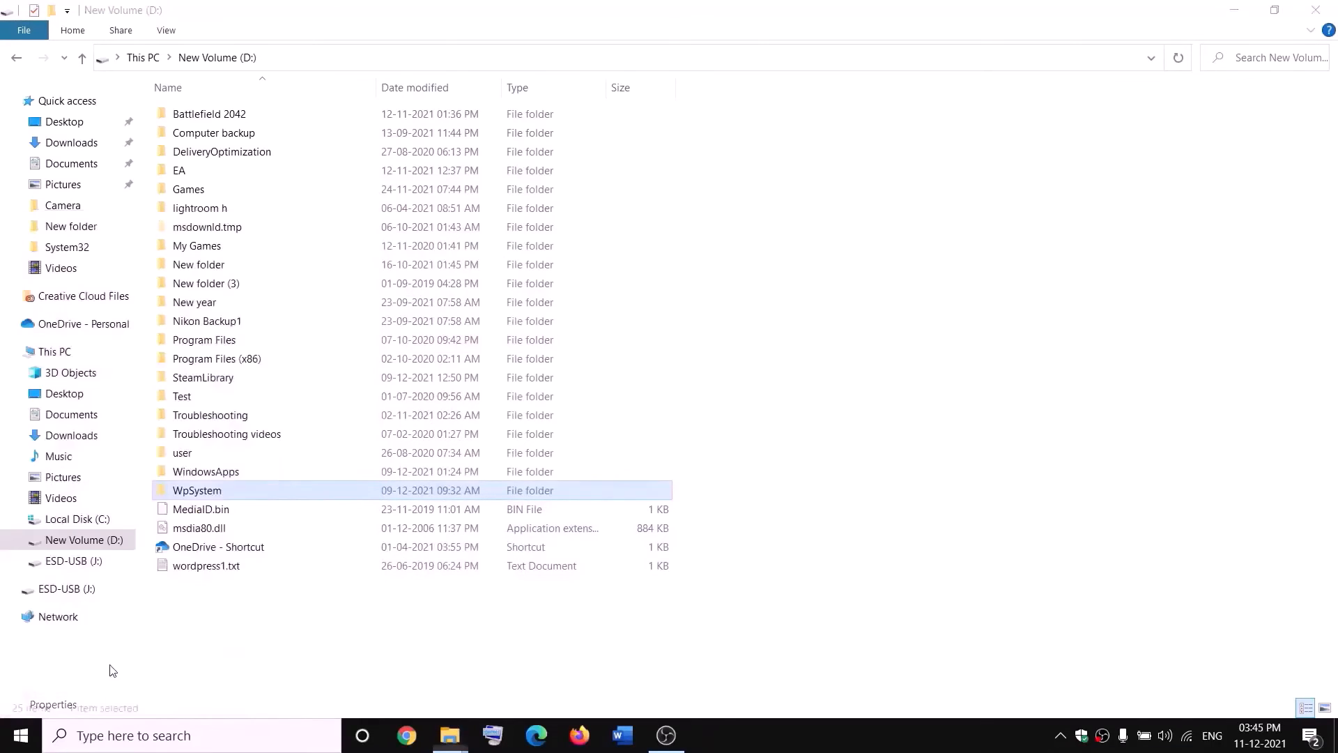
left_click_drag(372, 324, 498, 229)
left_click(492, 254)
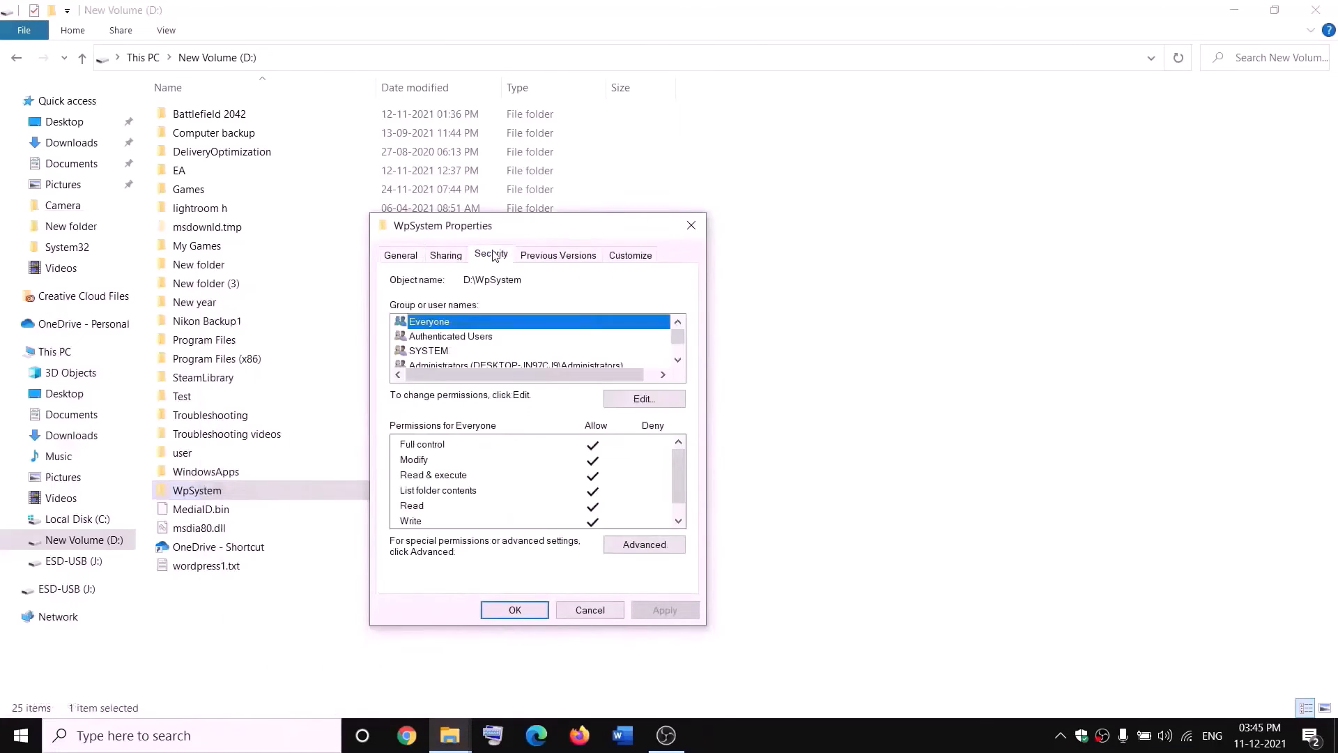
left_click(648, 549)
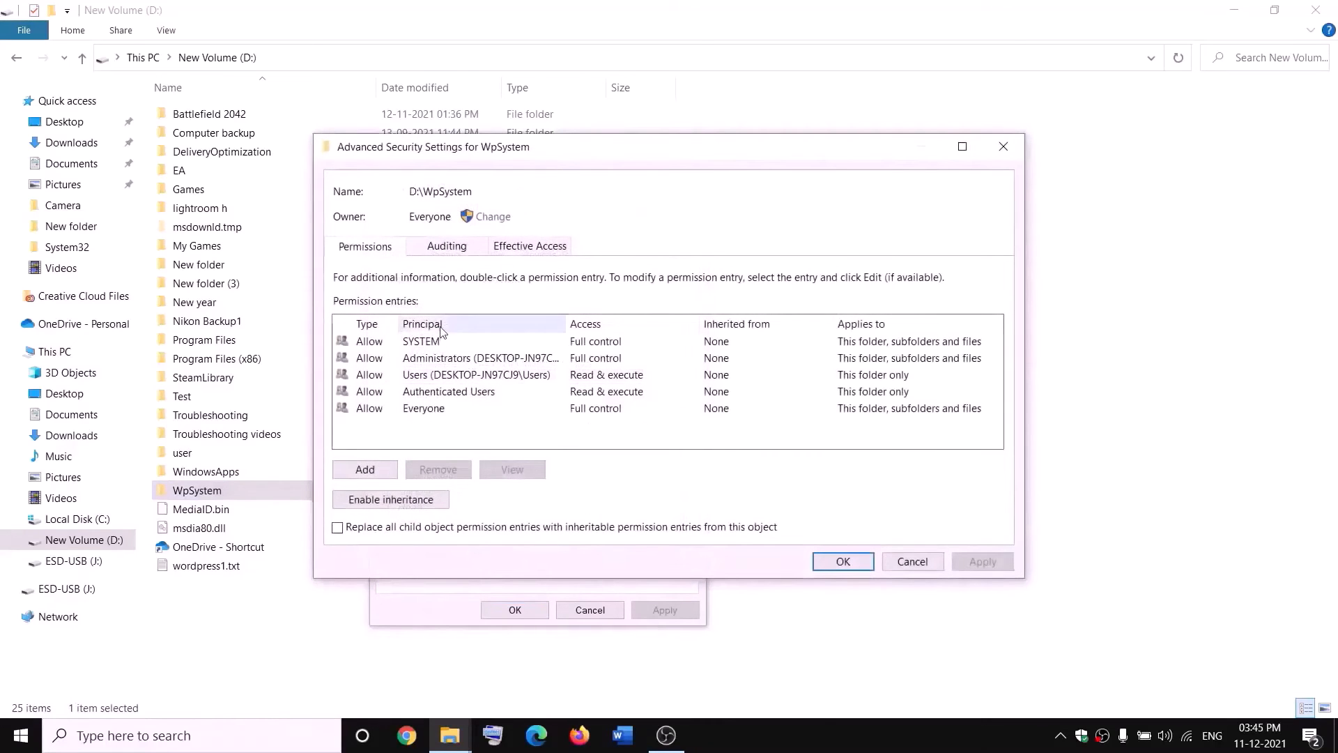
Step: Add a permission entry granting Everyone full control of the WpSystem folder, apply it, and close the dialogs
left_click(366, 470)
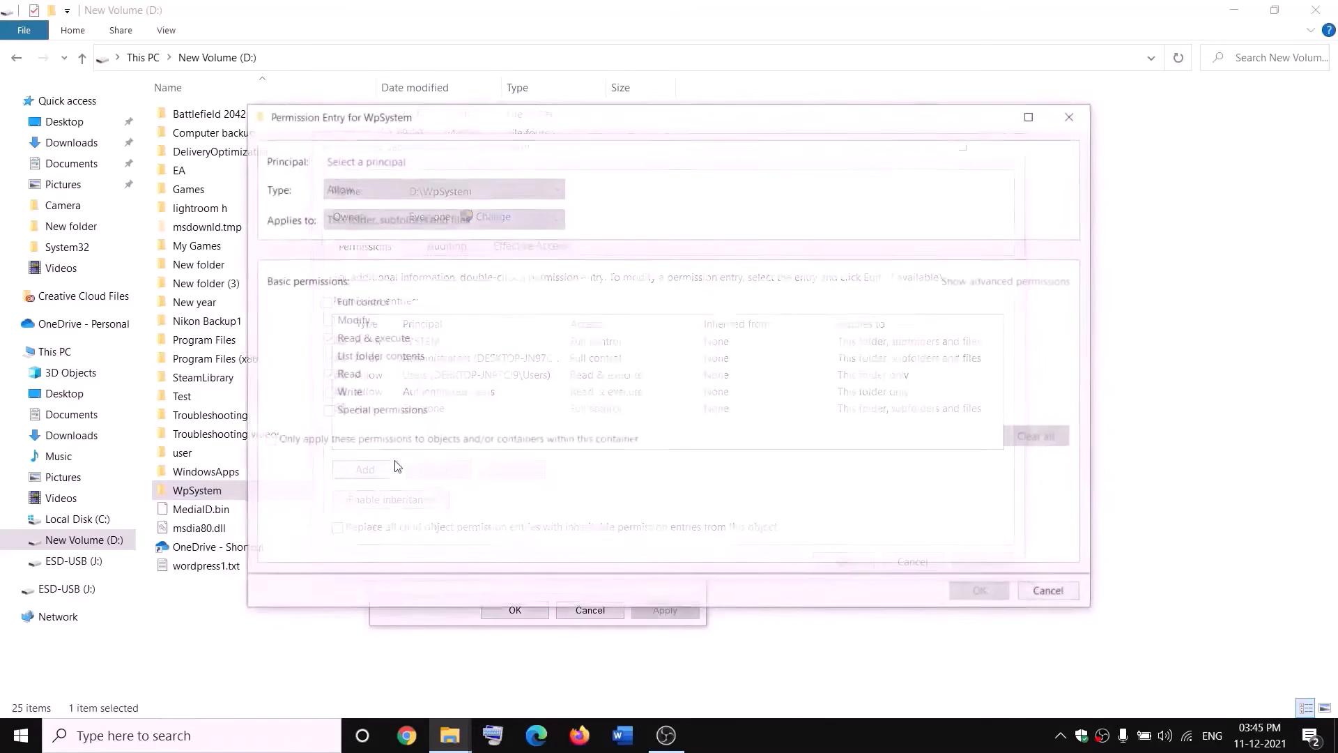
left_click(366, 162)
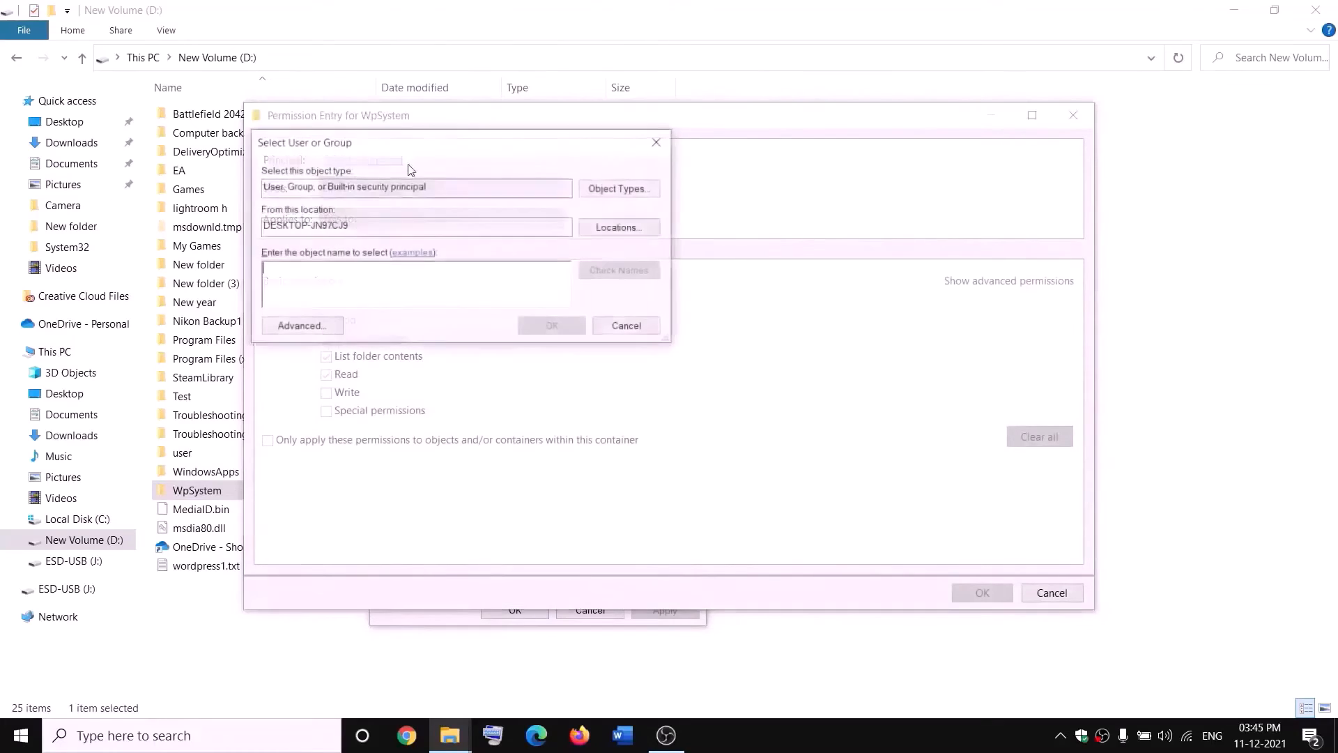
type("everyone")
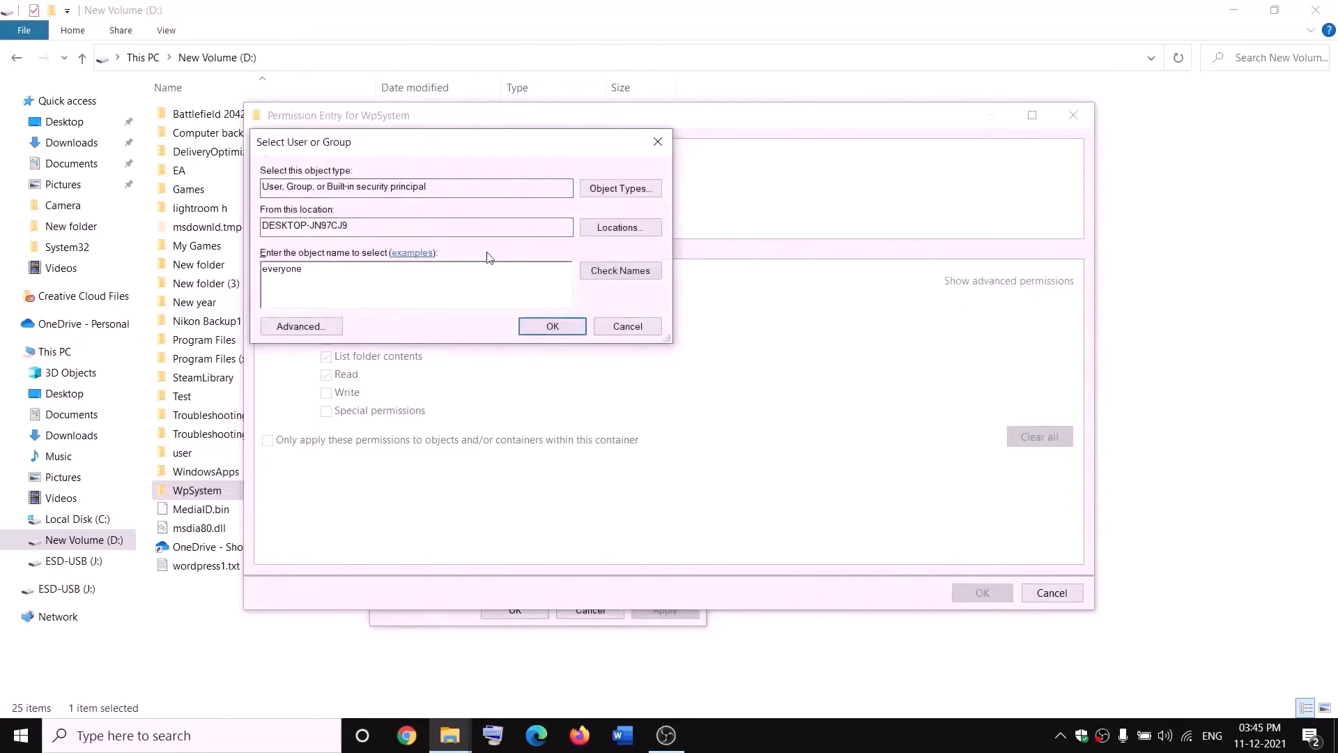
left_click(626, 276)
left_click(558, 326)
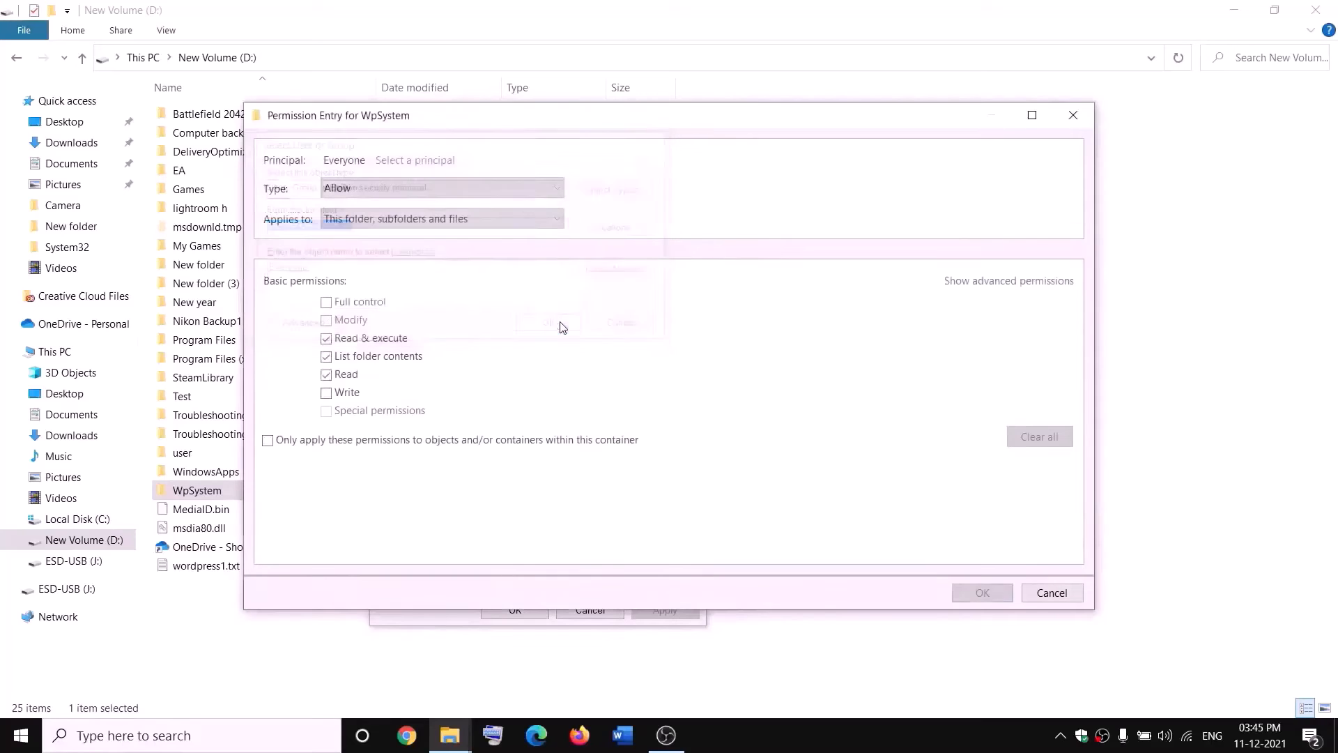
left_click(326, 303)
left_click(982, 592)
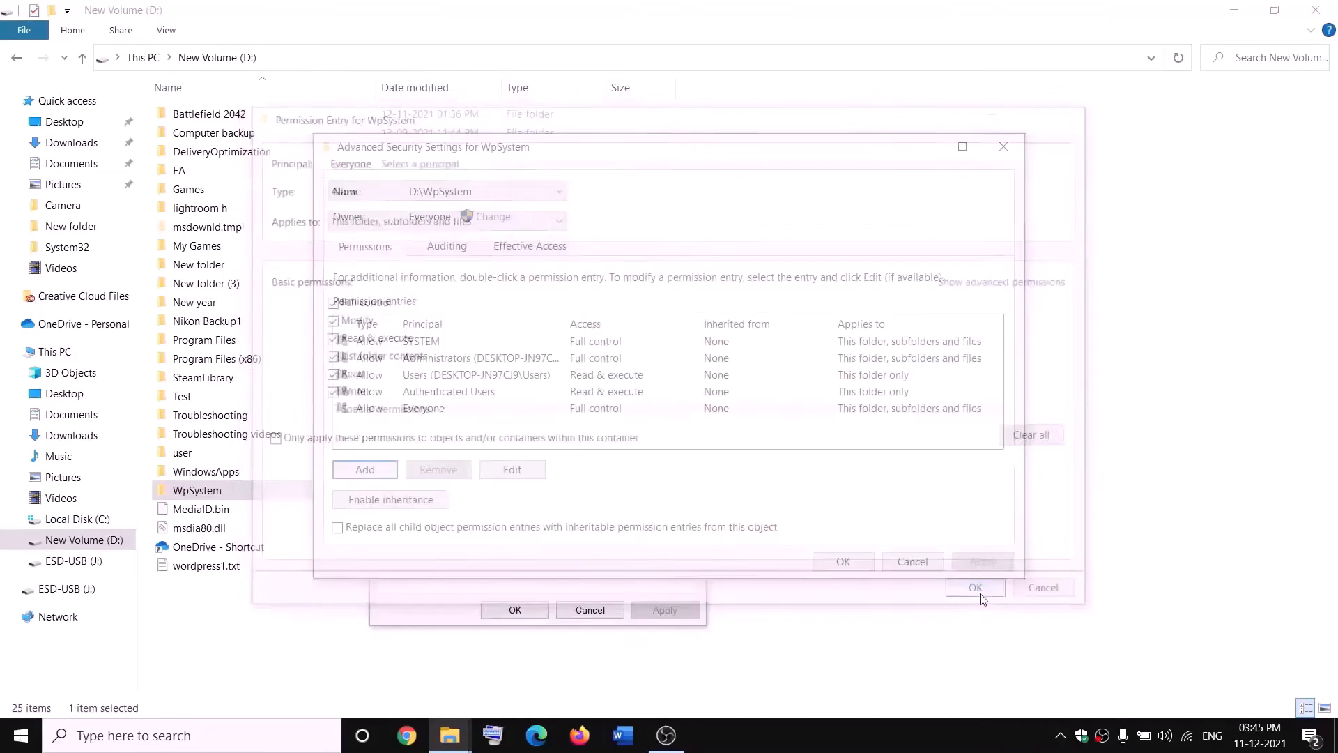
left_click(980, 561)
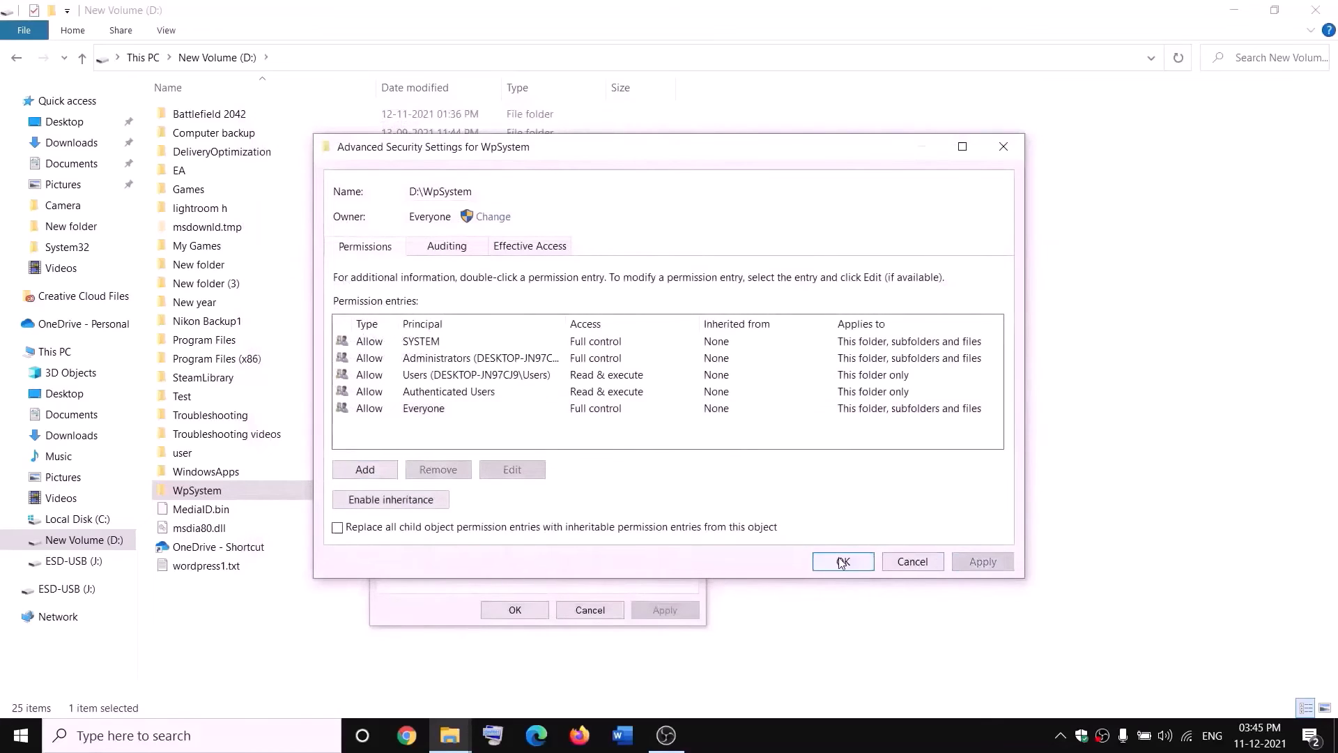
left_click(844, 561)
left_click(533, 612)
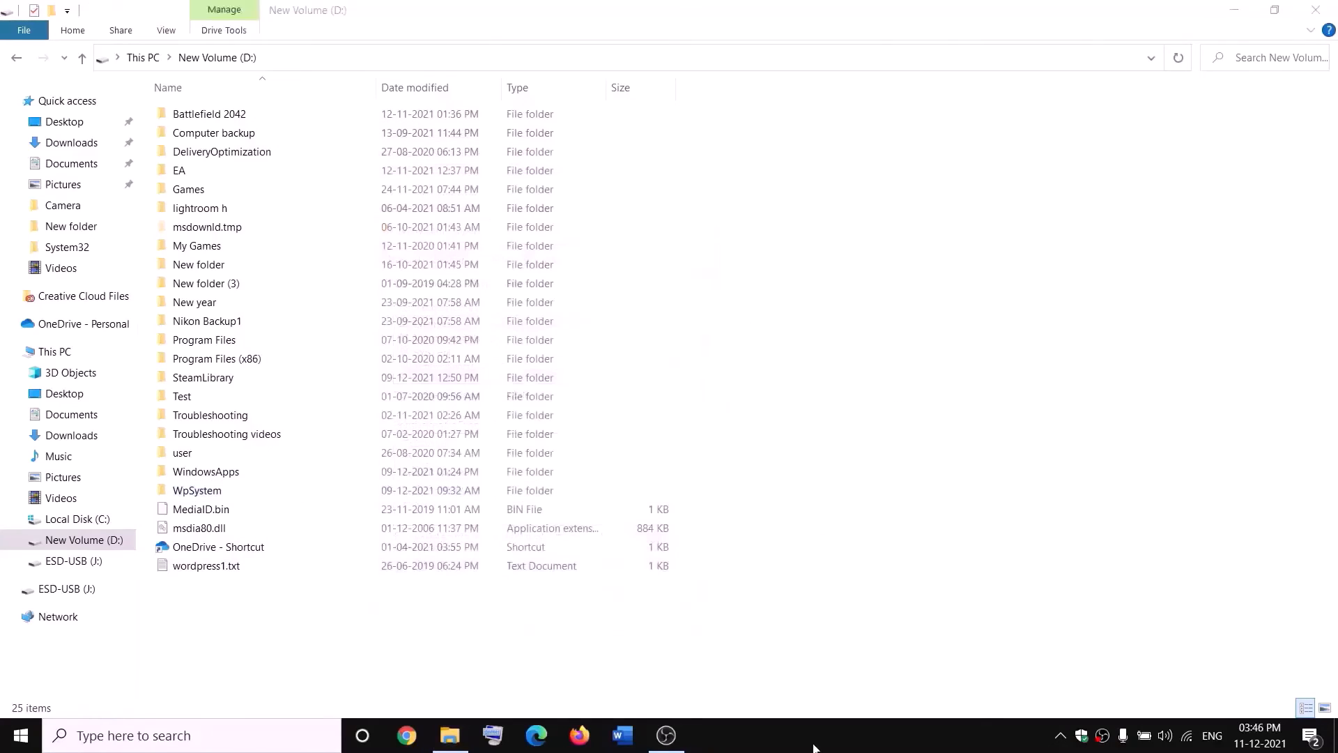
Step: Rename the WpSystem folder on the D: drive to WpSystem.old
right_click(209, 497)
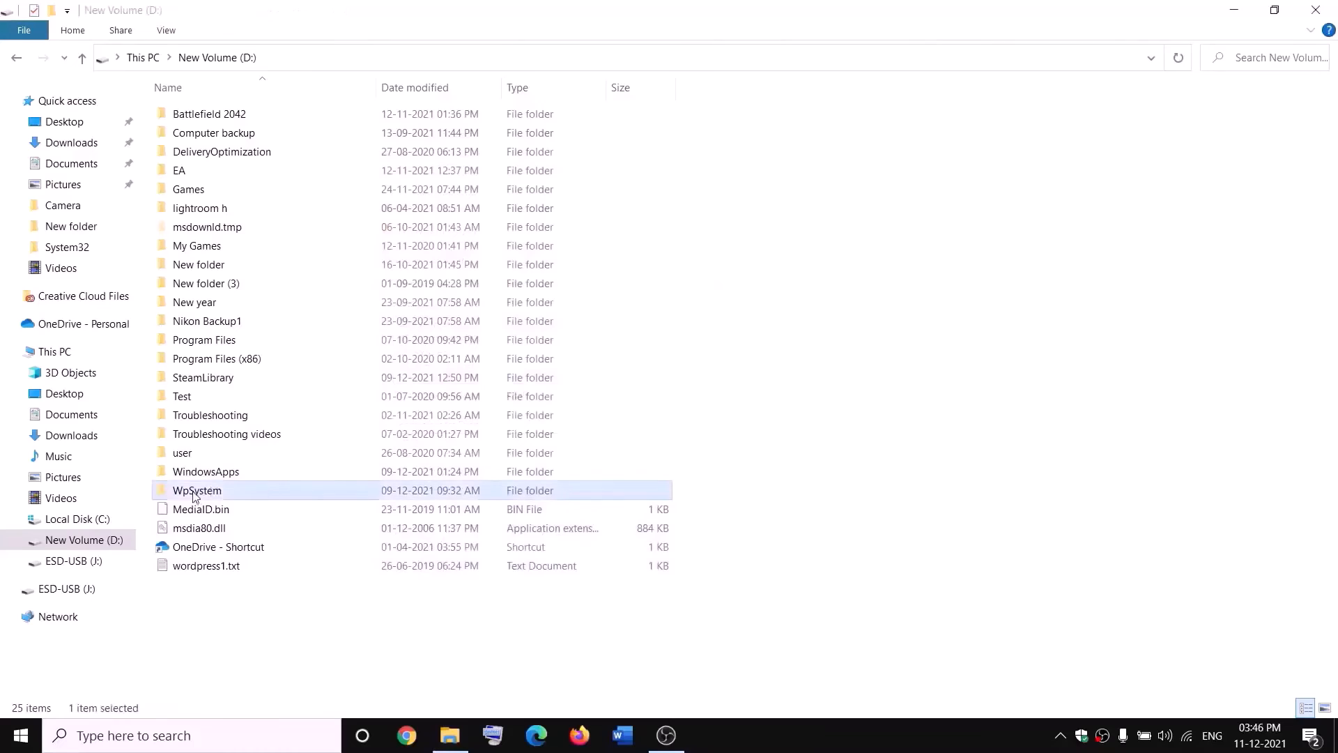
left_click(54, 679)
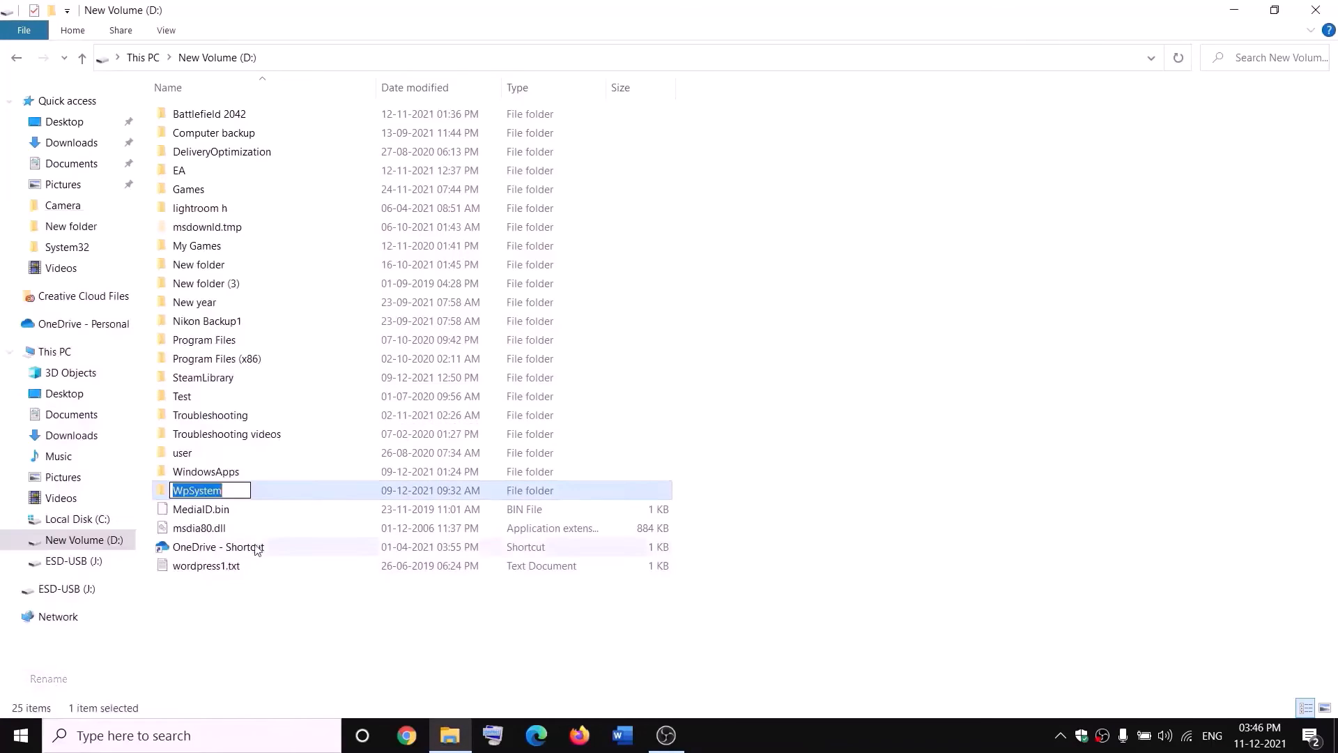
key("End")
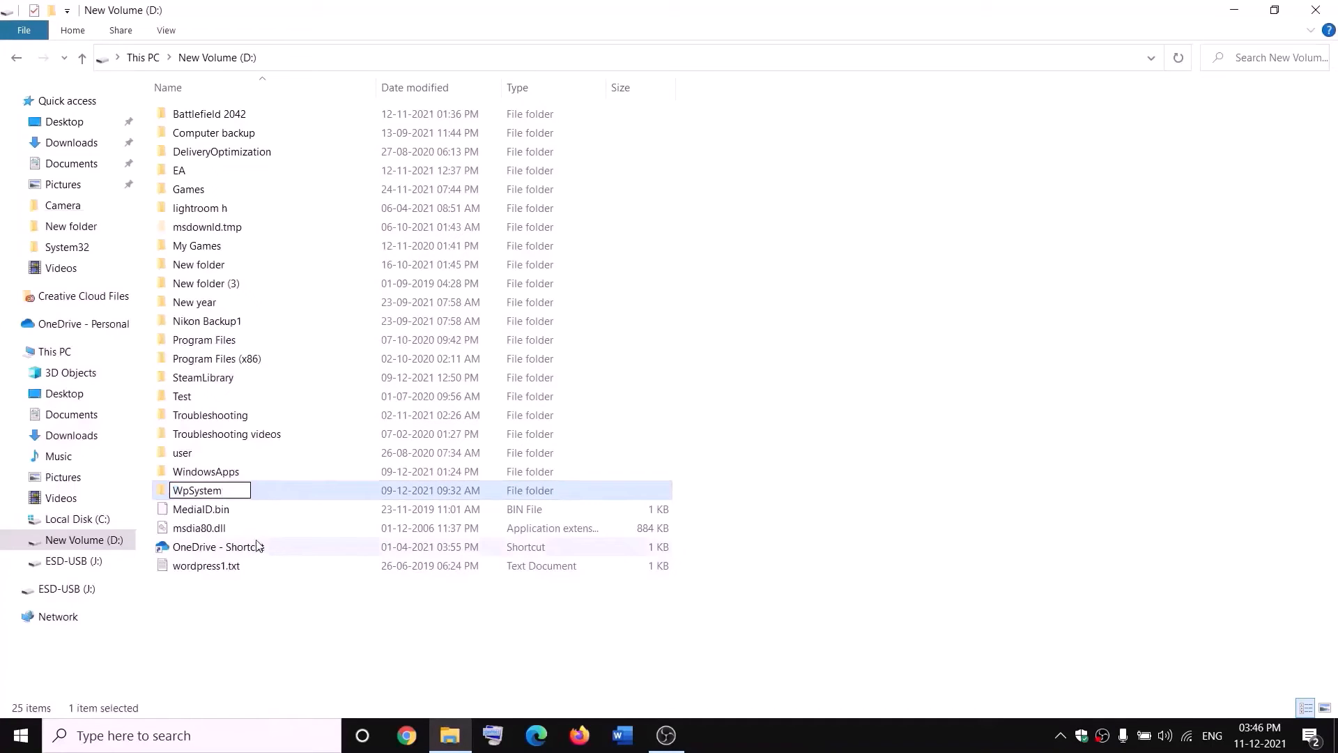
type(".old")
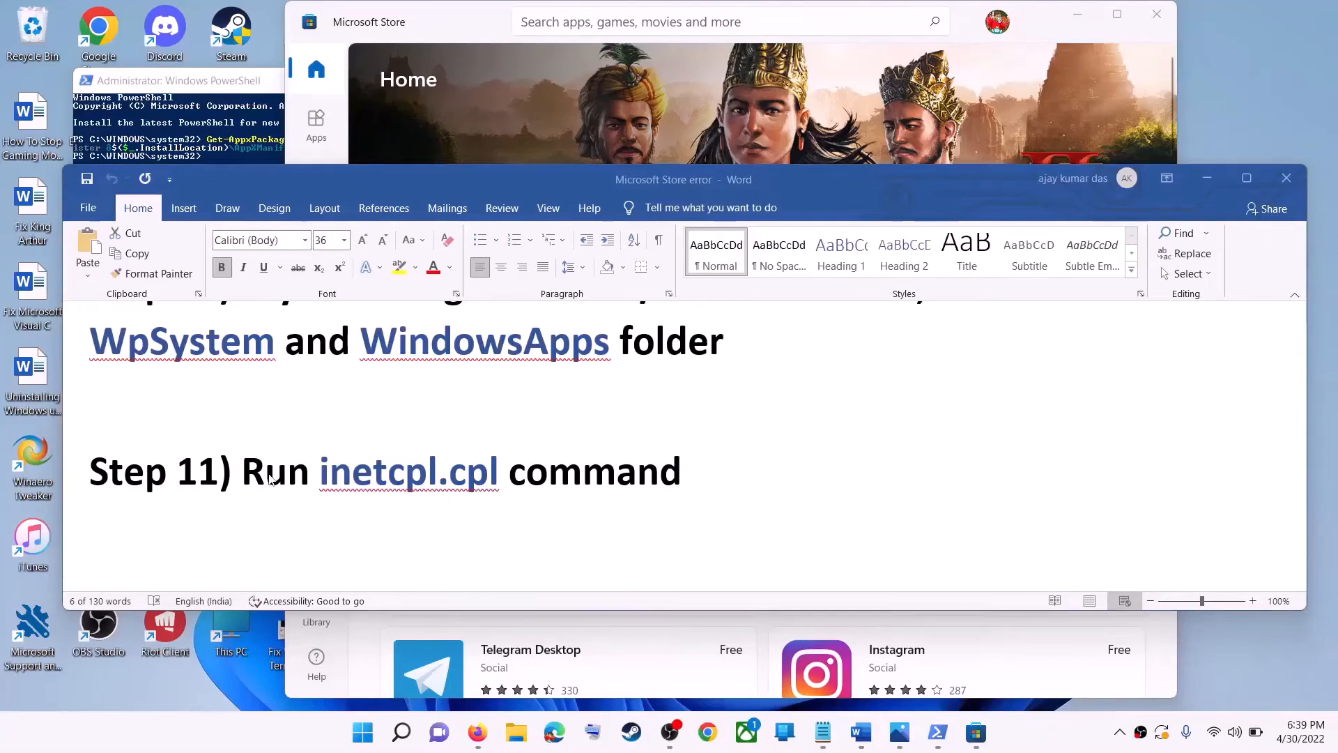
Step: Search Windows for inetcpl.cpl and open the matching control panel item
left_click_drag(242, 478, 670, 477)
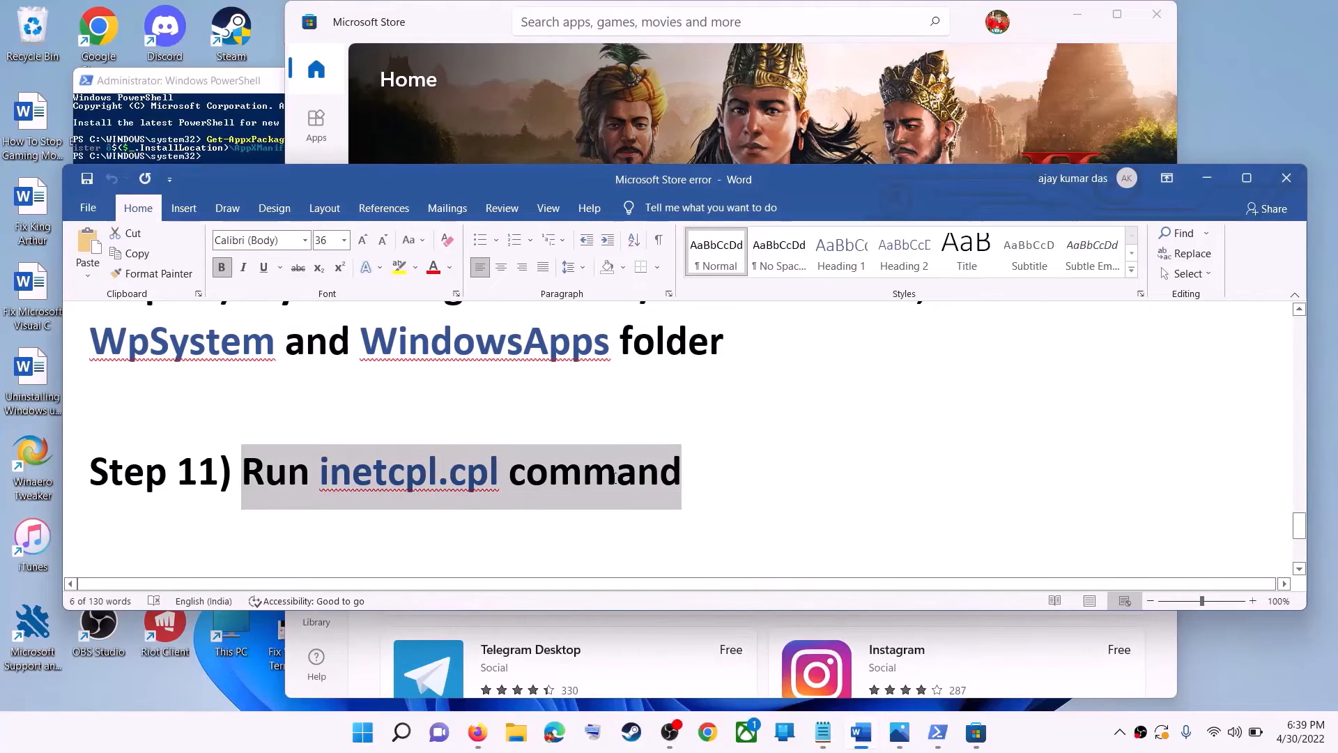
left_click(363, 732)
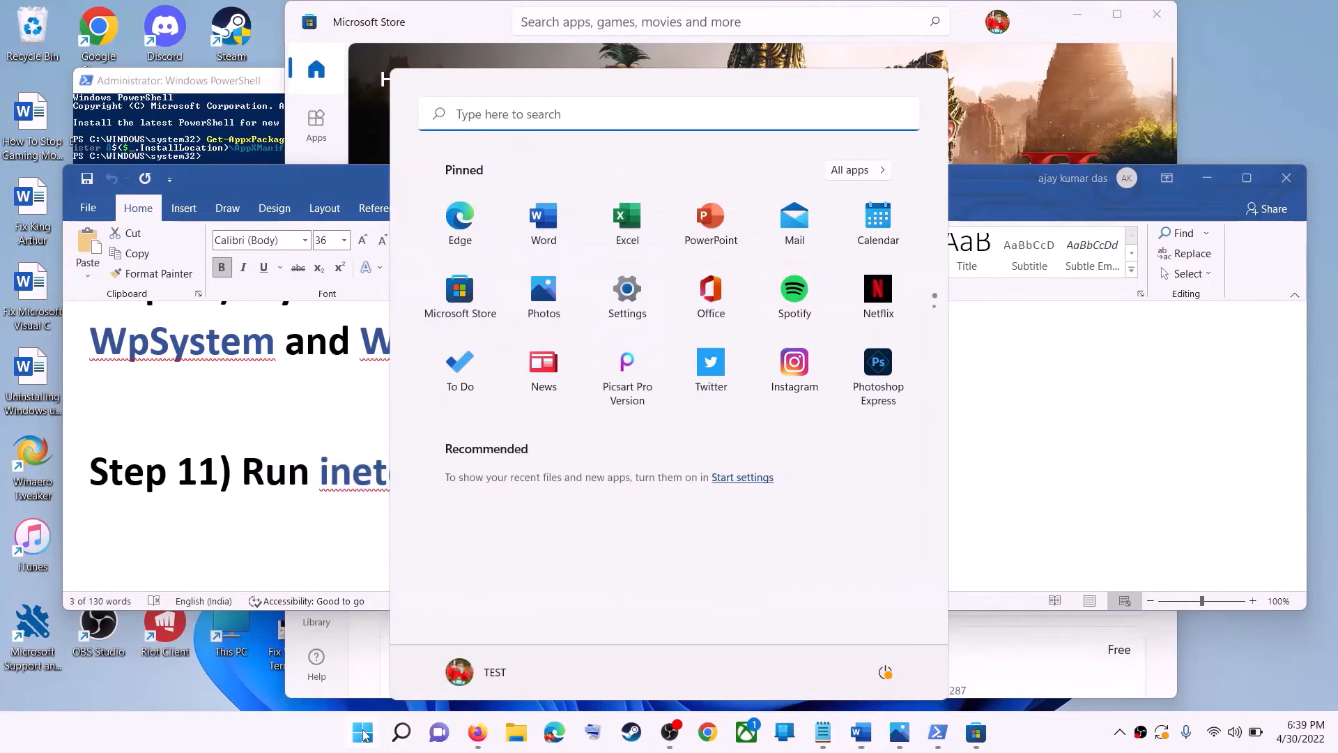
type("inetc")
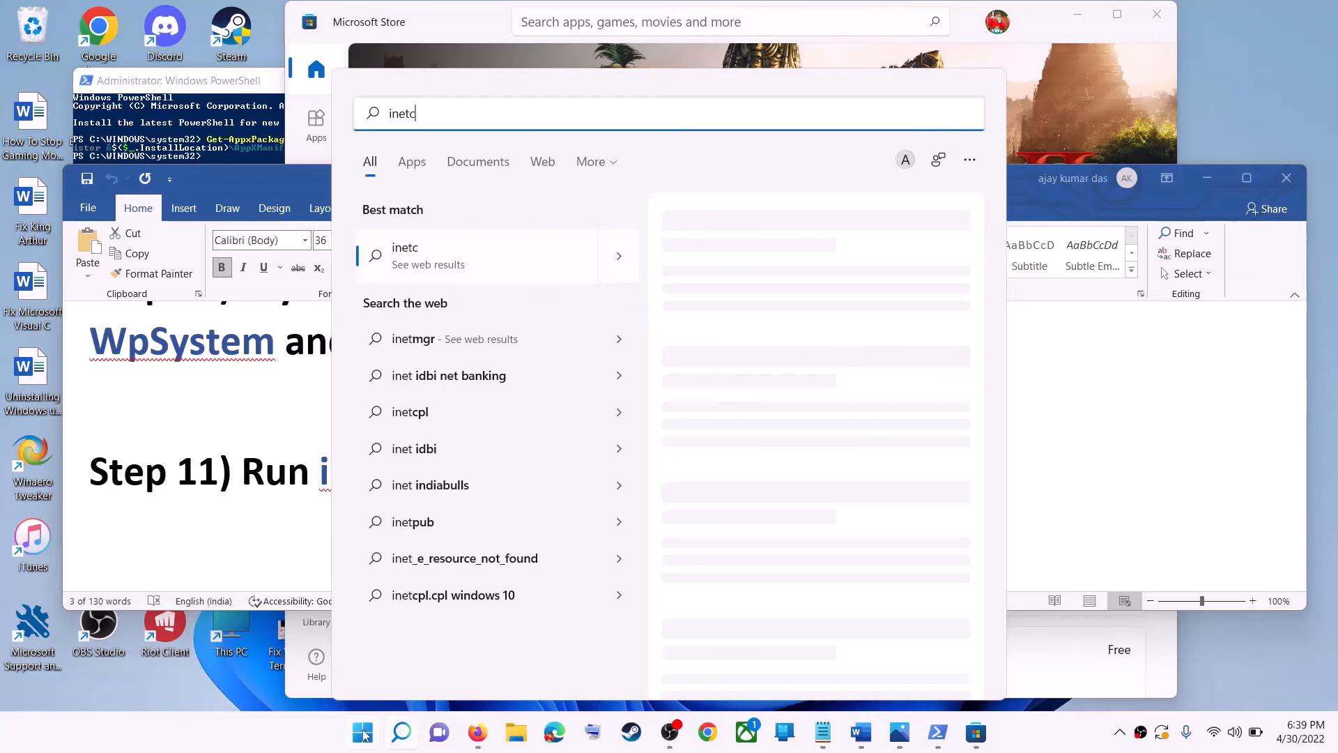
type("pl.cpl")
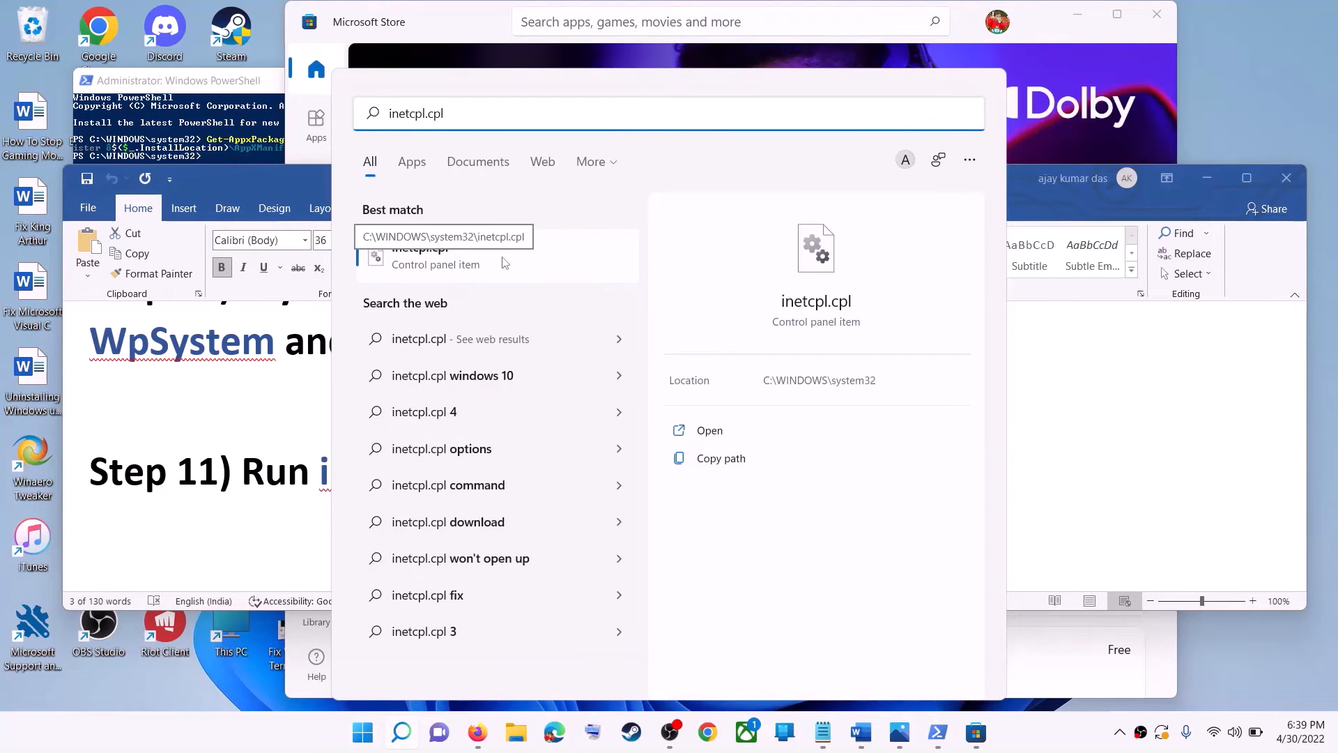
left_click(504, 262)
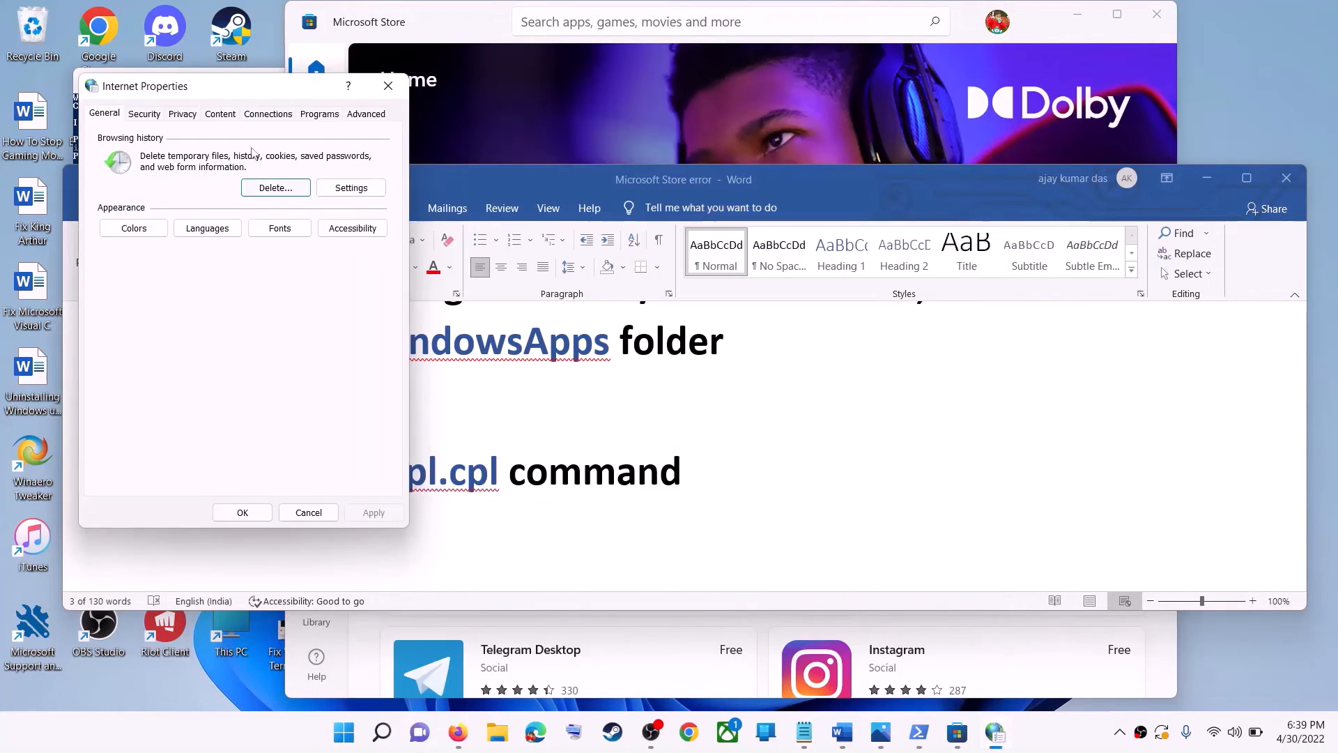
Step: Check the Use TLS options in the advanced settings of Internet Properties, and close the dialog without changes
left_click_drag(244, 90, 623, 145)
left_click(745, 169)
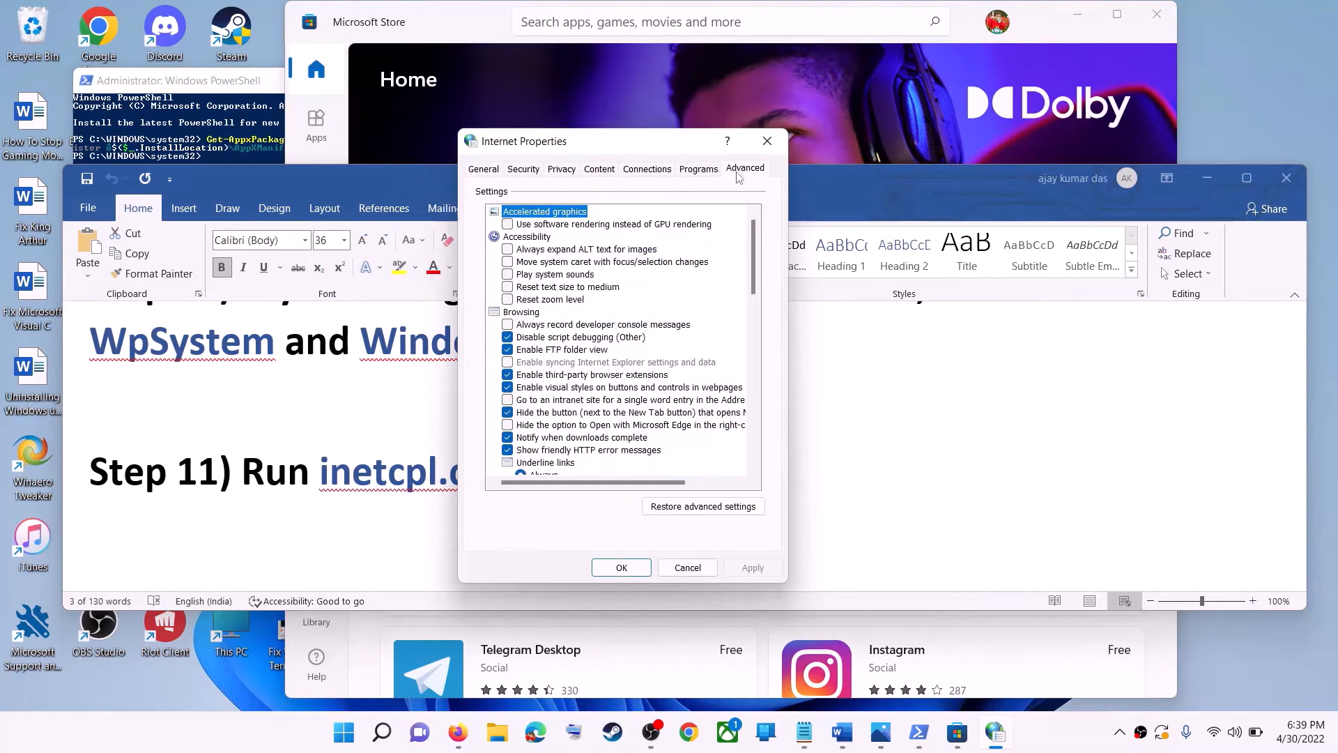
scroll(723, 275, "down", 15)
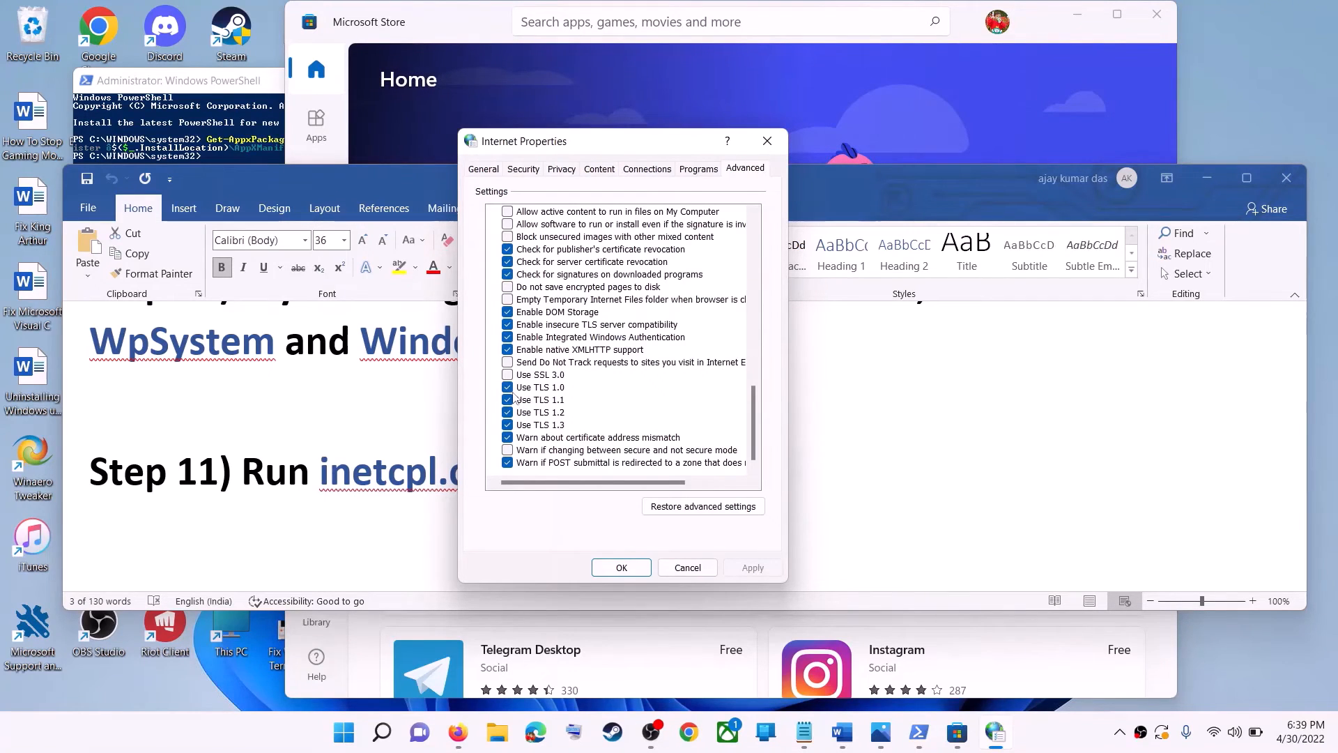
left_click(687, 567)
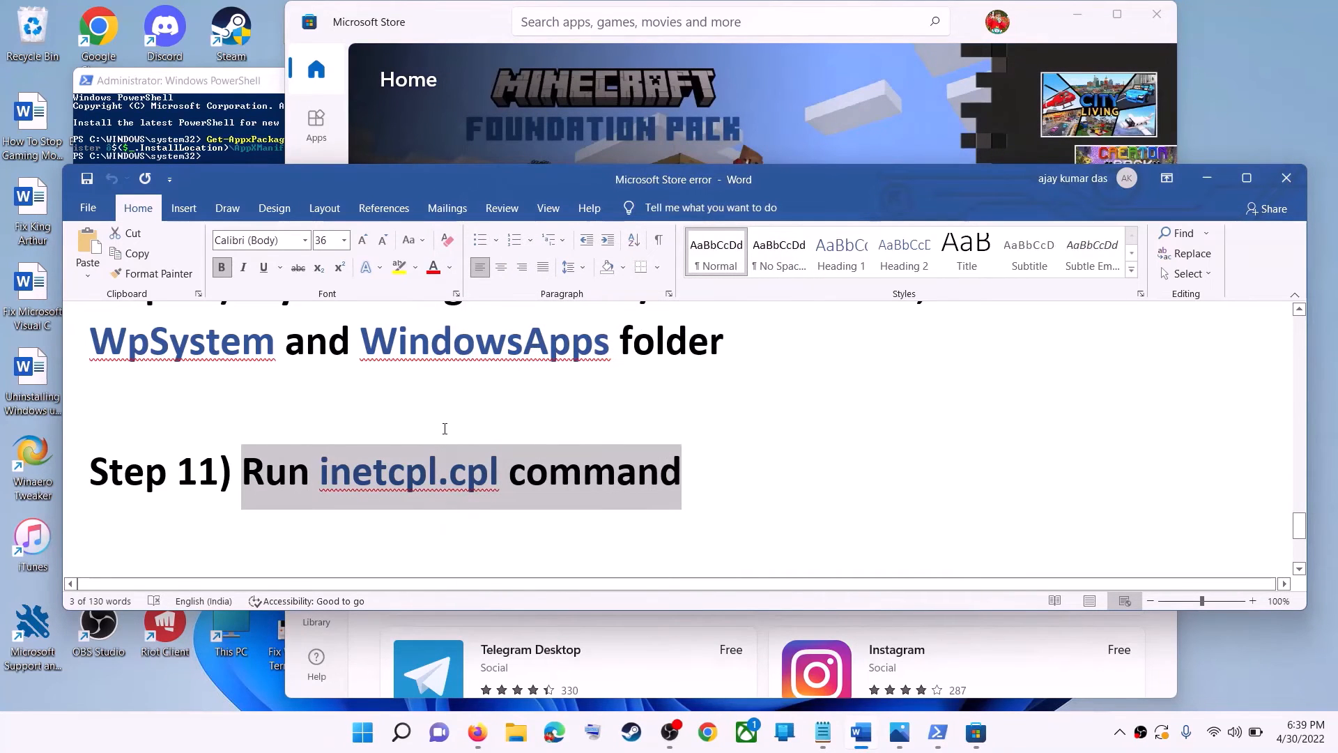
Step: Read Step 12 in the Word document about updating Windows with the media creation tool, including both download links
left_click(455, 435)
scroll(458, 437, "down", 3)
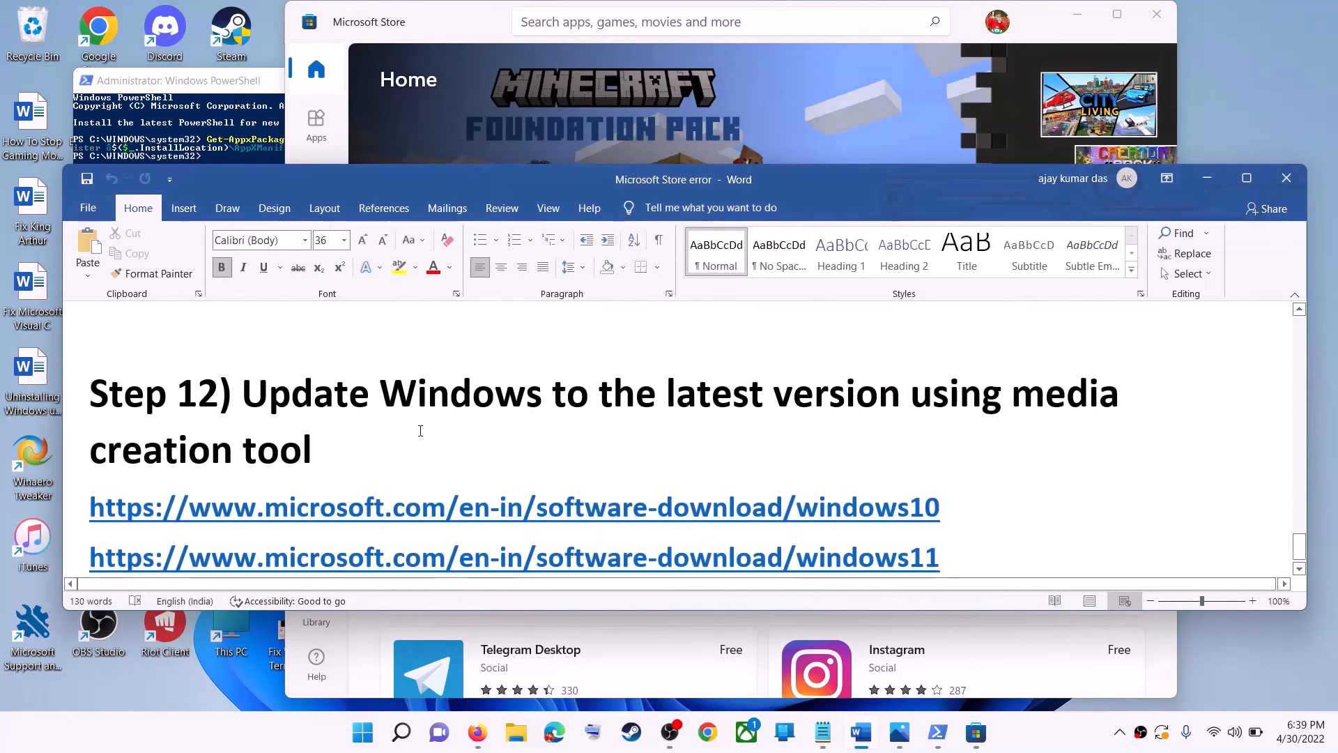
left_click_drag(242, 394, 315, 450)
left_click(315, 451)
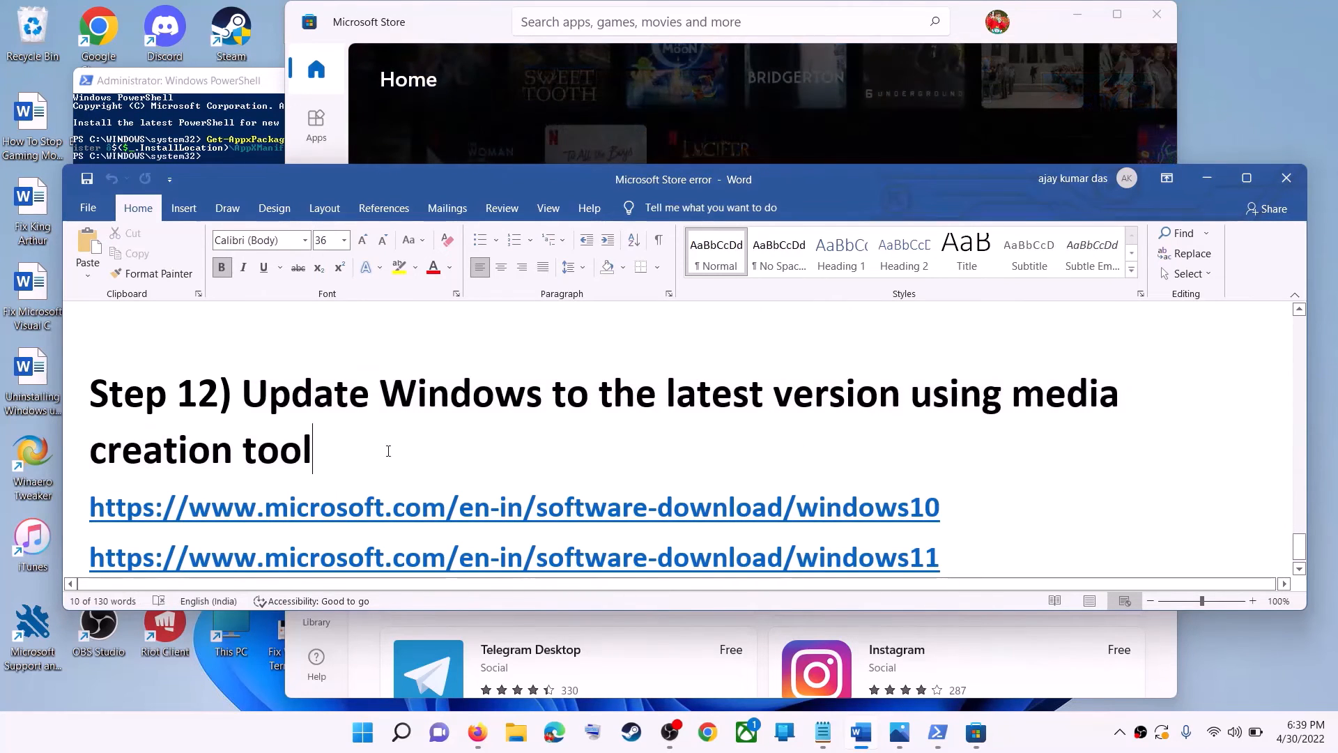
scroll(388, 448, "down", 1)
triple_click(827, 481)
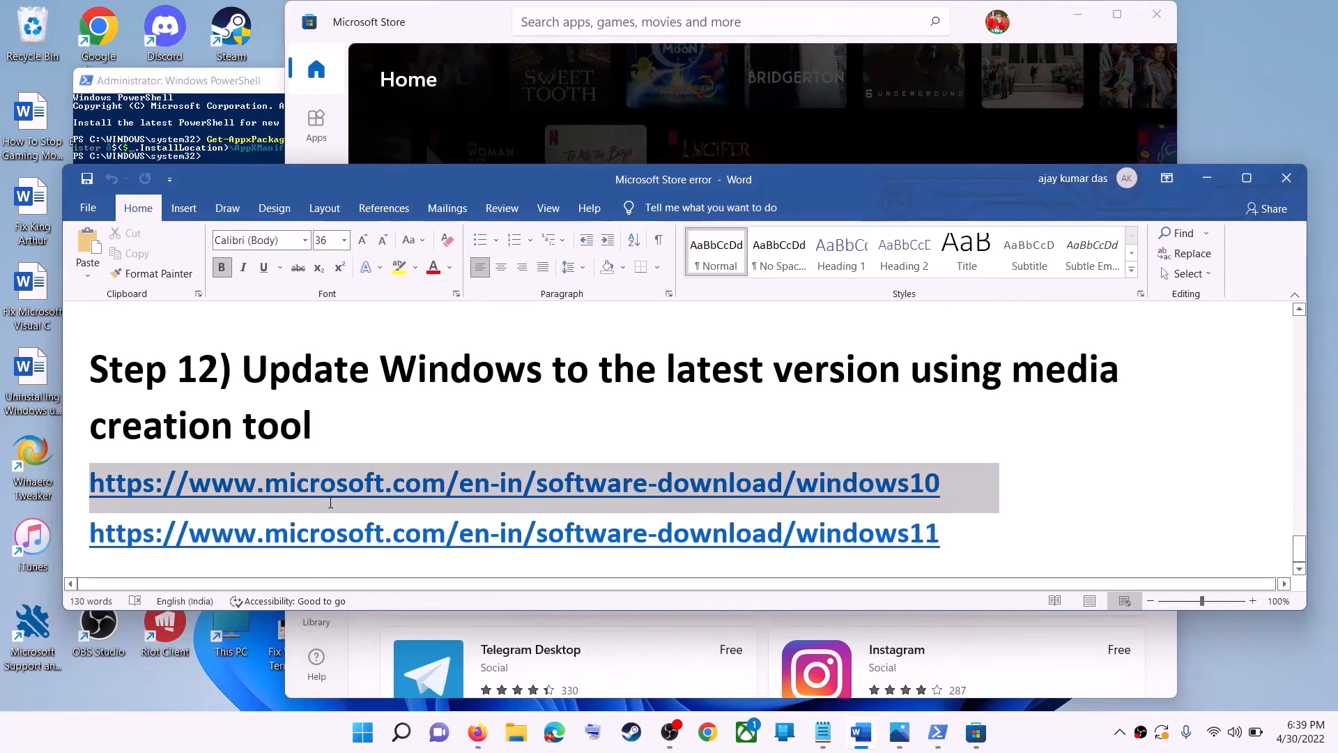
triple_click(974, 537)
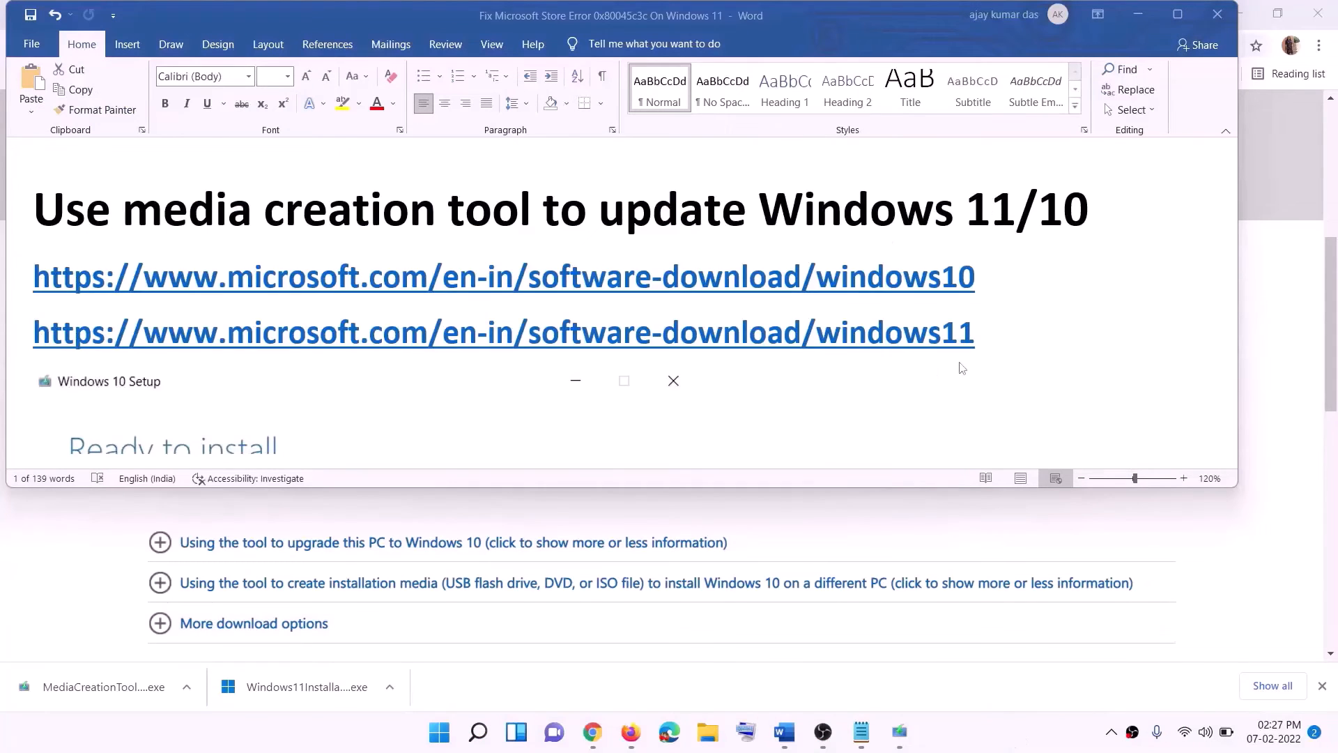
Step: Highlight the Windows 10 and Windows 11 download links in the document, and minimize Word to reveal Chrome
left_click(988, 275)
triple_click(990, 276)
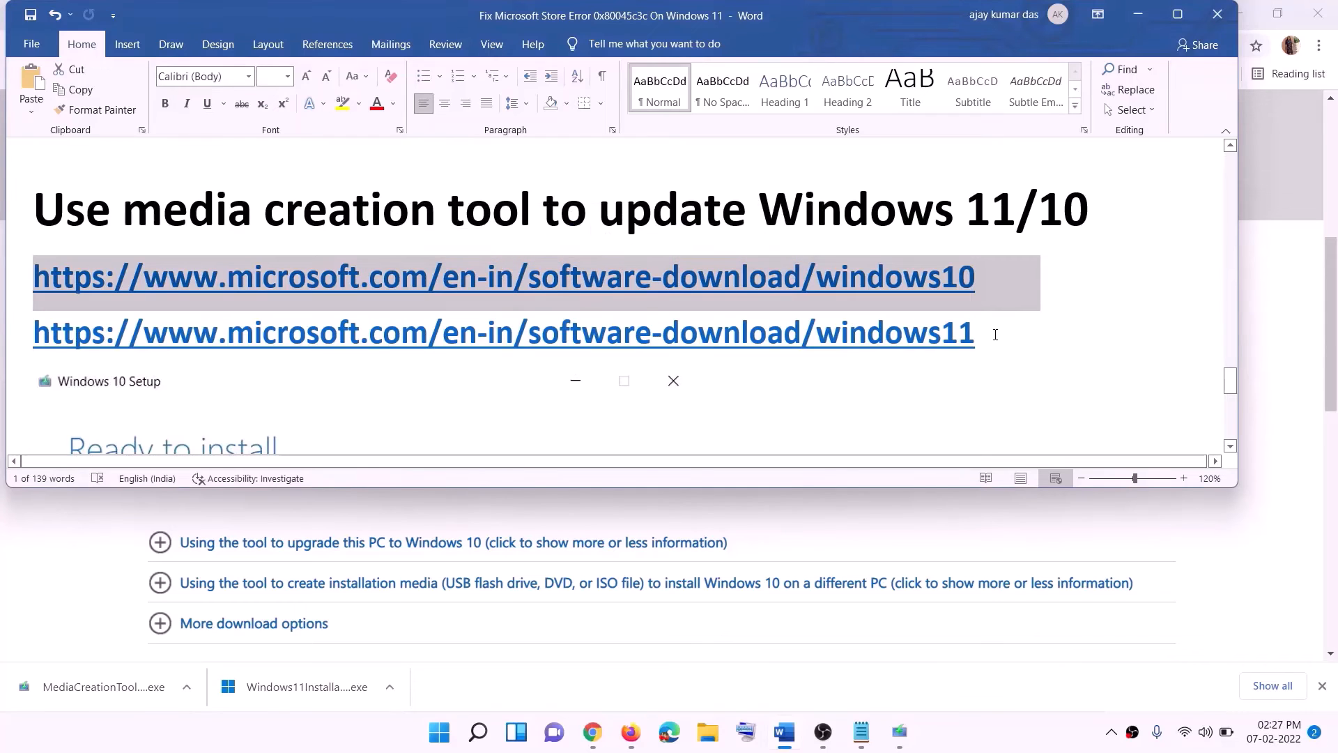
triple_click(995, 335)
left_click(1138, 14)
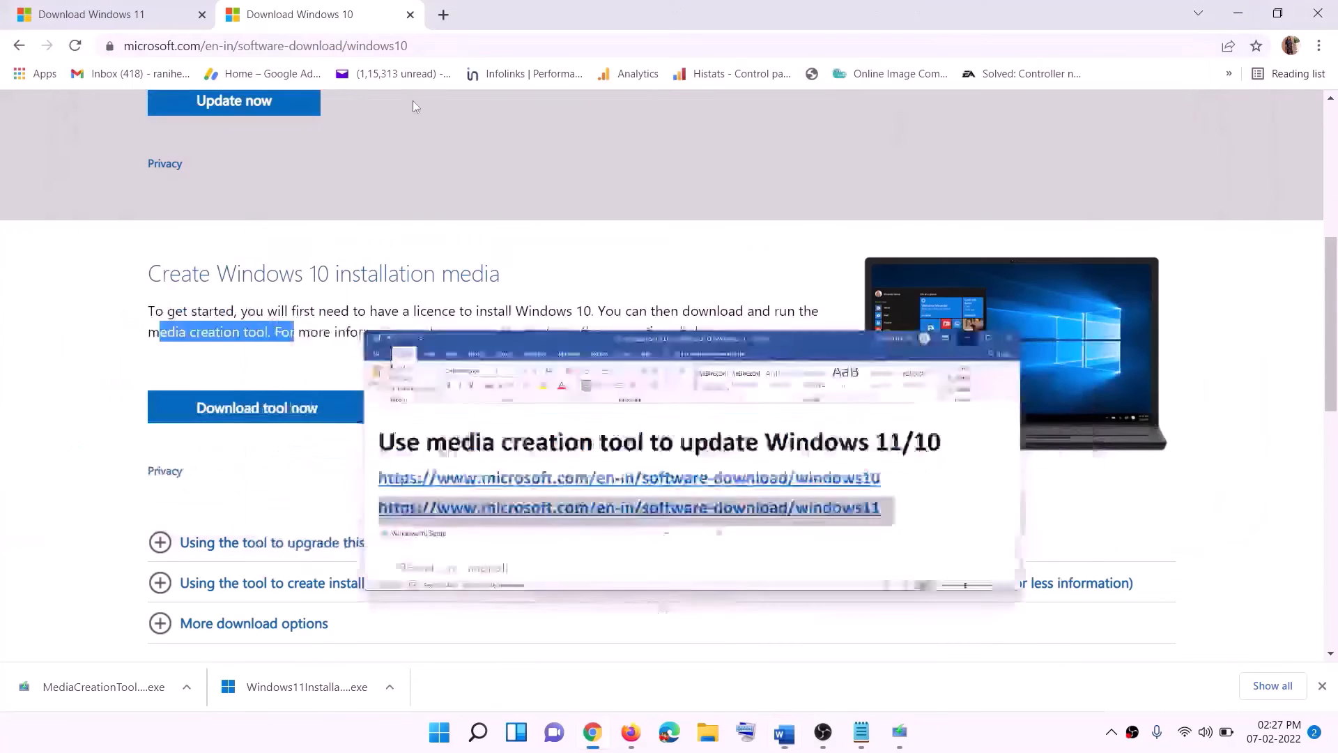
Step: Examine the Create Windows 10 installation media section of the Download Windows 10 page
scroll(571, 359, "up", 5)
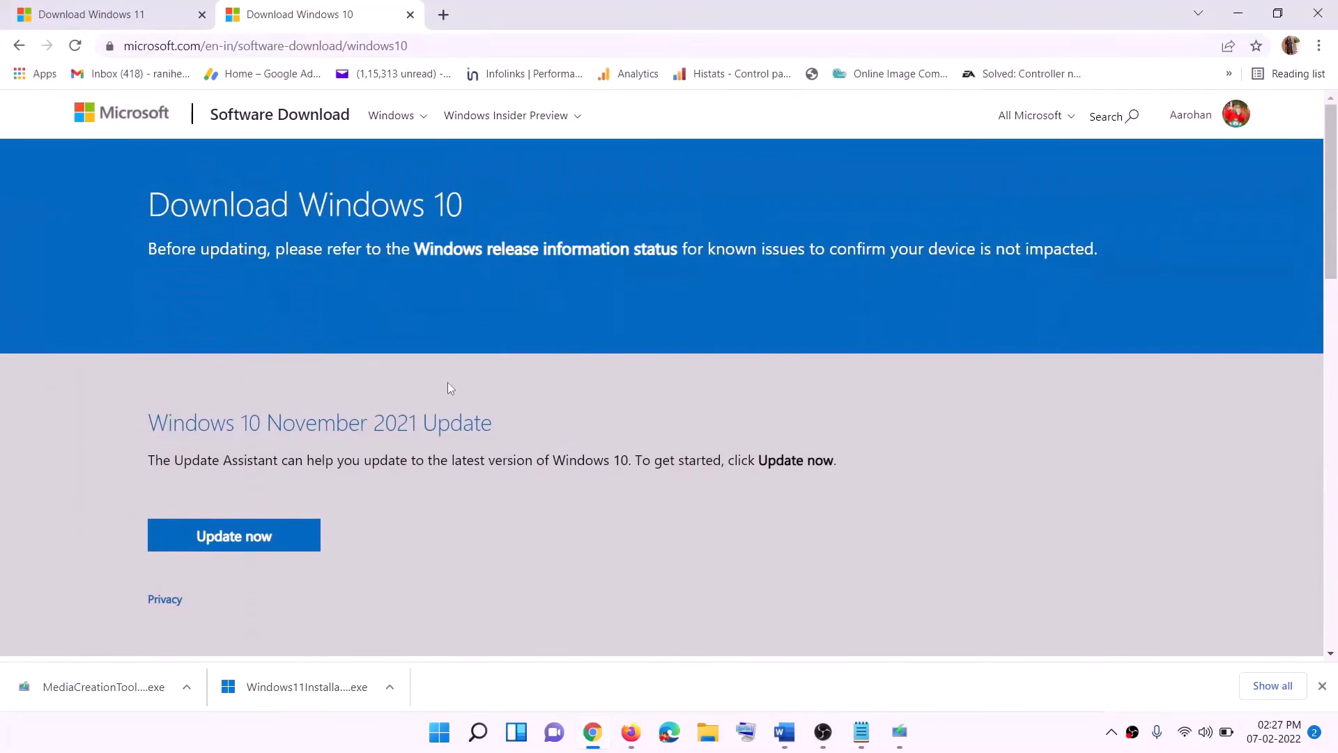
scroll(449, 387, "down", 5)
left_click_drag(159, 418, 298, 420)
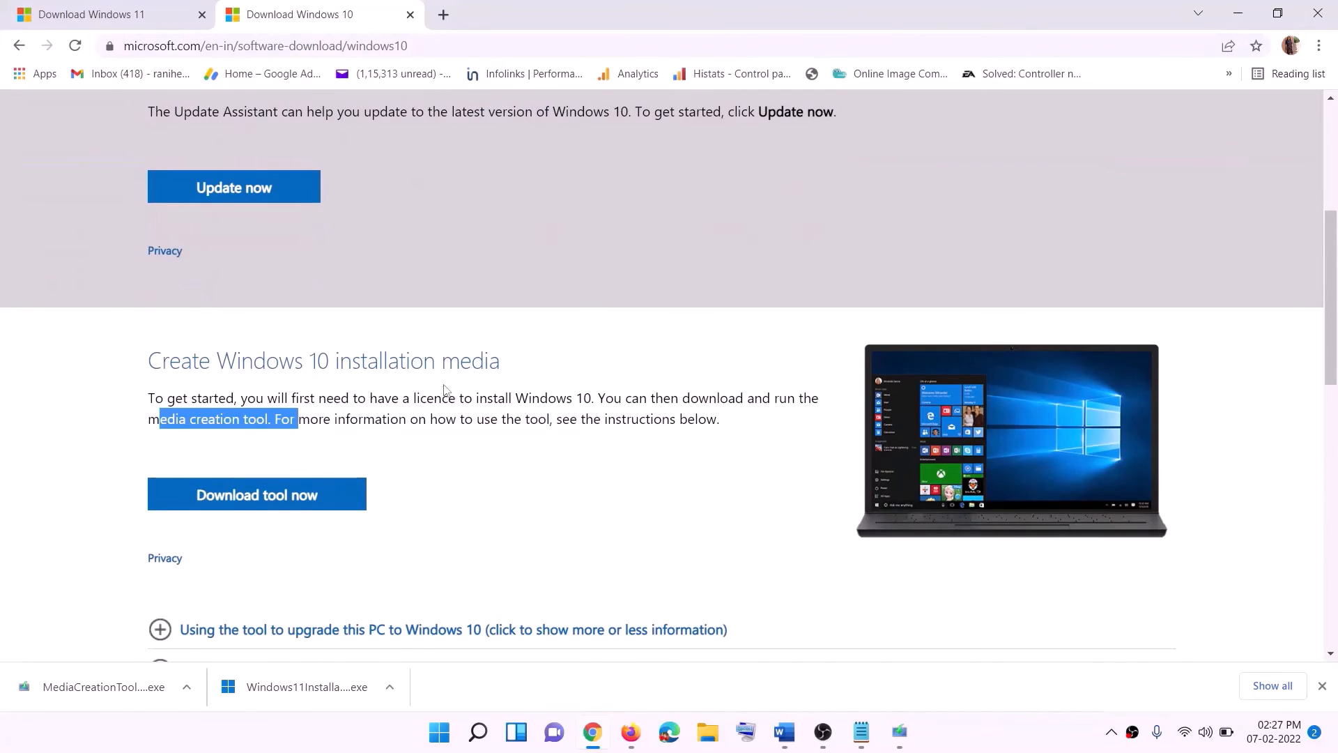
scroll(444, 388, "down", 2)
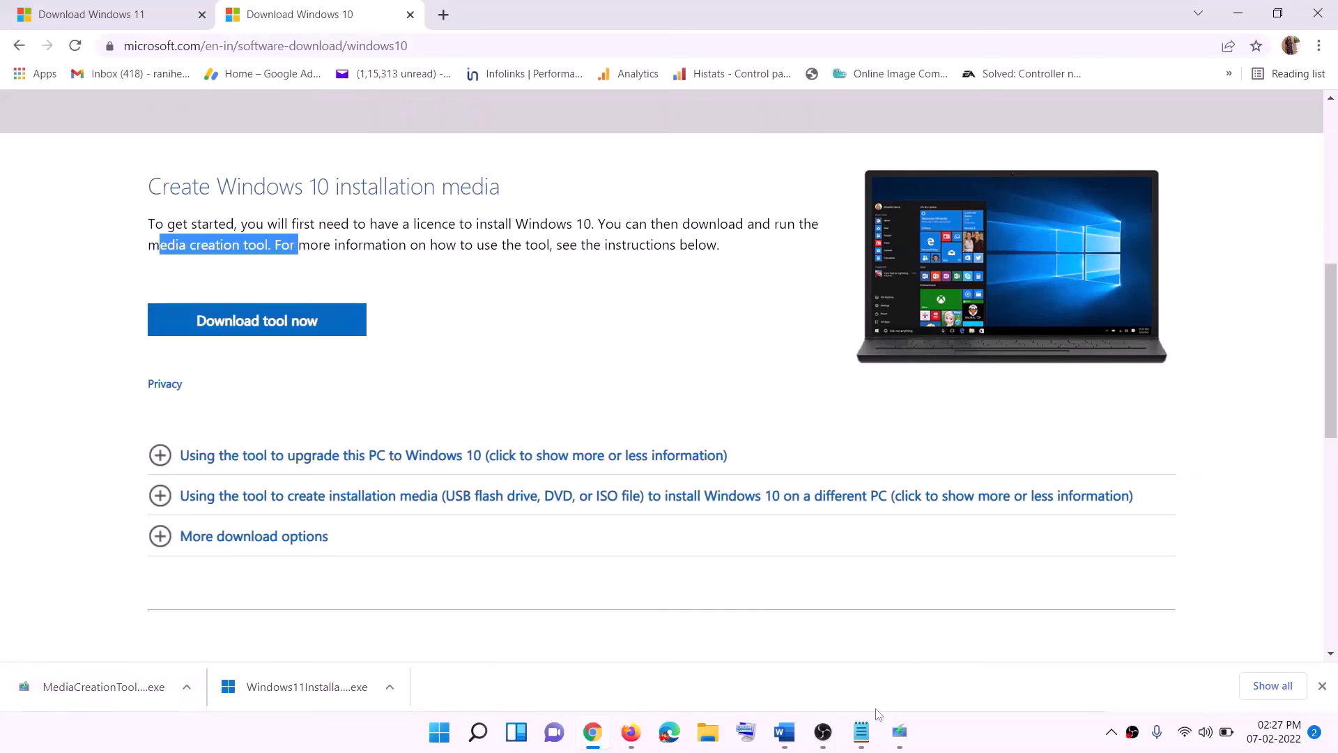
Step: Switch to Windows 10 Setup, accept the license terms, and continue with Upgrade this PC now
left_click(902, 735)
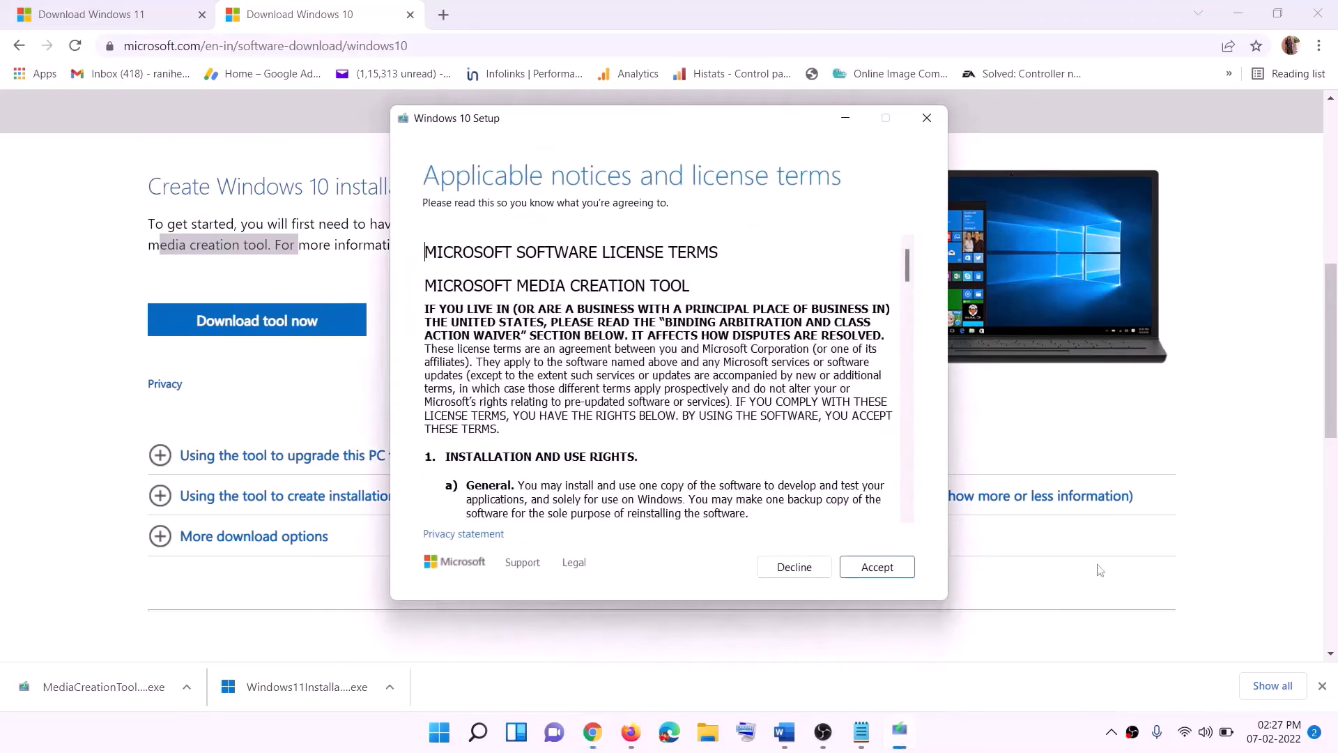
left_click(865, 575)
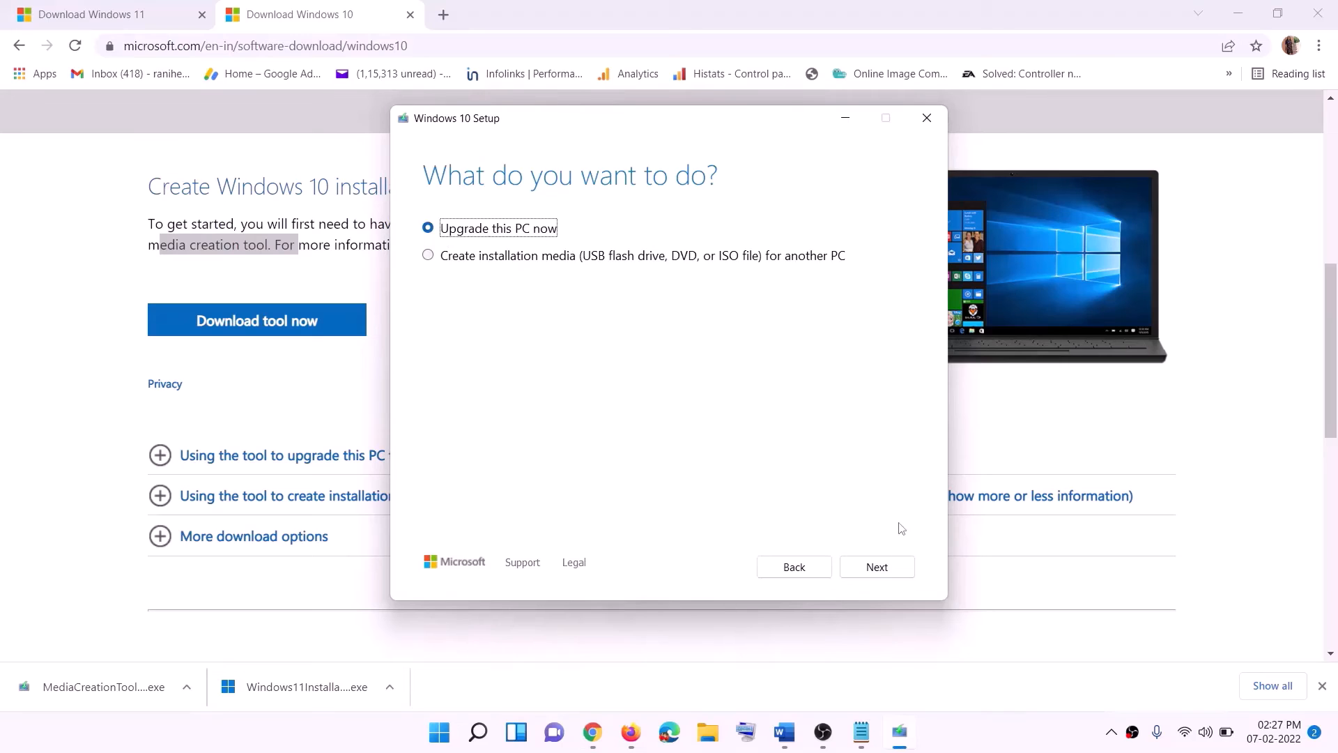
left_click(877, 573)
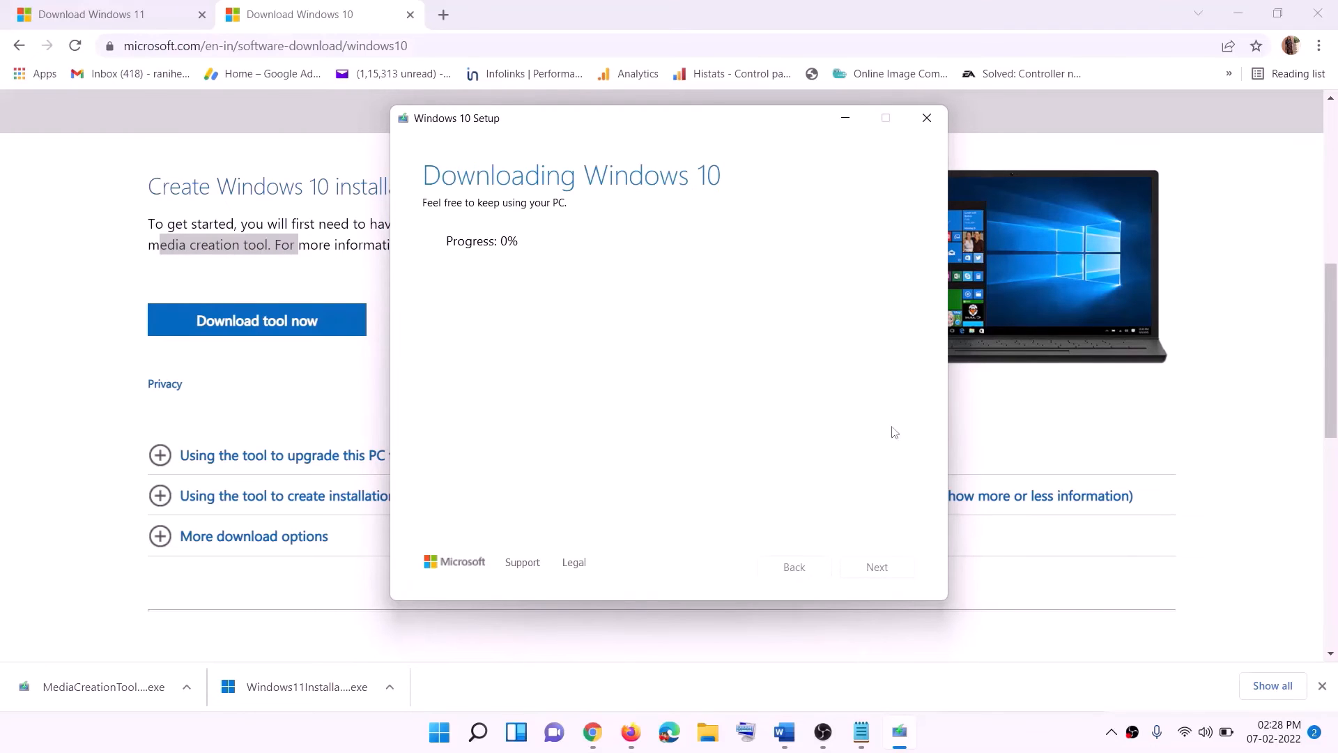
left_click(988, 746)
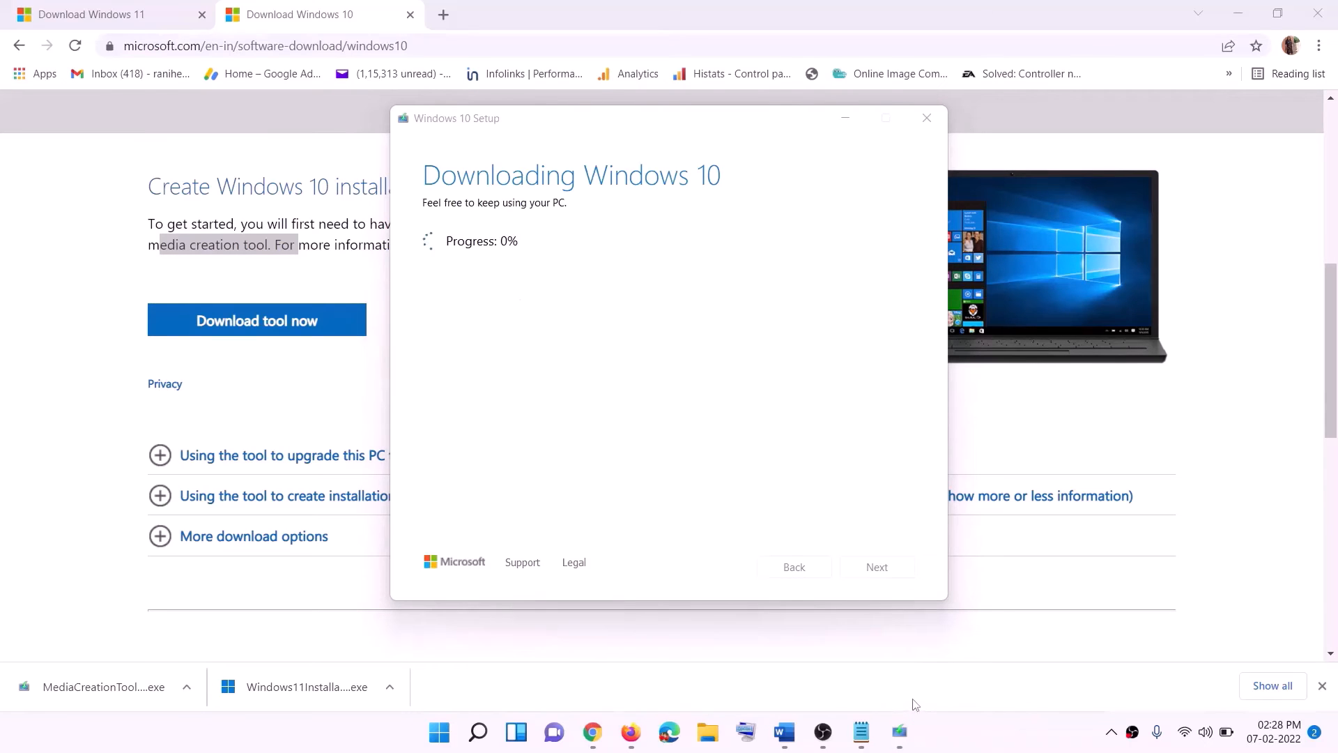
Step: Switch to Word and examine the Ready to install screenshot, including the options for keeping personal files and apps
left_click(784, 731)
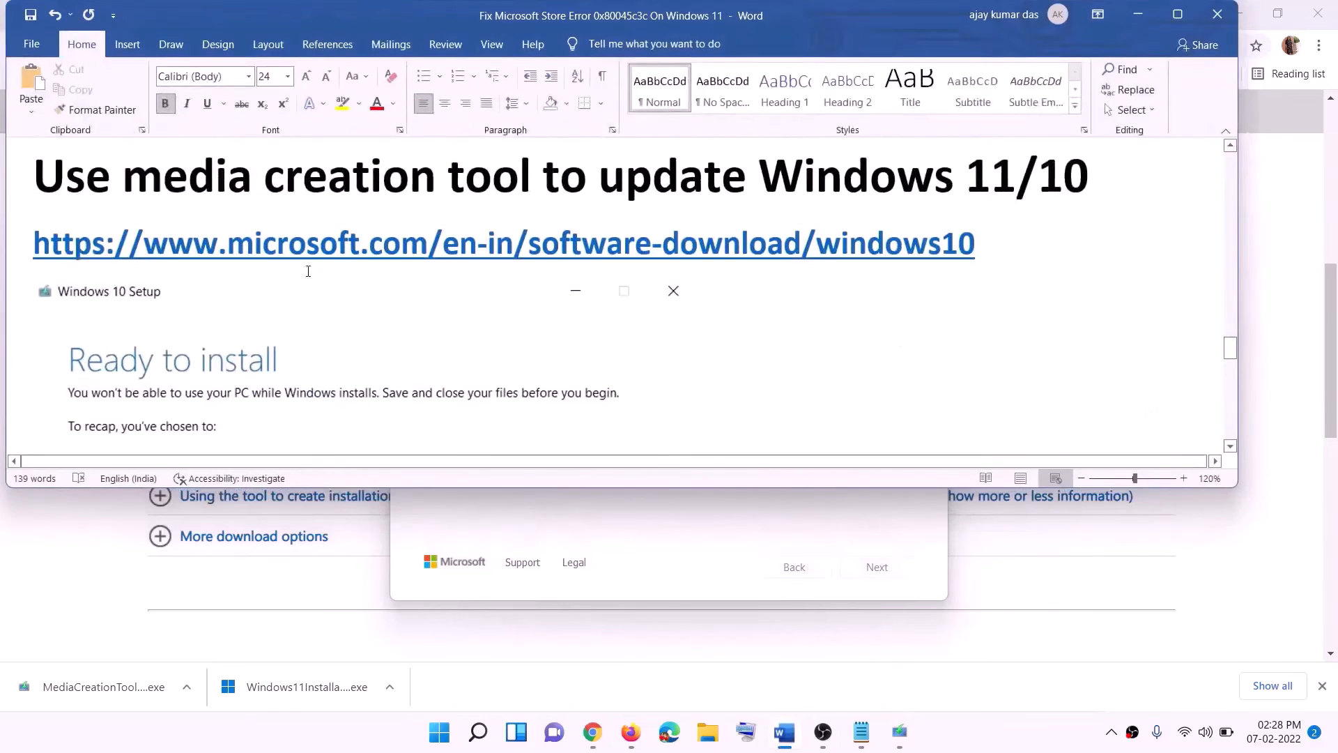
scroll(110, 332, "down", 1)
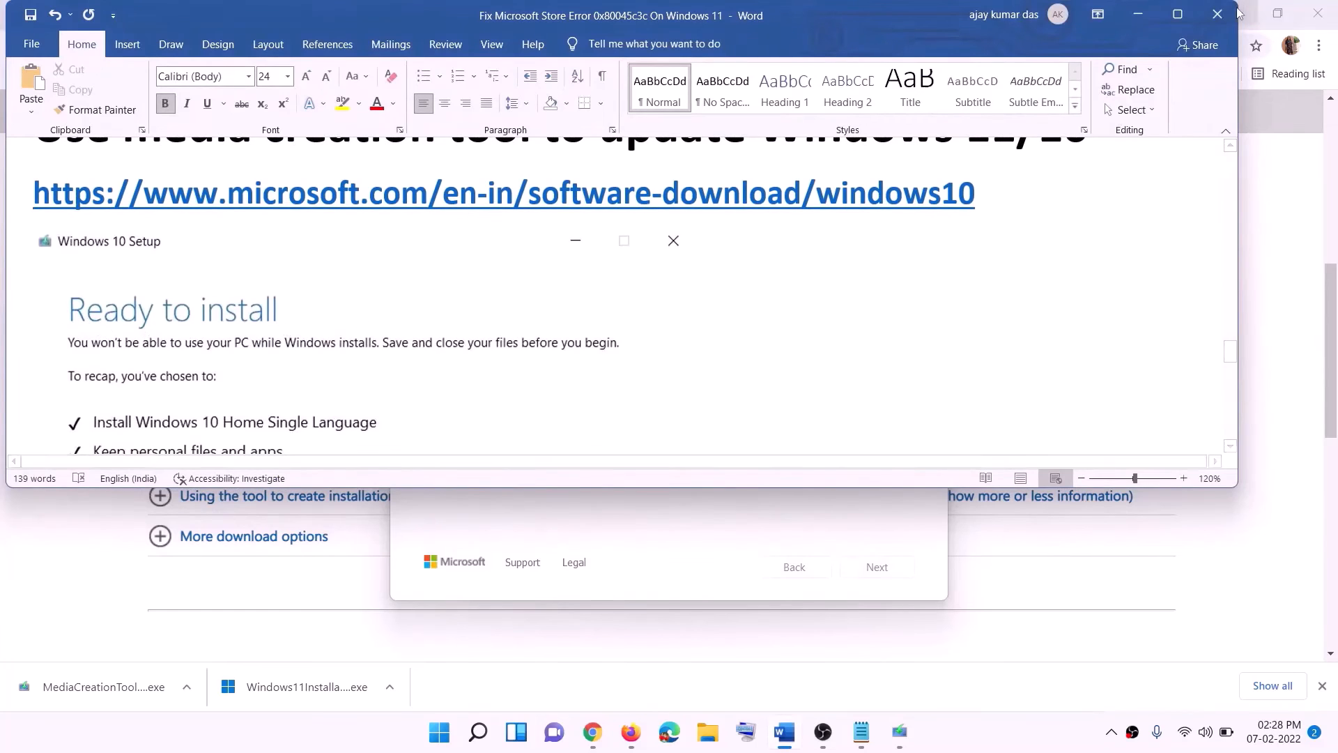
left_click(1177, 14)
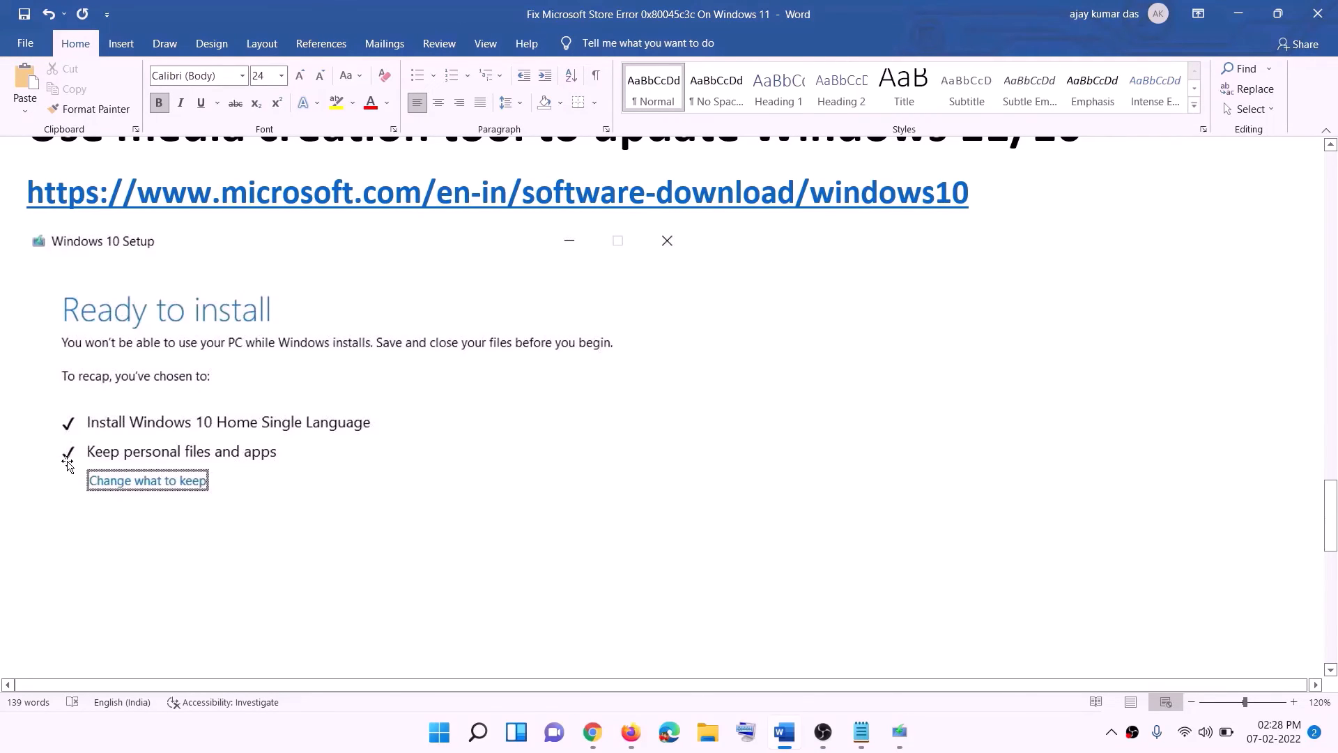
scroll(687, 487, "down", 3)
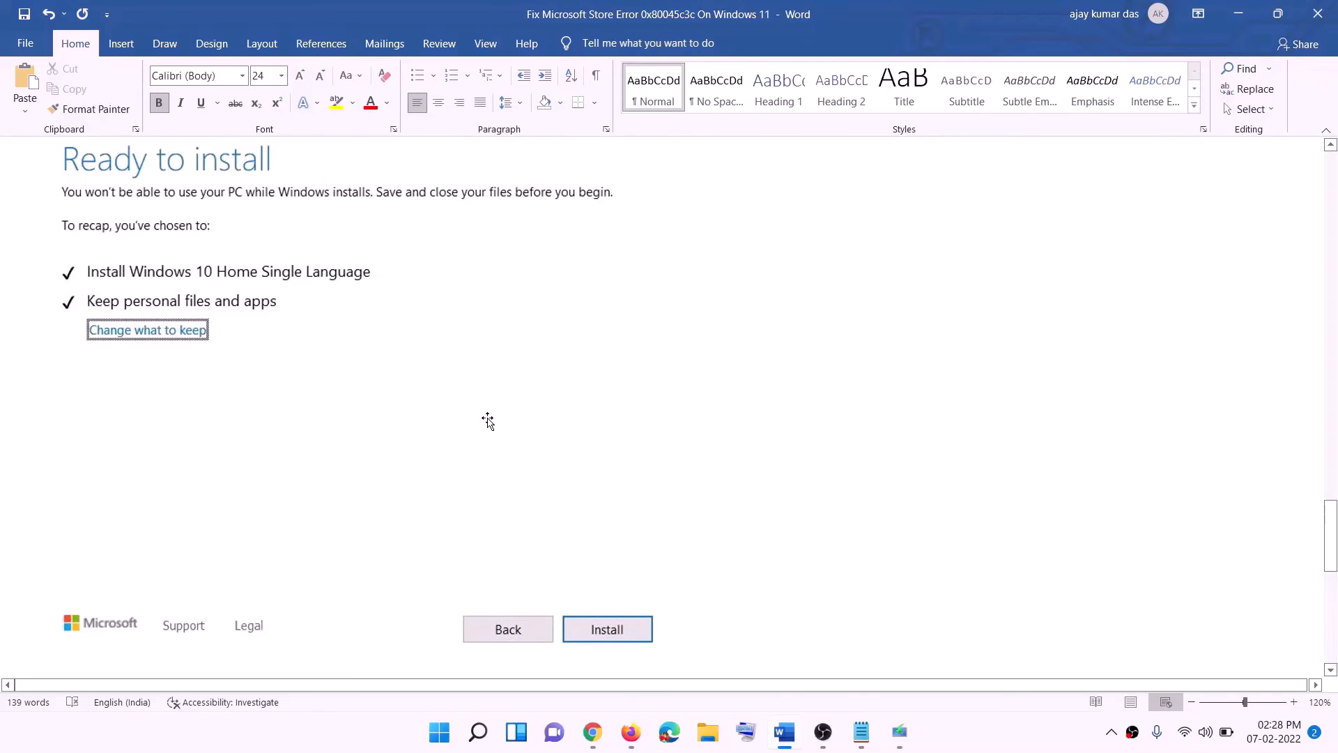
scroll(548, 432, "up", 1)
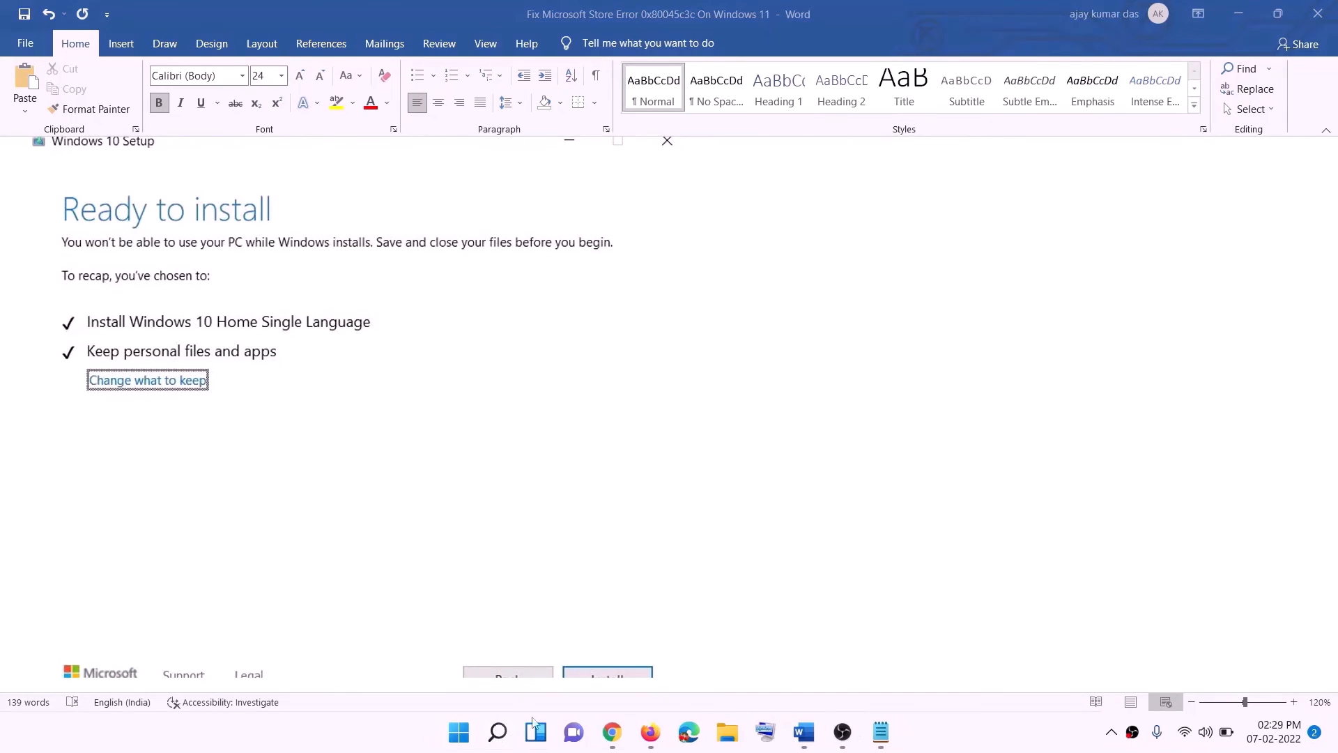
Step: Switch to Chrome, download the media creation tool from the Create Windows 11 Installation Media section, and launch it with administrator approval
left_click(616, 737)
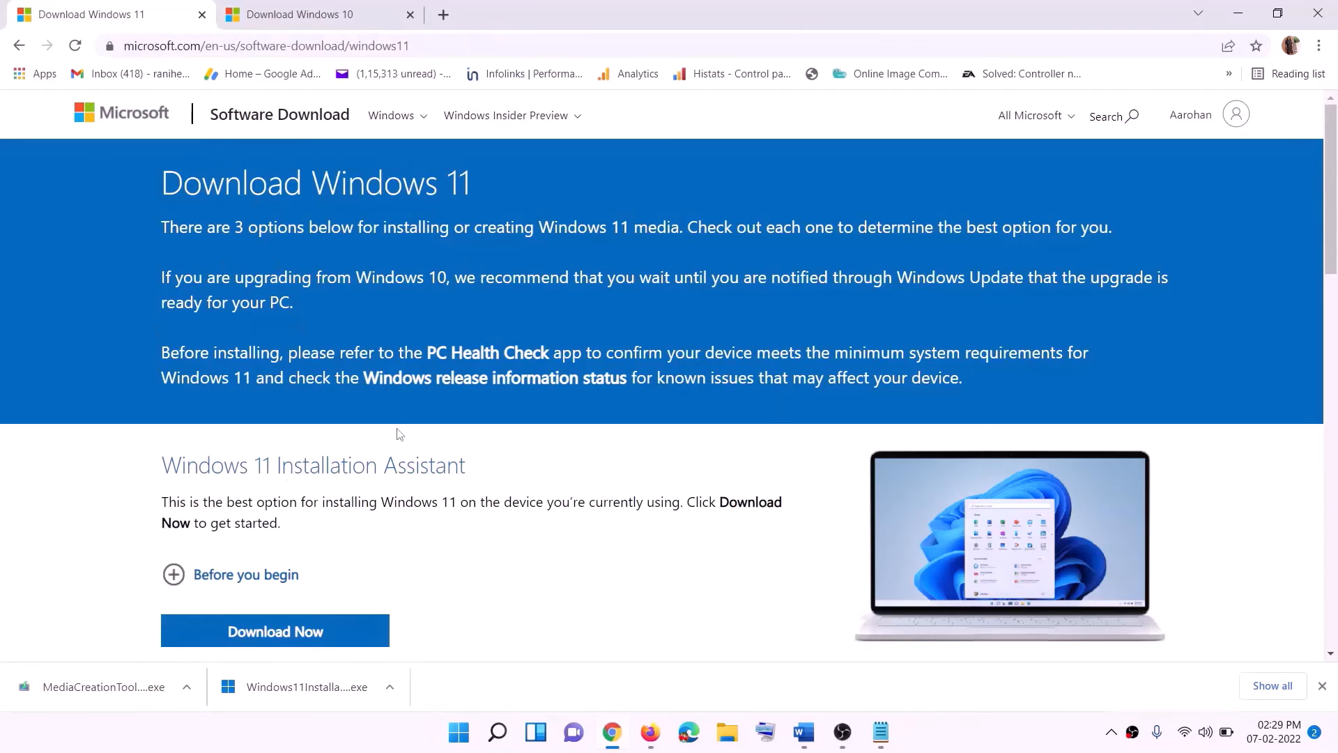
scroll(271, 421, "down", 5)
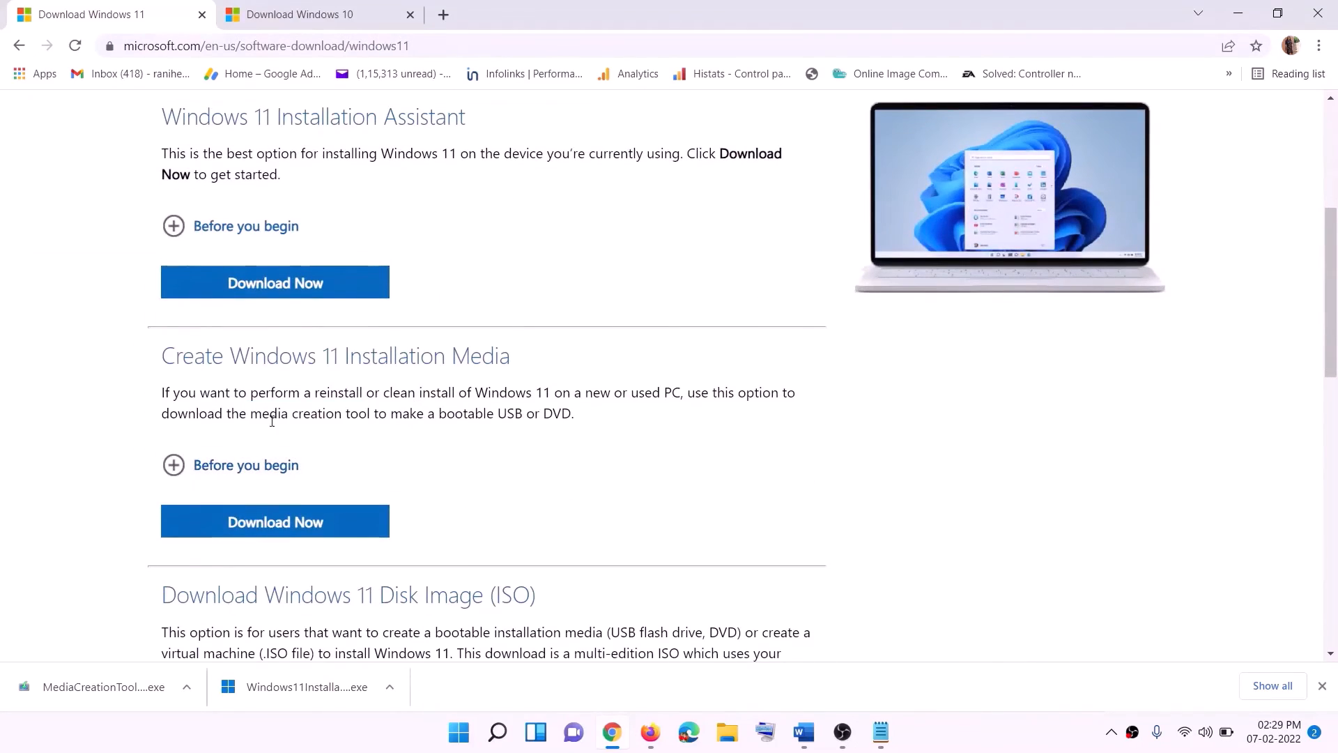
left_click_drag(251, 414, 269, 525)
left_click(265, 531)
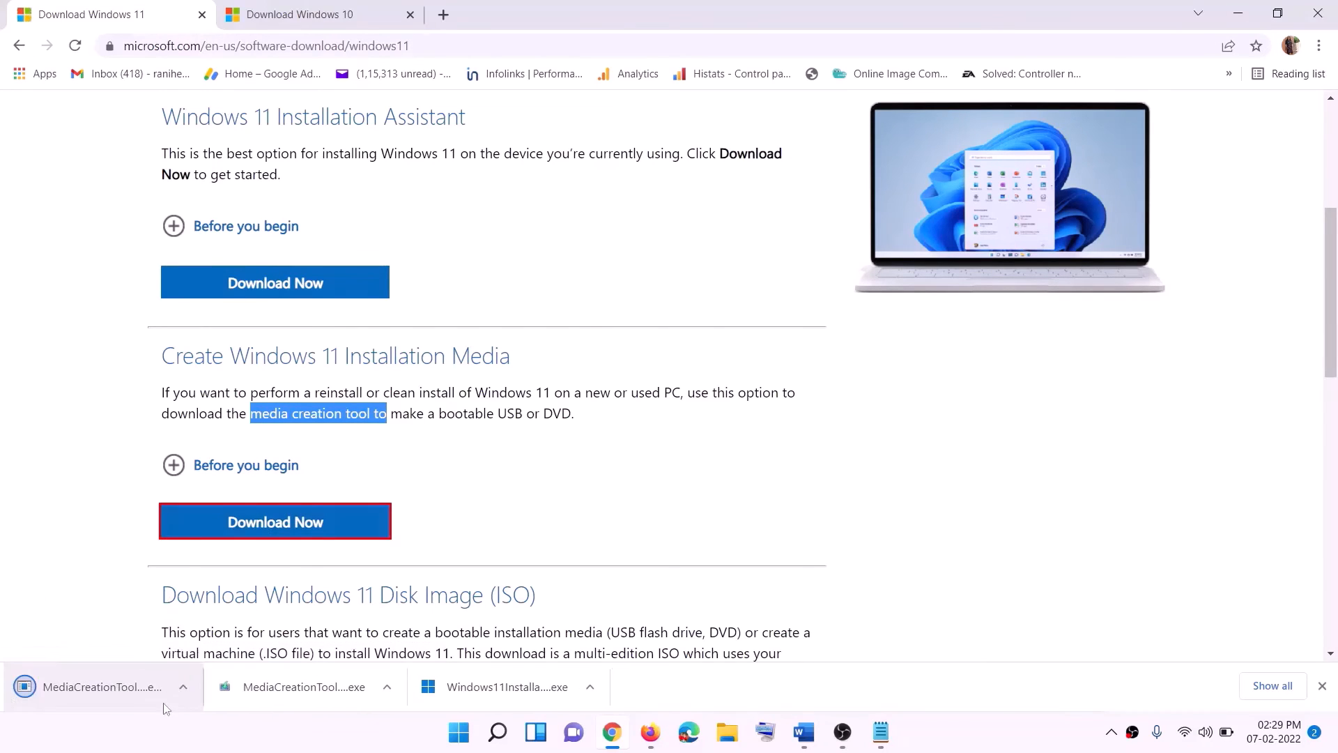
left_click(100, 690)
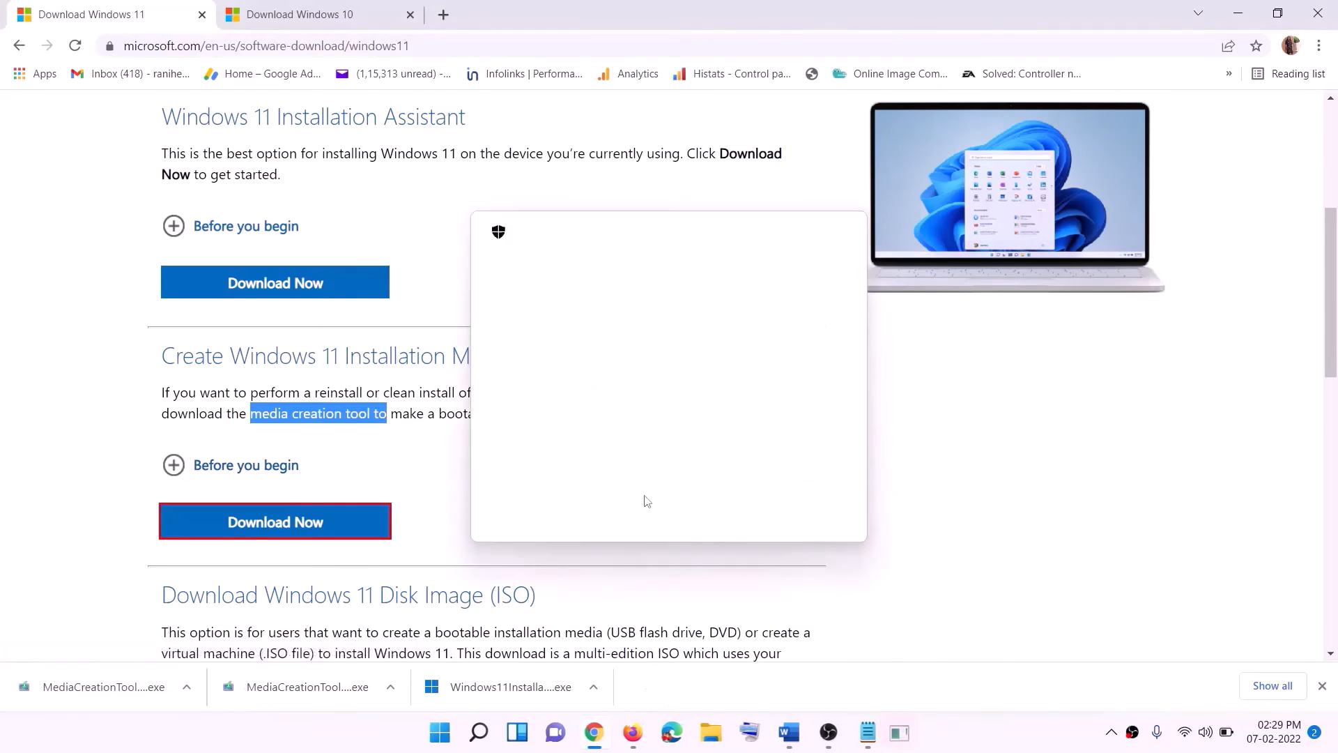
left_click(593, 511)
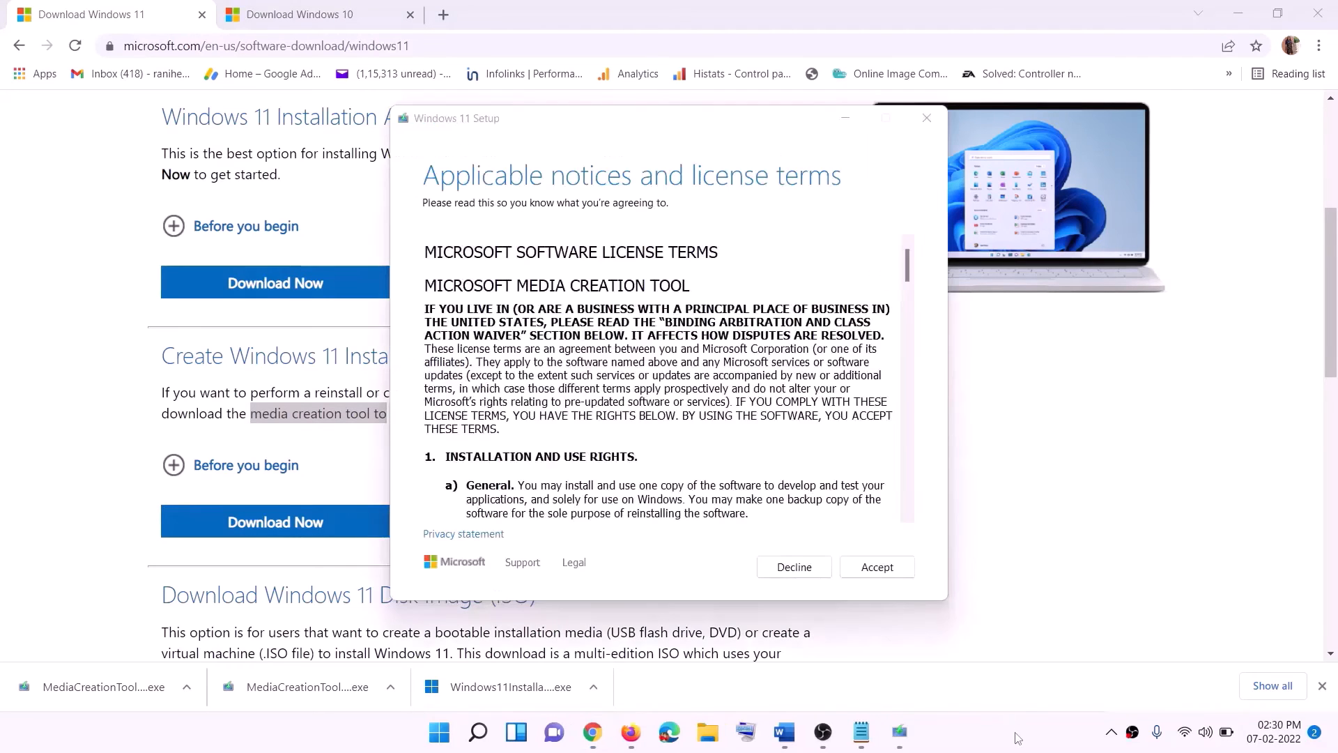
Step: Accept the Windows 11 Setup license terms, then use the recommended options to save an ISO file named Windows on the Desktop
left_click(873, 568)
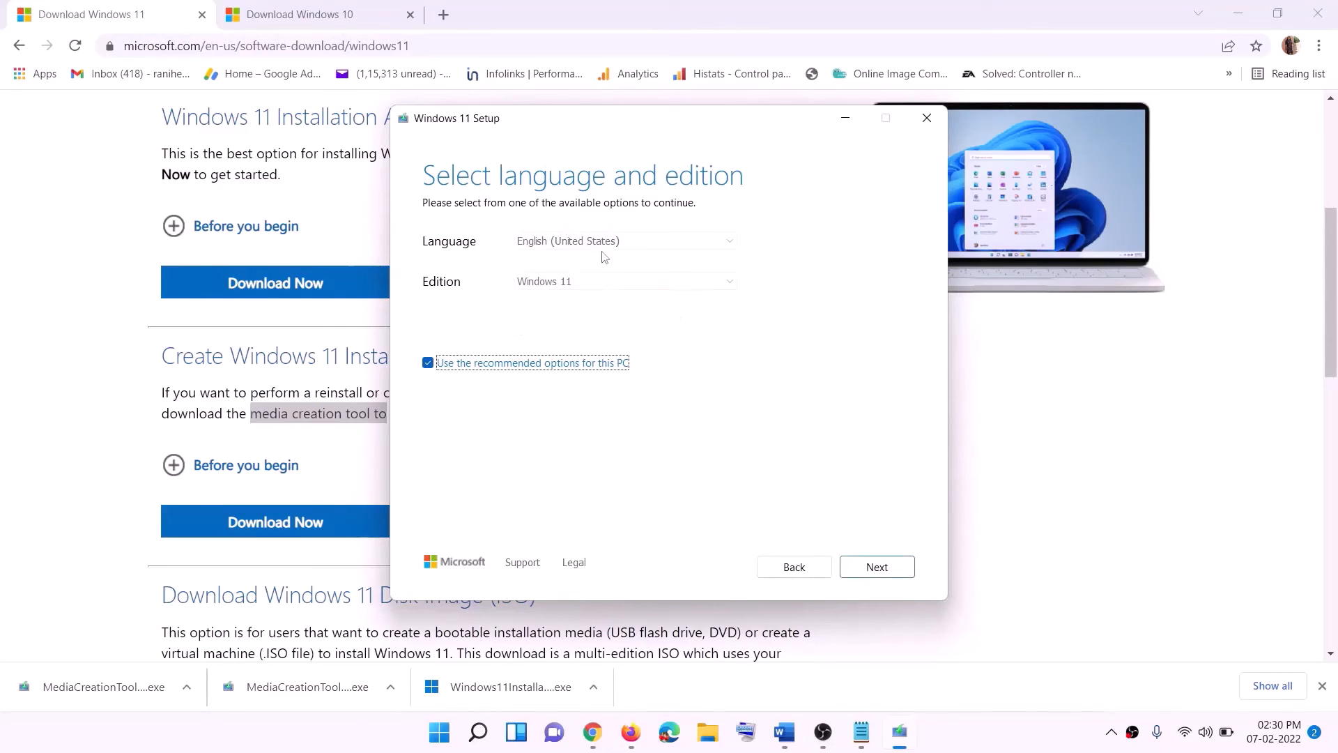
left_click(867, 568)
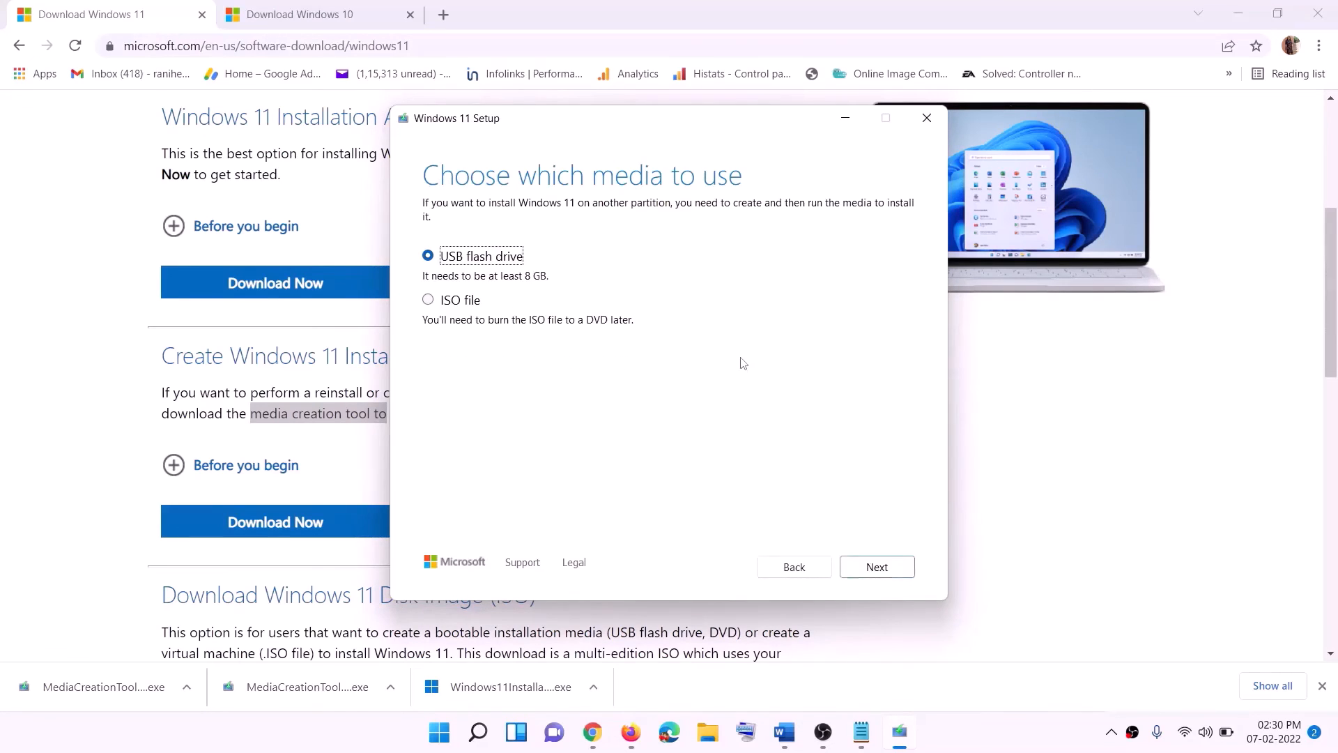
left_click(455, 302)
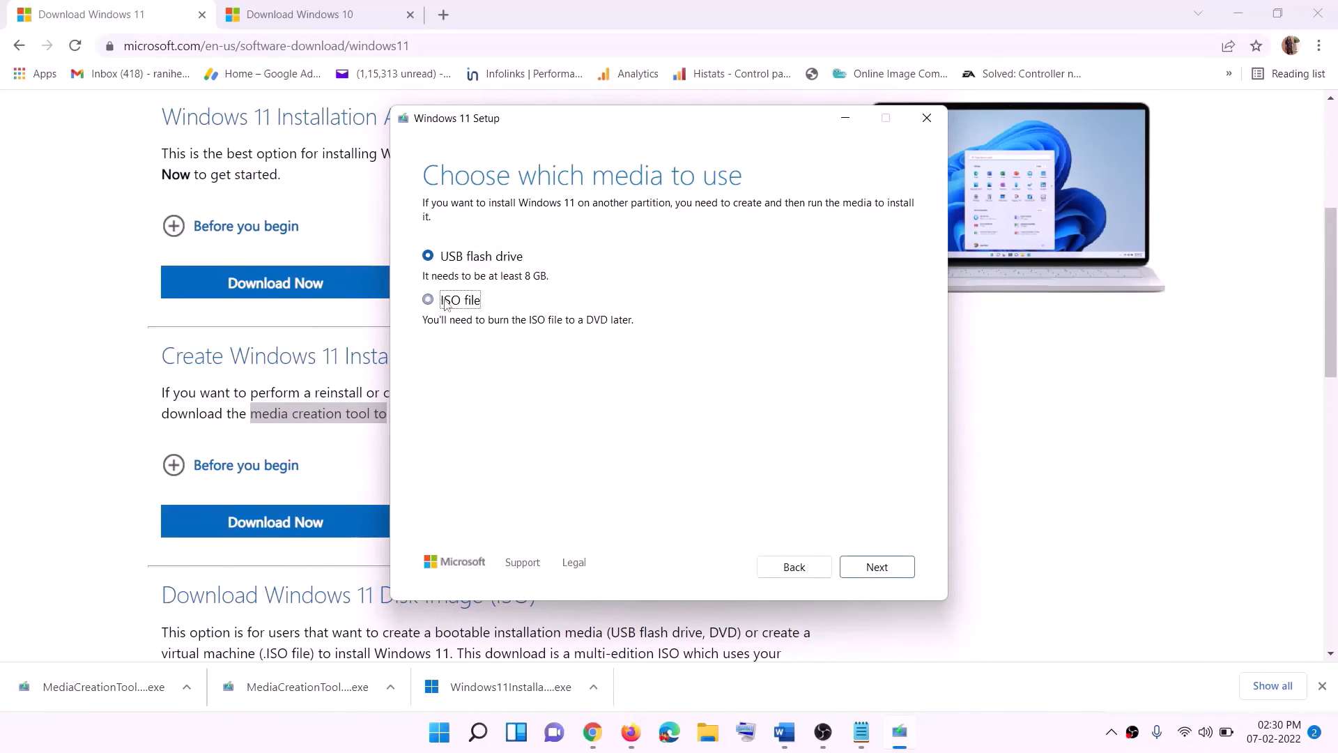
left_click(880, 566)
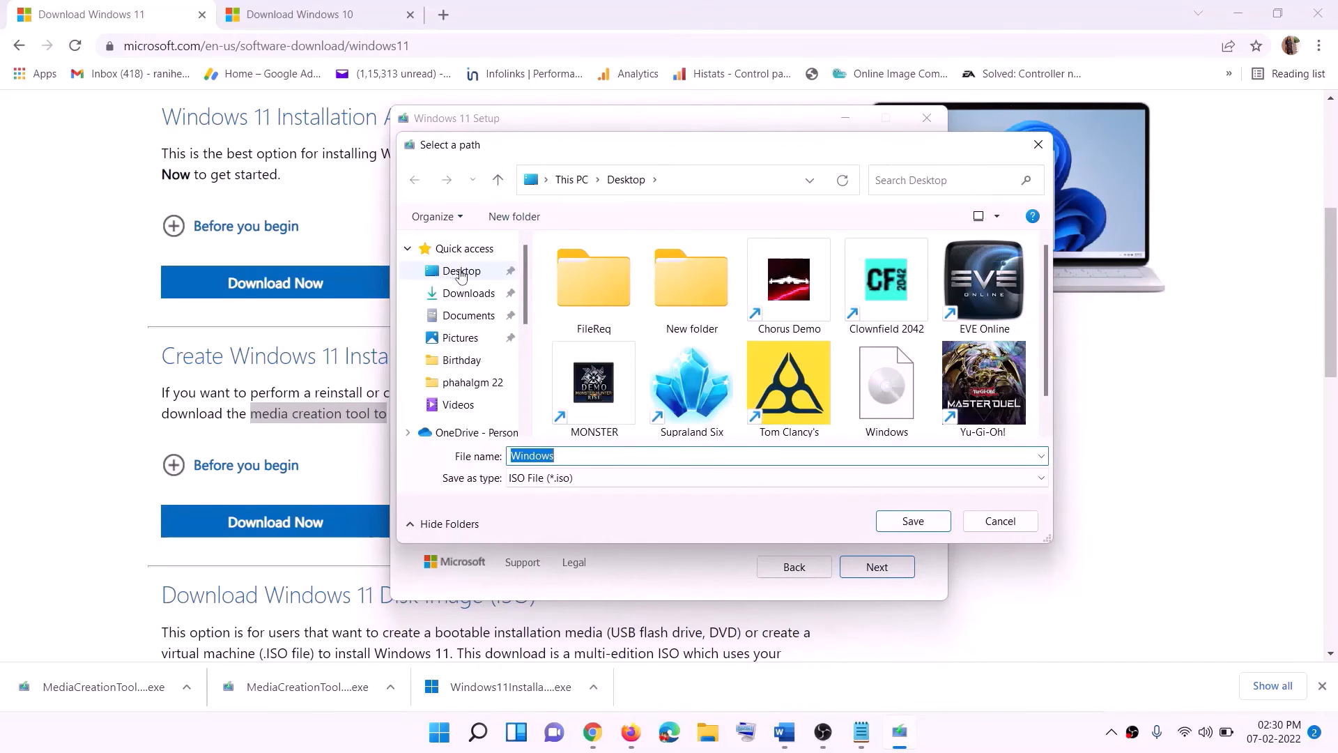
left_click(462, 274)
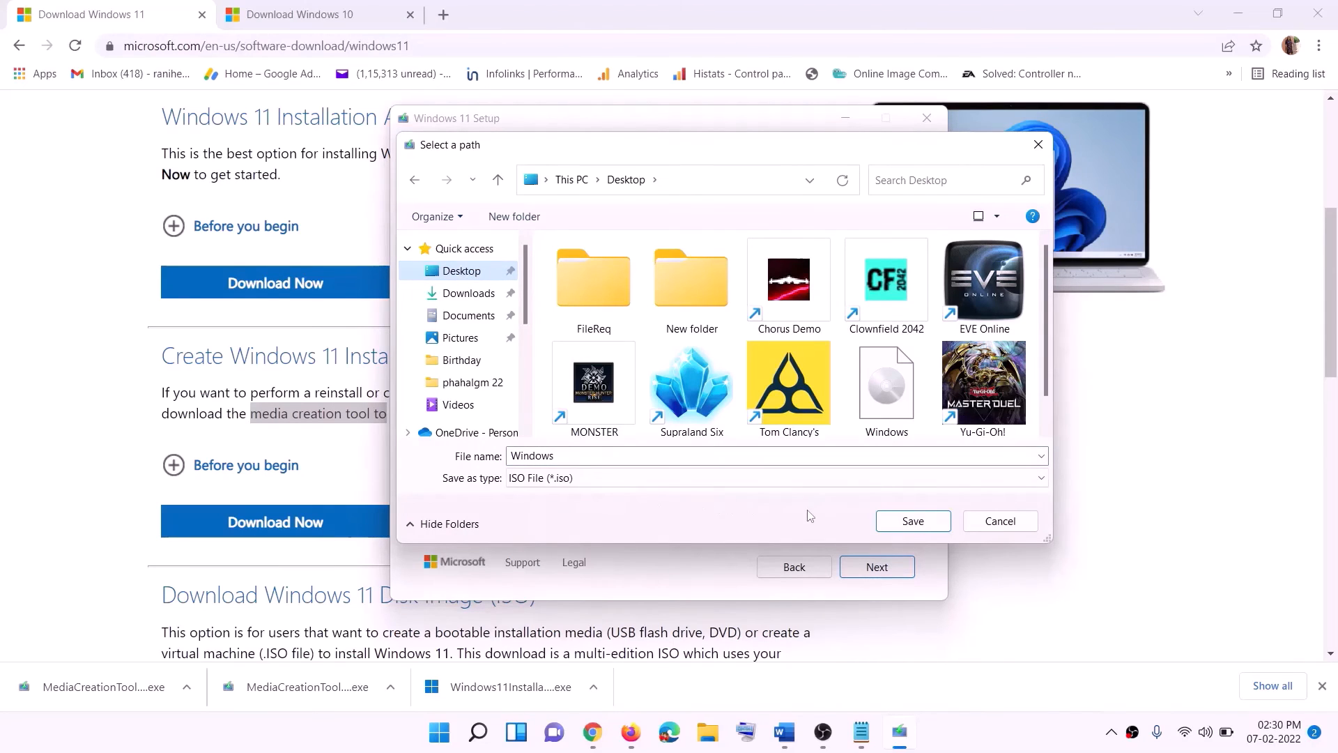
left_click(913, 521)
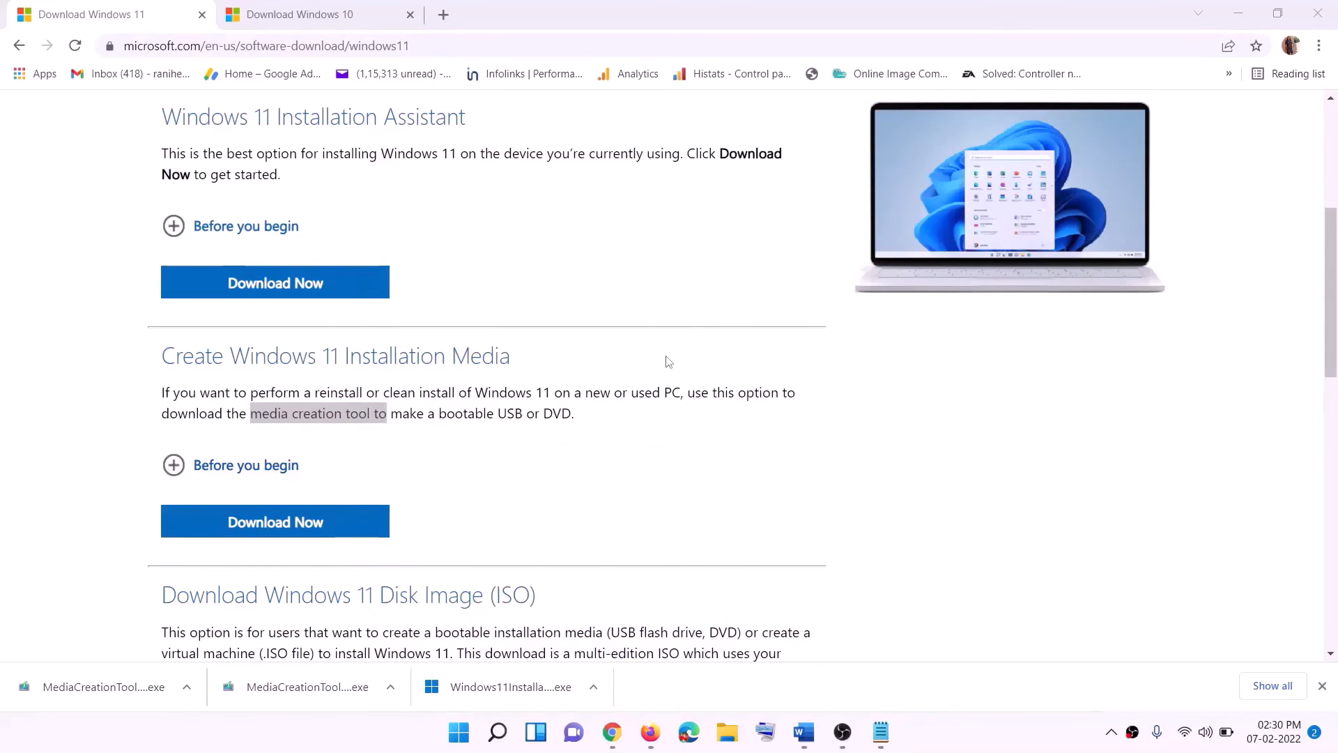
Step: Show the desktop and open the Windows ISO file to mount it as a drive
key("super+d")
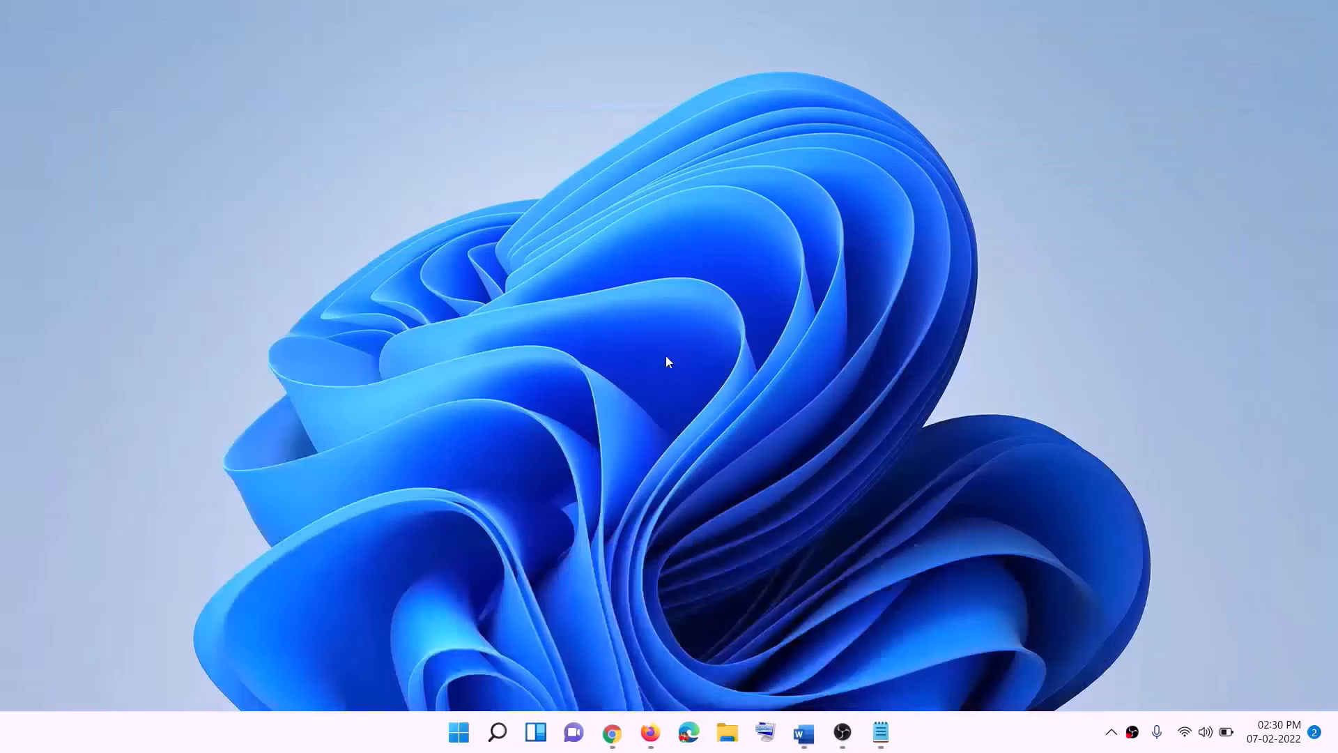
left_click_drag(317, 36, 433, 378)
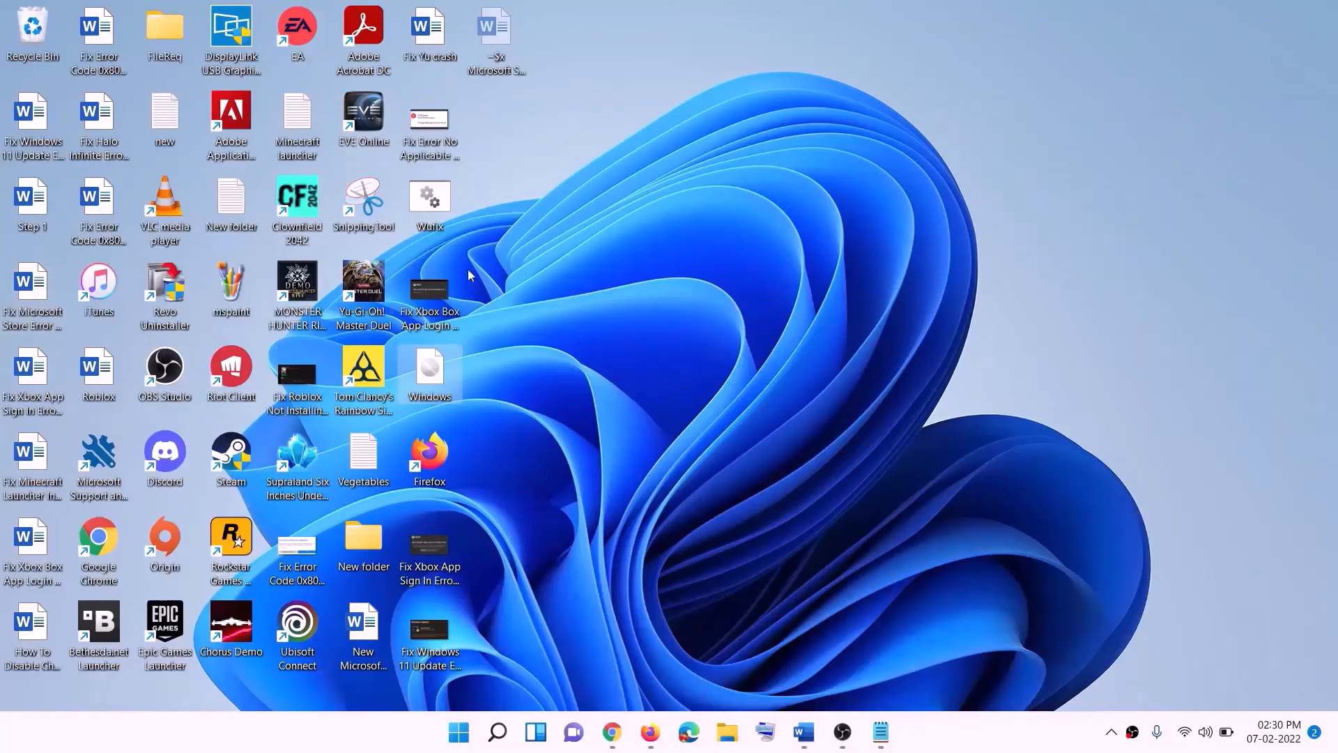
double_click(433, 381)
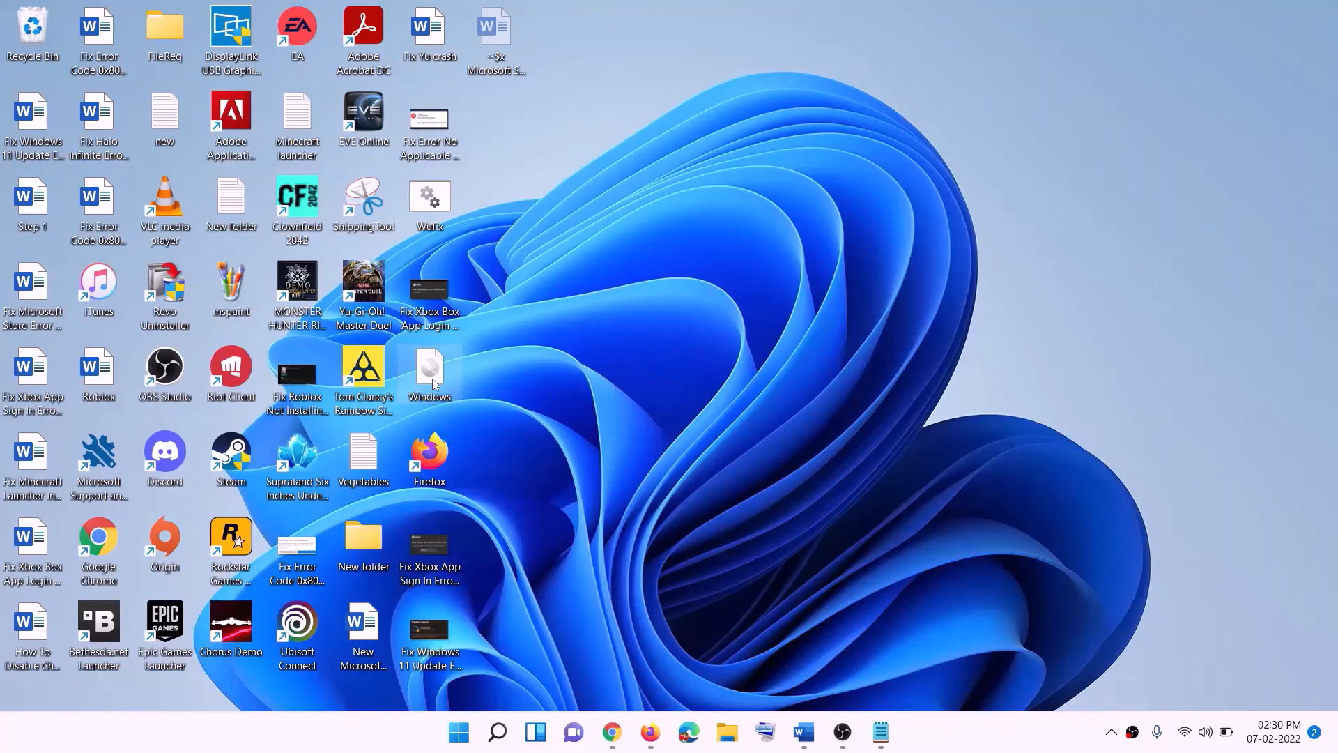
Step: Run the setup application from the mounted ESD-ISO drive and continue past the Install Windows 11 page
left_click(438, 488)
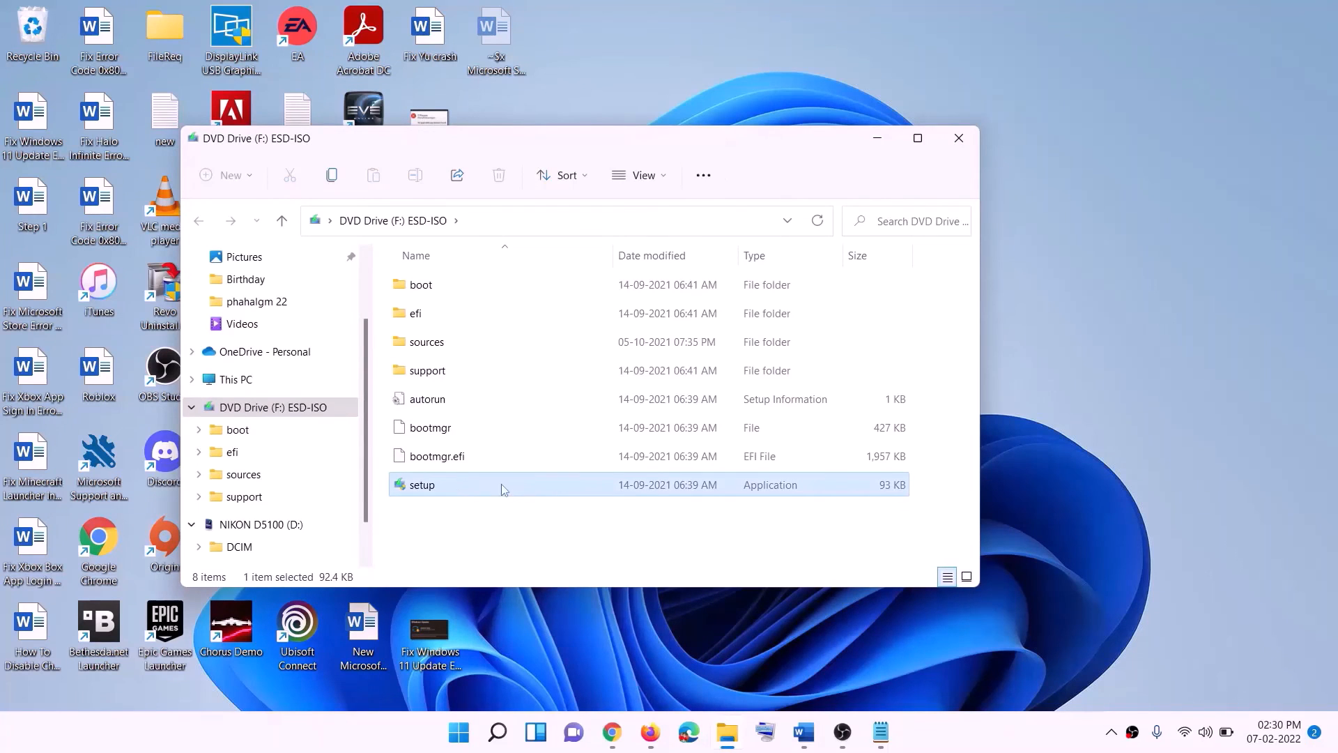
double_click(457, 485)
left_click(545, 550)
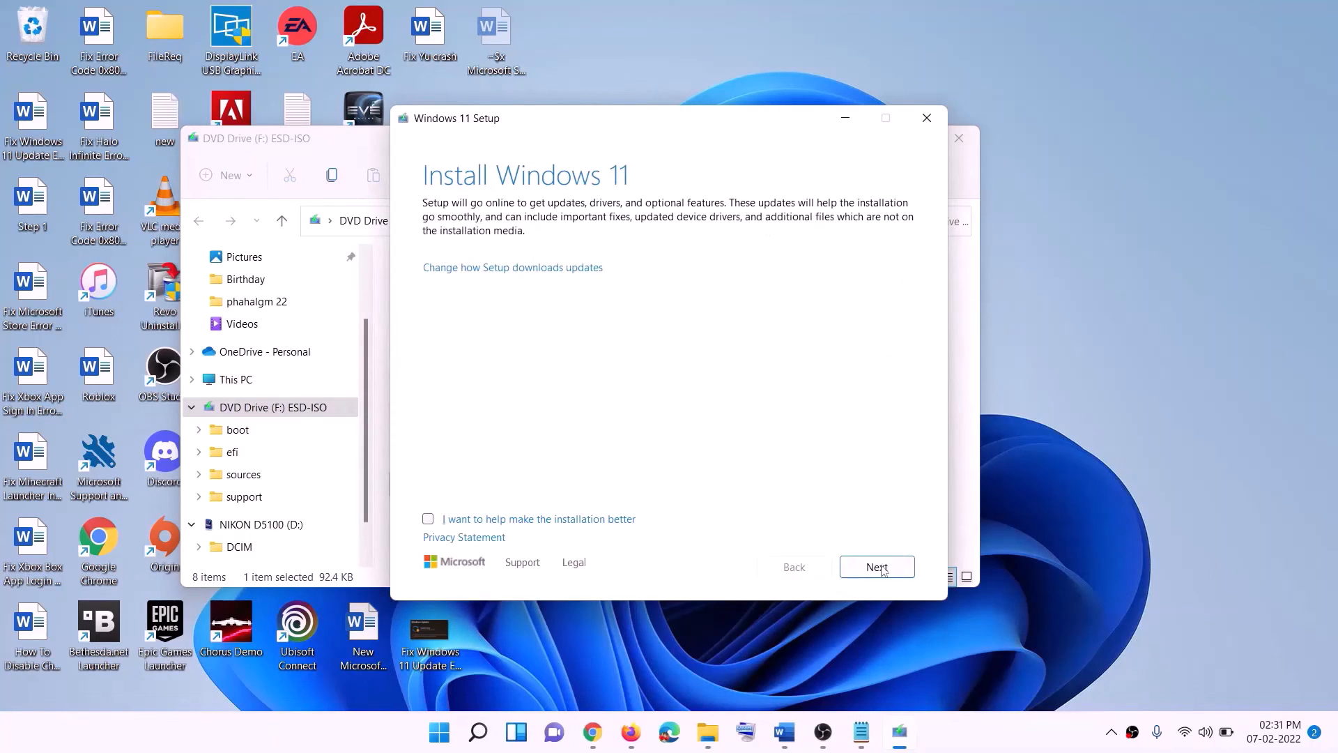
left_click(879, 568)
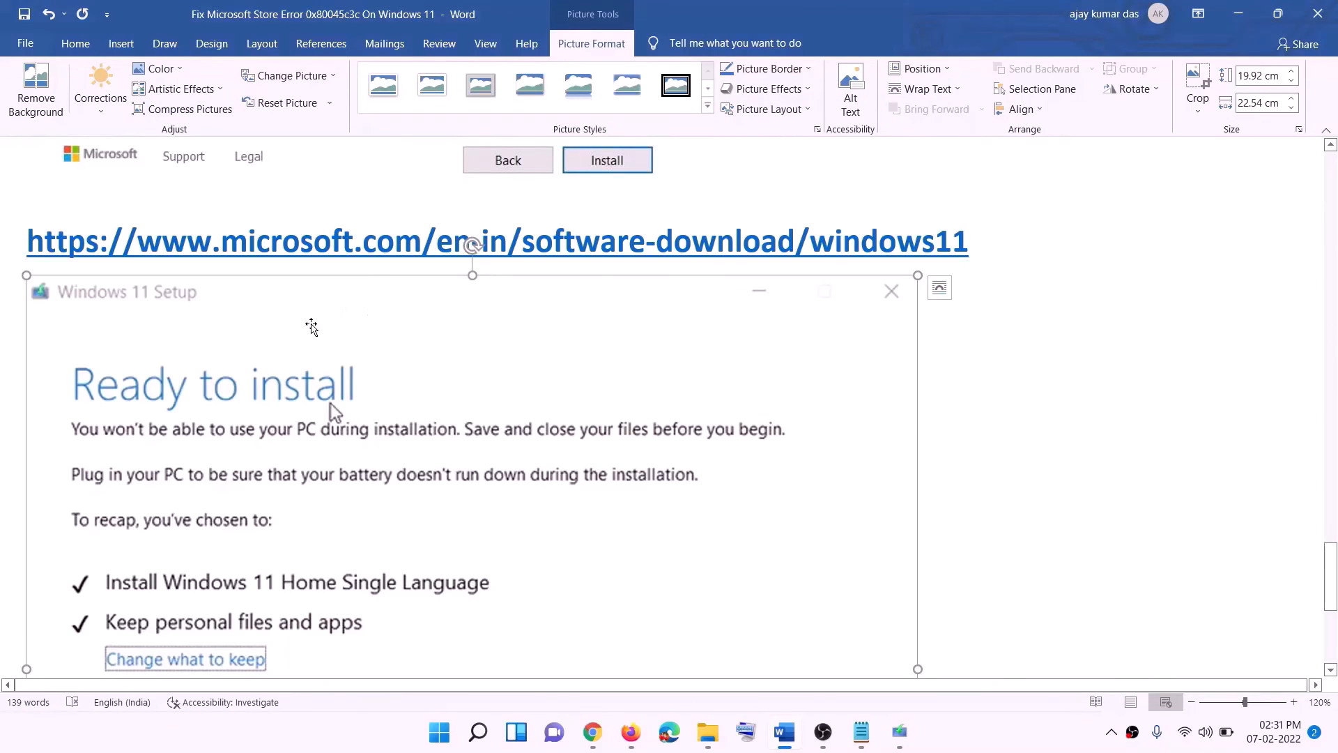
Step: Examine the Windows 11 Ready to install screenshot in the Word document, from the Keep personal files and apps choice to Install
scroll(312, 351, "down", 2)
scroll(313, 351, "down", 1)
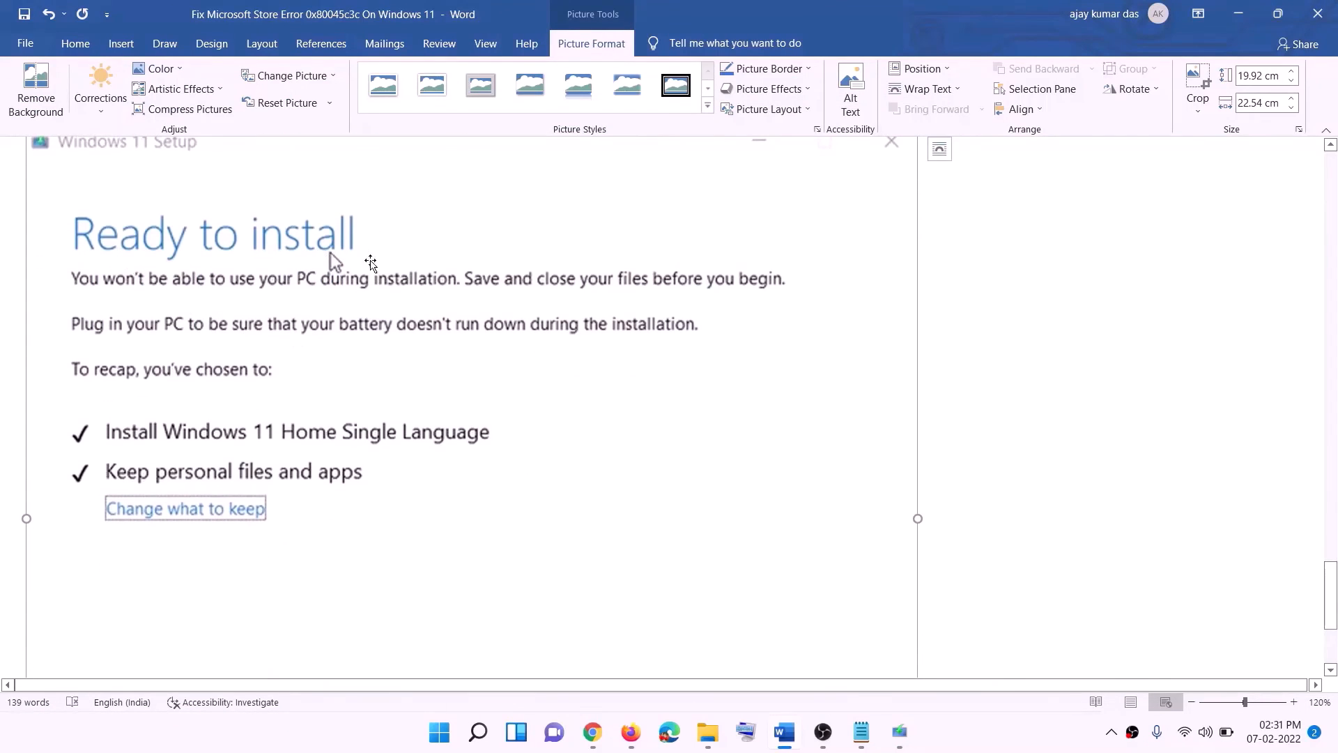
scroll(313, 351, "down", 1)
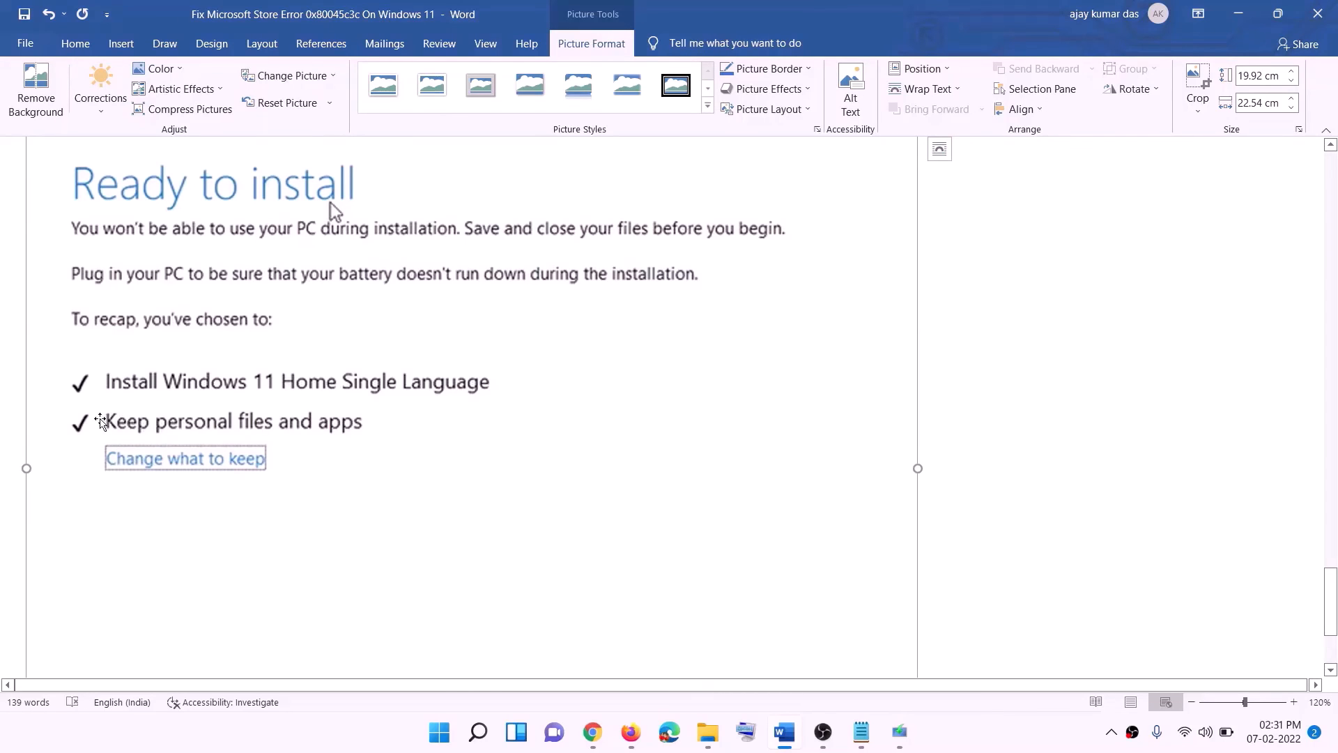
scroll(496, 436, "down", 3)
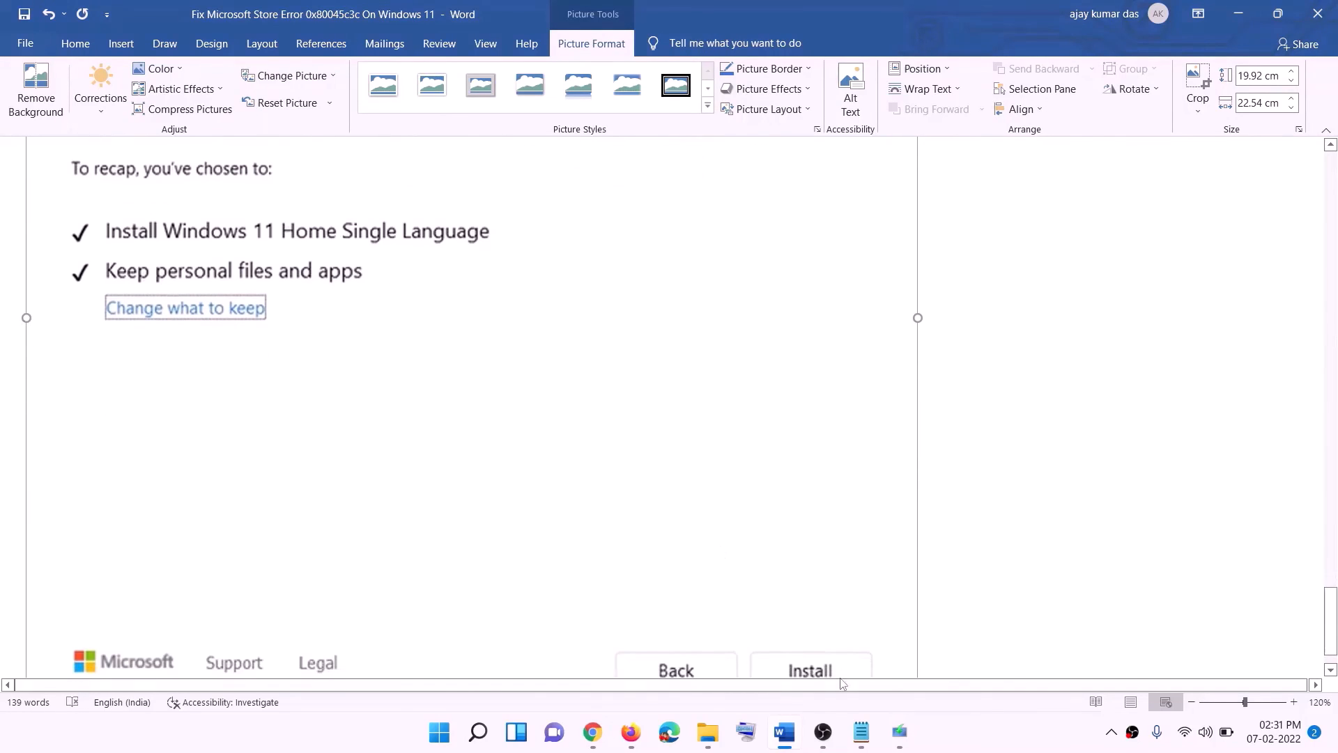
scroll(711, 520, "up", 7)
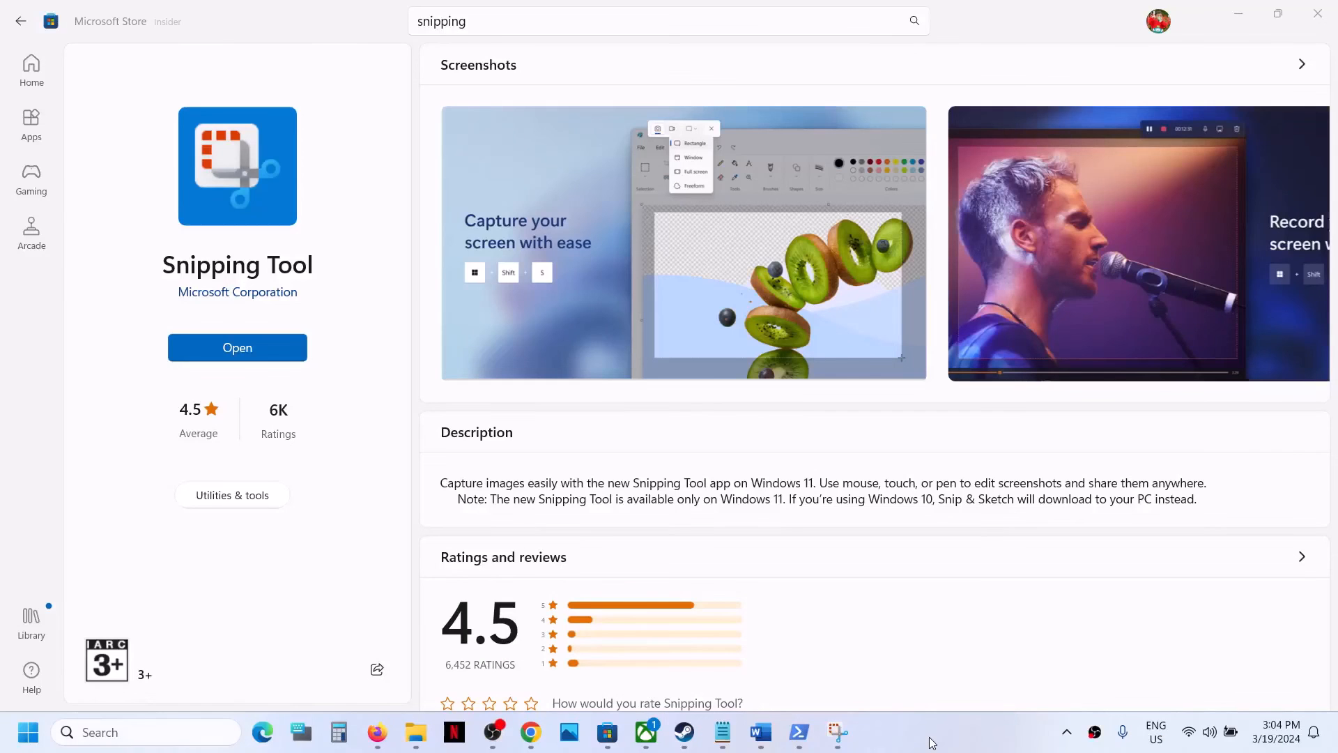
Step: Launch Snipping Tool from its Microsoft Store page
left_click(266, 356)
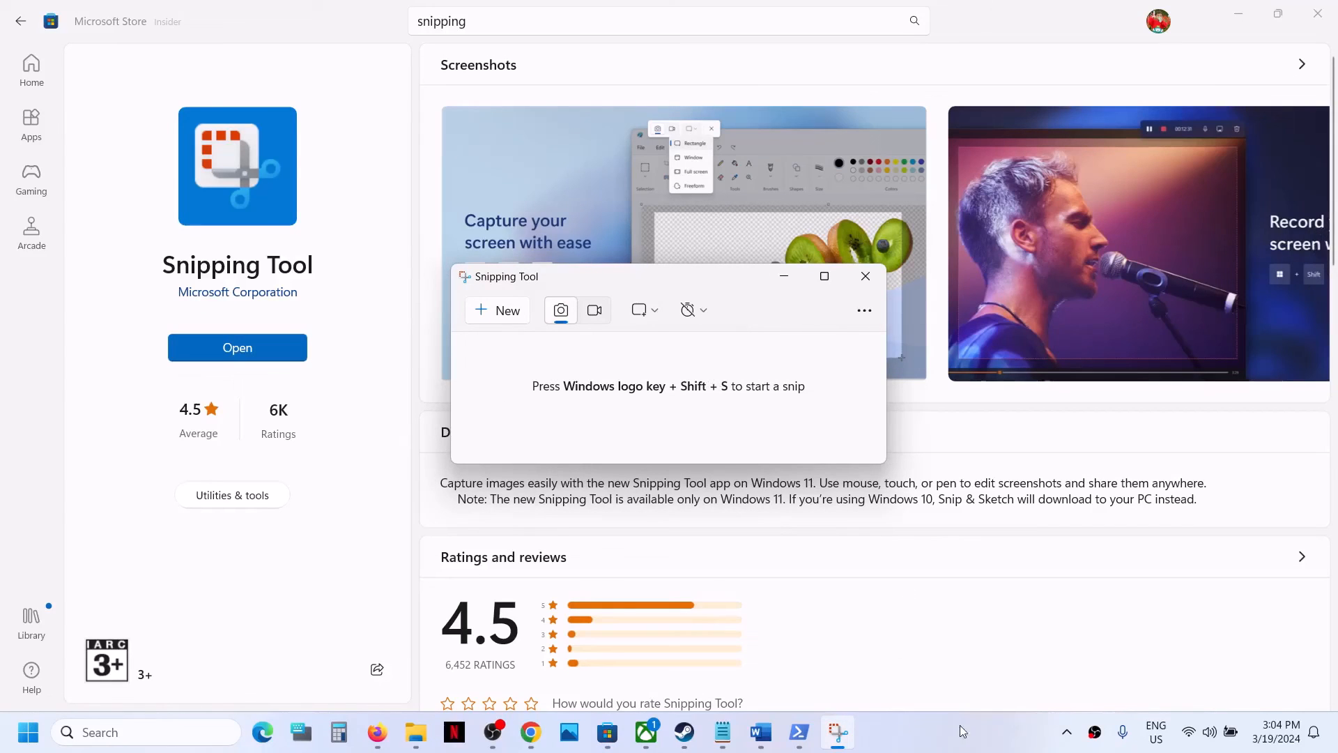
left_click(943, 741)
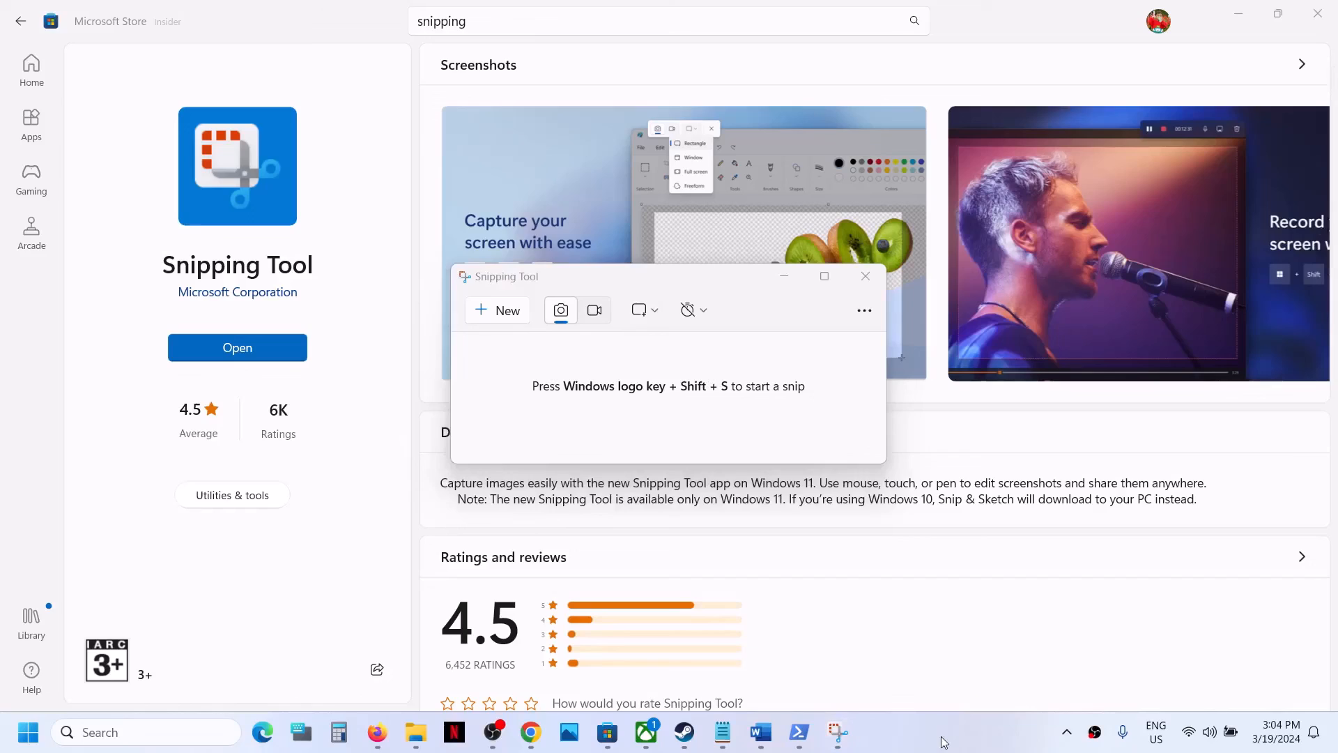